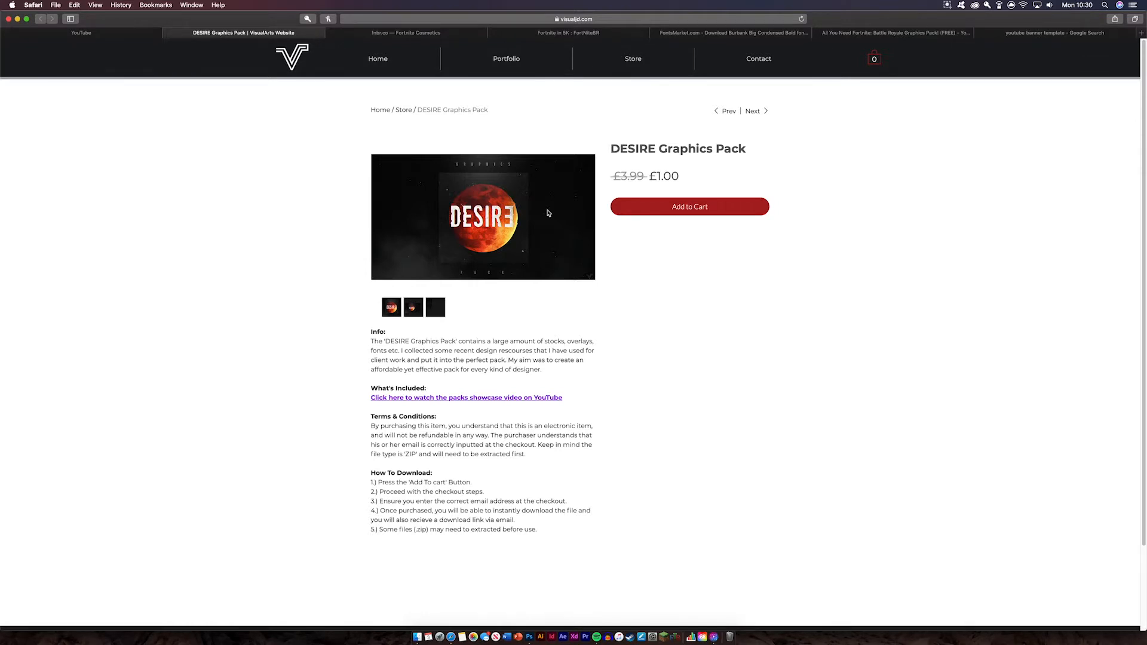
Step: Browse the Fortnite character renders on the fnbr.co Cosmetics PNG page
{"action": "key", "text": "ctrl+Tab"}
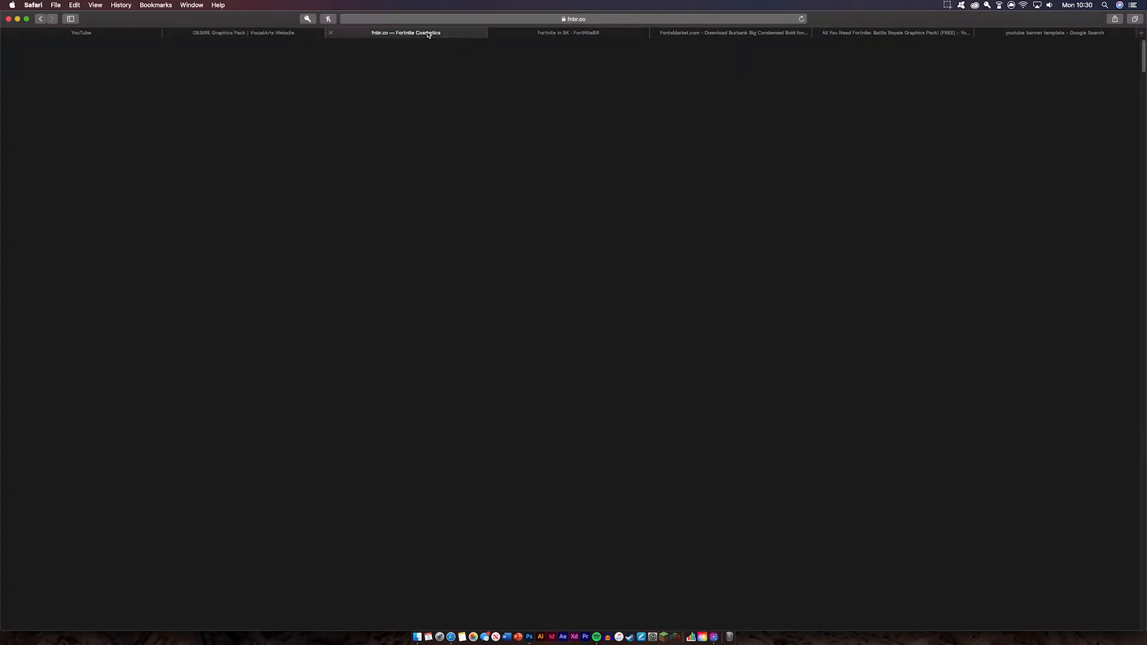
{"action": "scroll", "coordinate": [1004, 361], "scroll_direction": "down", "scroll_amount": 1}
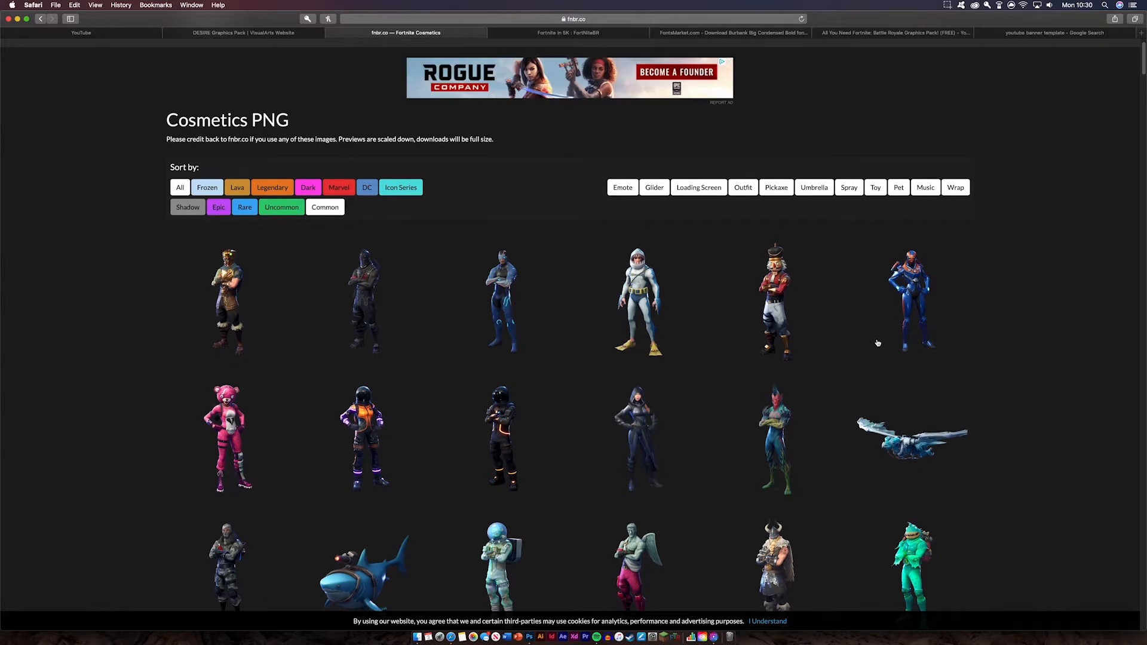
{"action": "scroll", "coordinate": [877, 342], "scroll_direction": "down", "scroll_amount": 3}
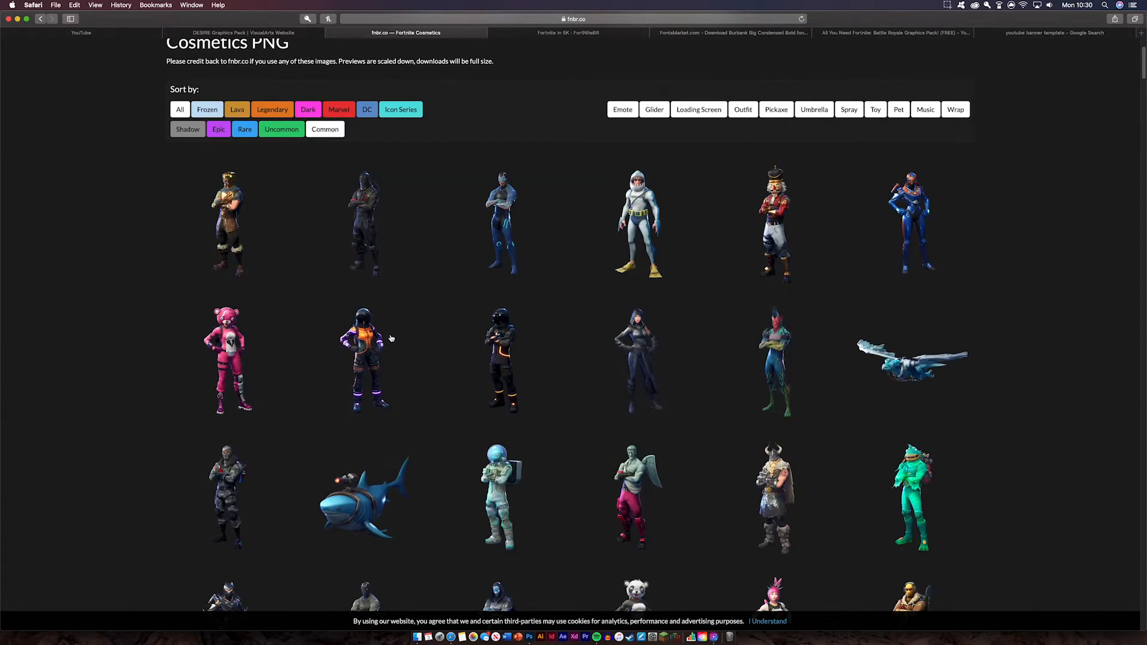
{"action": "scroll", "coordinate": [794, 353], "scroll_direction": "down", "scroll_amount": 6}
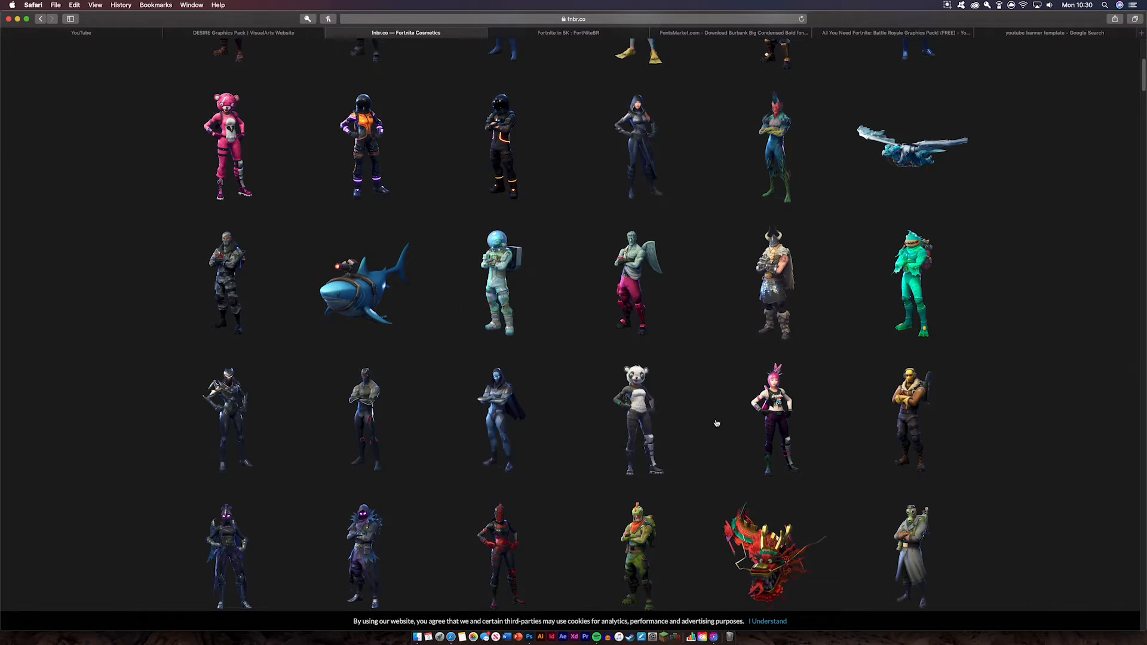
{"action": "scroll", "coordinate": [759, 506], "scroll_direction": "down", "scroll_amount": 2}
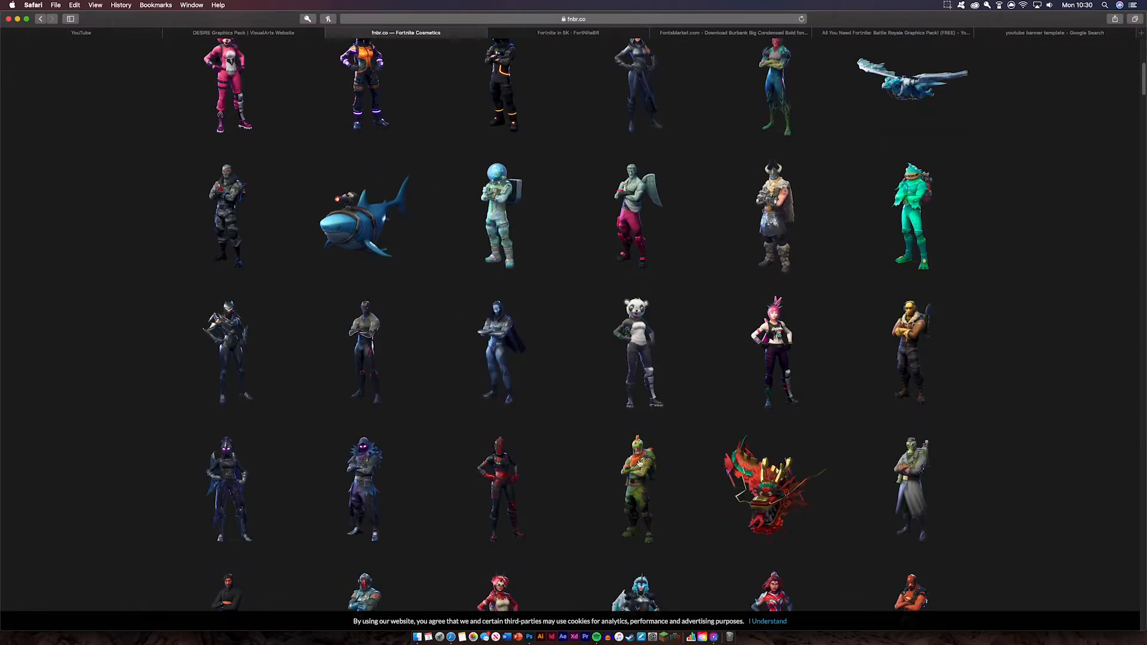
{"action": "scroll", "coordinate": [429, 392], "scroll_direction": "down", "scroll_amount": 5}
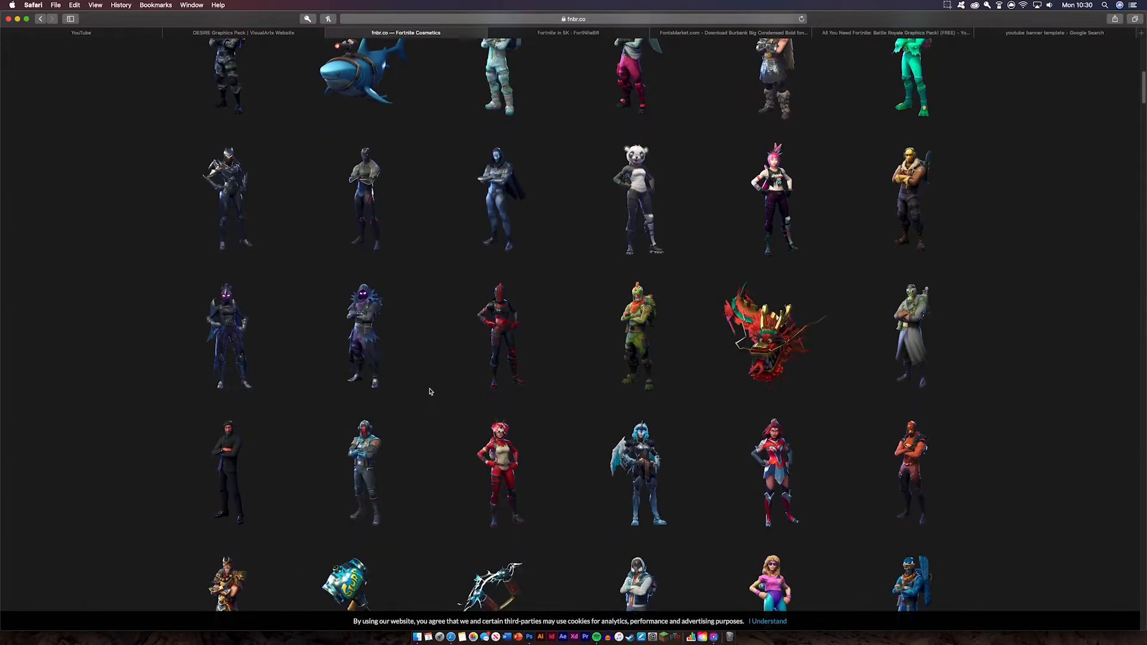
{"action": "scroll", "coordinate": [986, 457], "scroll_direction": "up", "scroll_amount": 10}
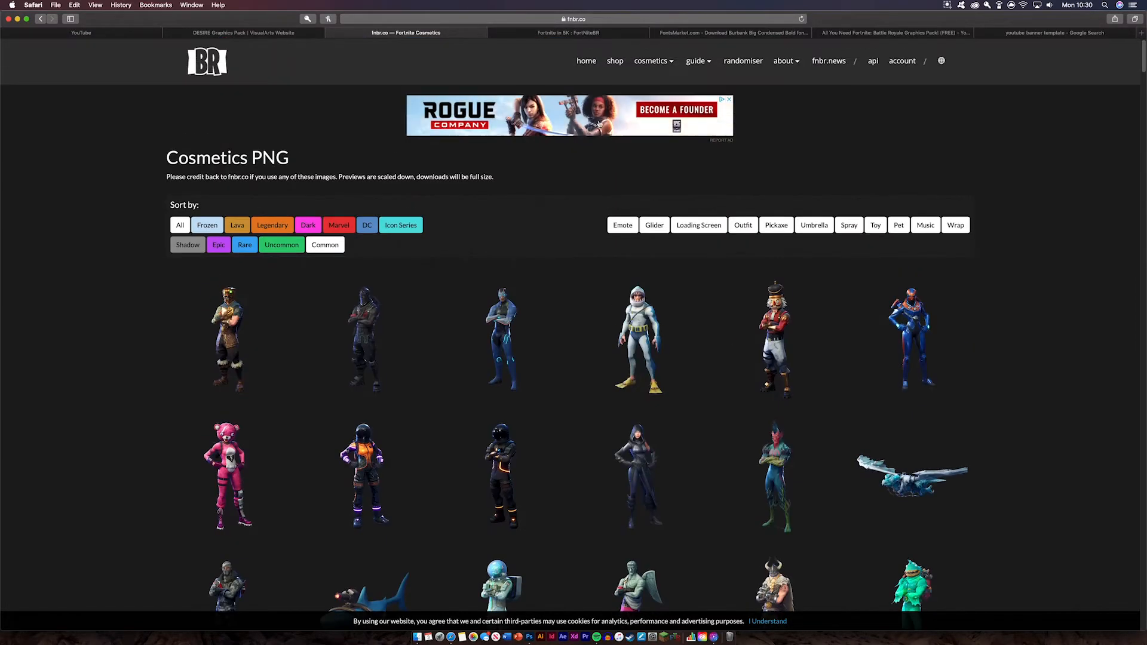
Step: Open the Imgur album from the Reddit post "Fortnite in 5K" and look through its background screenshots
{"action": "left_click", "coordinate": [565, 33]}
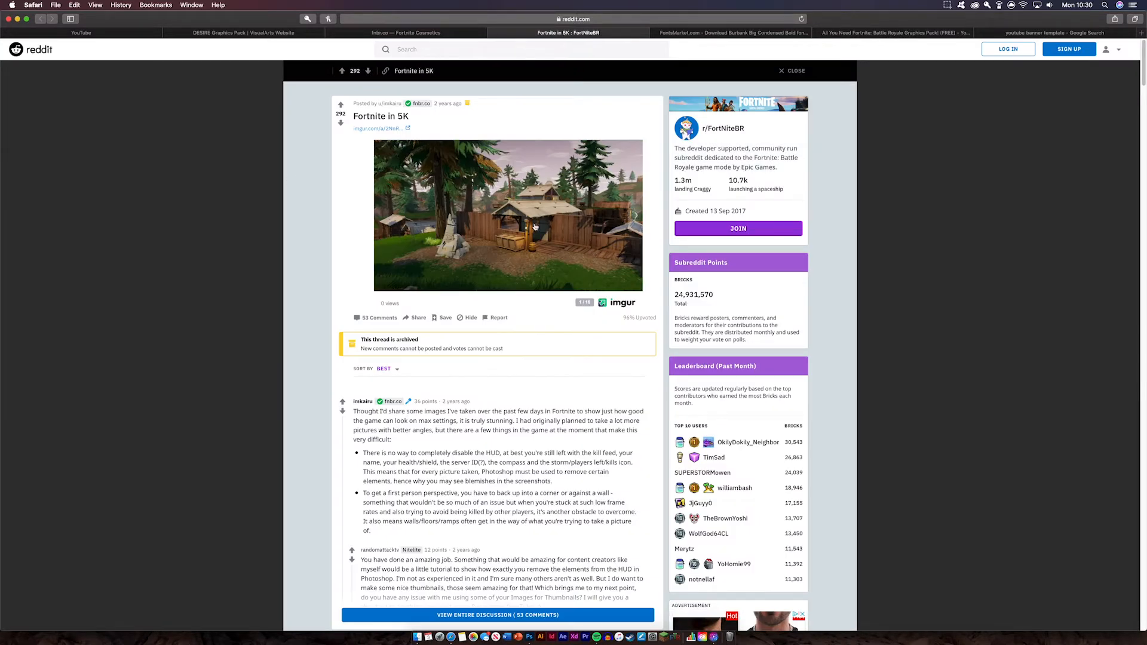
{"action": "left_click", "coordinate": [497, 222]}
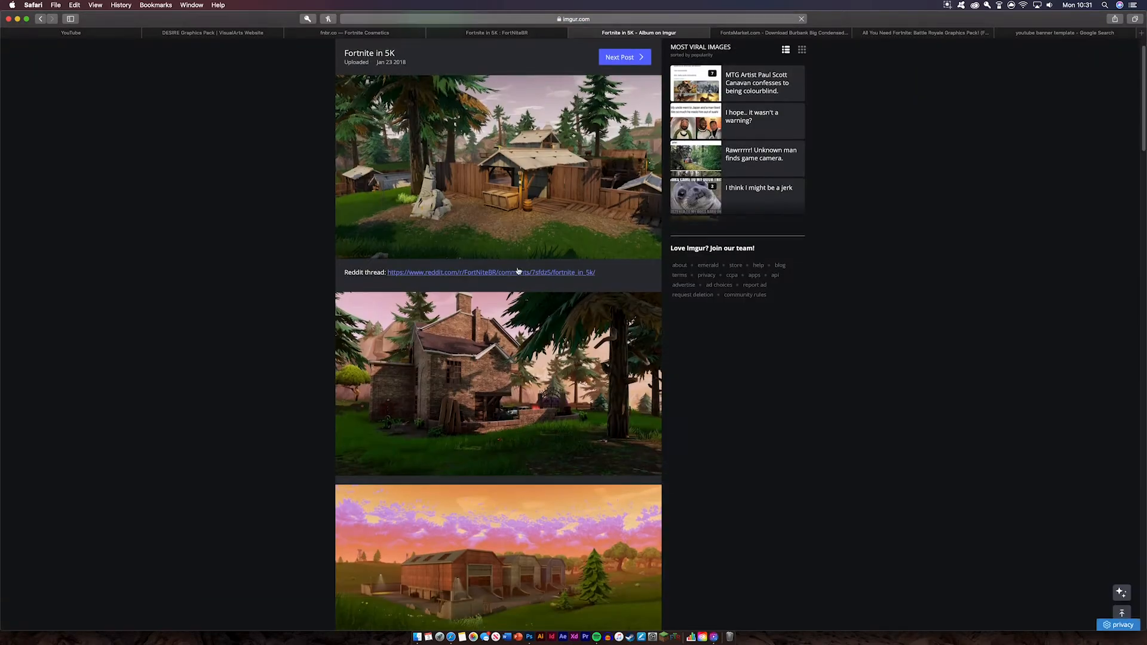
{"action": "scroll", "coordinate": [529, 285], "scroll_direction": "down", "scroll_amount": 10}
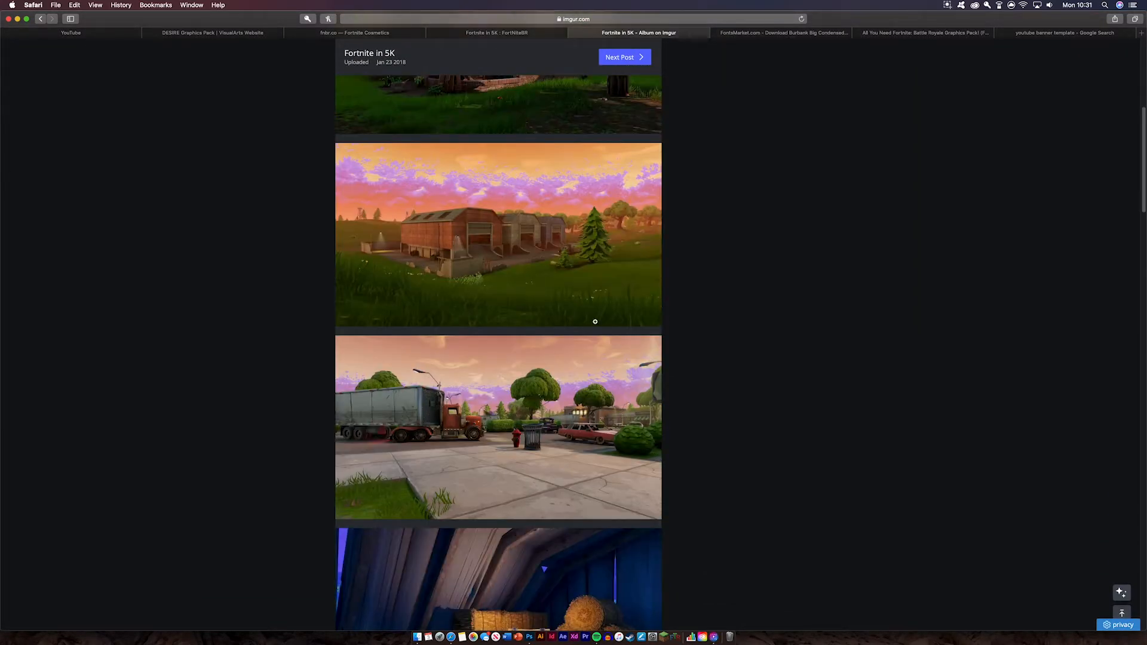
{"action": "scroll", "coordinate": [496, 277], "scroll_direction": "down", "scroll_amount": 10}
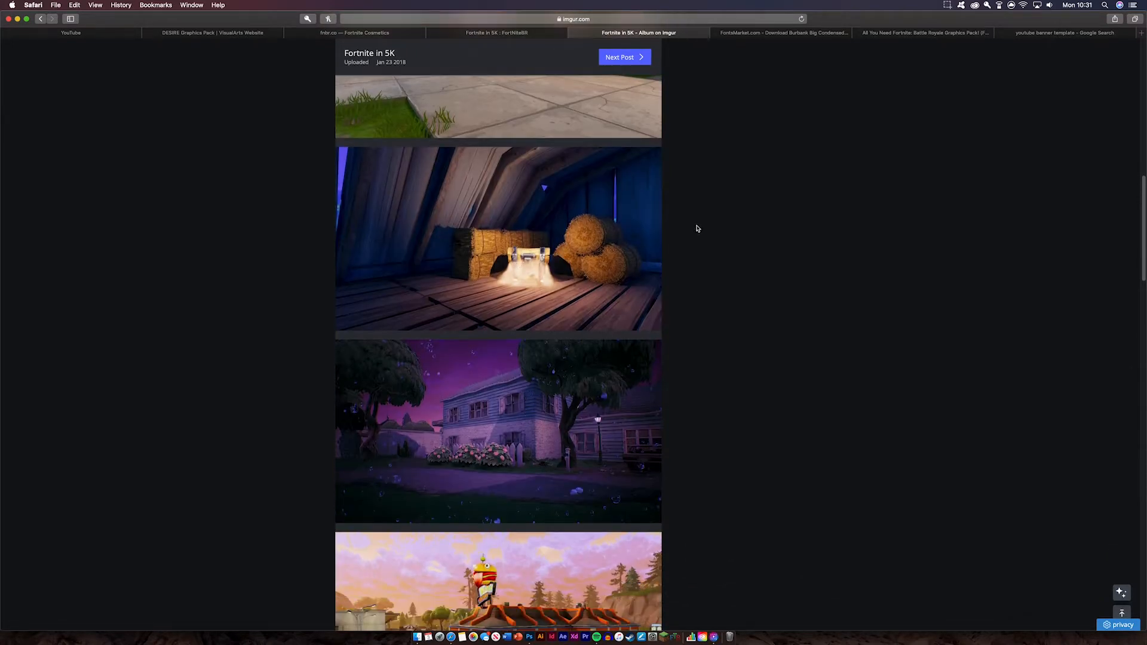
{"action": "scroll", "coordinate": [506, 301], "scroll_direction": "down", "scroll_amount": 9}
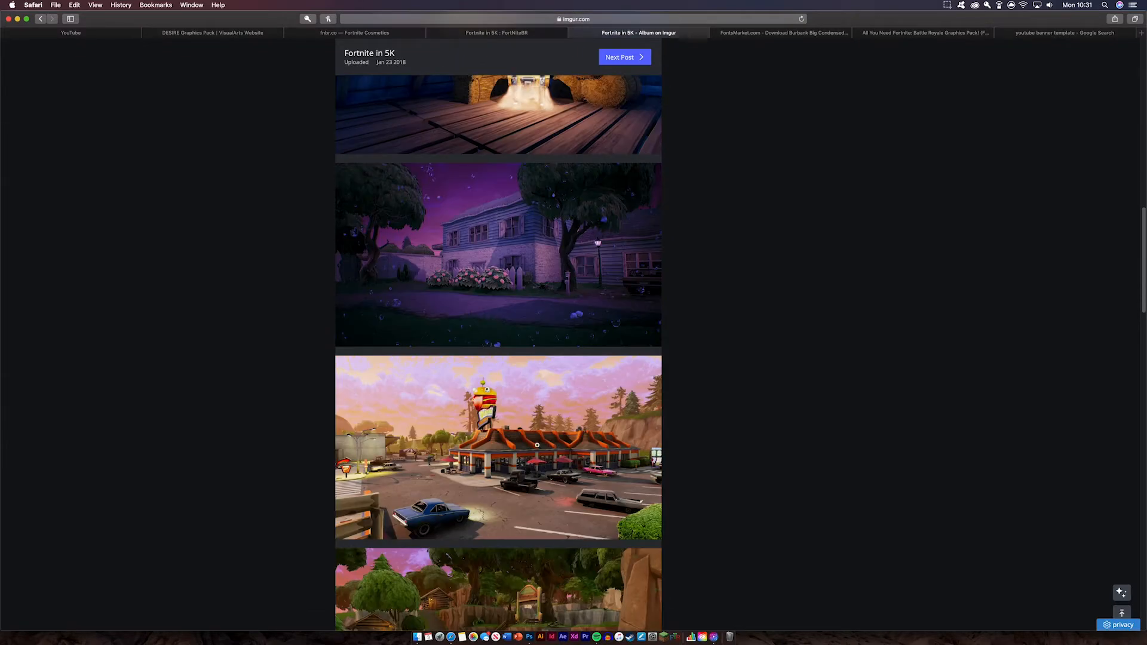
{"action": "scroll", "coordinate": [507, 479], "scroll_direction": "down", "scroll_amount": 5}
{"action": "scroll", "coordinate": [507, 479], "scroll_direction": "down", "scroll_amount": 14}
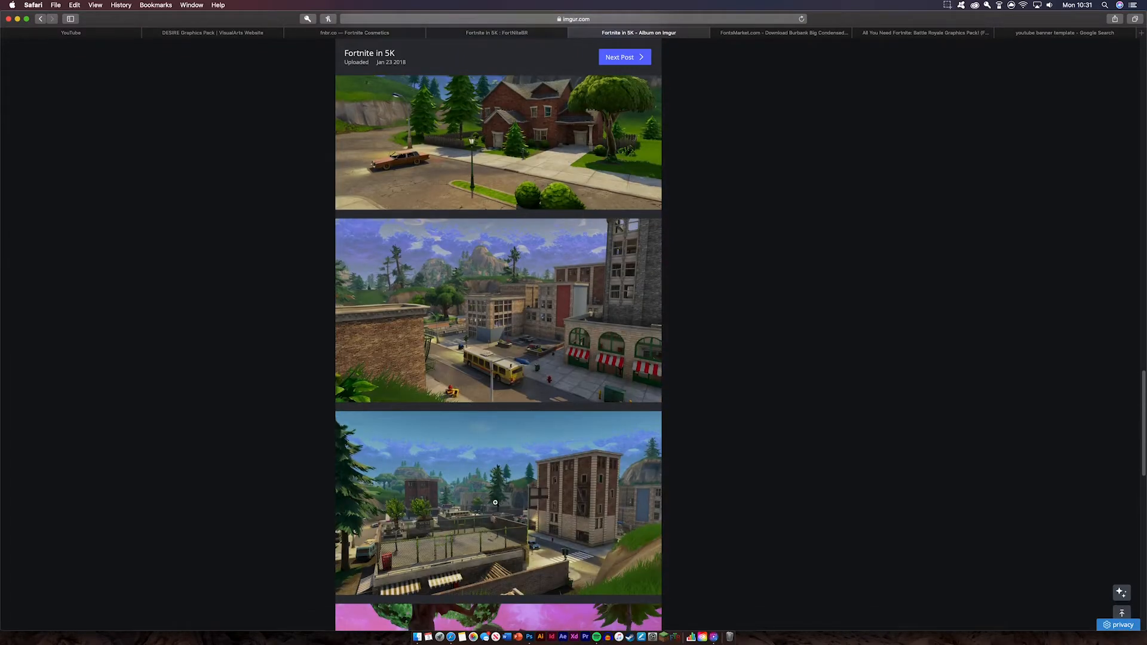
{"action": "scroll", "coordinate": [503, 440], "scroll_direction": "down", "scroll_amount": 4}
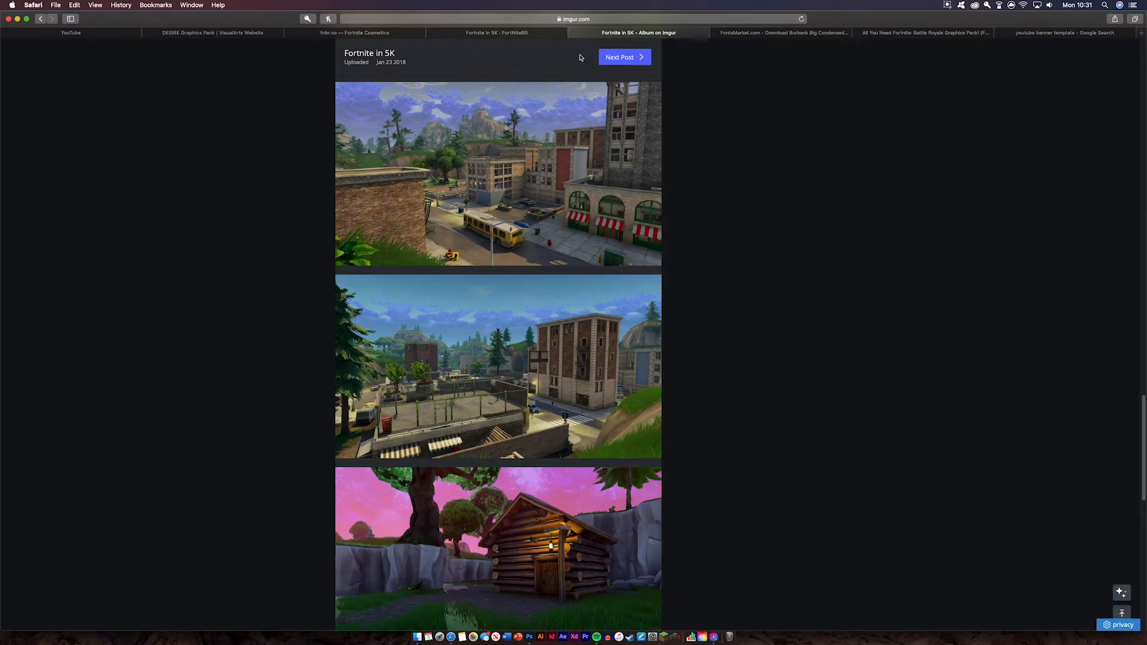
Step: Review the Burbank Big Condensed Bold font page, the free Fortnite graphics pack video and the YouTube banner template search
{"action": "left_click", "coordinate": [762, 36]}
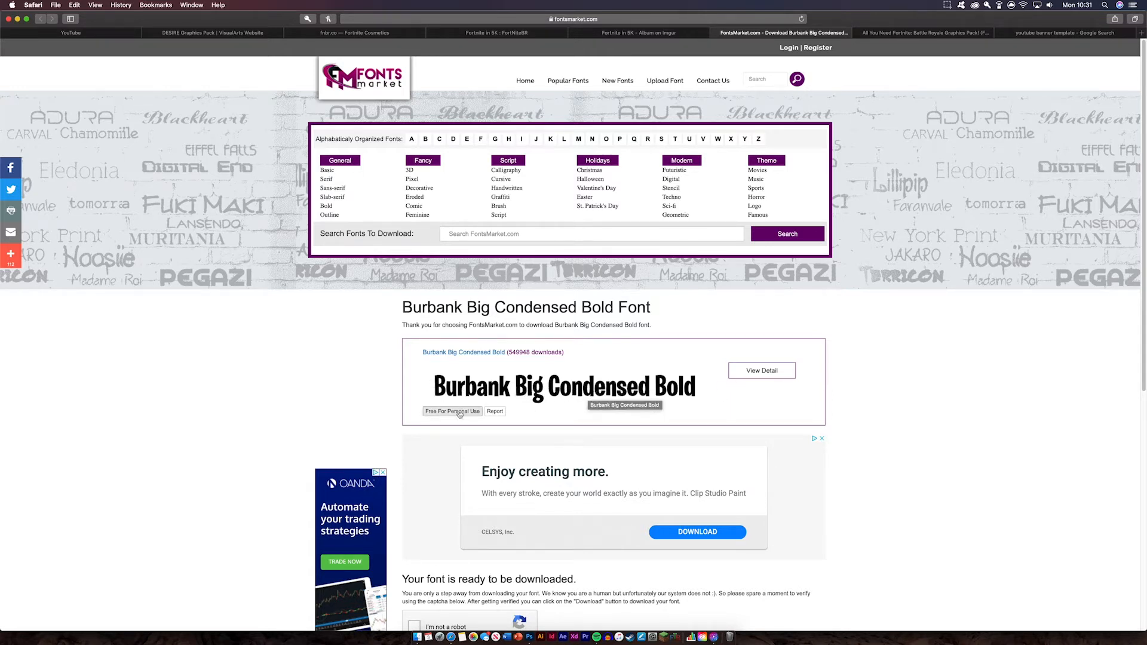
{"action": "left_click", "coordinate": [890, 36]}
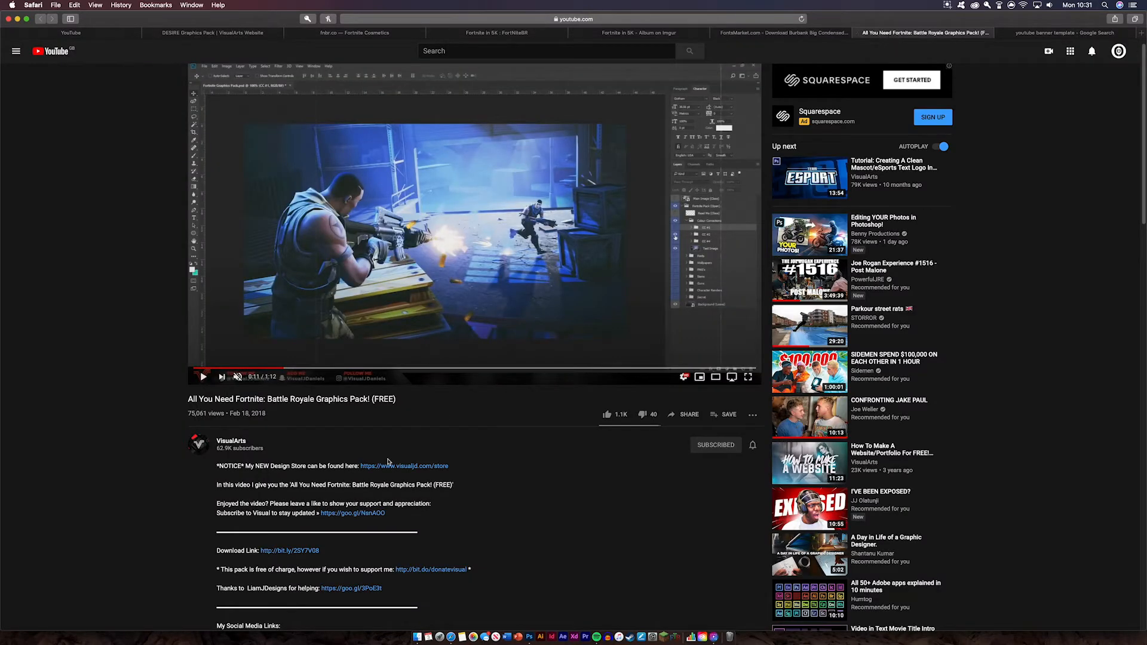
{"action": "scroll", "coordinate": [359, 257], "scroll_direction": "up", "scroll_amount": 1}
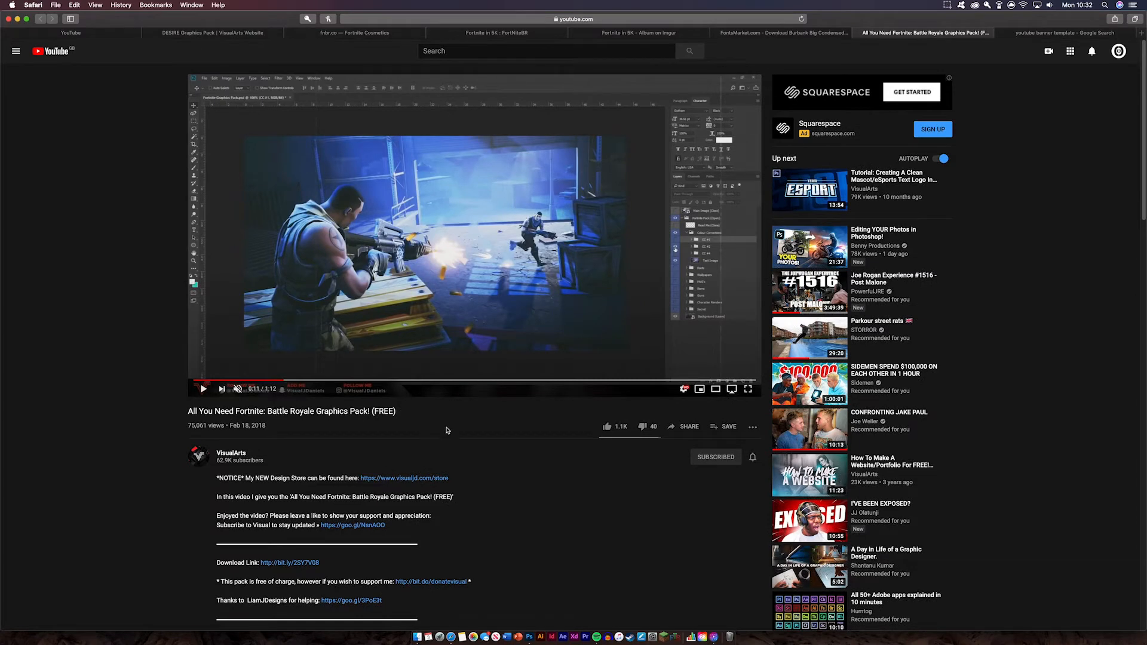
{"action": "scroll", "coordinate": [448, 430], "scroll_direction": "down", "scroll_amount": 3}
{"action": "left_click", "coordinate": [1058, 33]}
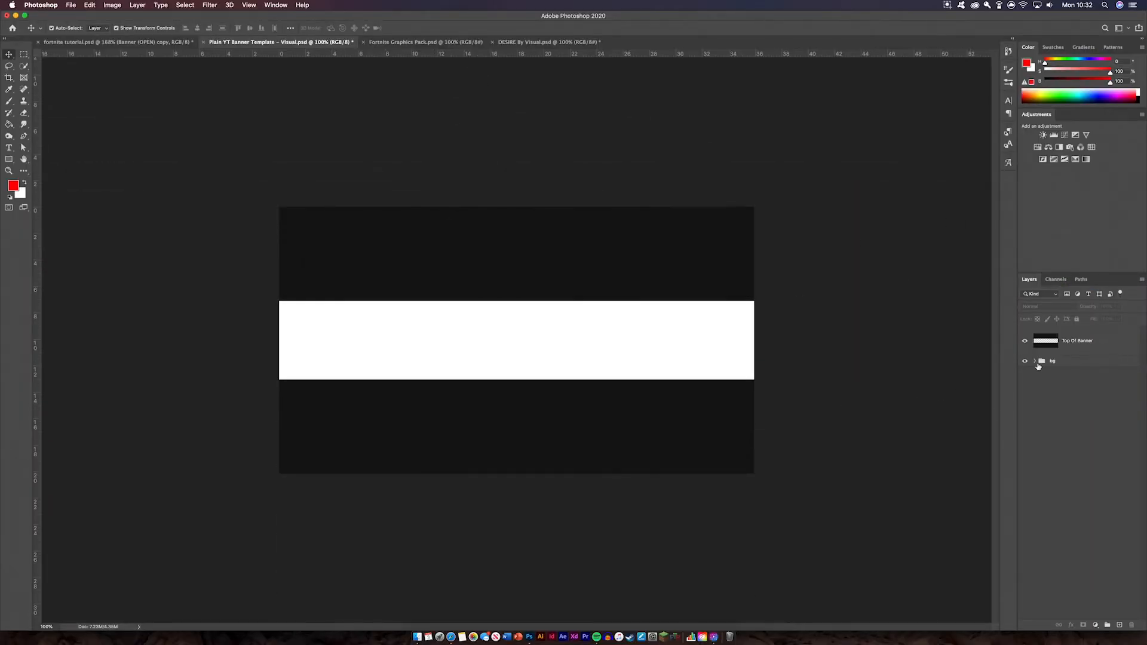
Step: In Photoshop, inspect the bg group of the plain YouTube banner template and view the open graphics pack documents
{"action": "left_click", "coordinate": [1036, 362]}
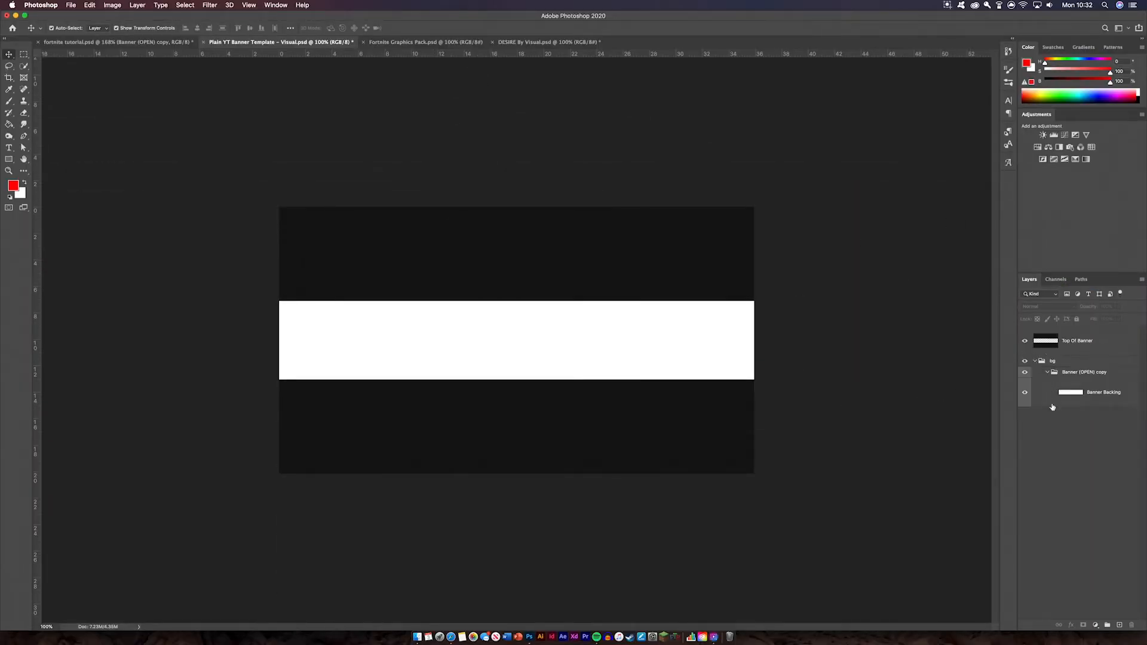
{"action": "left_click", "coordinate": [1036, 362]}
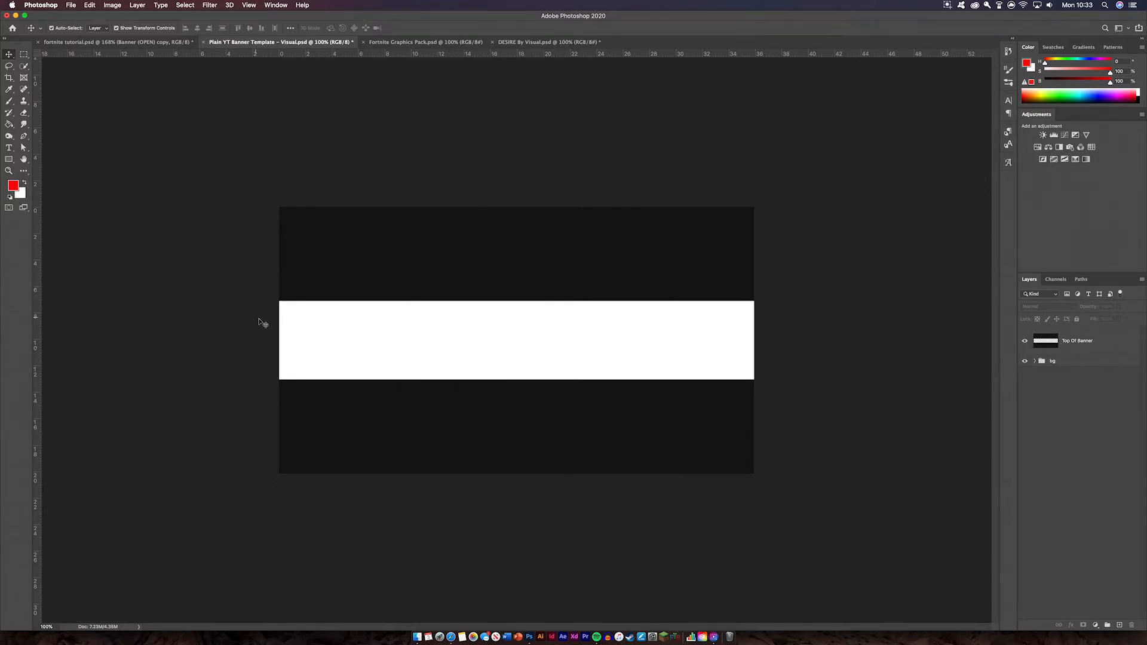
{"action": "key", "text": "ctrl+Tab"}
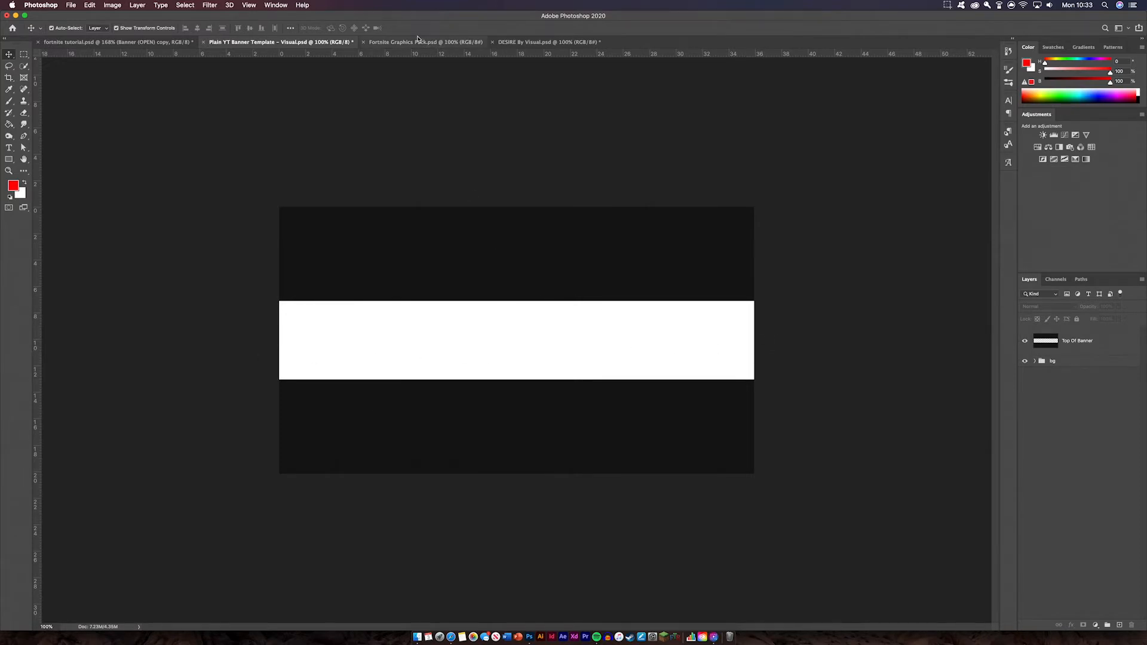
{"action": "left_click", "coordinate": [535, 43]}
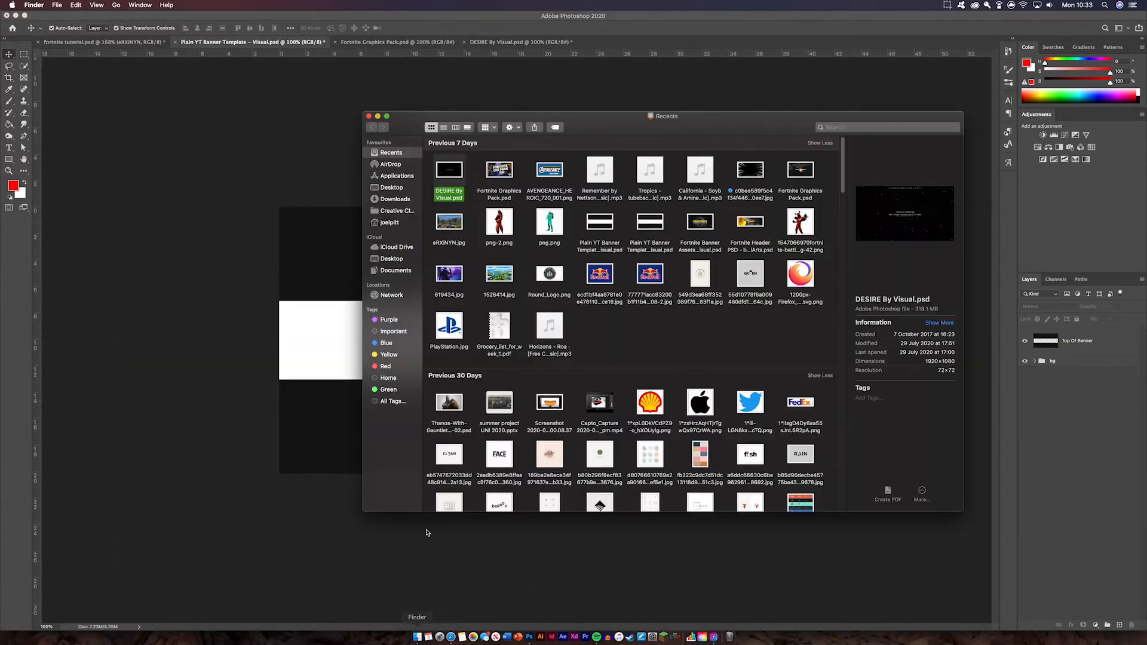
Step: Place the Fortnite town screenshot from the recent files into the banner template and move its layer below Top Of Banner
{"action": "left_click_drag", "start_coordinate": [450, 222], "coordinate": [284, 339]}
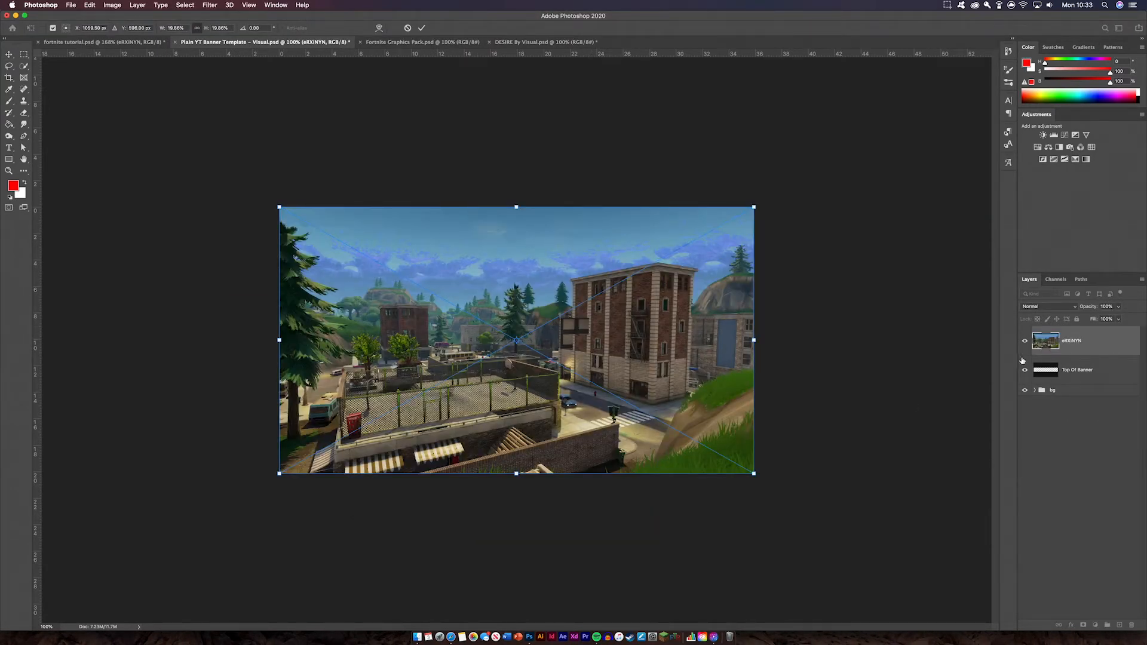
{"action": "left_click", "coordinate": [422, 28]}
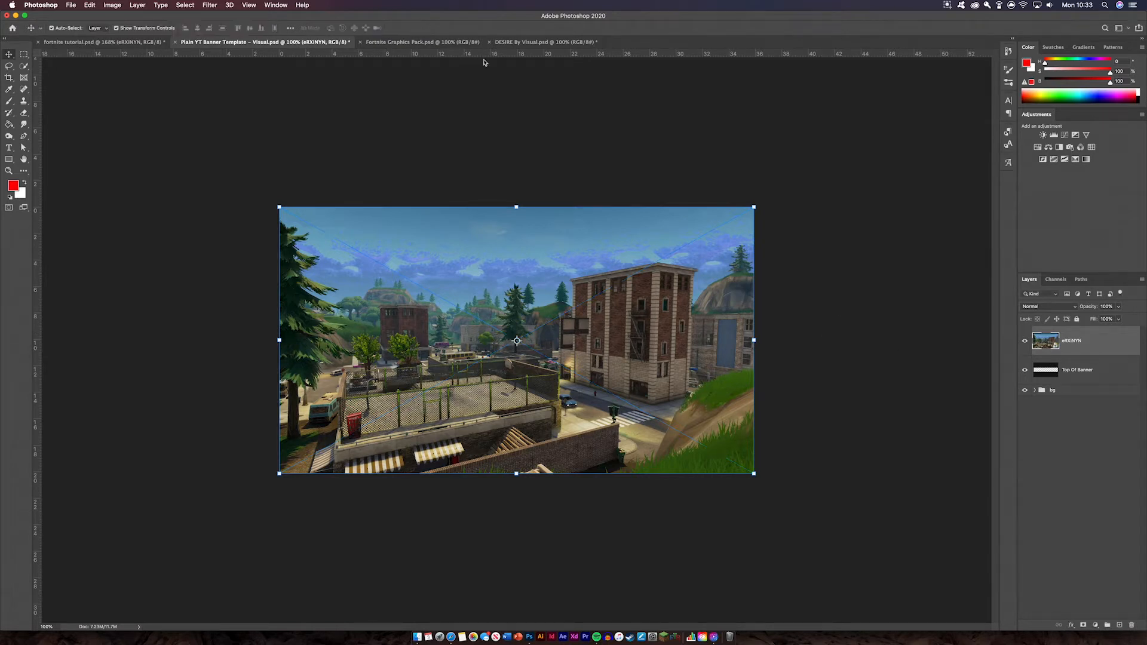
{"action": "left_click_drag", "start_coordinate": [1096, 342], "coordinate": [1096, 382]}
Step: Shift the town screenshot down within the banner strip and enlarge it slightly so it covers the full width
{"action": "left_click_drag", "start_coordinate": [568, 298], "coordinate": [615, 360]}
{"action": "left_click", "coordinate": [868, 358]}
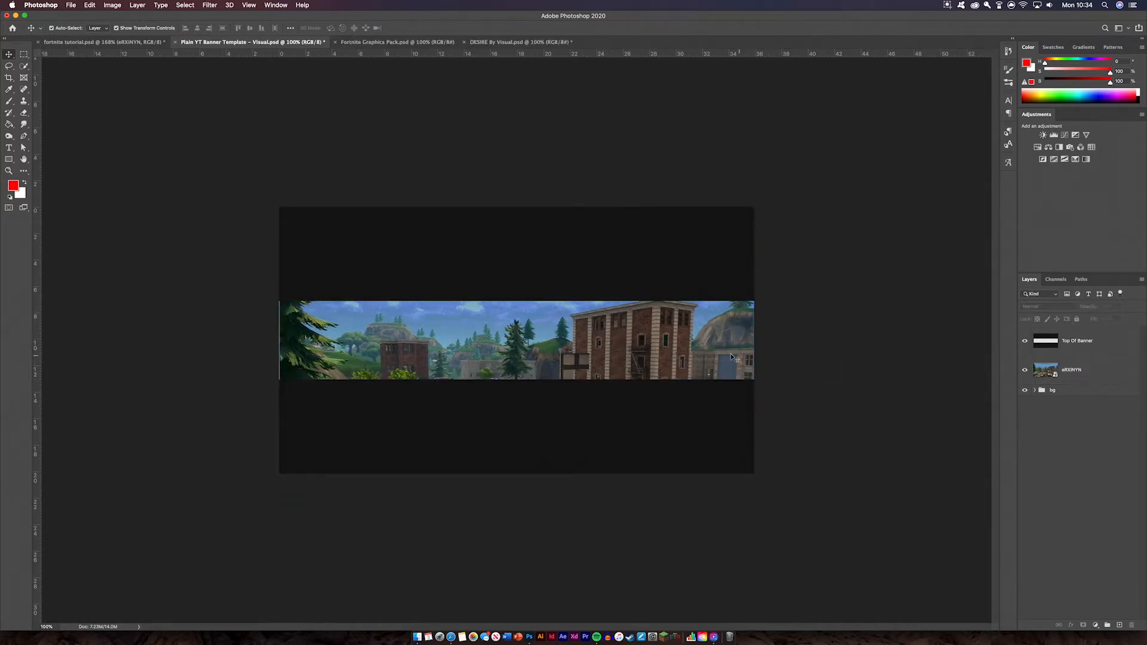
{"action": "left_click_drag", "start_coordinate": [719, 352], "coordinate": [762, 382]}
{"action": "left_click", "coordinate": [825, 360]}
{"action": "left_click", "coordinate": [740, 363]}
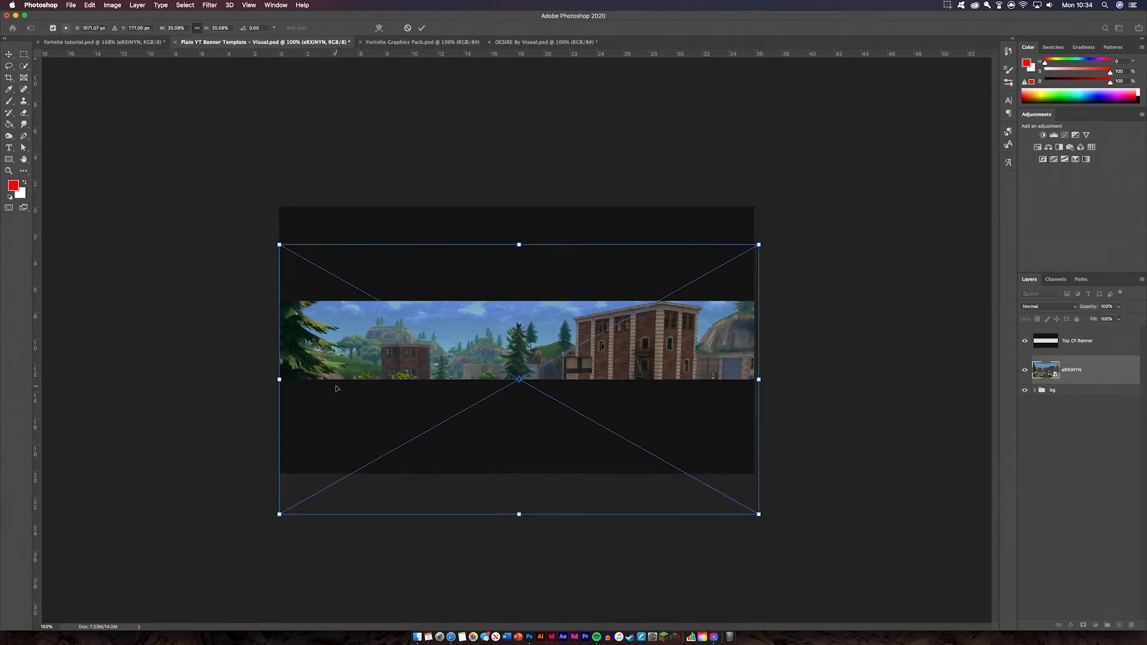
{"action": "key", "text": "Return"}
{"action": "left_click", "coordinate": [798, 356]}
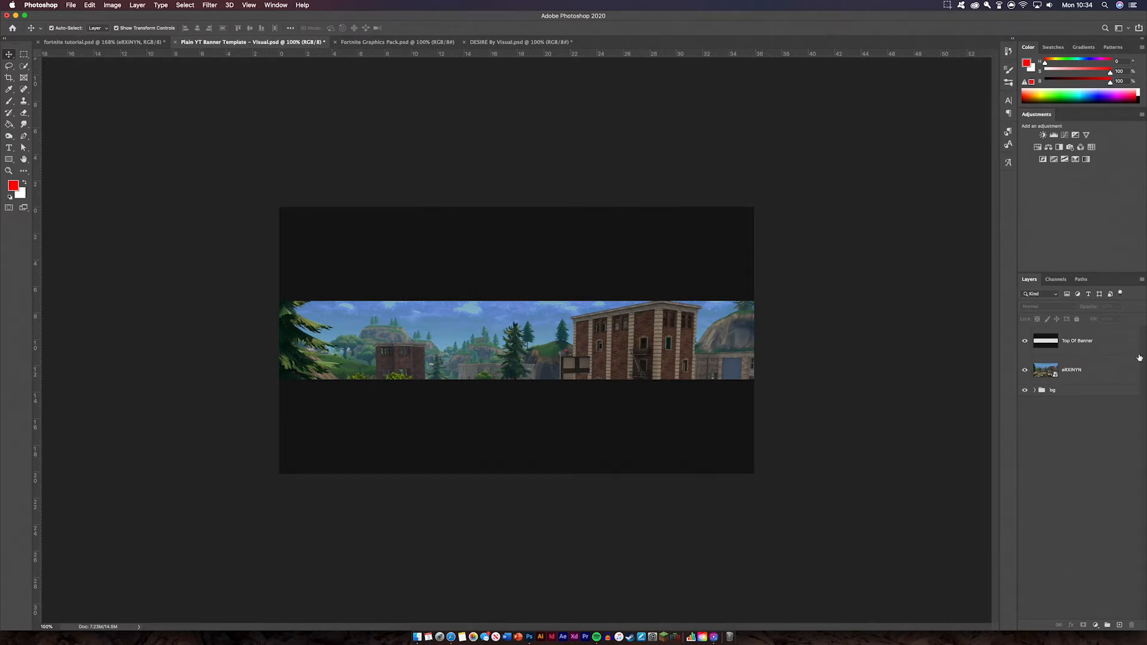
Step: Add a Gradient Map adjustment layer directly above the town screenshot
{"action": "left_click", "coordinate": [1115, 376]}
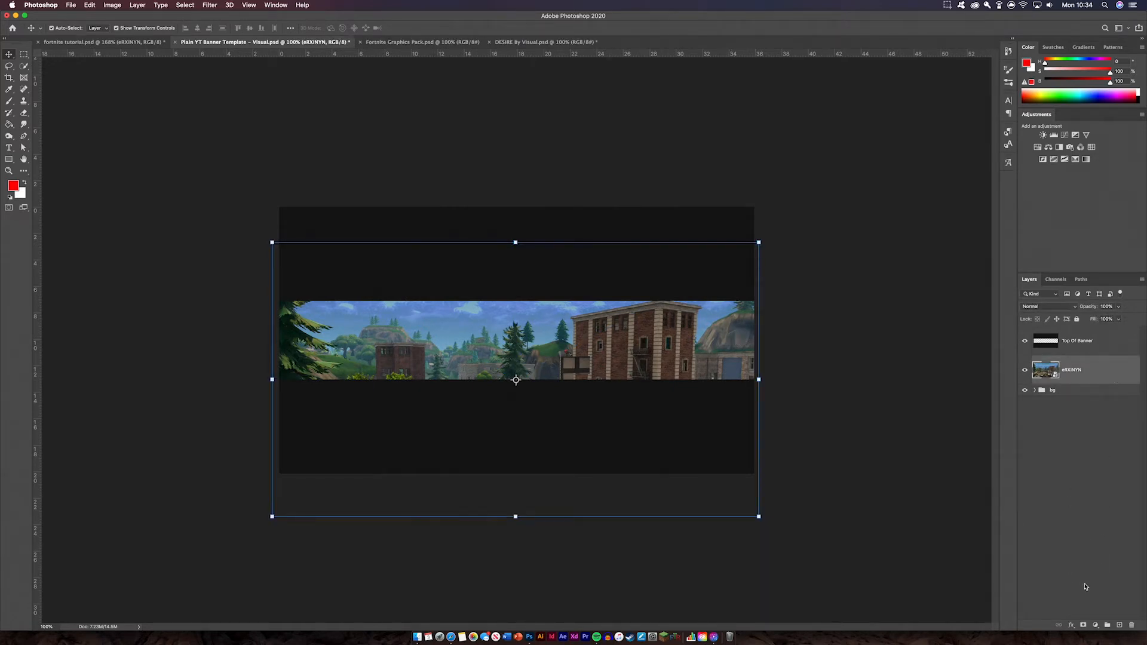
{"action": "left_click", "coordinate": [1096, 626]}
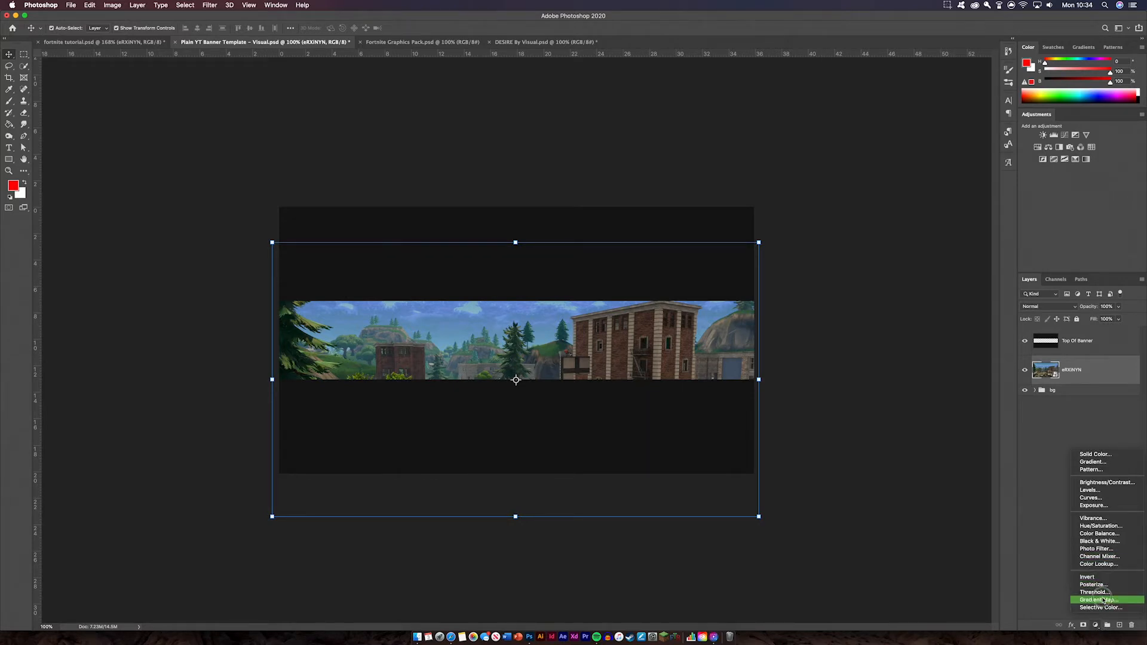
{"action": "left_click", "coordinate": [1099, 600]}
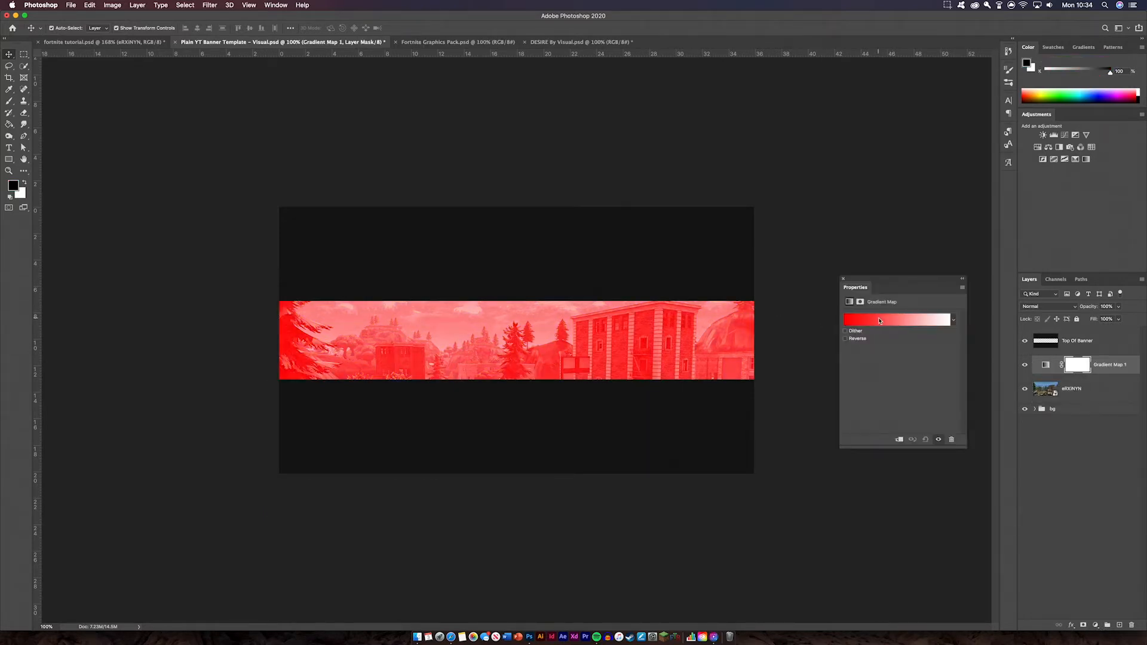
Step: Change the gradient map's red starting colour stop to black
{"action": "left_click", "coordinate": [879, 321]}
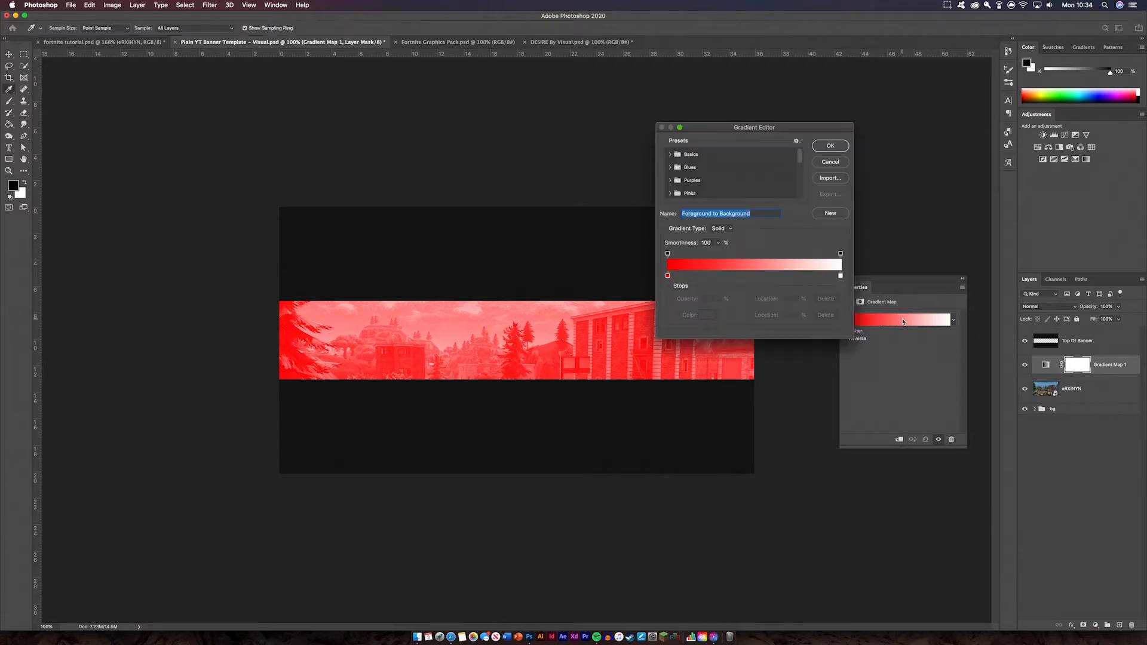
{"action": "double_click", "coordinate": [668, 276]}
{"action": "left_click_drag", "start_coordinate": [871, 306], "coordinate": [870, 404]}
{"action": "left_click_drag", "start_coordinate": [758, 385], "coordinate": [747, 404]}
{"action": "left_click", "coordinate": [964, 282]}
Step: Change the gradient map's white end stop to a mid grey, apply the gradient and close its properties
{"action": "left_click", "coordinate": [841, 276]}
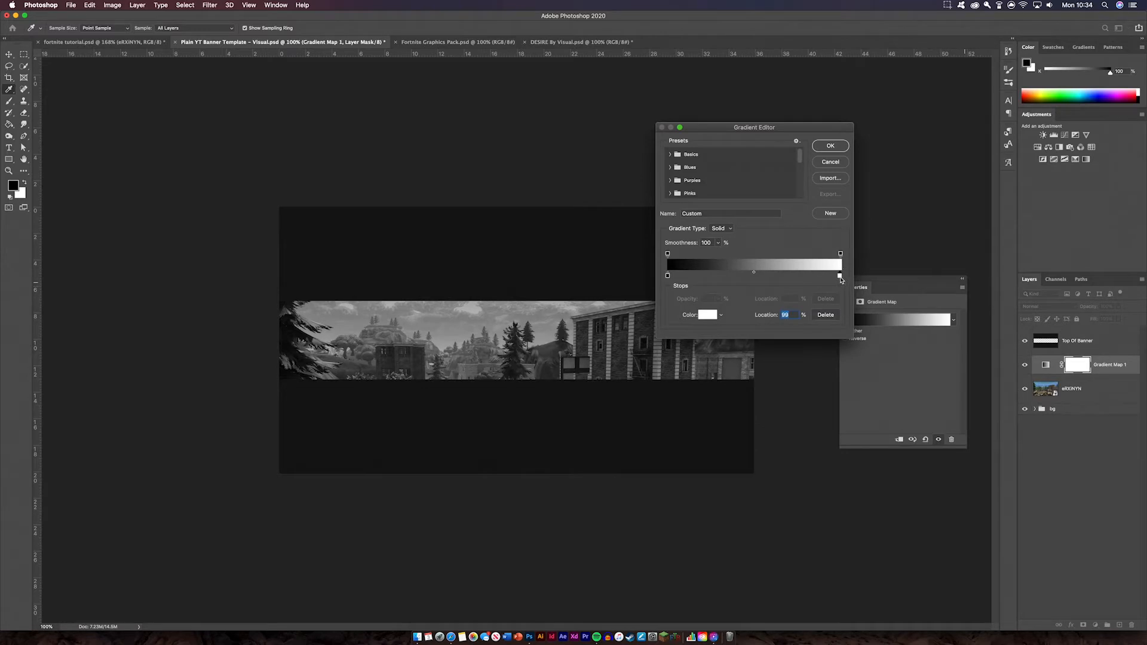
{"action": "double_click", "coordinate": [840, 277]}
{"action": "left_click_drag", "start_coordinate": [756, 303], "coordinate": [750, 331]}
{"action": "left_click", "coordinate": [954, 283]}
{"action": "left_click", "coordinate": [829, 146]}
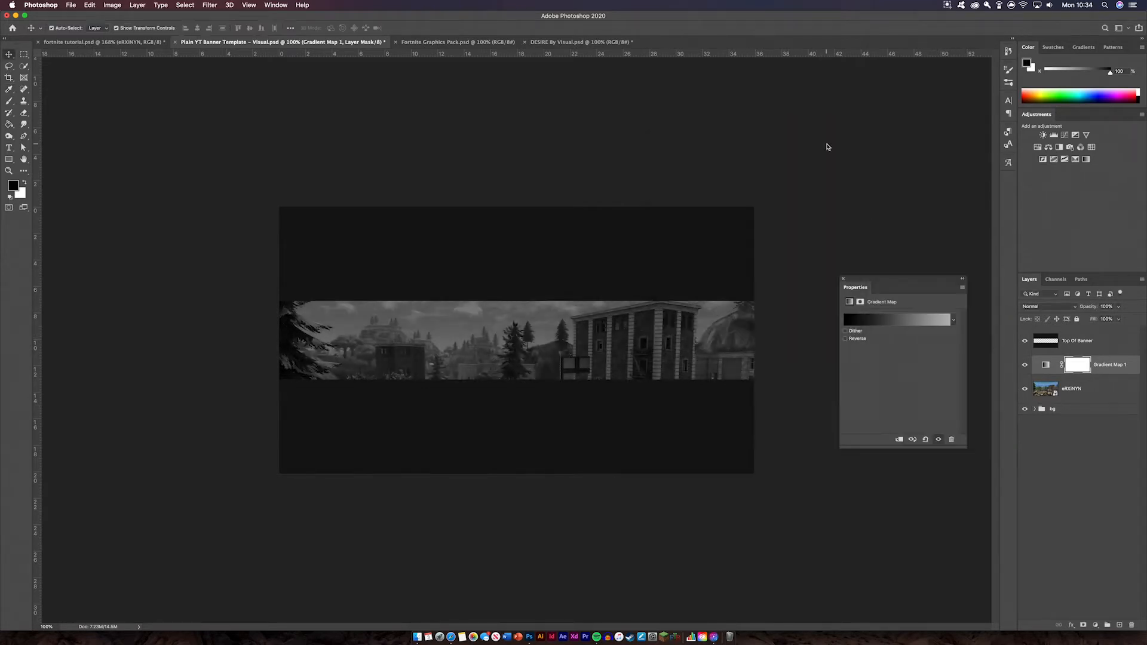
{"action": "left_click", "coordinate": [843, 278]}
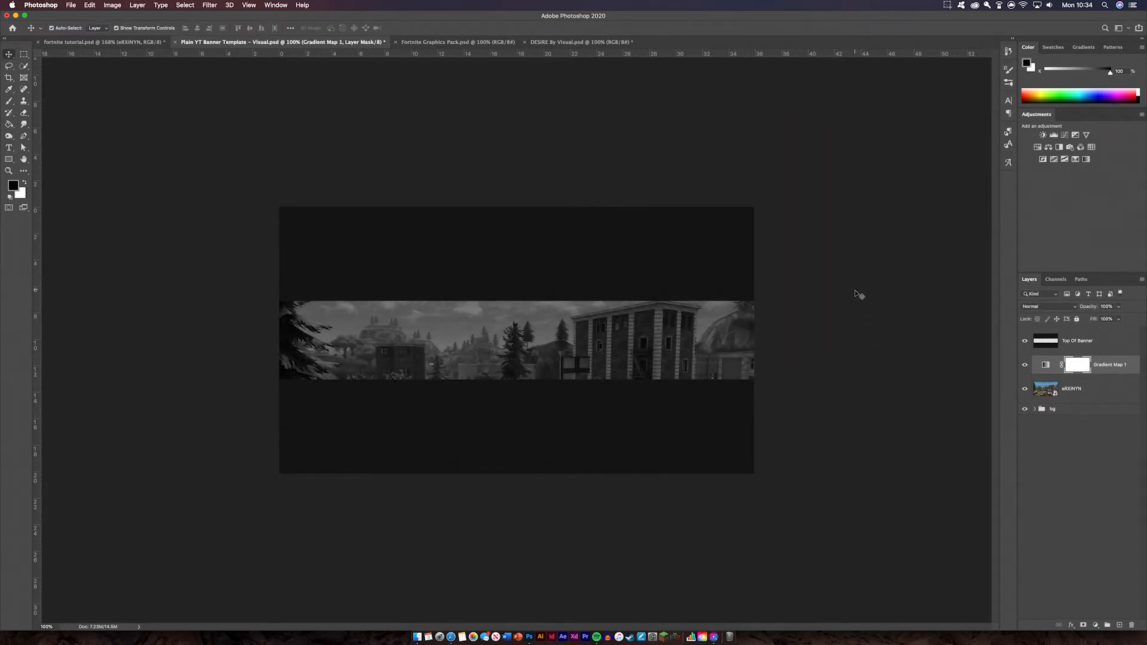
Step: Clip the gradient map adjustment to the town screenshot layer with a clipping mask
{"action": "right_click", "coordinate": [1095, 375]}
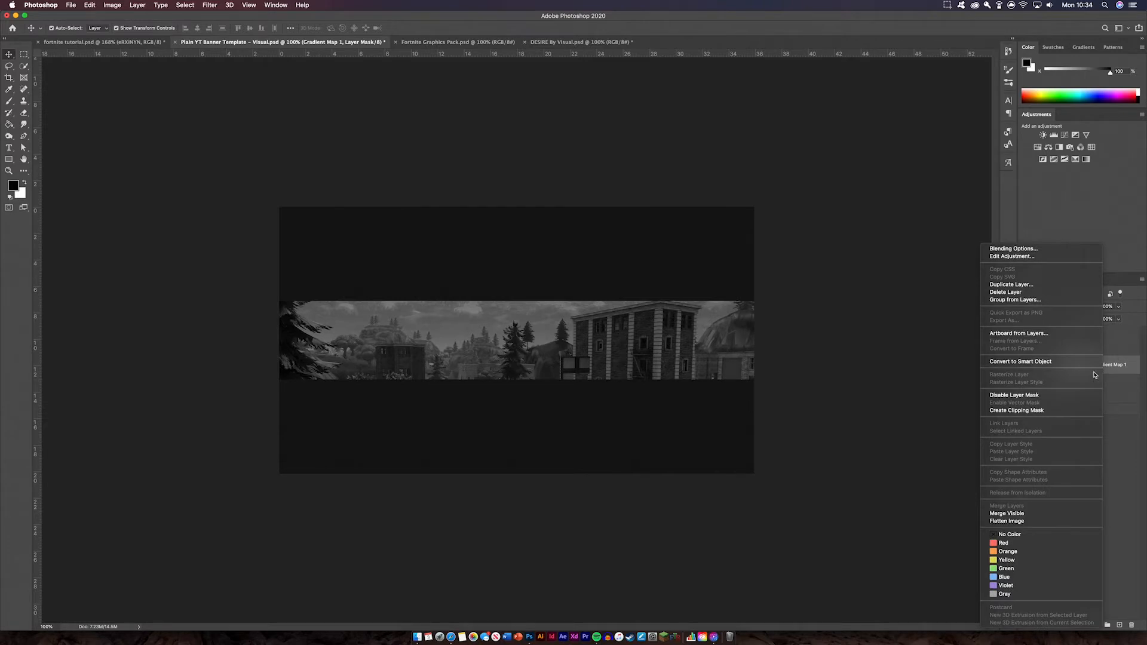
{"action": "left_click", "coordinate": [1032, 412]}
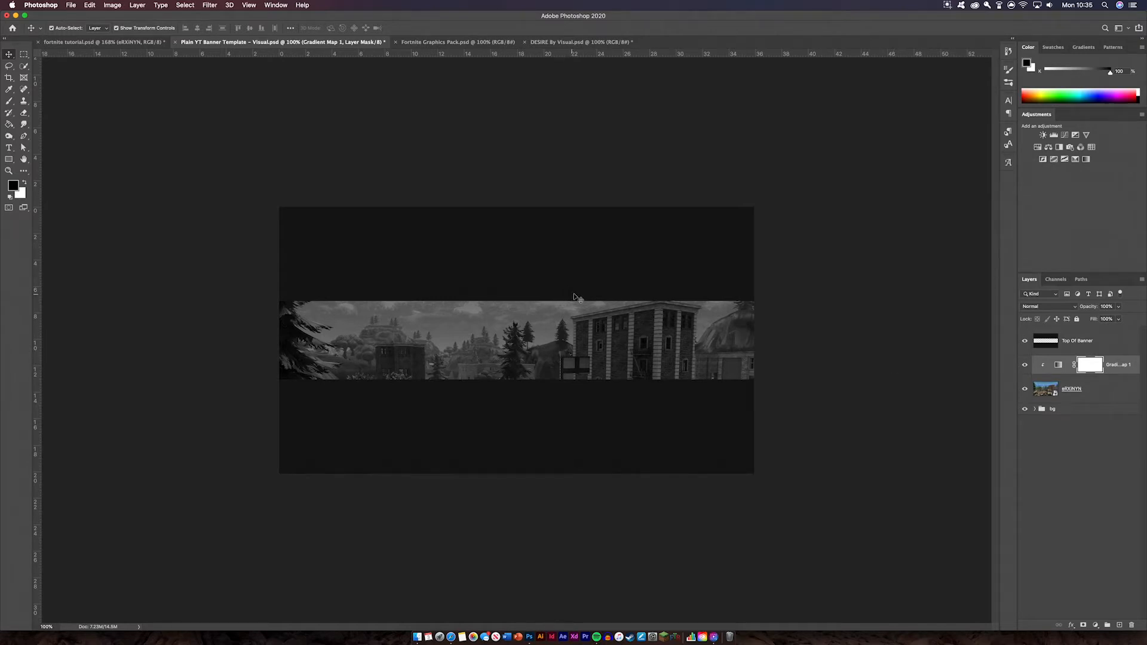
Step: In DESIRE By Visual.psd, hide the main image, expand the CC's group and show the CC Example image
{"action": "left_click", "coordinate": [545, 43]}
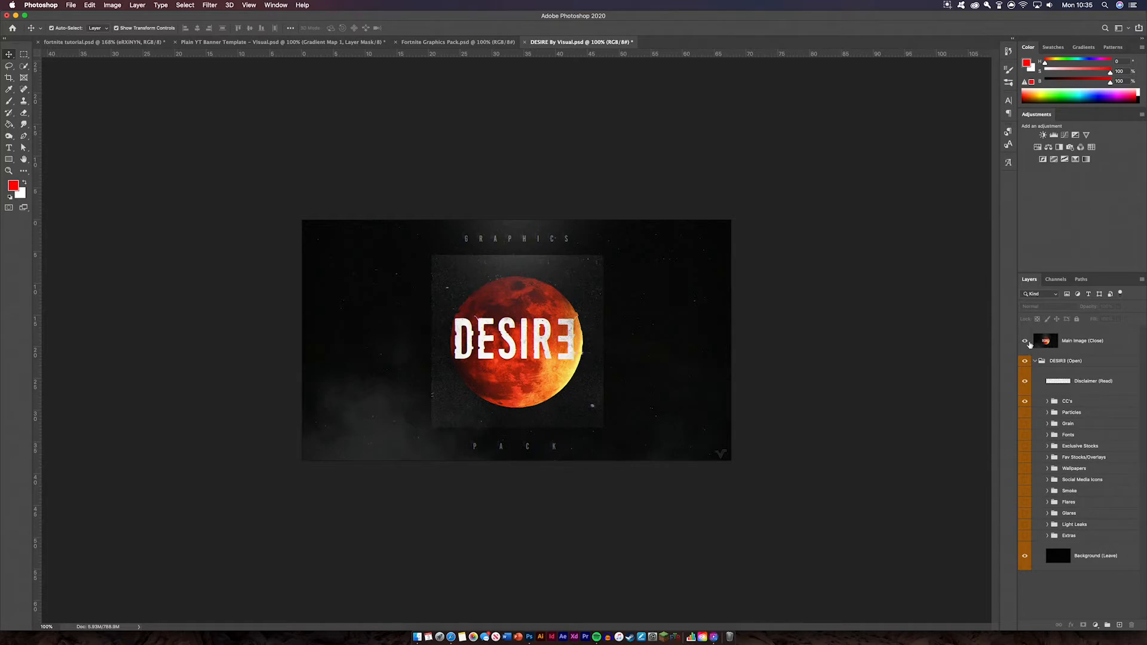
{"action": "left_click", "coordinate": [1048, 402]}
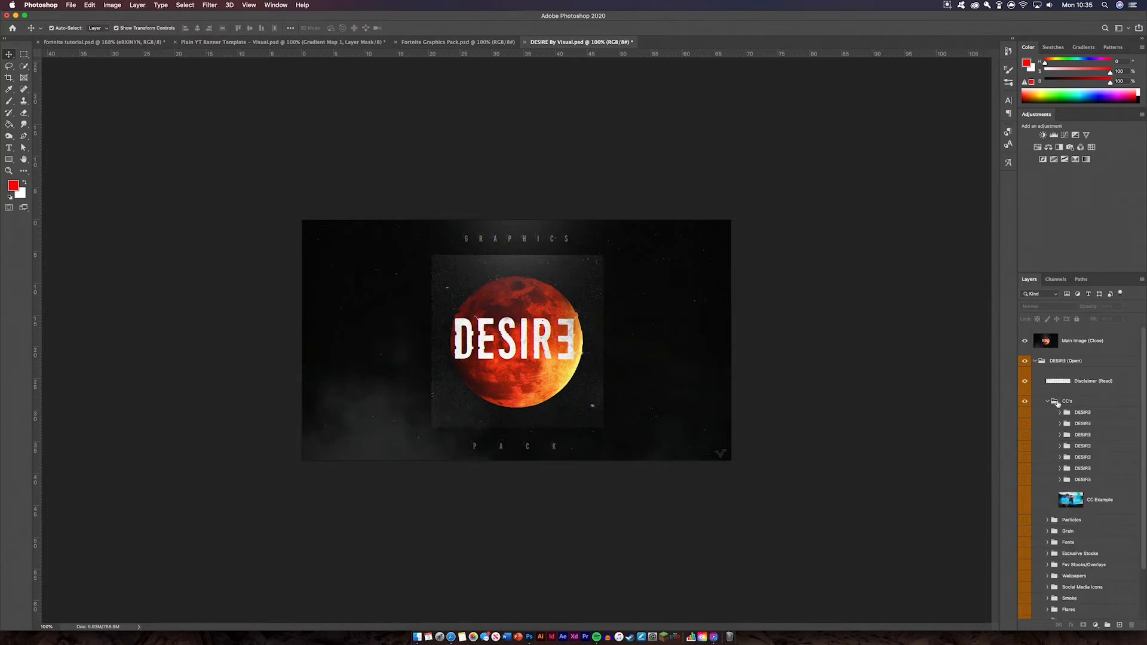
{"action": "left_click", "coordinate": [1024, 340]}
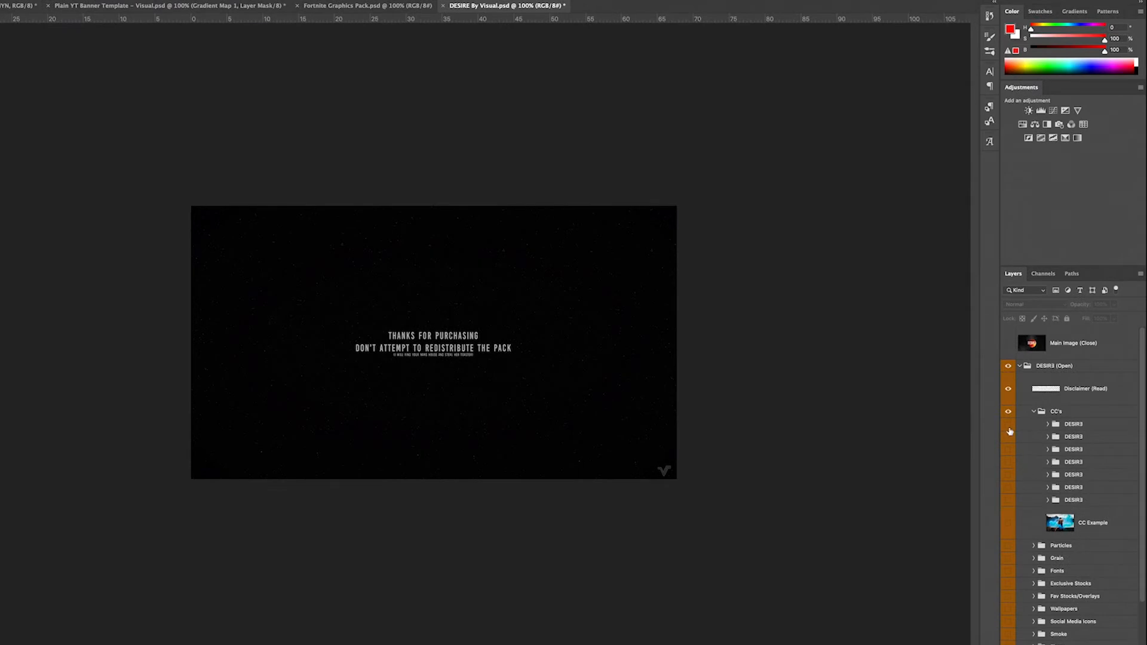
{"action": "left_click", "coordinate": [1009, 425]}
{"action": "left_click", "coordinate": [1009, 425]}
{"action": "left_click", "coordinate": [1010, 524]}
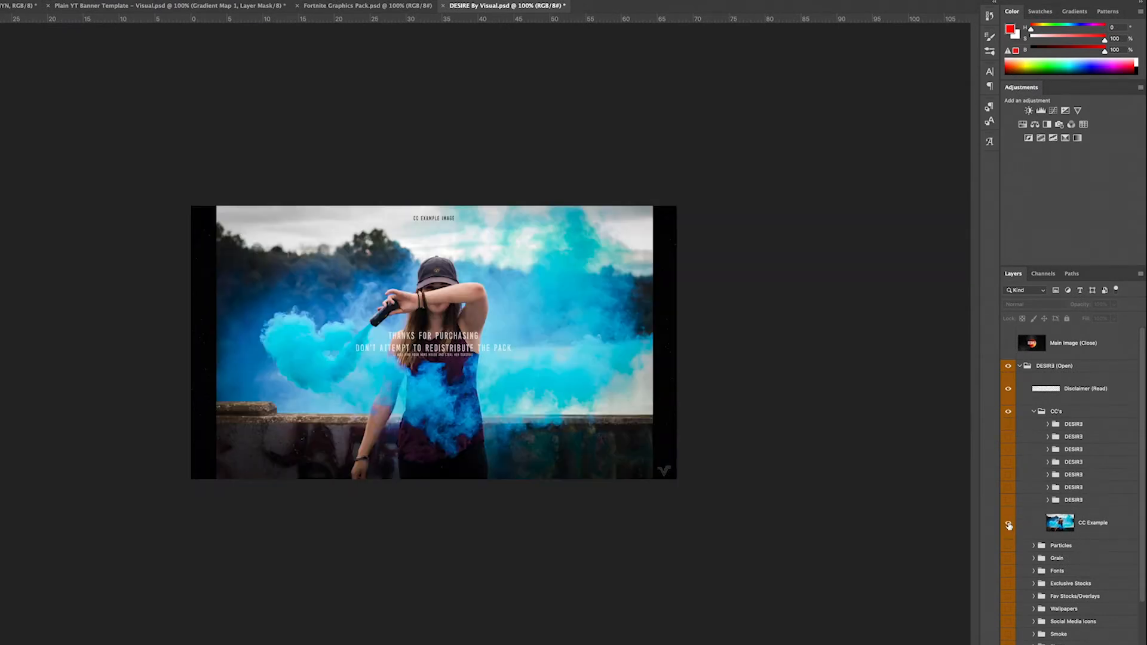
Step: Preview several DESIR3 colour corrections one at a time on the example image
{"action": "left_click", "coordinate": [1010, 428]}
{"action": "left_click", "coordinate": [1010, 428]}
{"action": "left_click", "coordinate": [1009, 438]}
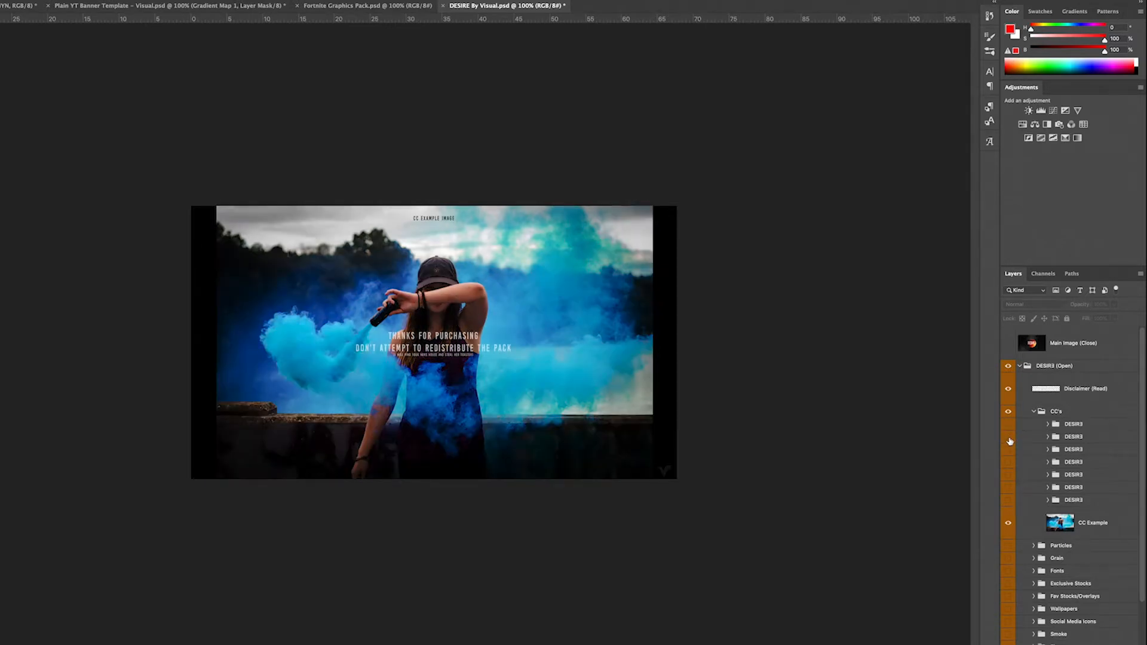
{"action": "left_click", "coordinate": [1010, 439]}
{"action": "left_click", "coordinate": [1010, 462]}
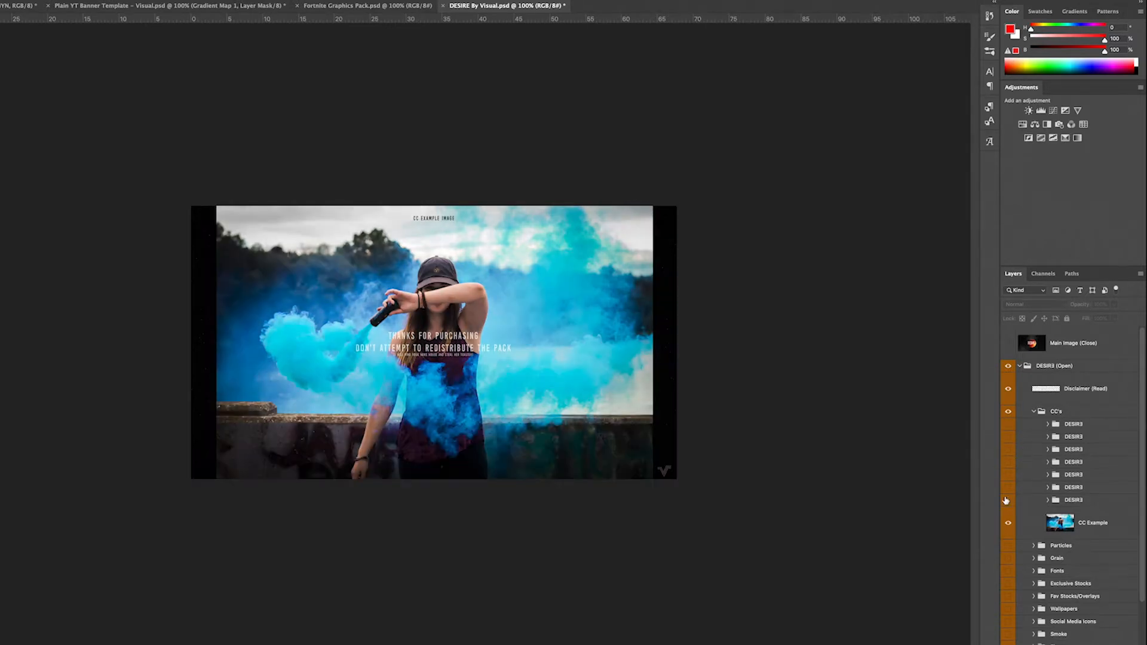
{"action": "left_click", "coordinate": [1006, 499]}
{"action": "left_click", "coordinate": [1006, 499]}
Step: Copy the collapsed CC's group into the banner document below Top Of Banner and enlarge it to span the canvas width
{"action": "left_click", "coordinate": [1034, 411]}
{"action": "left_click_drag", "start_coordinate": [1069, 411], "coordinate": [1073, 411]}
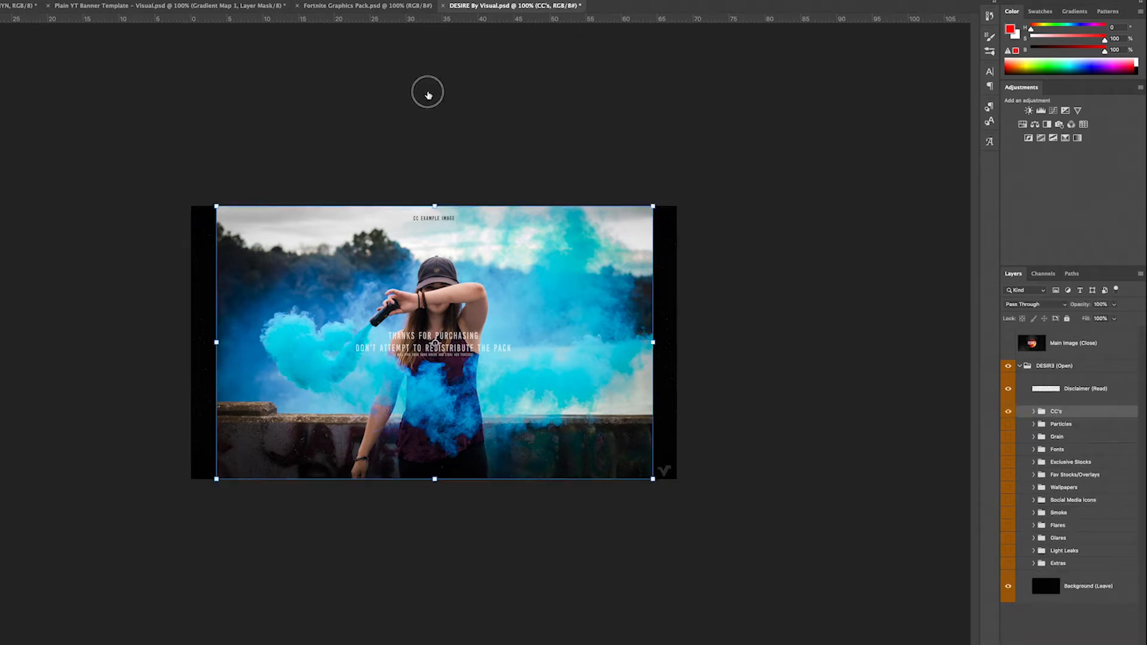
{"action": "left_click_drag", "start_coordinate": [745, 174], "coordinate": [852, 351]}
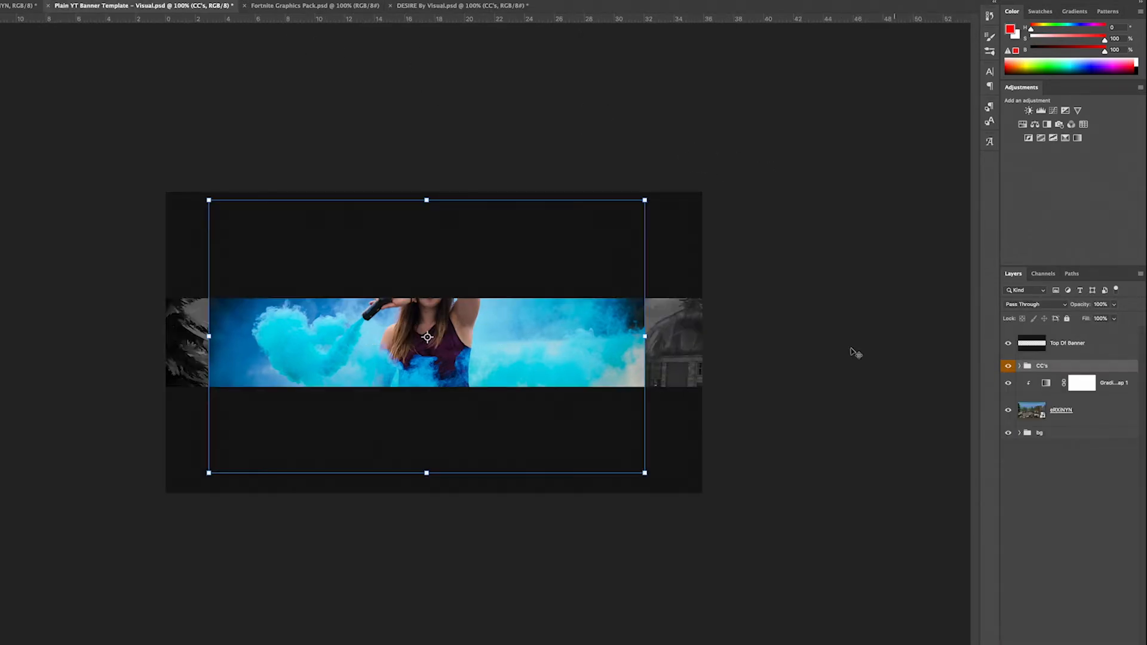
{"action": "left_click_drag", "start_coordinate": [645, 336], "coordinate": [711, 328]}
{"action": "left_click_drag", "start_coordinate": [210, 336], "coordinate": [158, 335]}
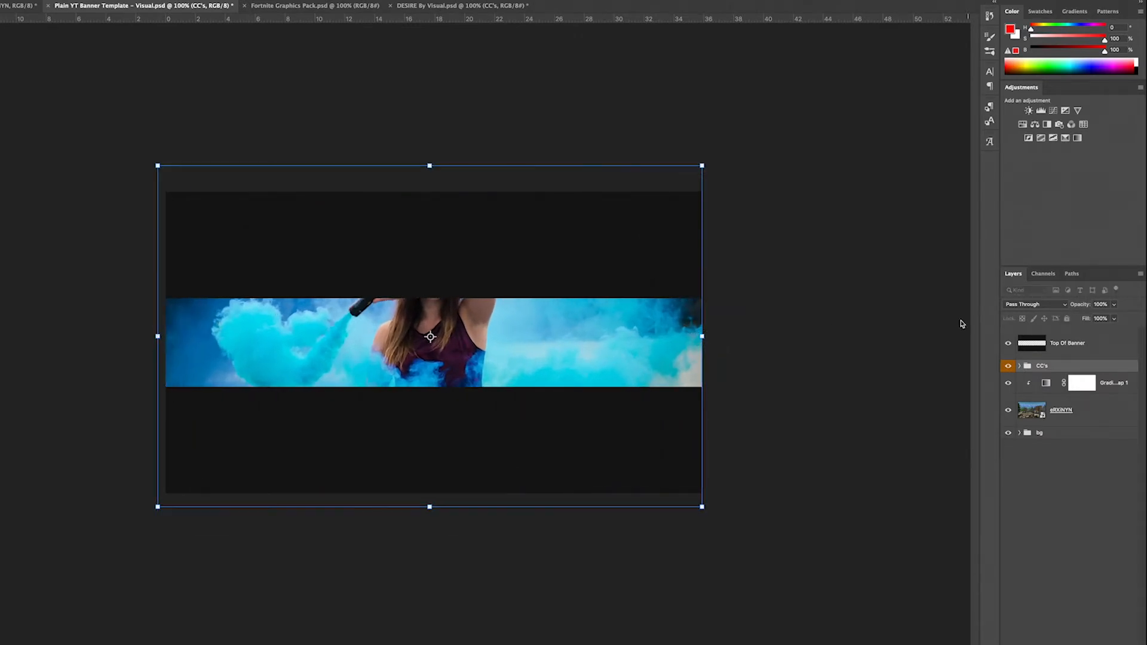
Step: Within the banner's CC's group, hide CC Example, show only the first, third and last DESIR3 corrections, and collapse the group
{"action": "left_click", "coordinate": [1020, 366]}
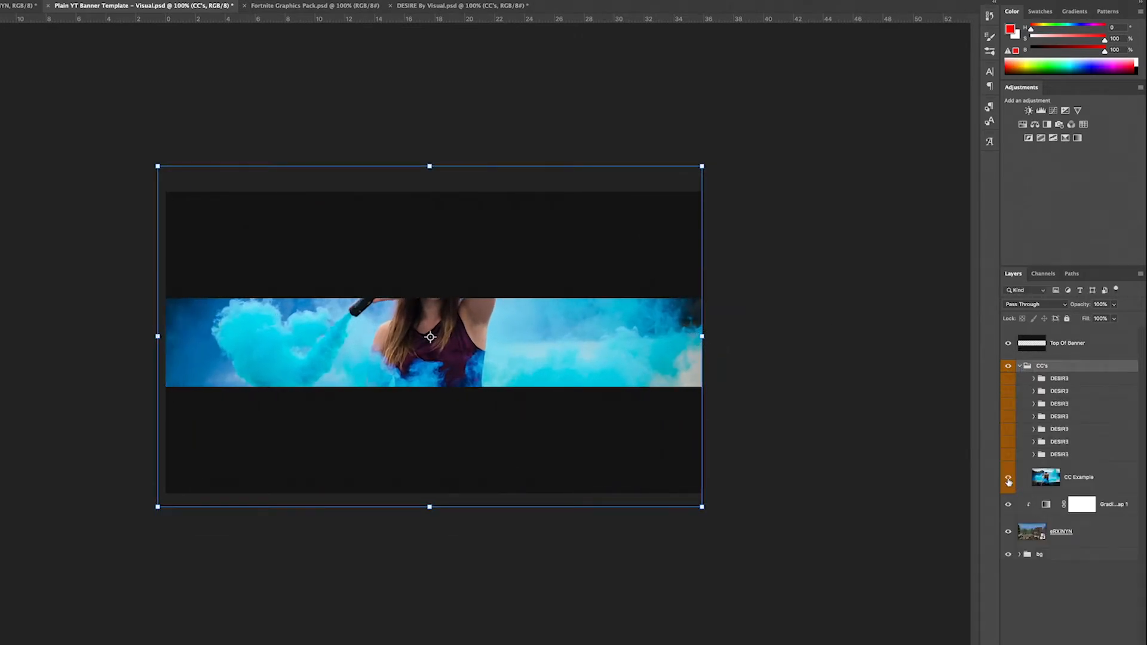
{"action": "left_click", "coordinate": [1009, 480]}
{"action": "left_click", "coordinate": [1009, 380]}
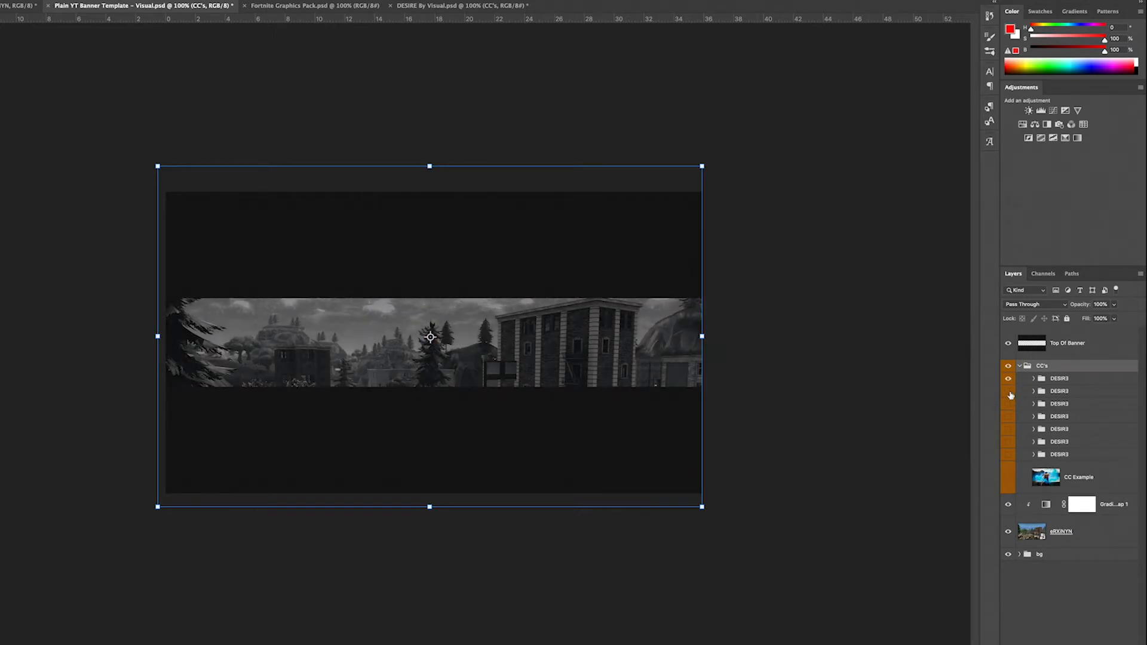
{"action": "left_click", "coordinate": [1010, 392]}
{"action": "left_click", "coordinate": [1009, 392]}
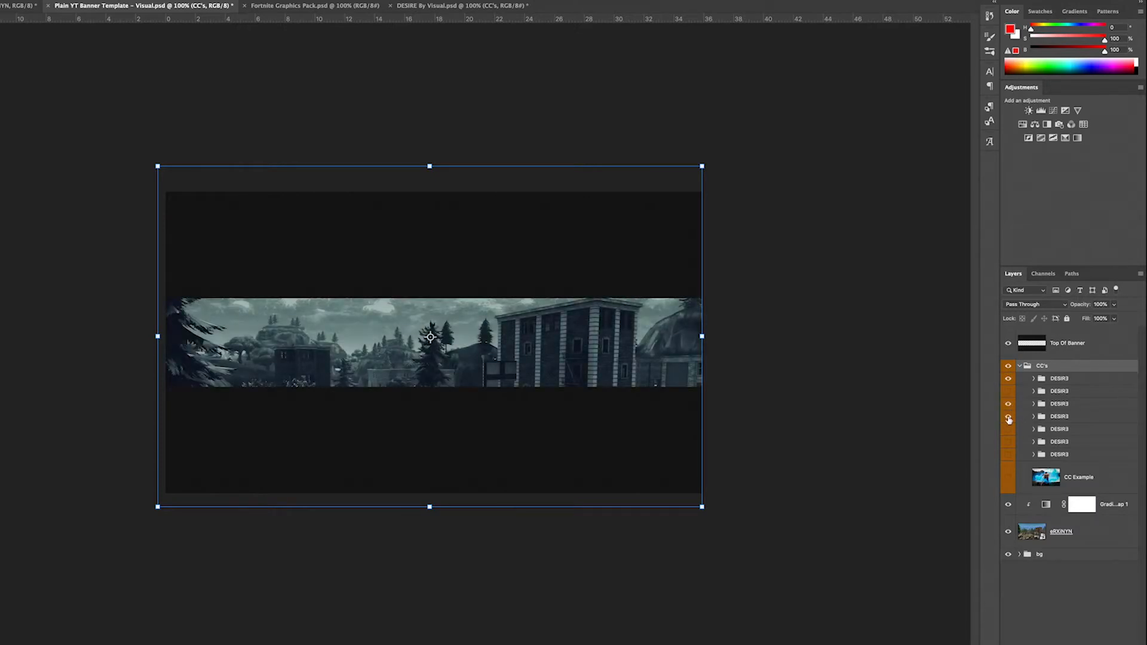
{"action": "left_click", "coordinate": [1009, 418]}
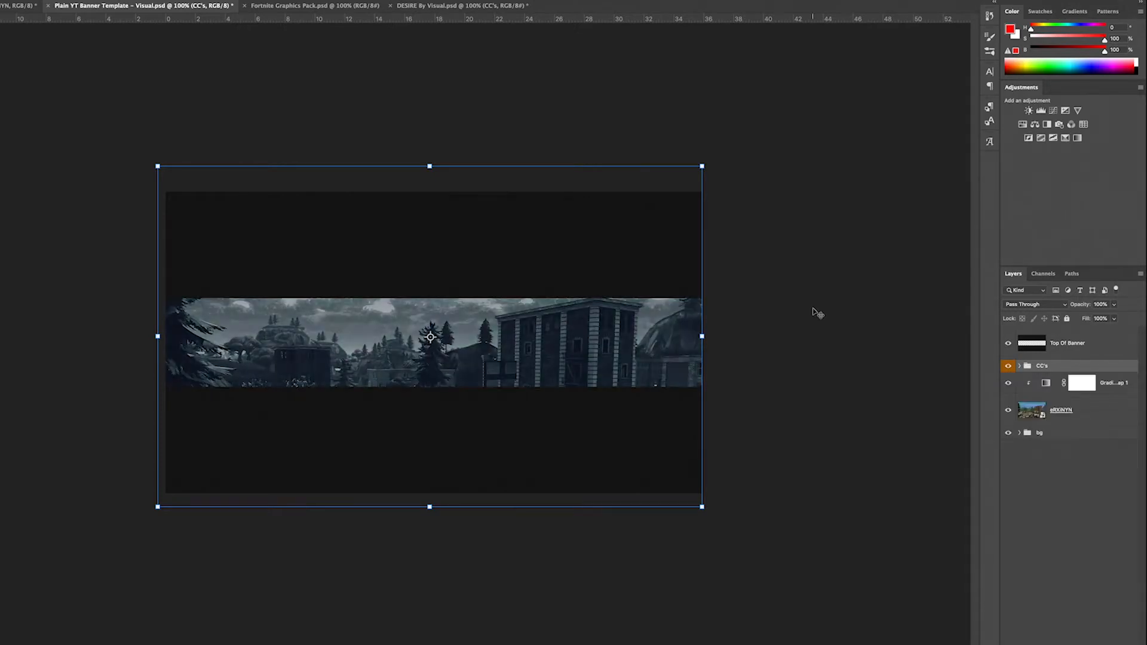
{"action": "left_click", "coordinate": [1020, 366]}
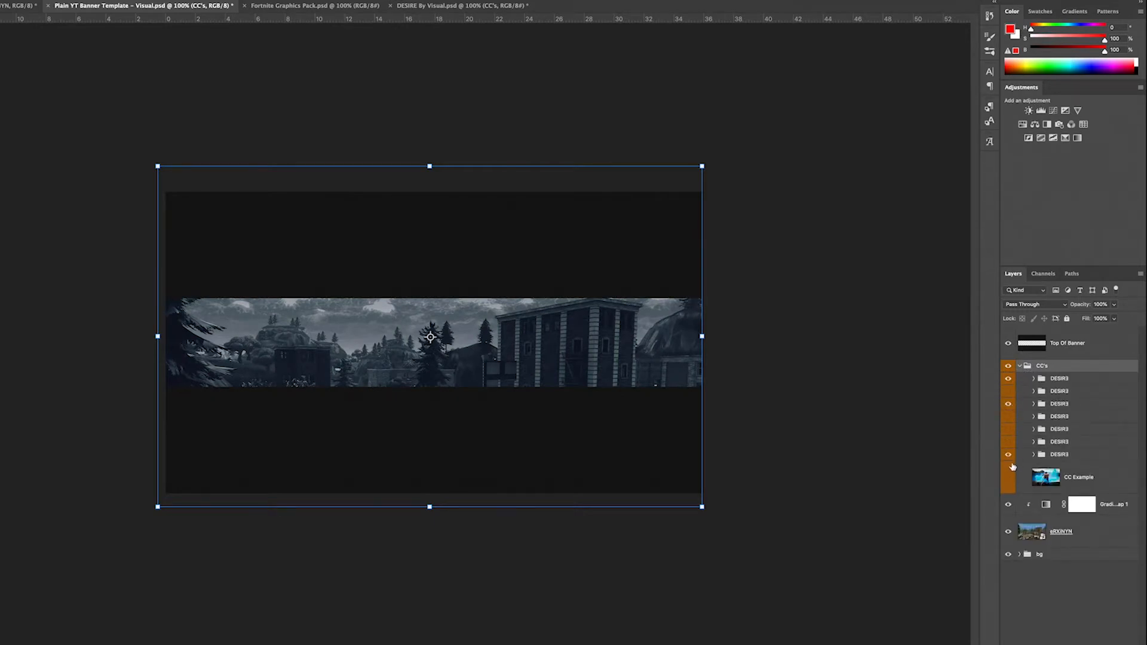
{"action": "left_click", "coordinate": [1021, 366]}
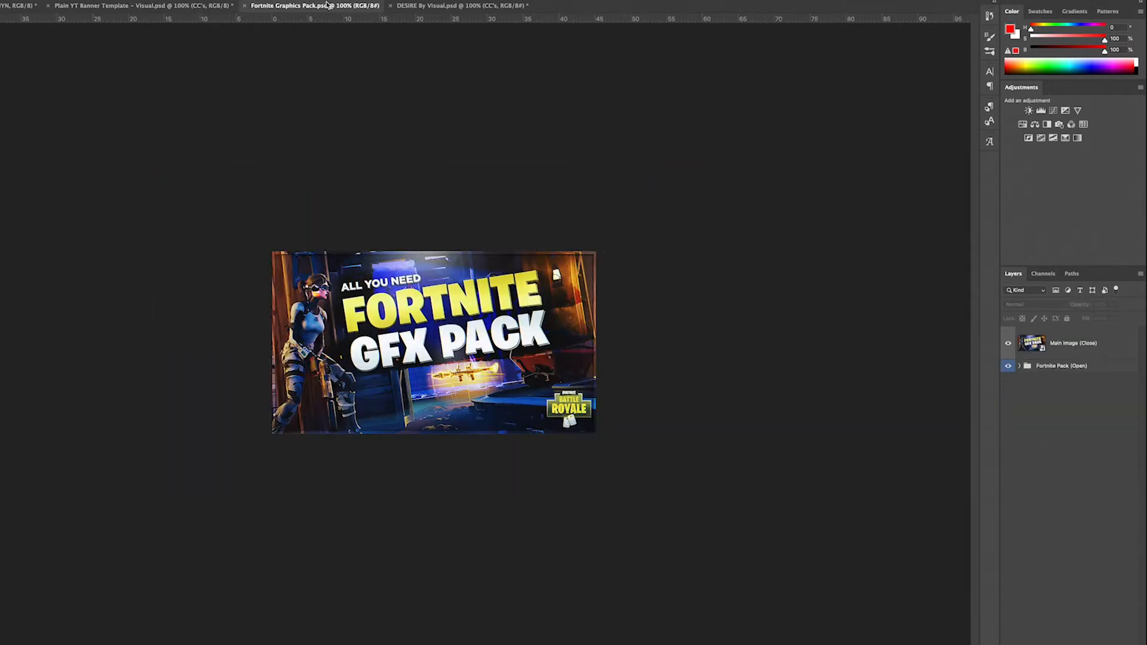
Step: In Fortnite Graphics Pack.psd, hide the main image and expand the Fortnite Pack and its Colour Corrections group
{"action": "left_click", "coordinate": [332, 5]}
{"action": "left_click", "coordinate": [1020, 366]}
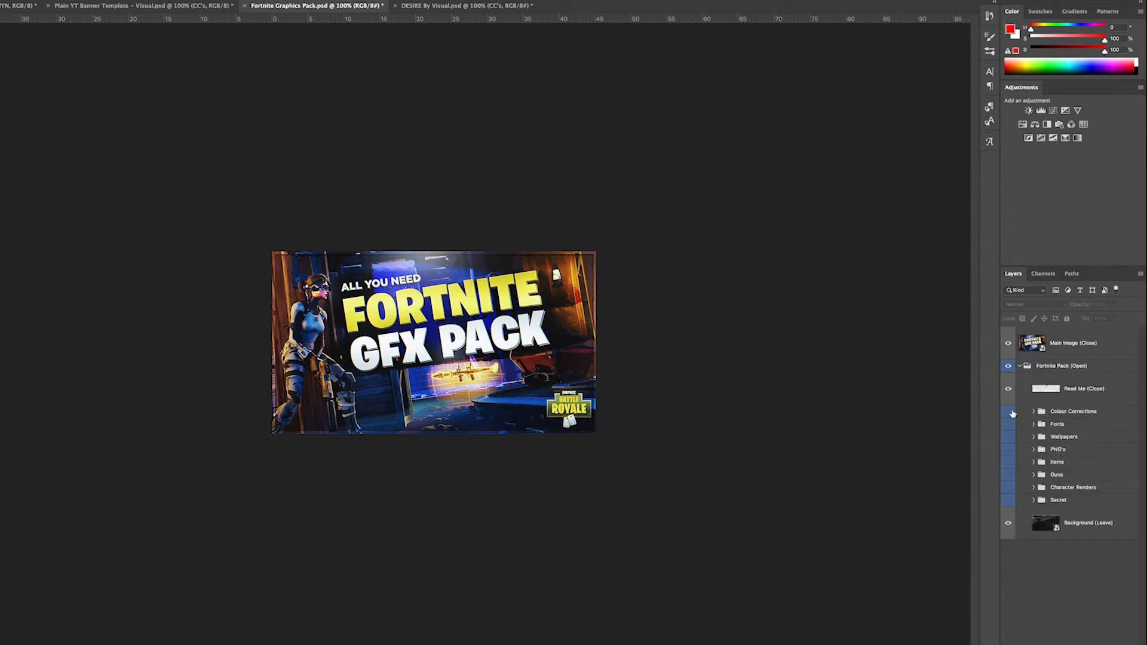
{"action": "left_click", "coordinate": [1008, 341]}
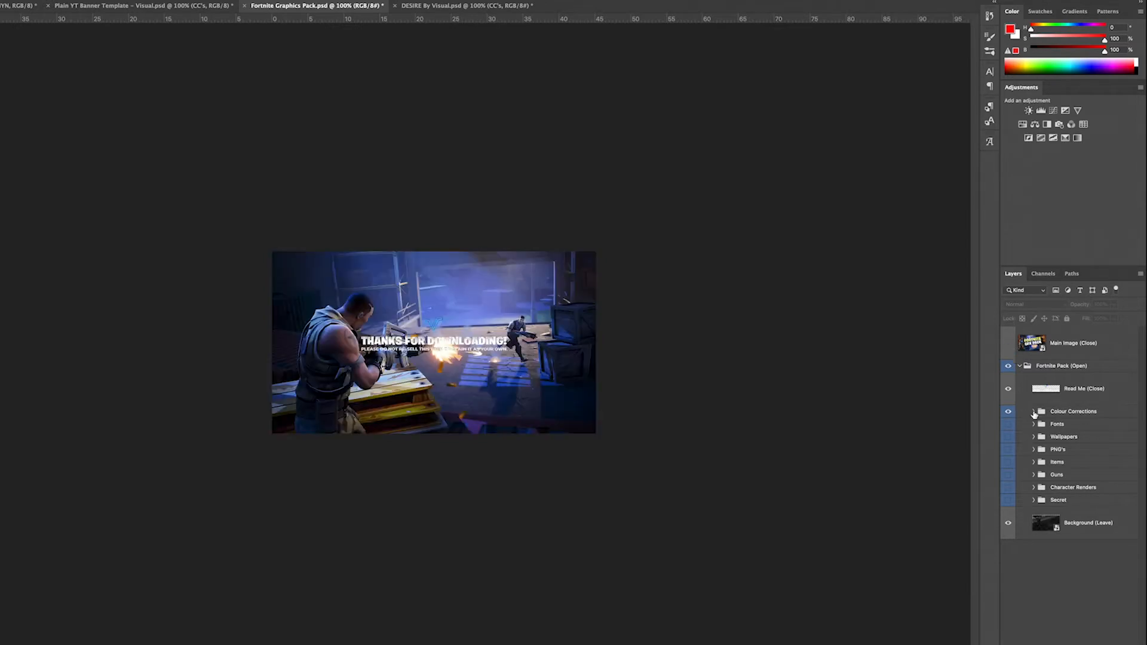
{"action": "left_click", "coordinate": [1034, 412]}
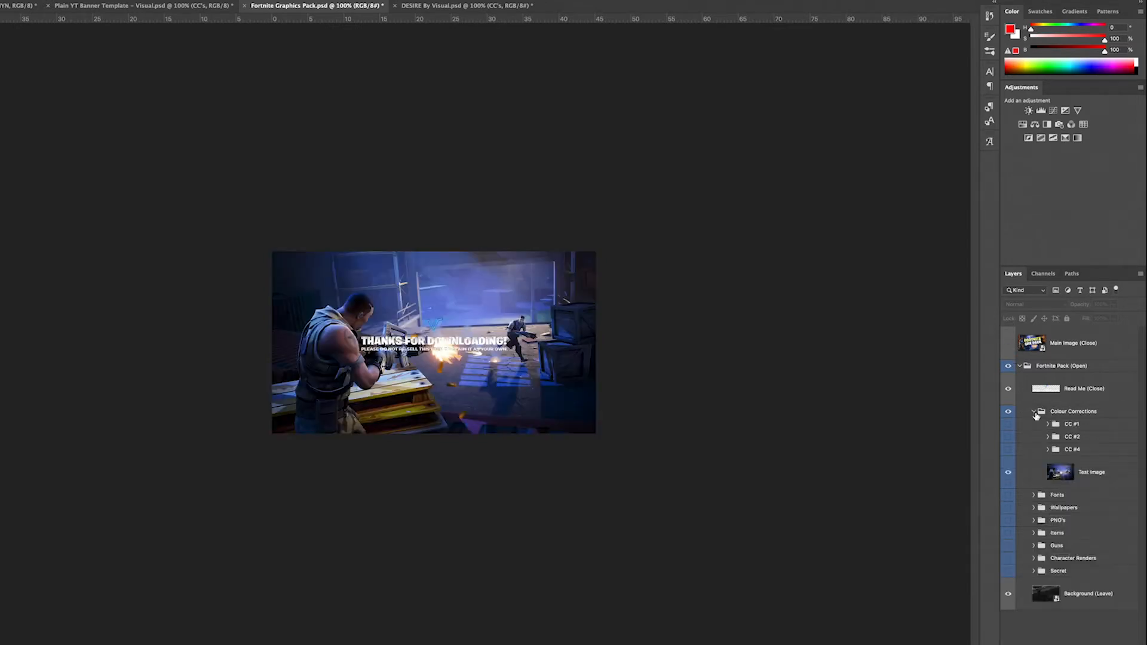
Step: Preview the CC #2 and CC #4 colour corrections on the pack's test image
{"action": "left_click", "coordinate": [1008, 438]}
{"action": "left_click", "coordinate": [1009, 438]}
{"action": "left_click", "coordinate": [1008, 450]}
{"action": "left_click", "coordinate": [1009, 449]}
Step: Copy the Colour Corrections group from the Fortnite pack into the banner document, directly above the CC's group
{"action": "left_click", "coordinate": [1035, 412]}
{"action": "left_click_drag", "start_coordinate": [1074, 417], "coordinate": [1027, 443]}
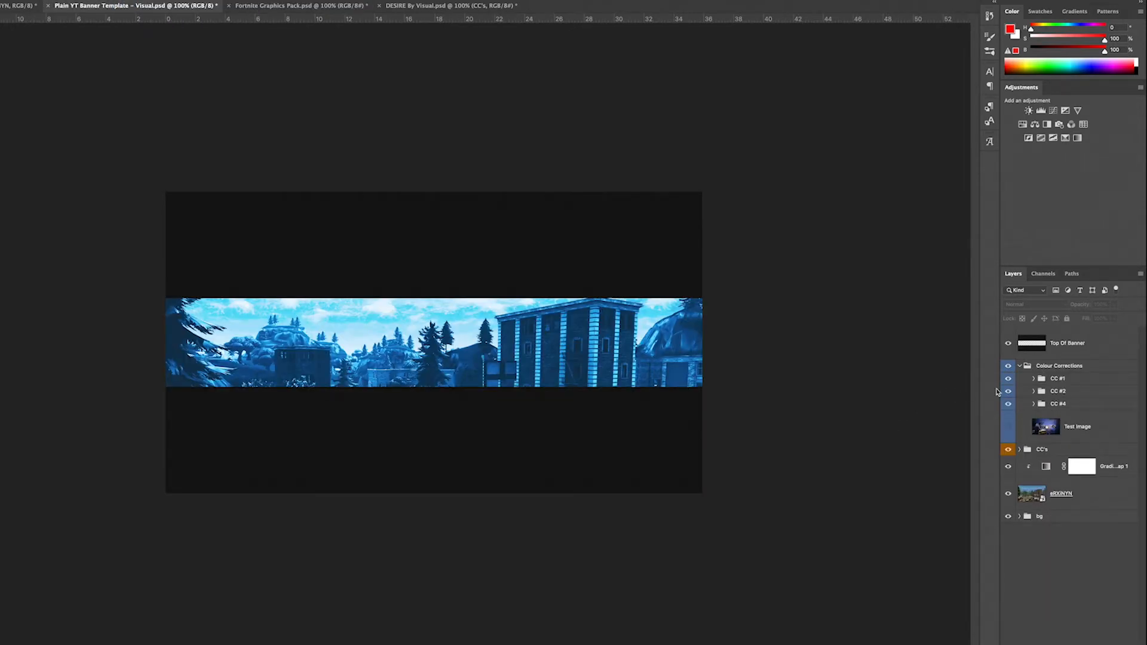
Step: Compare the three Fortnite colour corrections on the banner, leave only CC #1 visible and collapse the group
{"action": "left_click", "coordinate": [1009, 392]}
{"action": "left_click", "coordinate": [1010, 393]}
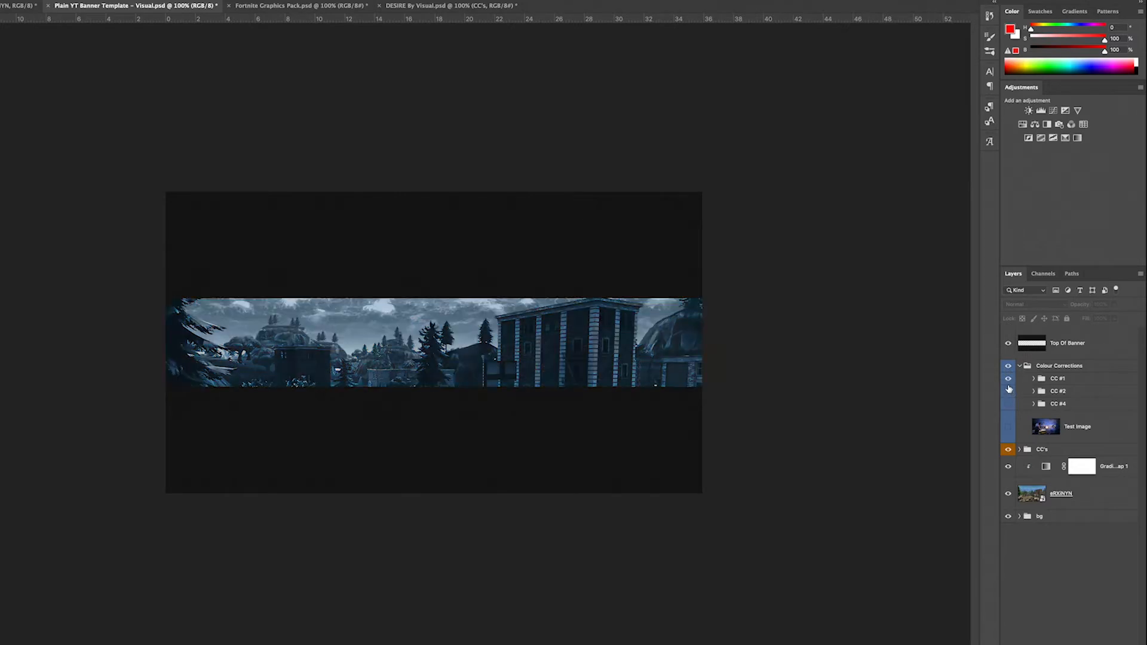
{"action": "left_click", "coordinate": [1007, 379]}
{"action": "left_click", "coordinate": [1008, 403]}
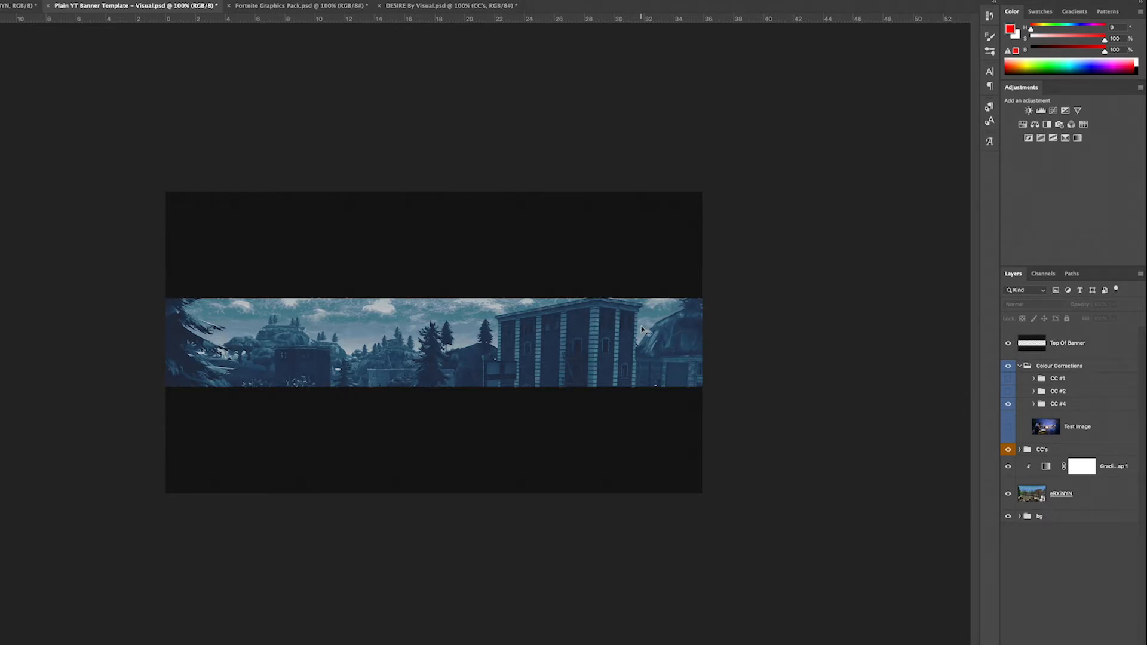
{"action": "left_click", "coordinate": [1009, 404]}
{"action": "left_click", "coordinate": [1008, 391]}
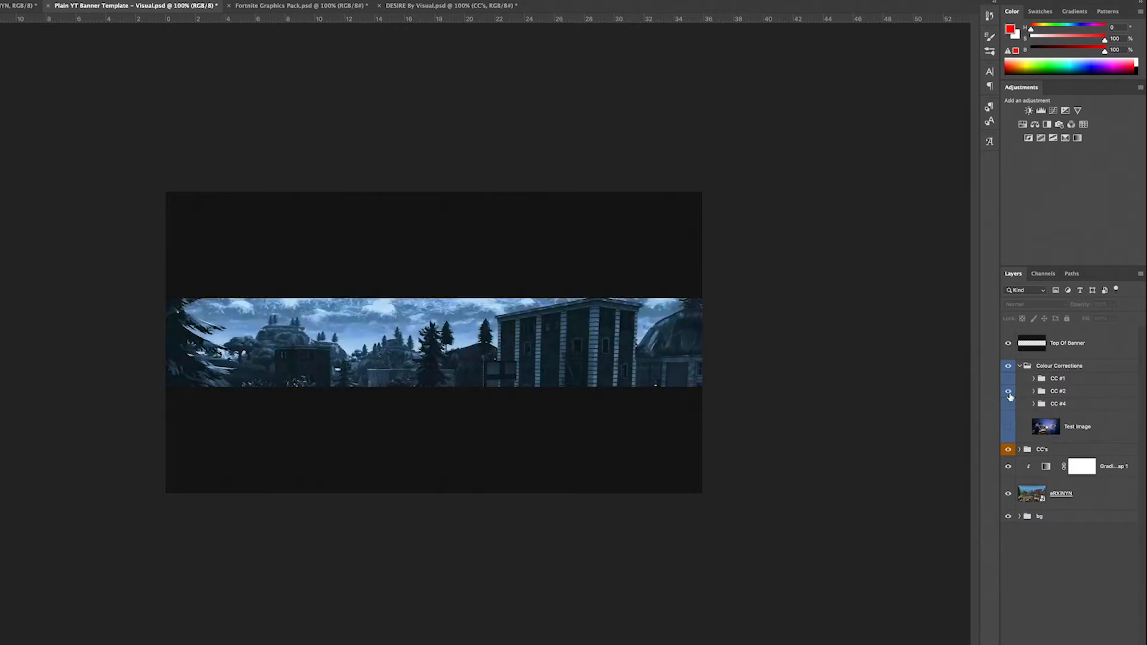
{"action": "left_click", "coordinate": [1009, 393]}
{"action": "left_click", "coordinate": [1009, 380]}
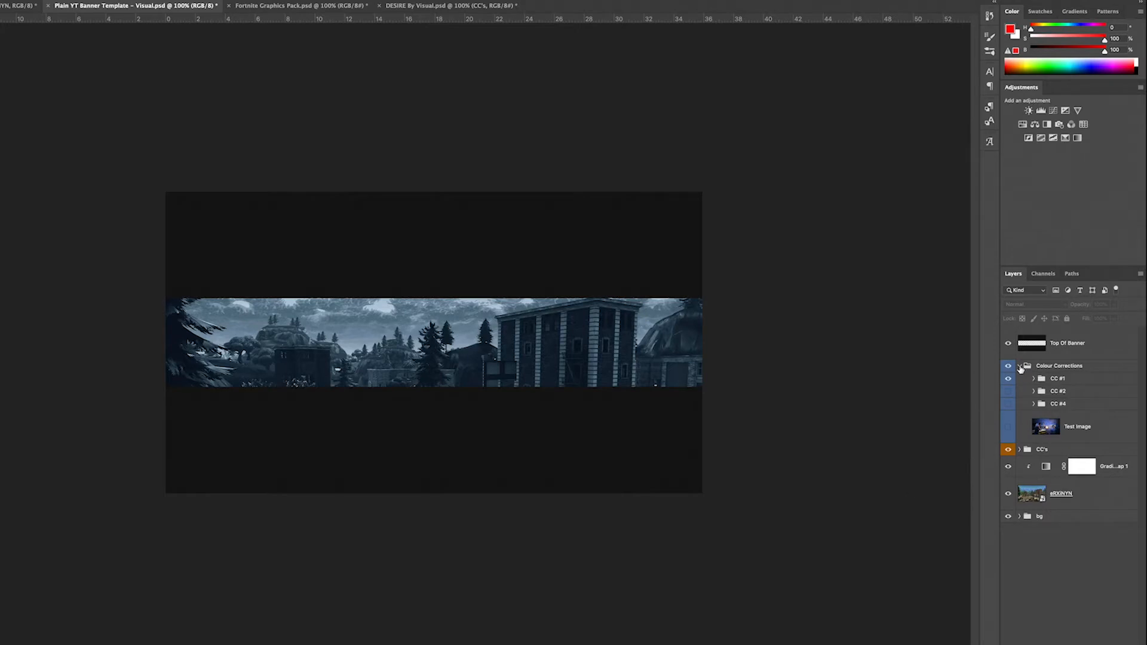
{"action": "left_click", "coordinate": [1020, 366]}
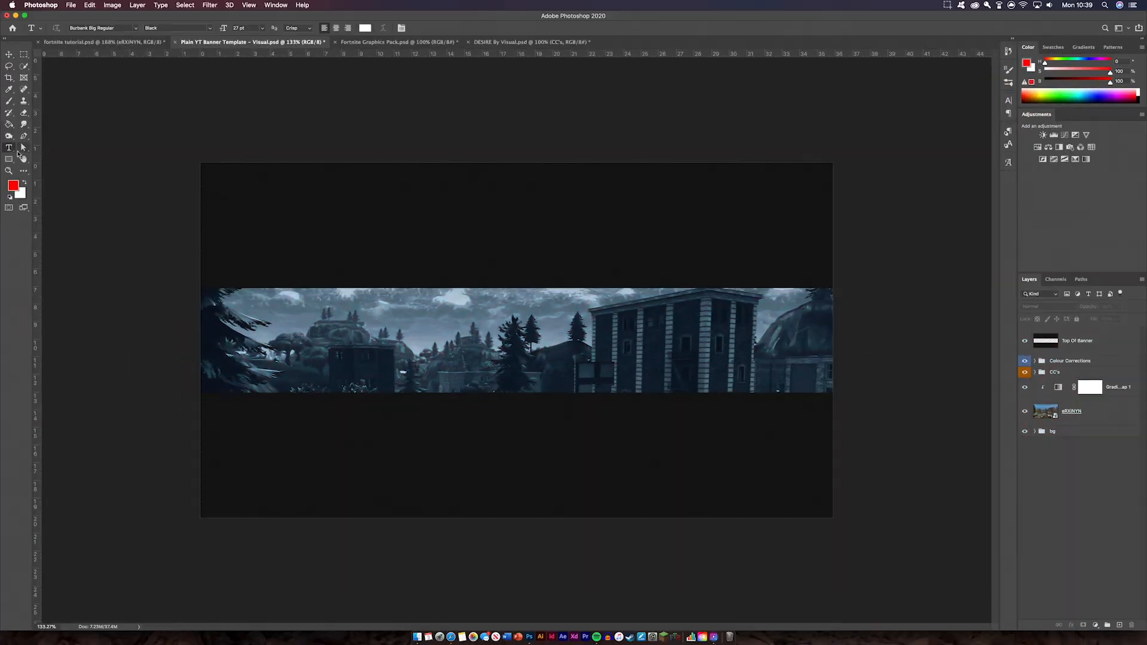
Step: Set the Type tool's font to Burbank Big Regular Black
{"action": "left_click", "coordinate": [128, 29]}
{"action": "left_click", "coordinate": [136, 29]}
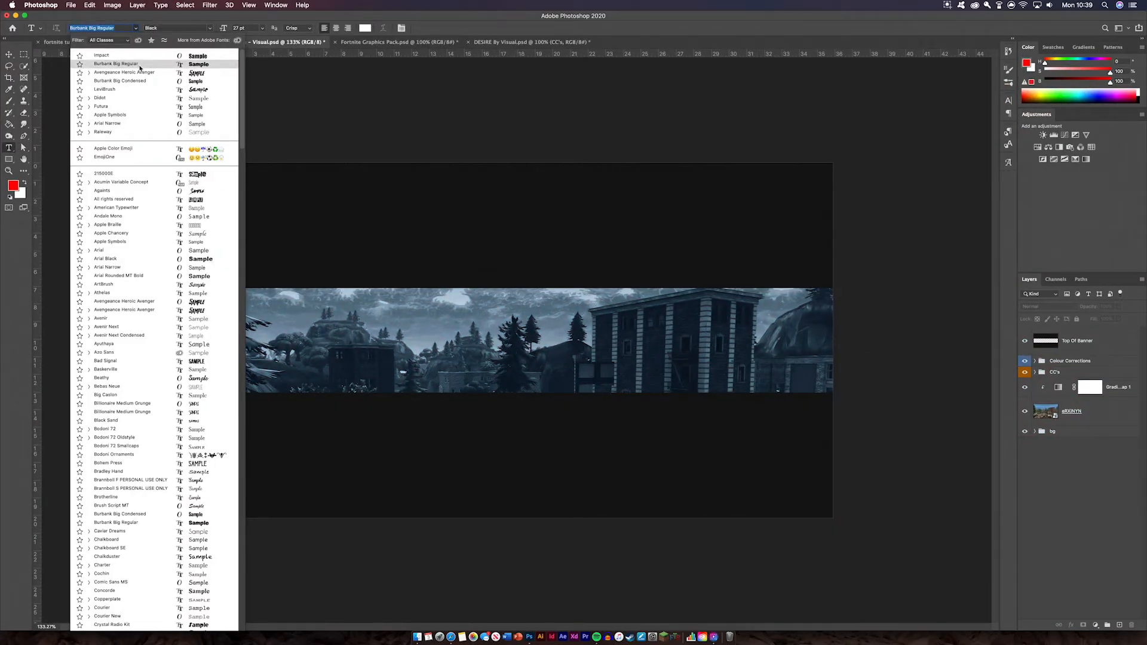
{"action": "type", "text": "burba"}
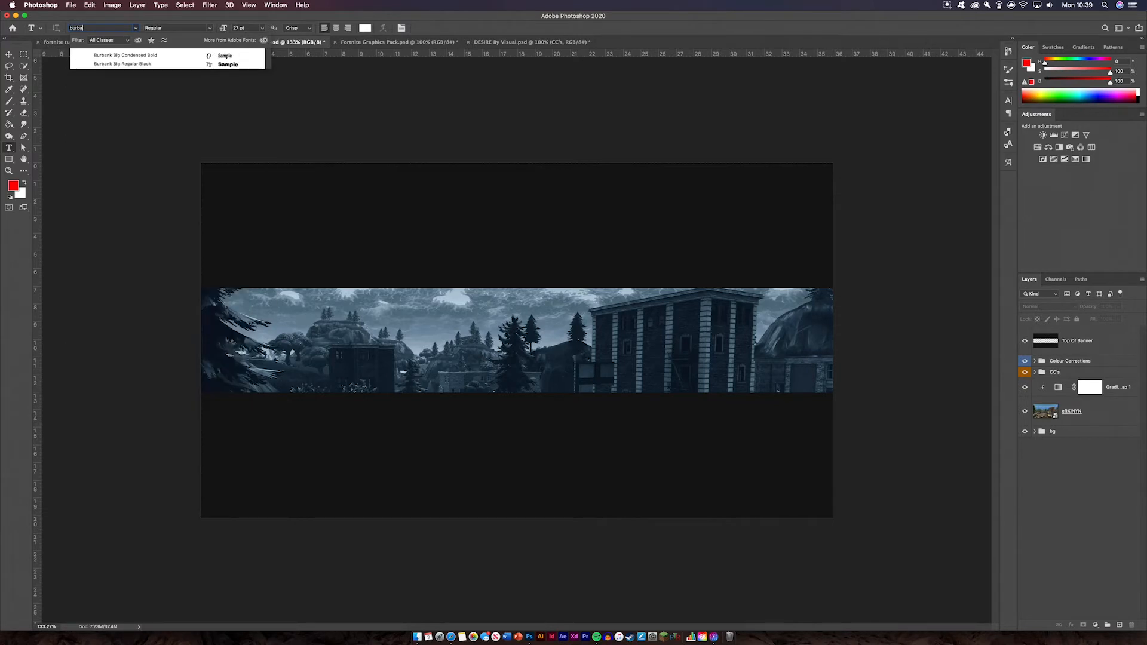
{"action": "left_click", "coordinate": [147, 64]}
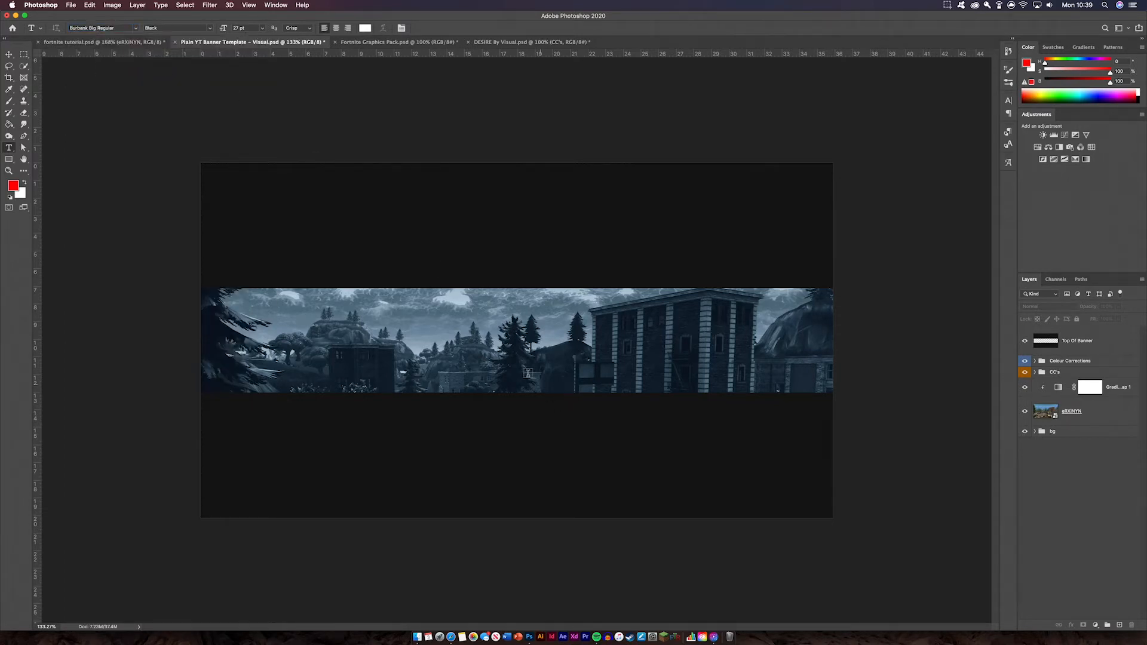
Step: Add the text "NAME" in white near the middle of the banner strip and commit it
{"action": "left_click", "coordinate": [478, 346]}
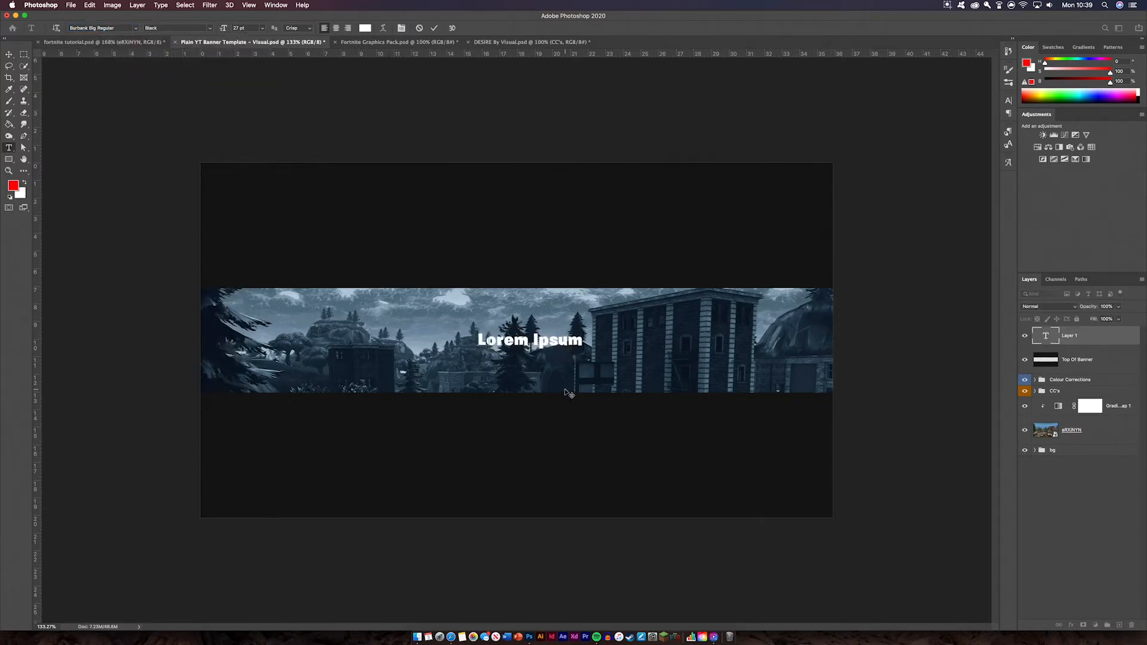
{"action": "type", "text": "NAME"}
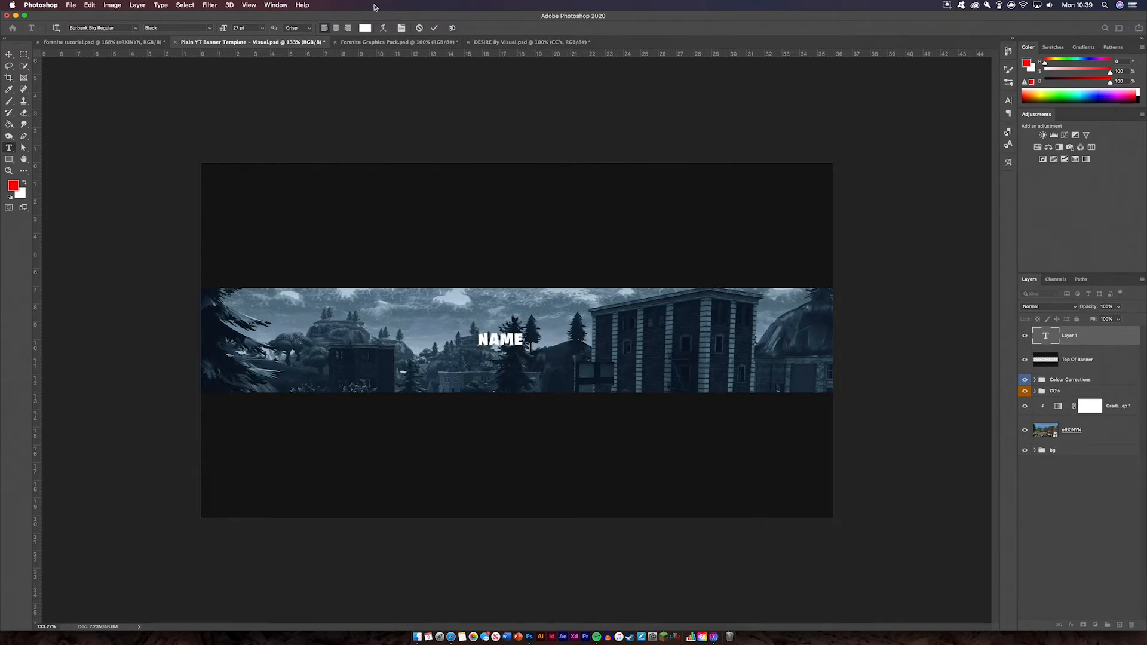
{"action": "left_click", "coordinate": [434, 28]}
{"action": "key", "text": "v"}
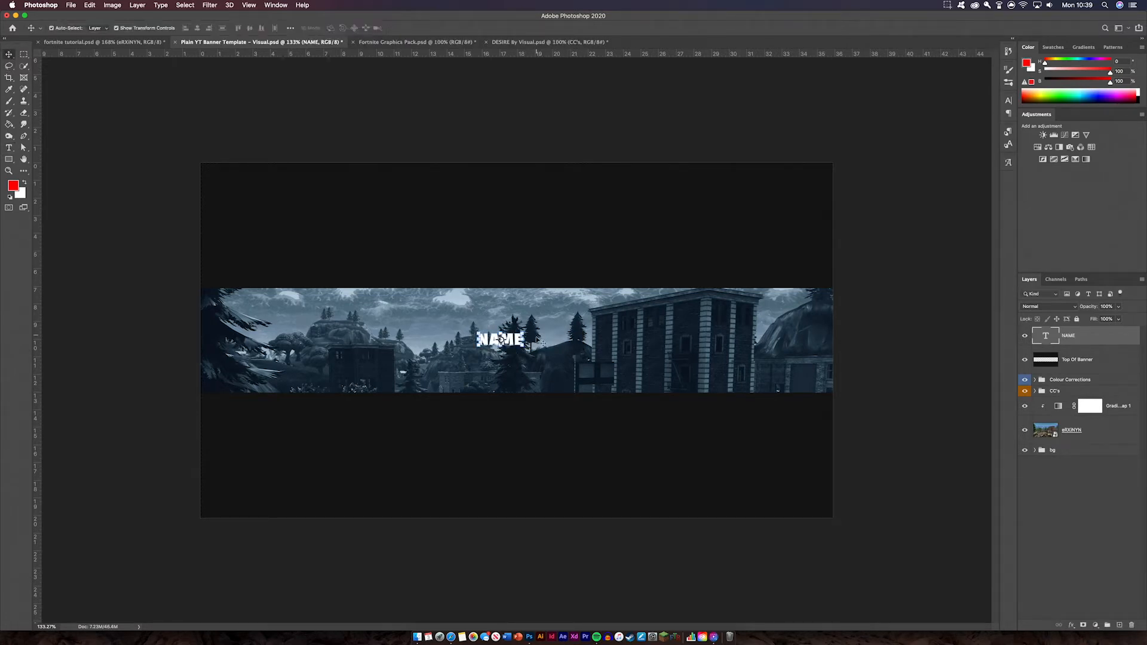
Step: Scale the NAME text up to about 379% and centre it horizontally and vertically on the banner
{"action": "key", "text": "super+t"}
{"action": "left_click_drag", "start_coordinate": [526, 348], "coordinate": [679, 418]}
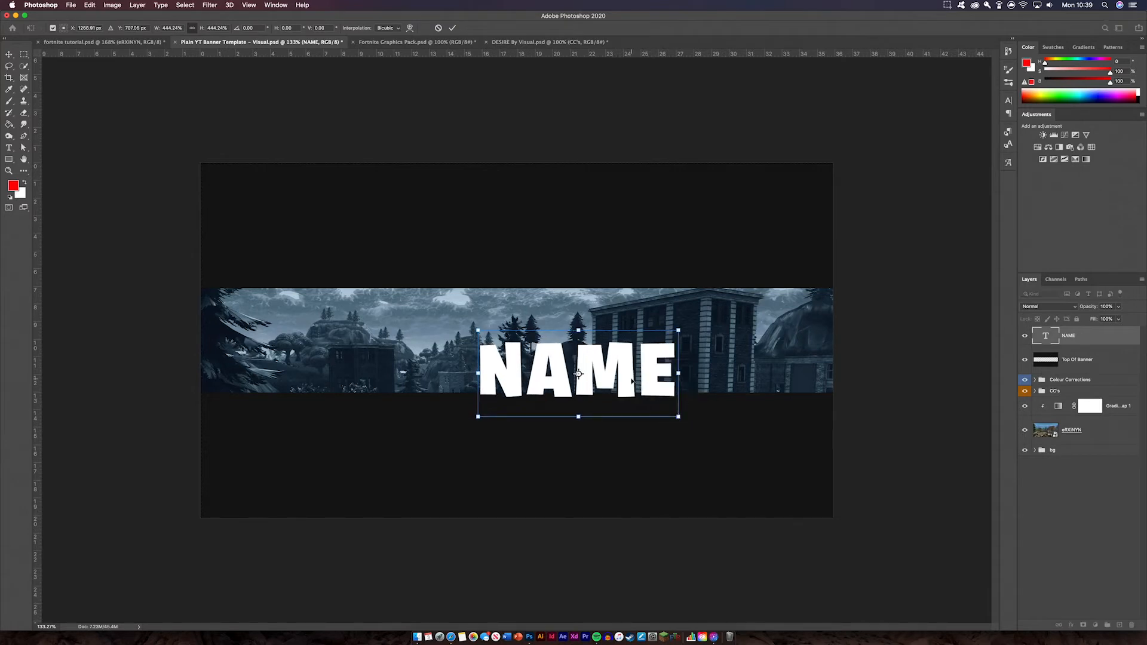
{"action": "left_click_drag", "start_coordinate": [619, 374], "coordinate": [567, 347]}
{"action": "left_click_drag", "start_coordinate": [625, 305], "coordinate": [597, 319]}
{"action": "left_click_drag", "start_coordinate": [549, 363], "coordinate": [554, 348]}
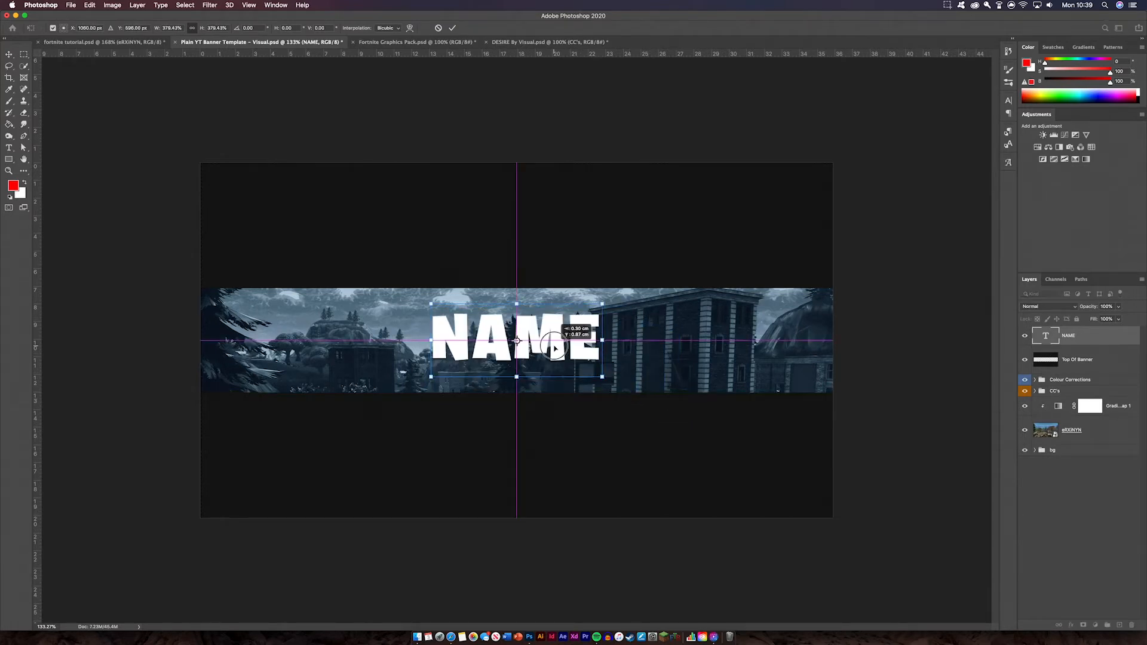
{"action": "left_click", "coordinate": [453, 28]}
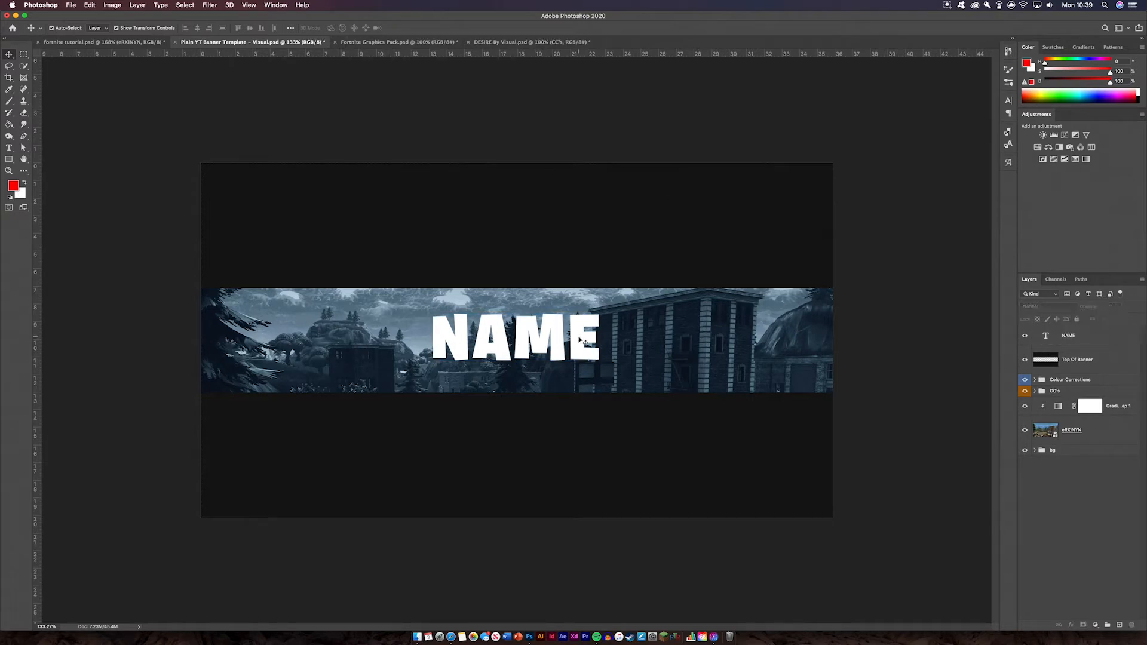
Step: Place the NAME layer beneath the Top Of Banner layer and shift the text slightly down within the strip
{"action": "left_click_drag", "start_coordinate": [1104, 344], "coordinate": [1112, 371]}
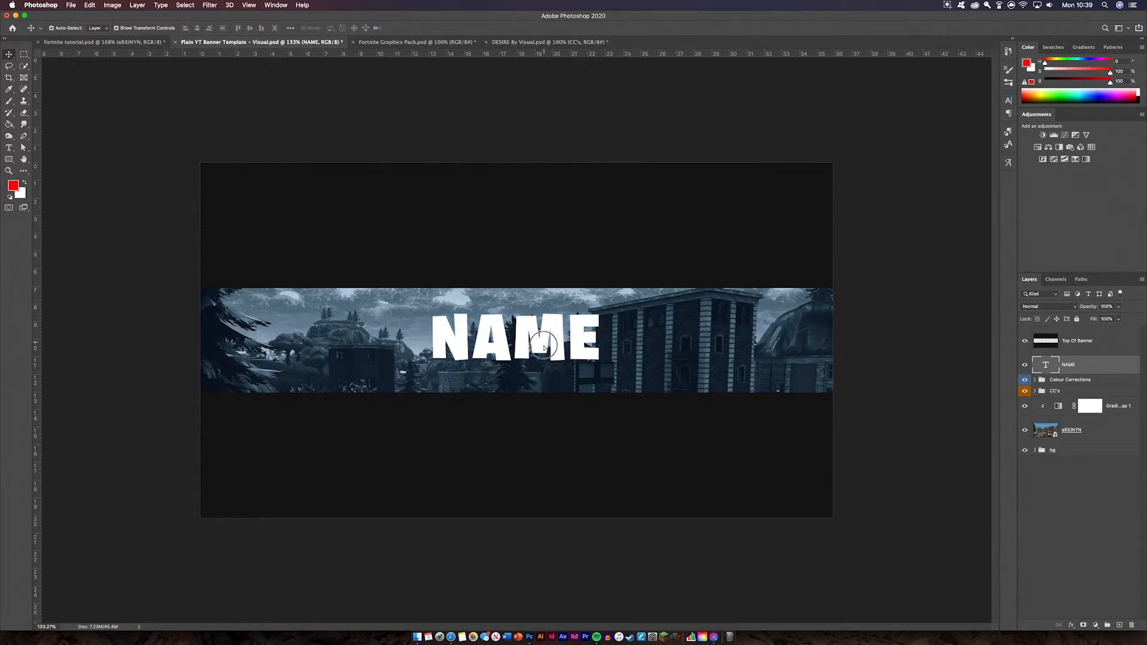
{"action": "left_click_drag", "start_coordinate": [571, 343], "coordinate": [571, 346]}
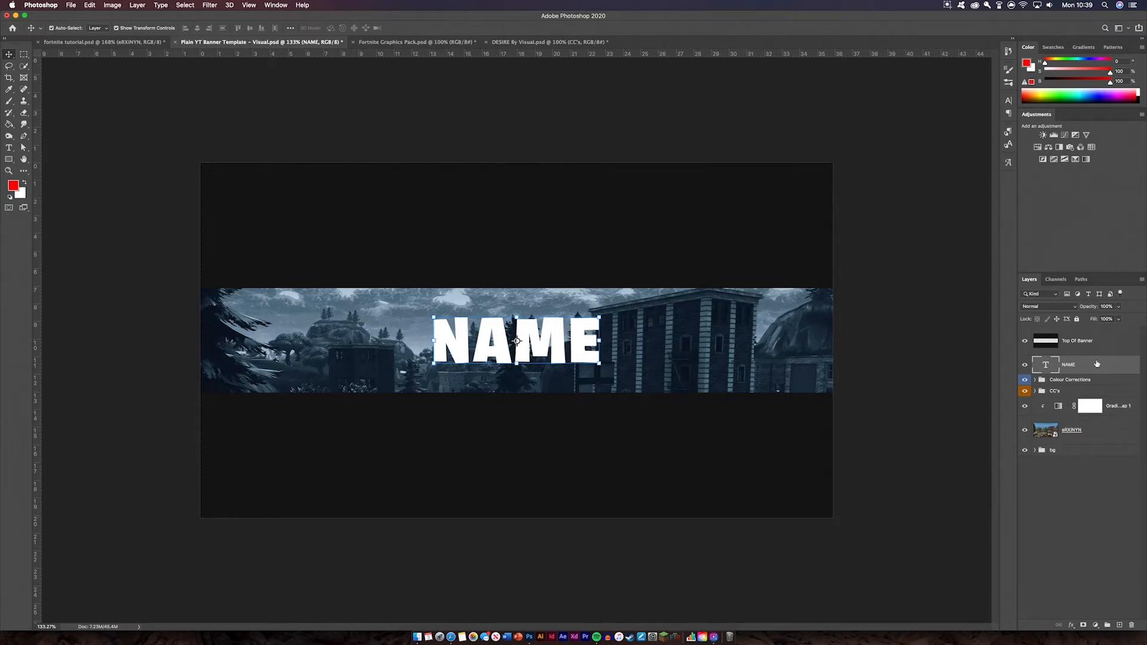
{"action": "double_click", "coordinate": [1102, 370]}
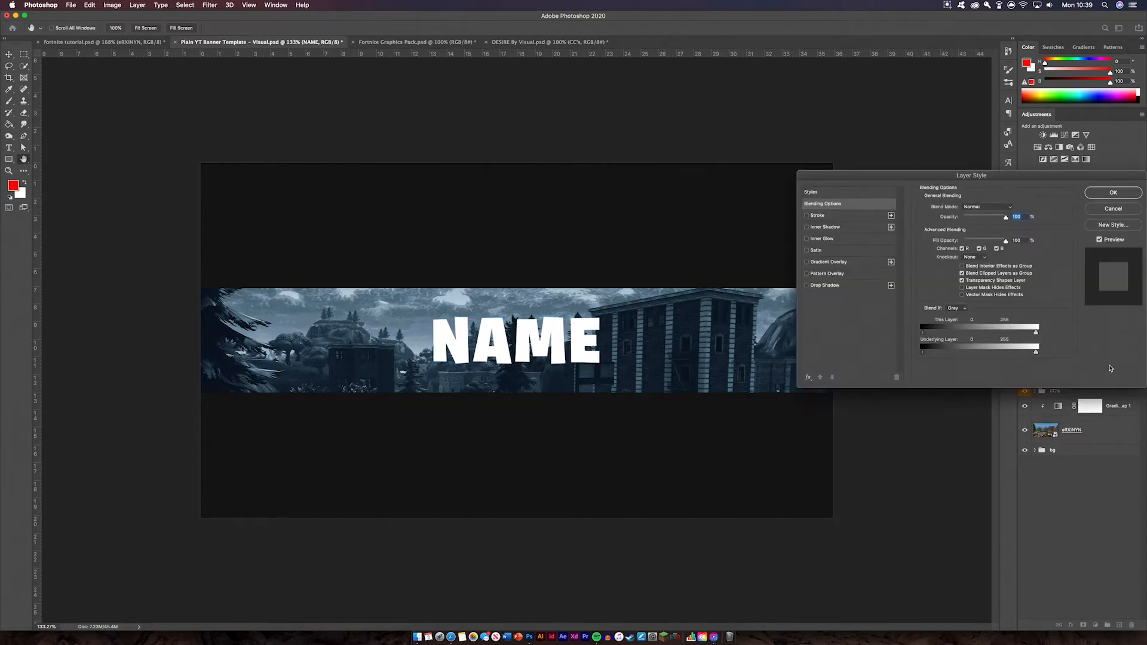
{"action": "left_click", "coordinate": [1114, 213]}
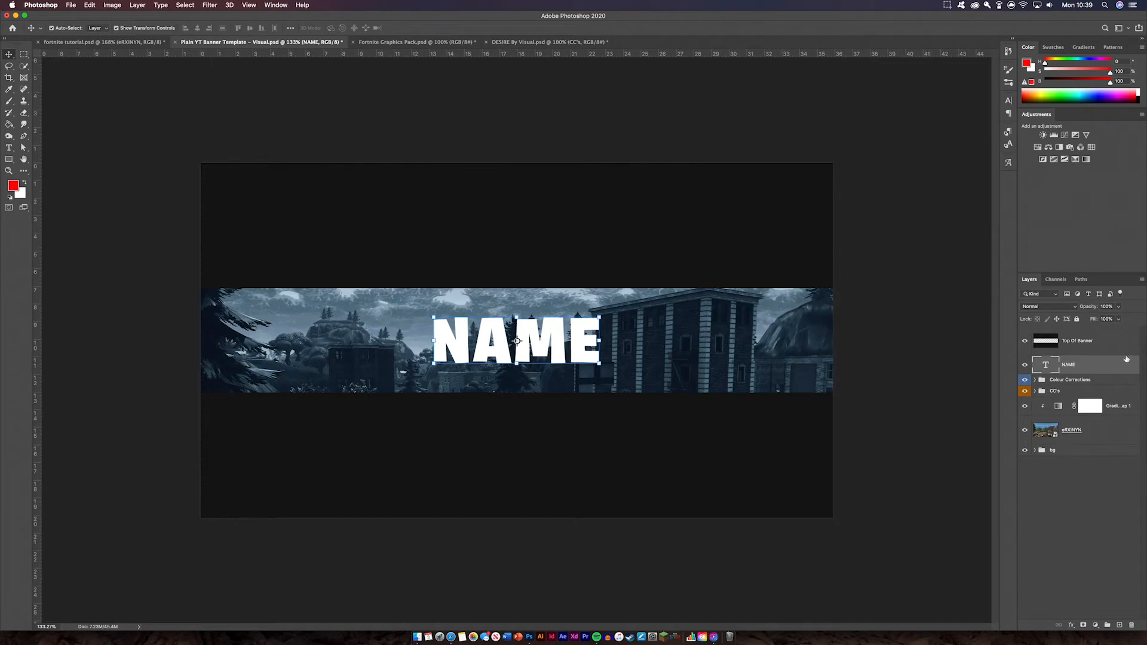
Step: Duplicate the NAME text layer, put the copy beneath the original and hide the copy
{"action": "key", "text": "super+j"}
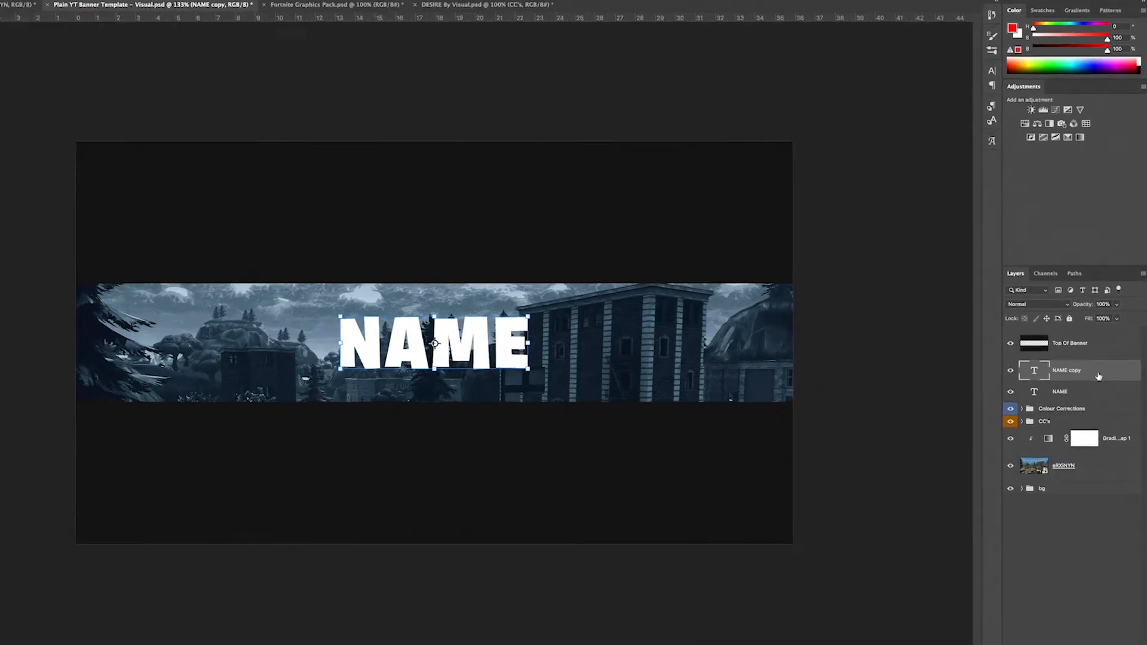
{"action": "left_click_drag", "start_coordinate": [1105, 368], "coordinate": [1109, 390]}
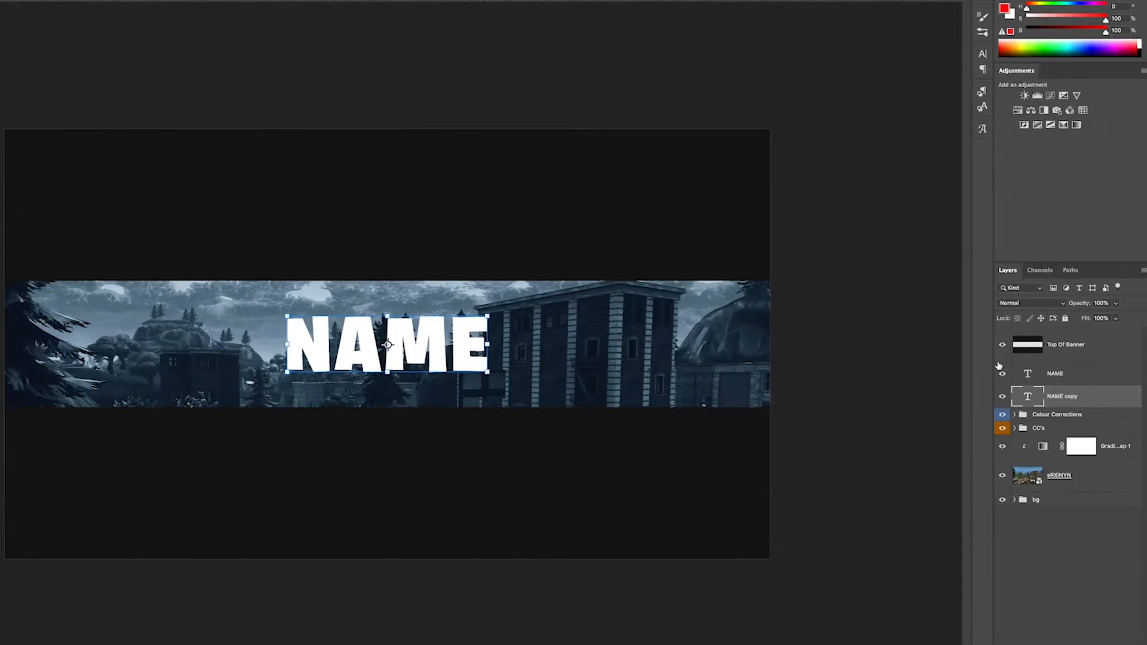
{"action": "left_click", "coordinate": [1025, 383]}
Step: Add Gradient Overlay, Drop Shadow and Inner Glow effects to the original NAME layer
{"action": "double_click", "coordinate": [1102, 375]}
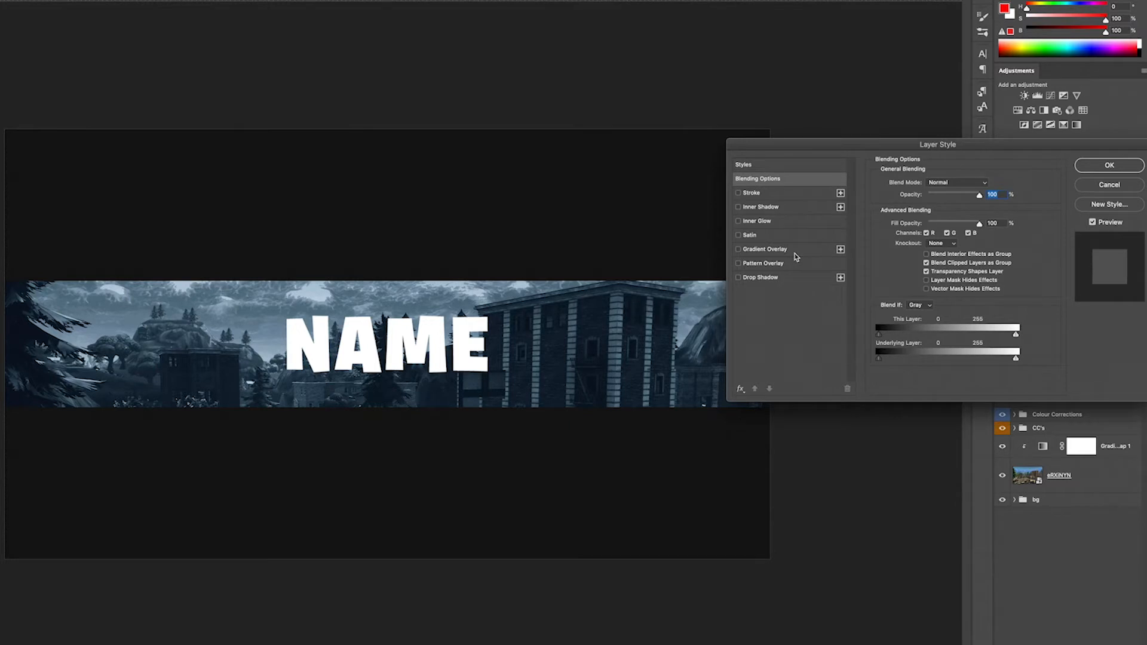
{"action": "left_click", "coordinate": [771, 250]}
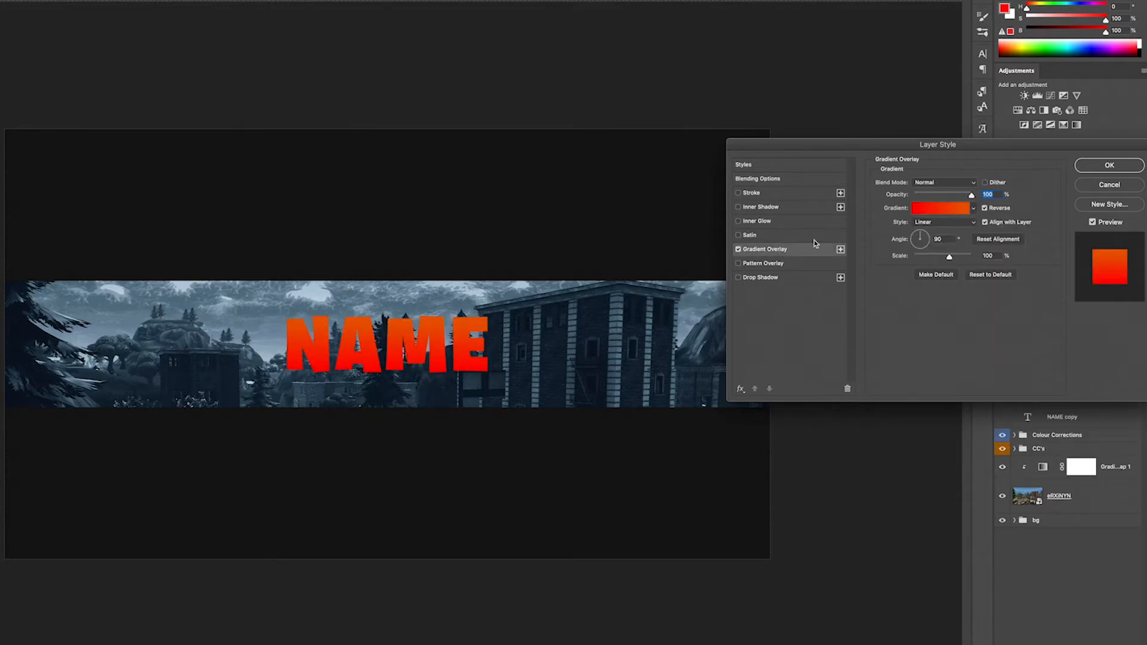
{"action": "left_click", "coordinate": [790, 280]}
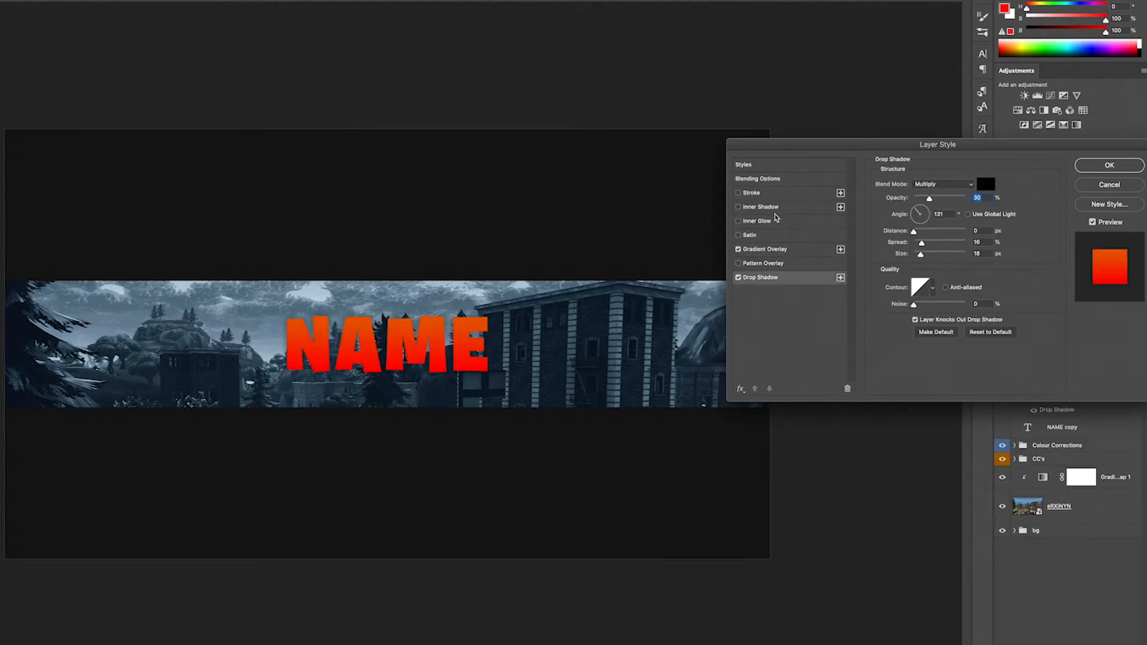
{"action": "left_click", "coordinate": [777, 220]}
Step: Save the overlay's orange-to-red gradient as a new preset in the Basics group
{"action": "left_click", "coordinate": [828, 248]}
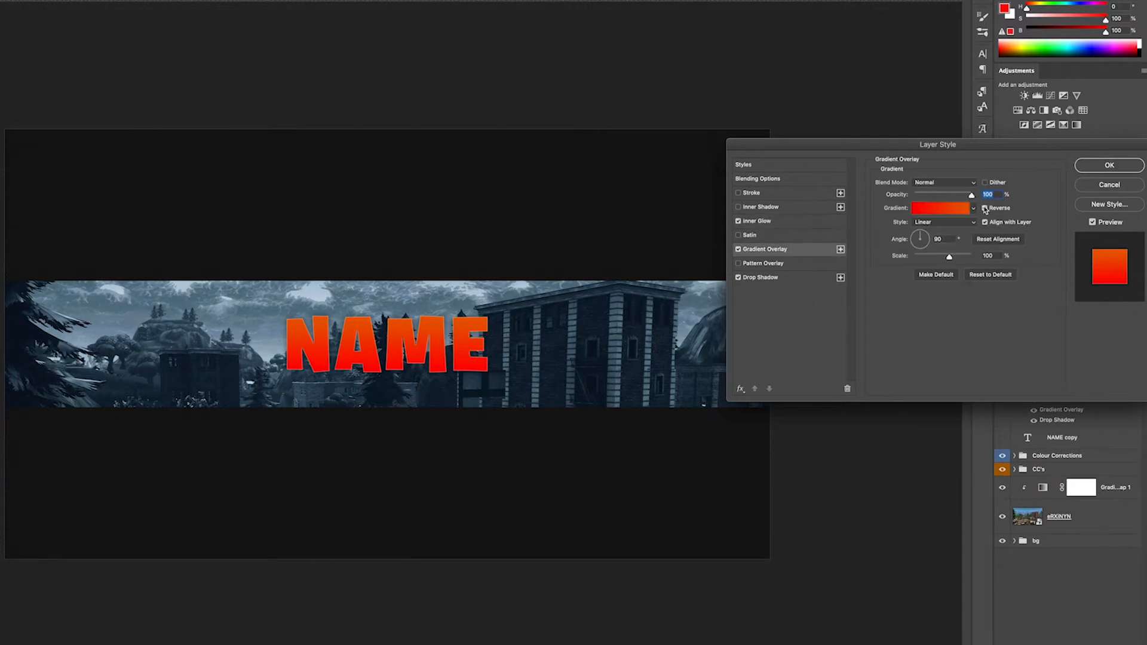
{"action": "left_click", "coordinate": [957, 209]}
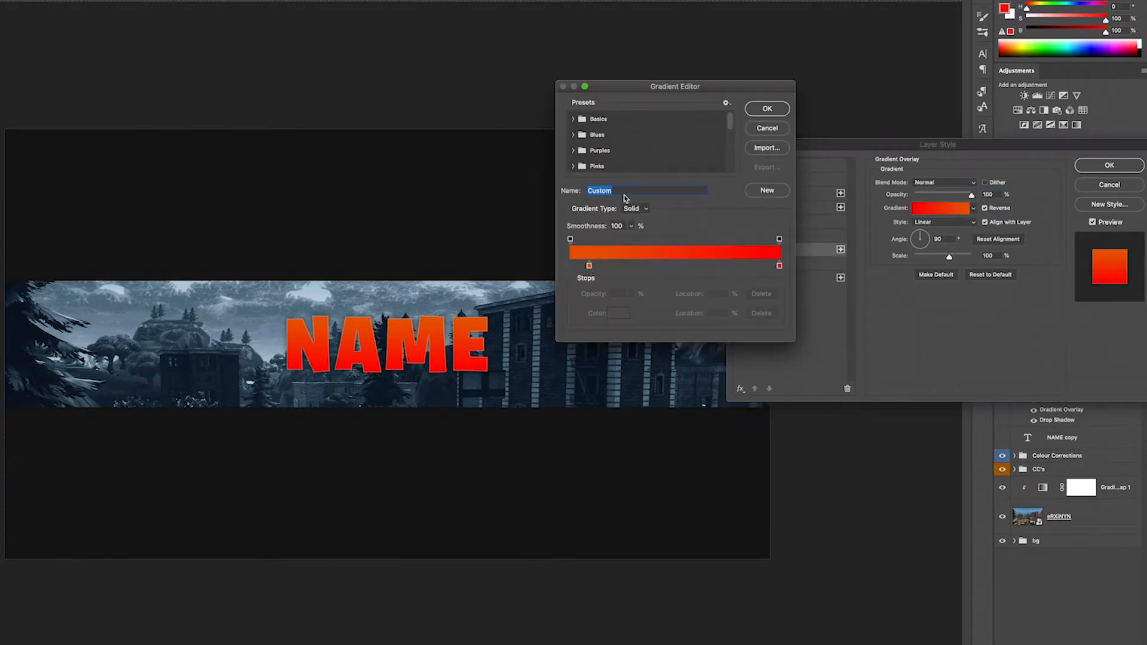
{"action": "left_click", "coordinate": [580, 122]}
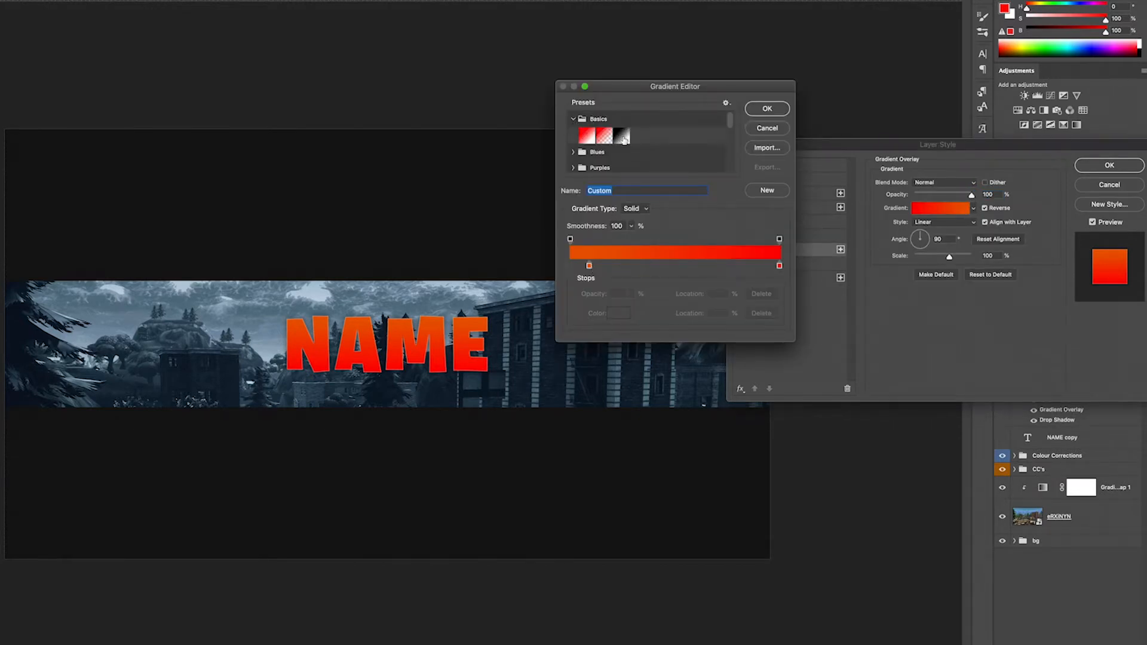
{"action": "left_click", "coordinate": [568, 120]}
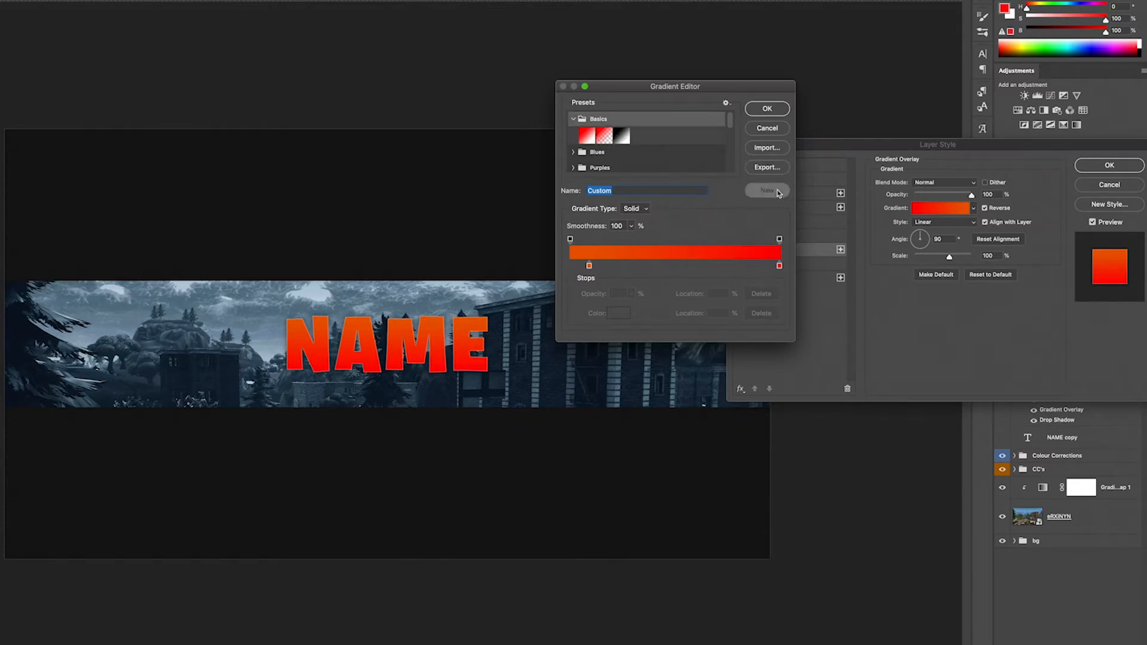
{"action": "left_click", "coordinate": [573, 119]}
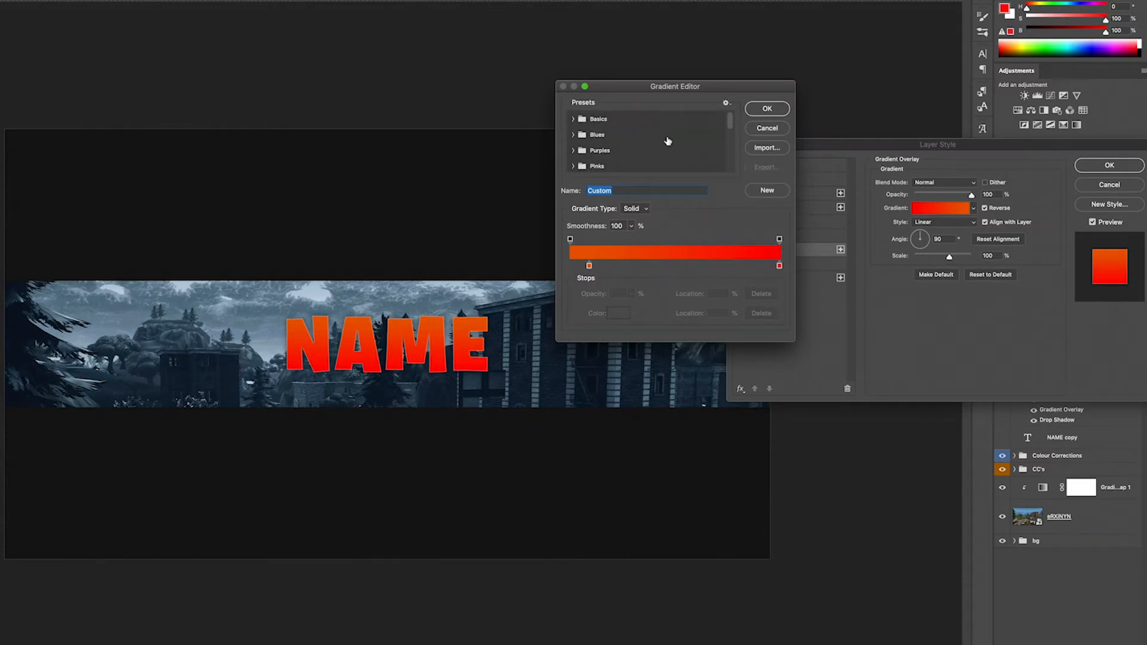
Step: Base the overlay gradient on the Black, White preset and recolour its black stop to white (ffffff)
{"action": "left_click", "coordinate": [573, 119]}
{"action": "left_click", "coordinate": [622, 136]}
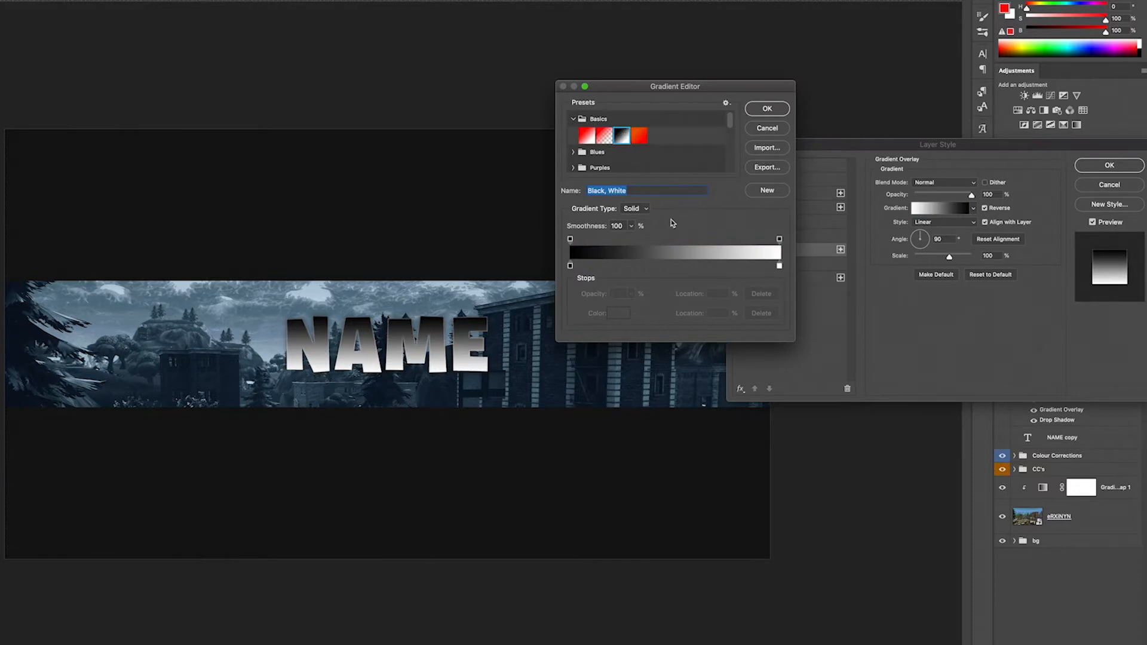
{"action": "left_click", "coordinate": [570, 265]}
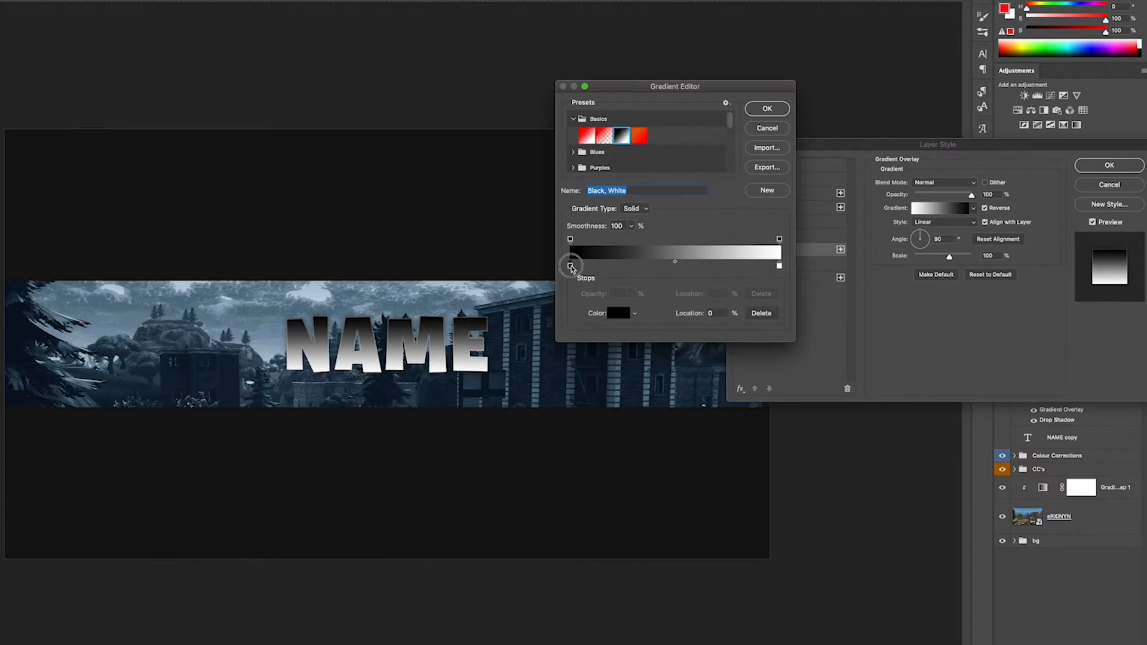
{"action": "double_click", "coordinate": [570, 266]}
{"action": "left_click_drag", "start_coordinate": [754, 325], "coordinate": [723, 308]}
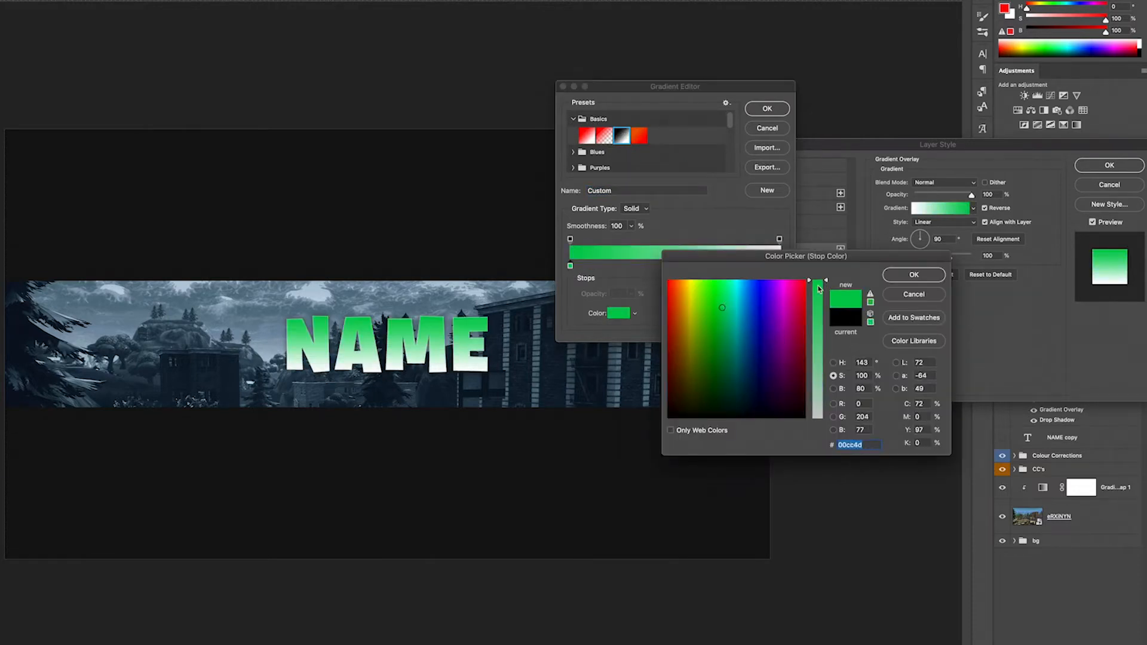
{"action": "left_click_drag", "start_coordinate": [819, 289], "coordinate": [817, 432]}
{"action": "left_click_drag", "start_coordinate": [696, 293], "coordinate": [654, 271]}
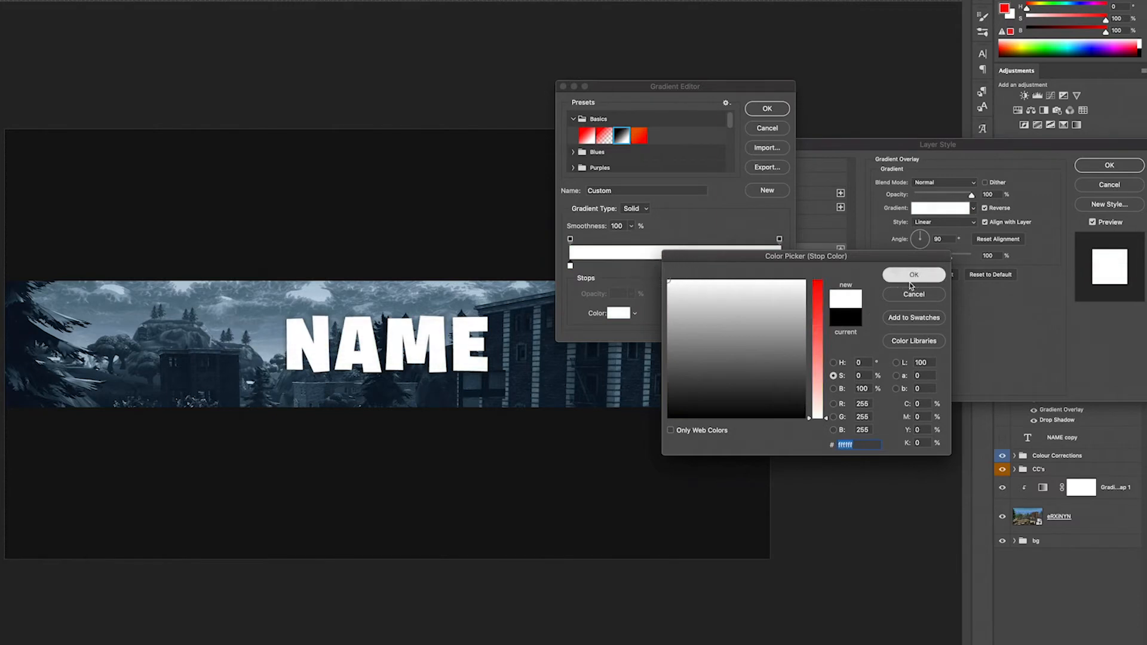
{"action": "left_click", "coordinate": [913, 276]}
Step: Set the gradient's end stop to light grey c6c6c6, accept the gradient and turn off Reverse
{"action": "left_click", "coordinate": [780, 267]}
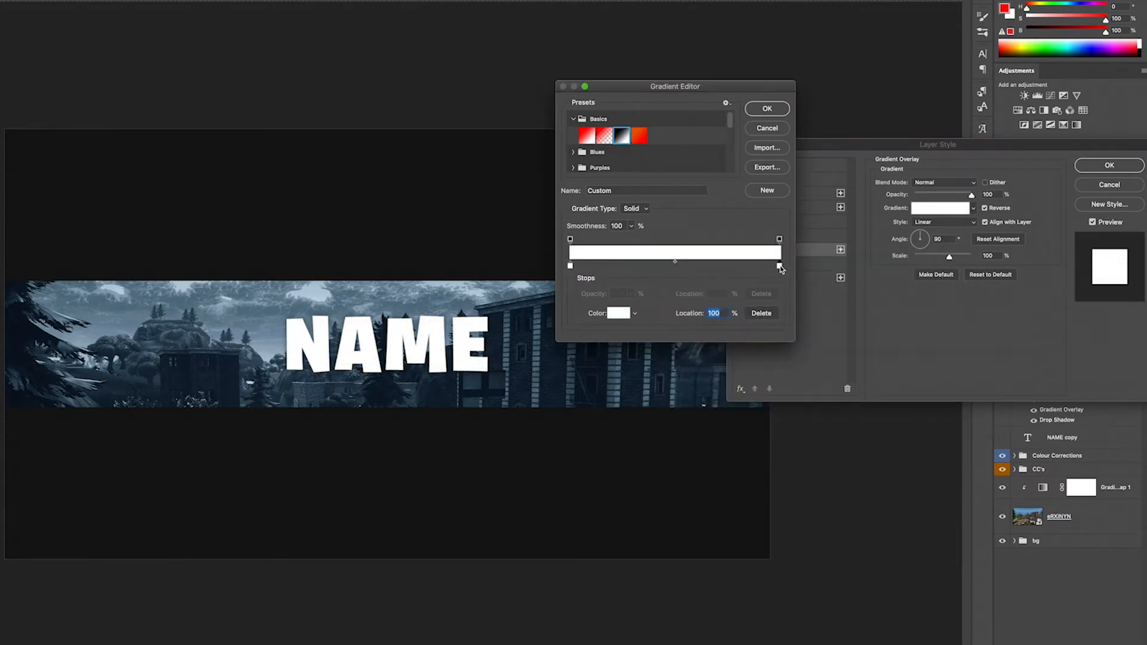
{"action": "double_click", "coordinate": [780, 267]}
{"action": "left_click_drag", "start_coordinate": [768, 281], "coordinate": [685, 311]}
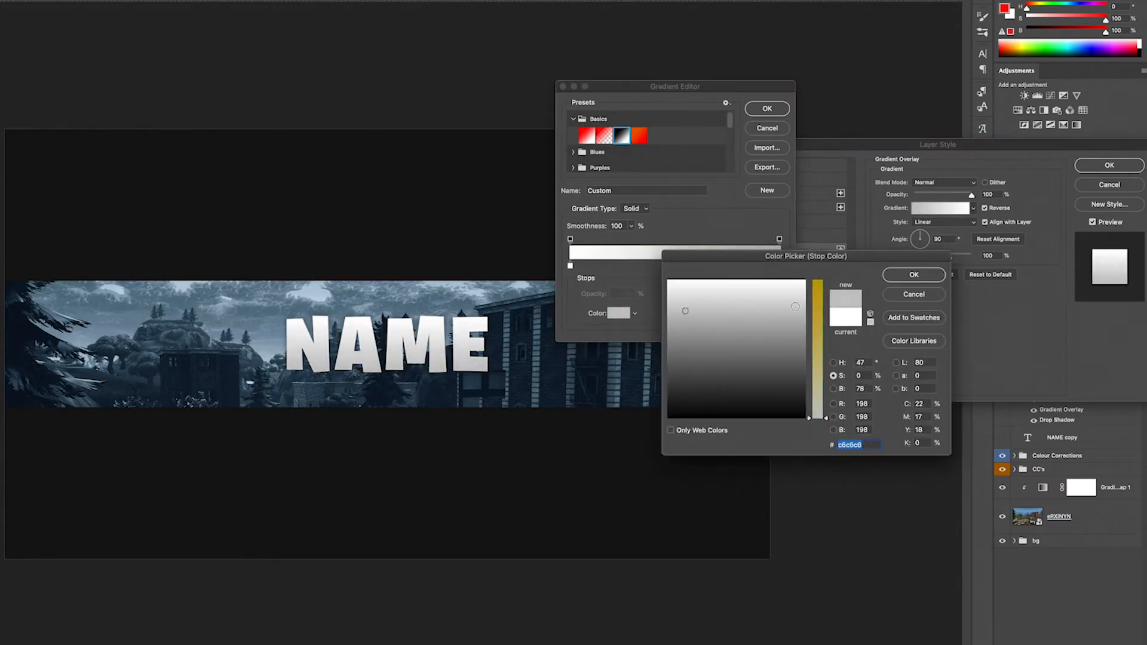
{"action": "left_click", "coordinate": [899, 275]}
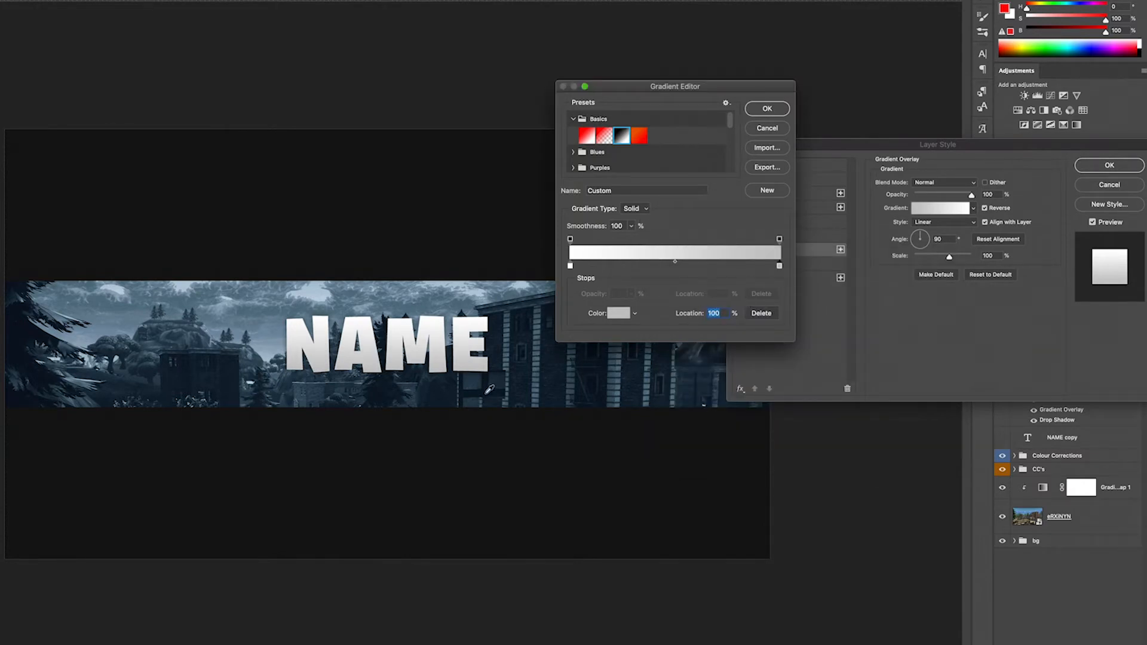
{"action": "left_click_drag", "start_coordinate": [765, 269], "coordinate": [764, 270]}
{"action": "left_click", "coordinate": [774, 111]}
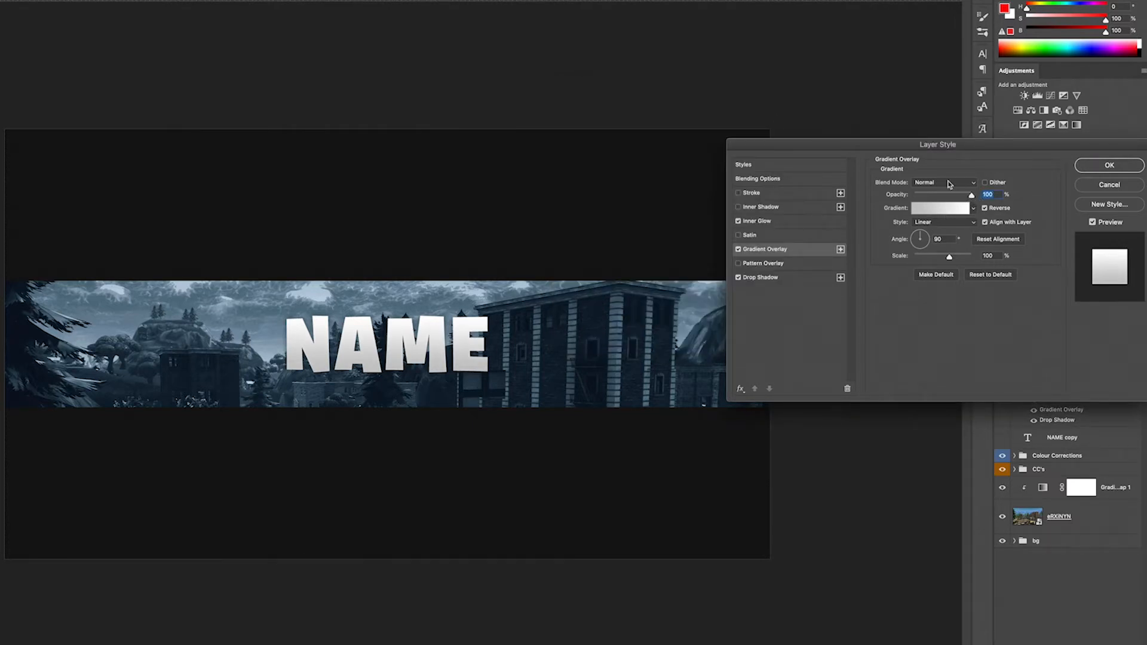
{"action": "left_click", "coordinate": [985, 208]}
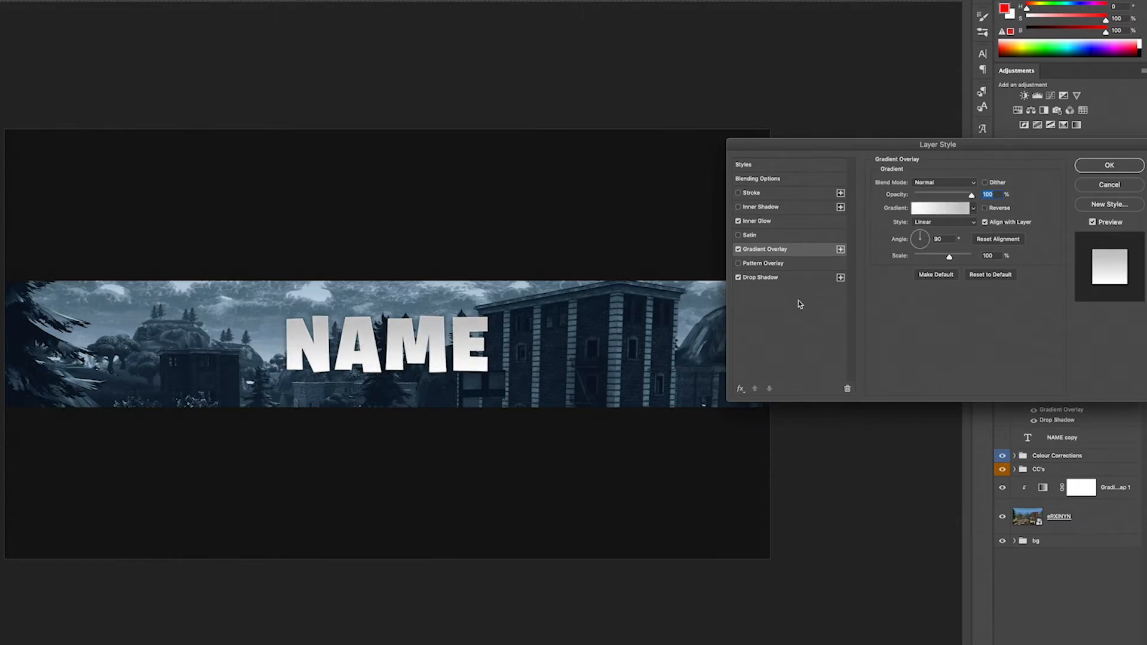
Step: Compare the NAME text with and without its Inner Glow, leaving the effect enabled
{"action": "left_click", "coordinate": [769, 223]}
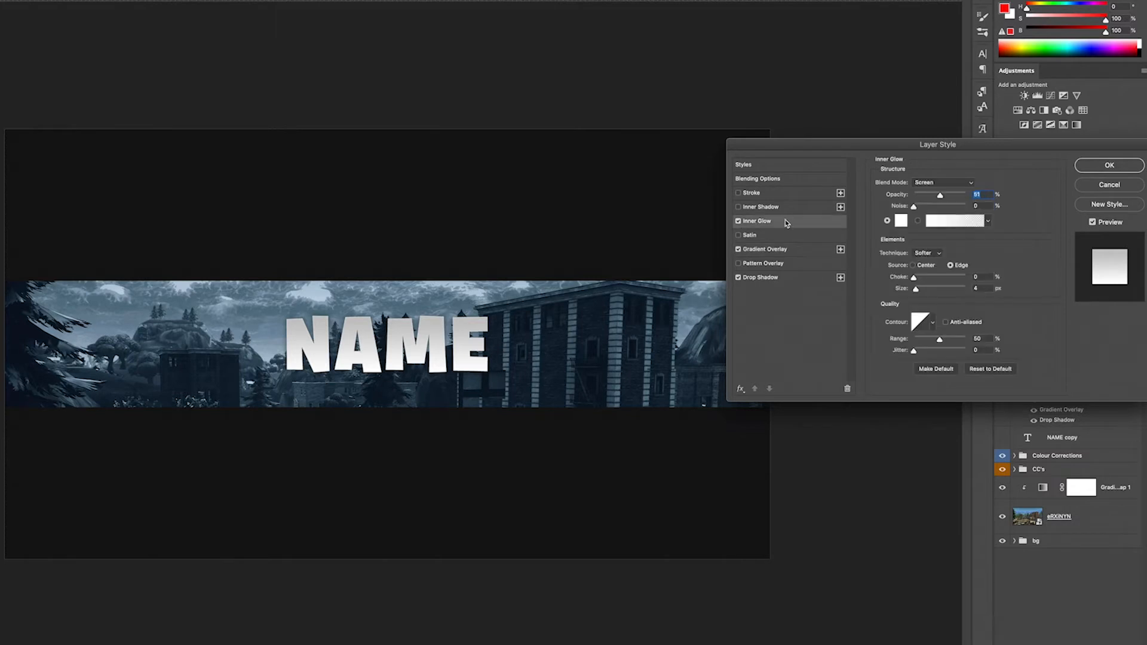
{"action": "left_click", "coordinate": [739, 222]}
{"action": "left_click", "coordinate": [739, 222]}
{"action": "left_click", "coordinate": [740, 222]}
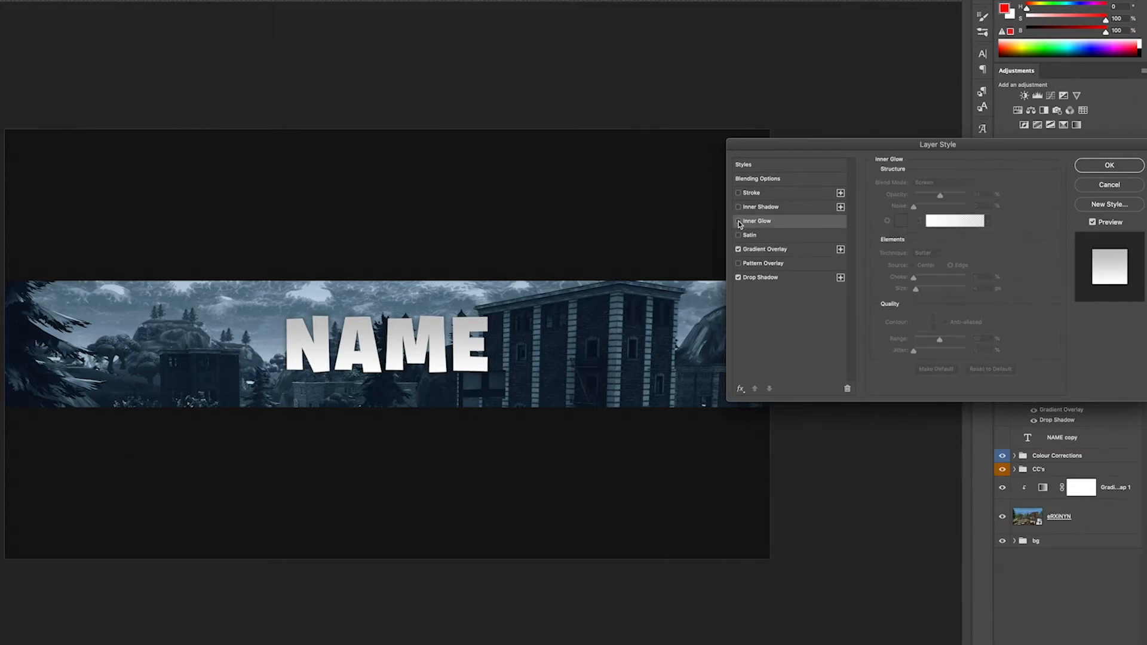
{"action": "left_click", "coordinate": [740, 222]}
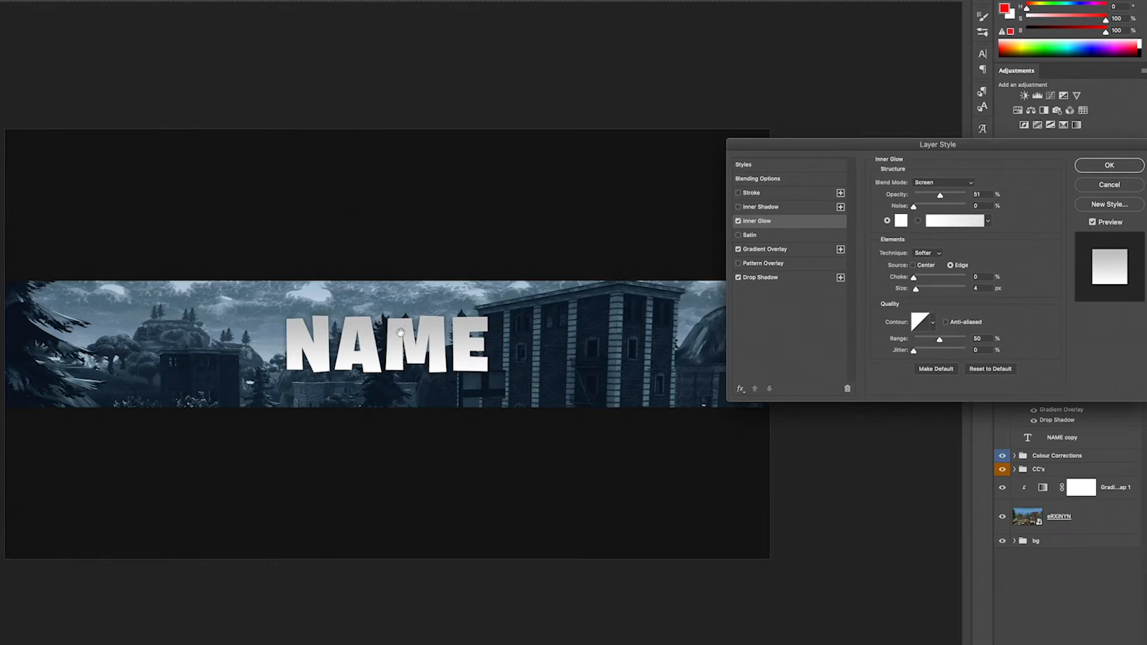
Step: Set the NAME layer's Drop Shadow opacity to 29% and apply the layer style
{"action": "left_click", "coordinate": [756, 282]}
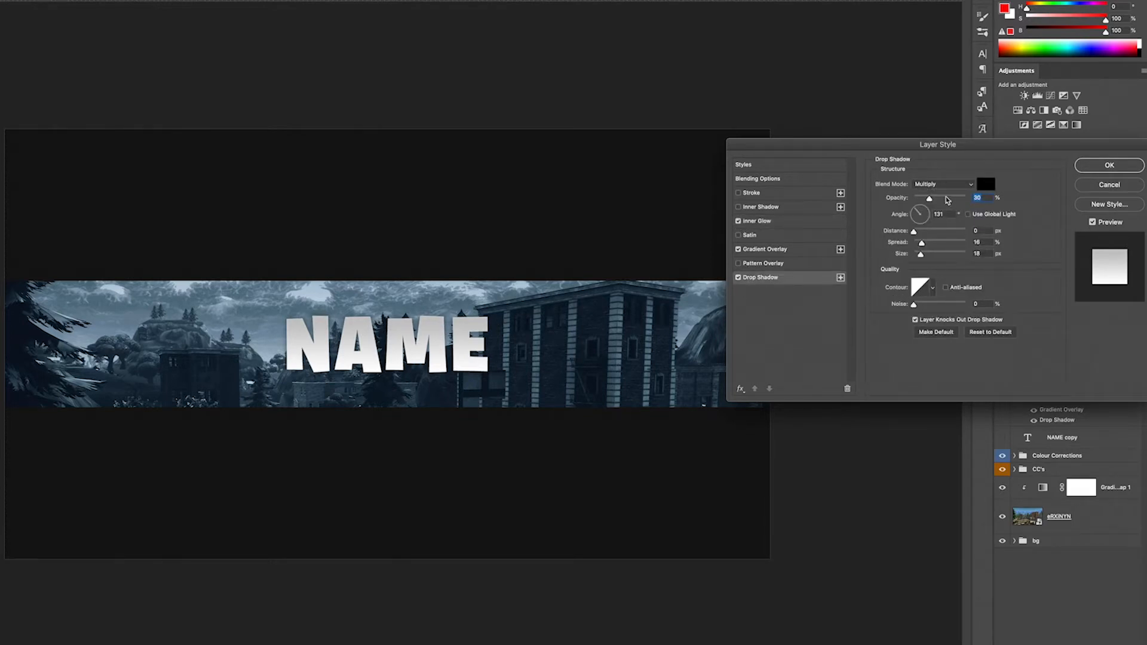
{"action": "mouse_move", "coordinate": [931, 199]}
{"action": "left_mouse_down"}
{"action": "mouse_move", "coordinate": [951, 204]}
{"action": "mouse_move", "coordinate": [929, 200]}
{"action": "left_mouse_up"}
{"action": "left_click", "coordinate": [1112, 166]}
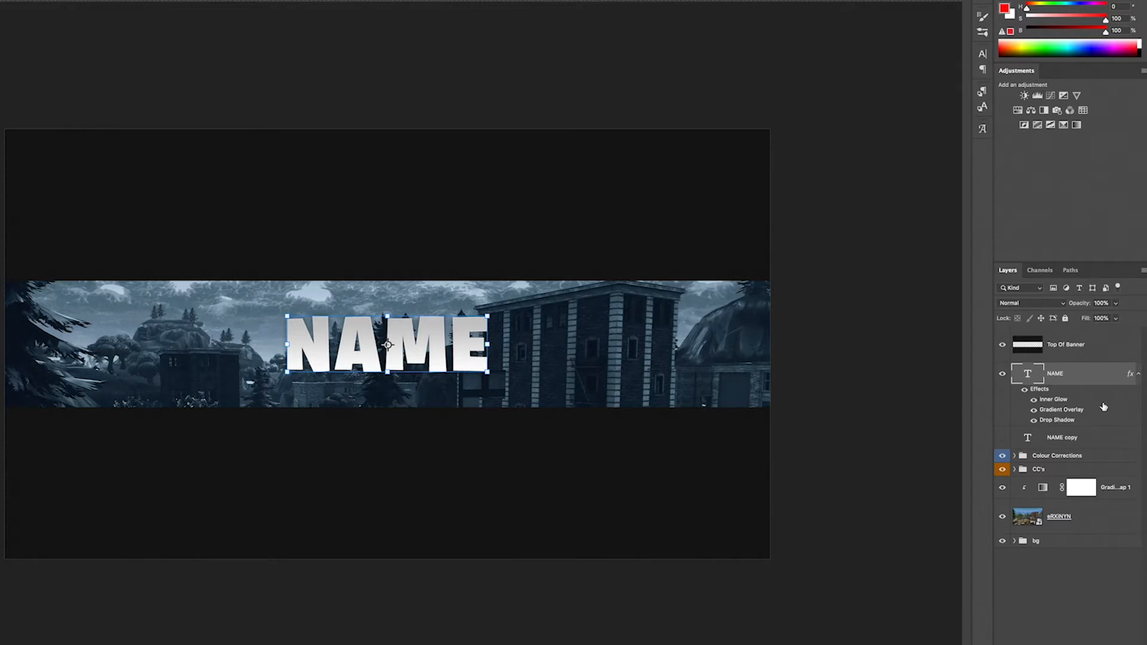
Step: Show the NAME copy layer and add Inner Glow, Drop Shadow and Gradient Overlay effects to it
{"action": "left_click", "coordinate": [1003, 438]}
{"action": "double_click", "coordinate": [1106, 441]}
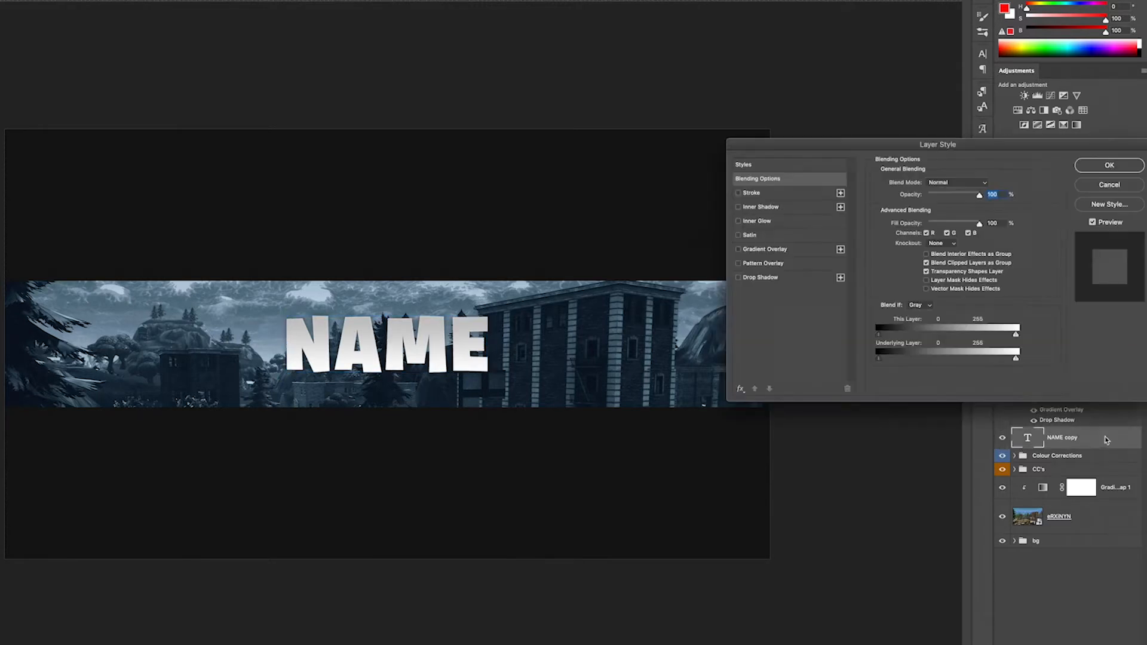
{"action": "left_click", "coordinate": [770, 223]}
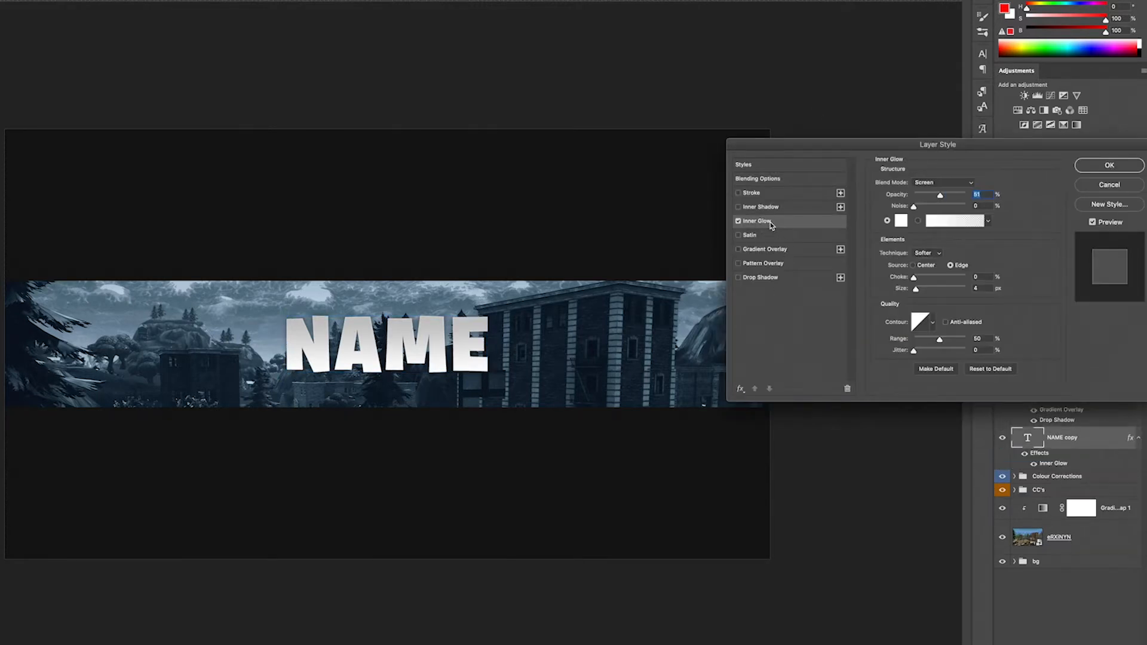
{"action": "left_click", "coordinate": [739, 279]}
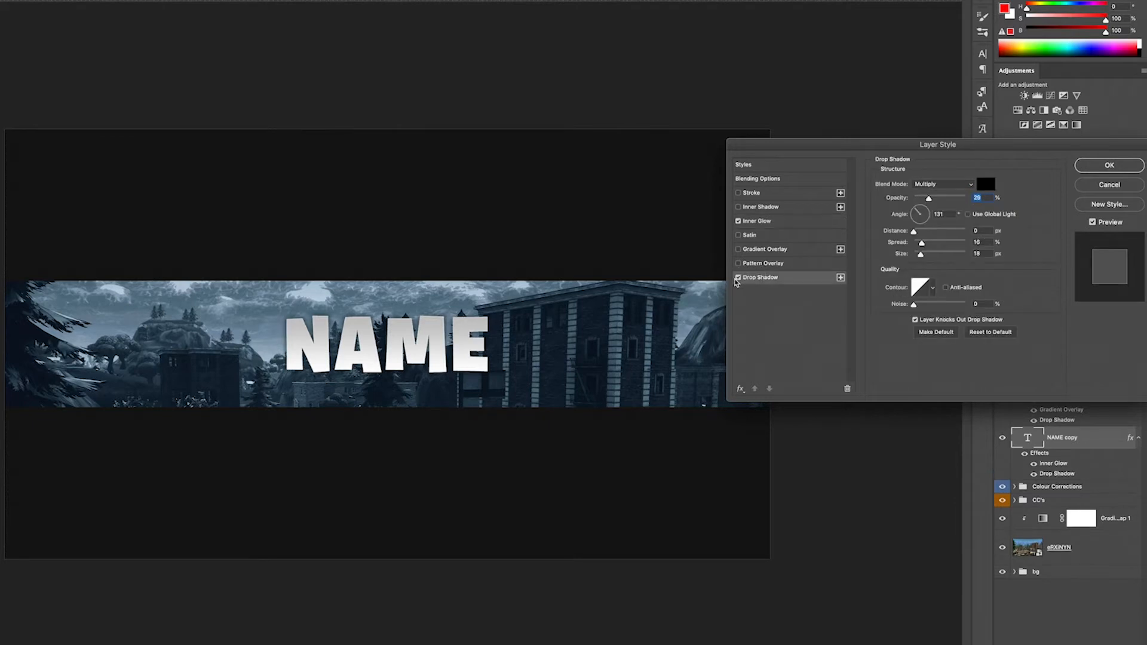
{"action": "left_click", "coordinate": [807, 250]}
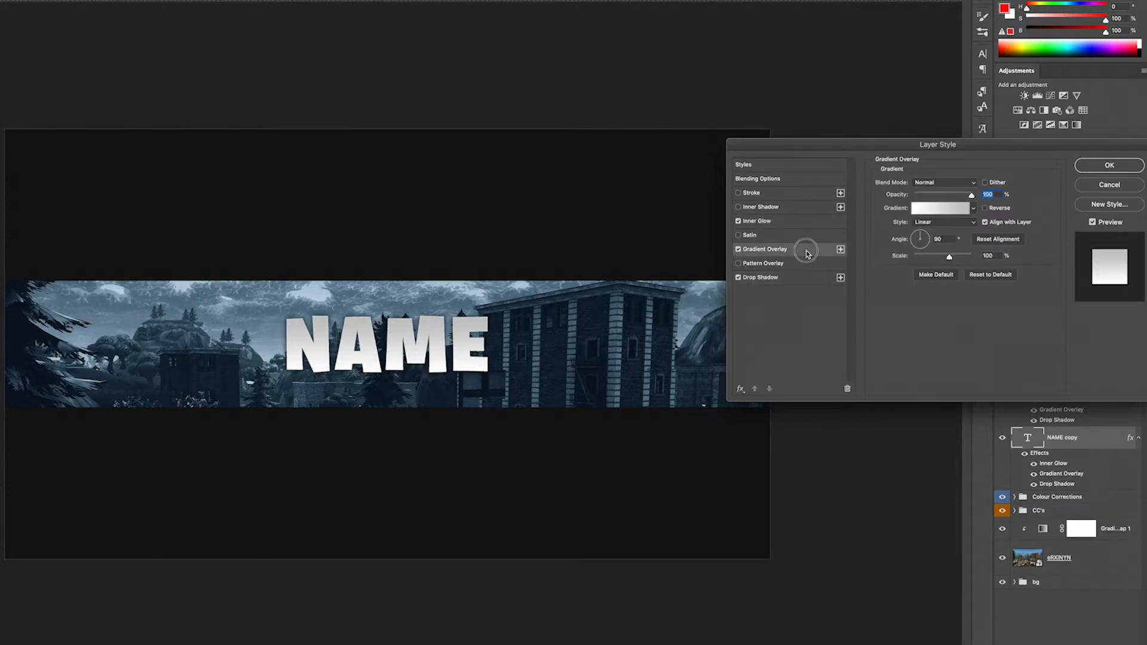
Step: Set the copy's Gradient Overlay to the saved orange-to-red preset from Basics and apply the layer style
{"action": "left_click", "coordinate": [973, 208]}
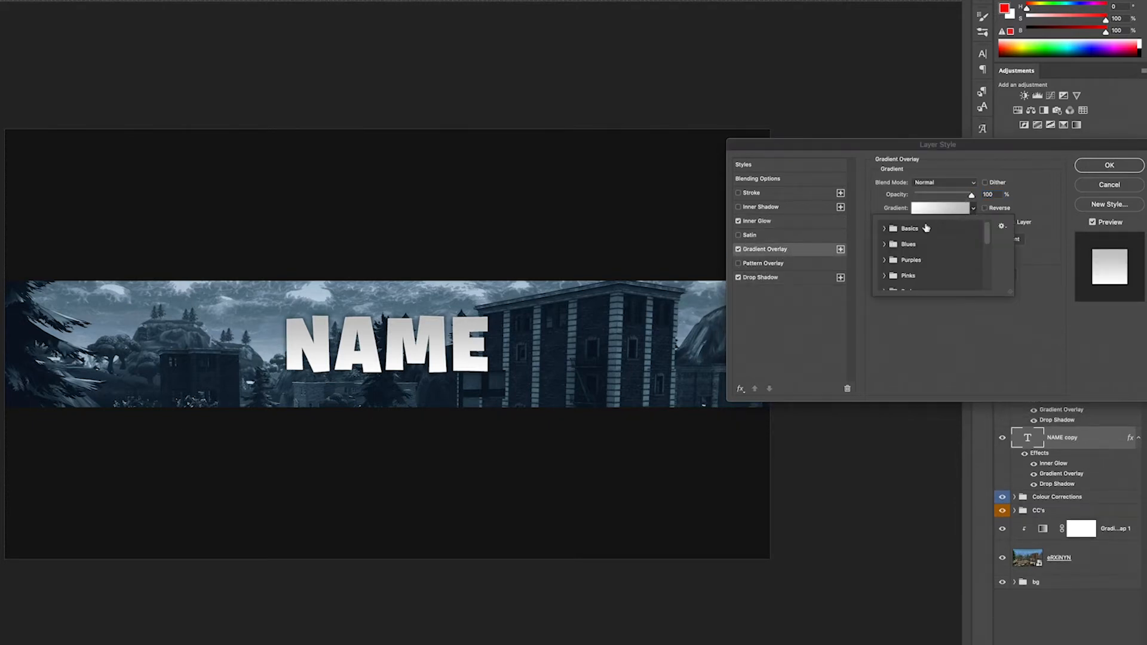
{"action": "left_click", "coordinate": [884, 229]}
{"action": "left_click", "coordinate": [951, 245]}
{"action": "left_click", "coordinate": [972, 210]}
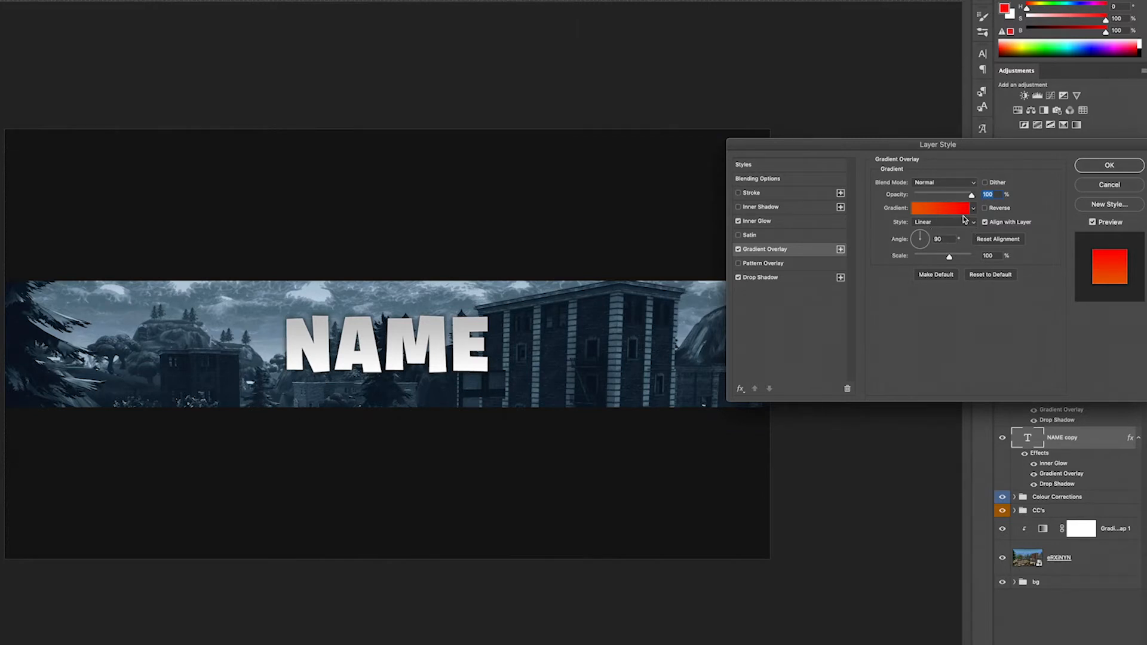
{"action": "left_click", "coordinate": [1110, 168]}
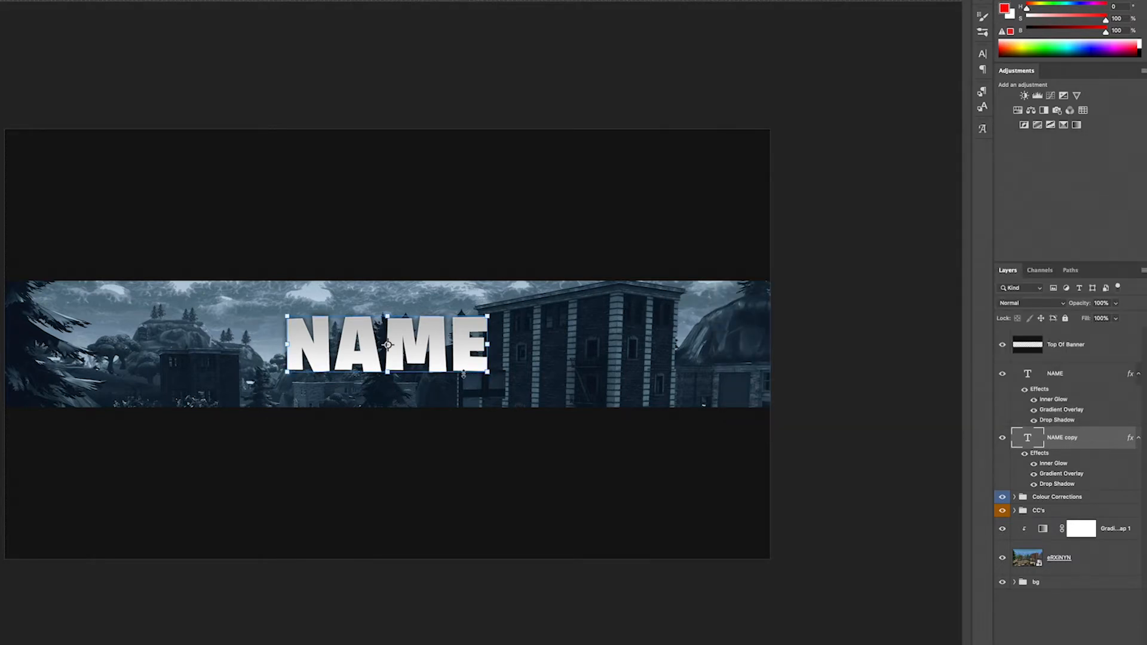
Step: Offset the NAME copy layer two nudges right and three nudges down behind the main NAME text
{"action": "key", "text": "Right"}
{"action": "key", "text": "Right"}
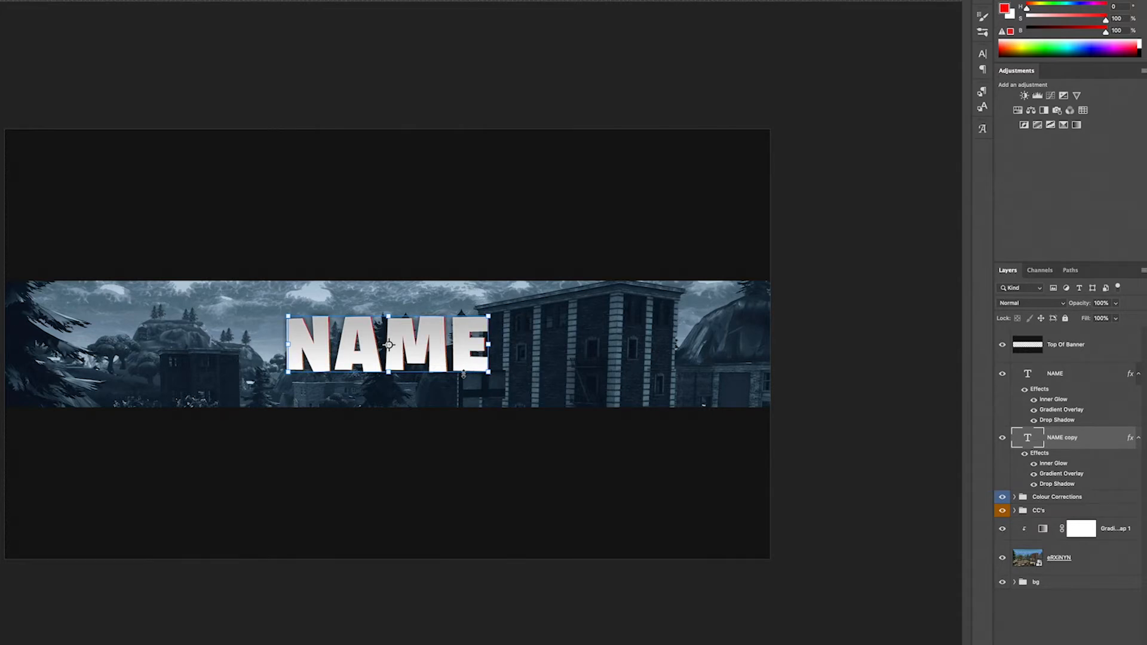
{"action": "key", "text": "Down"}
{"action": "key", "text": "Down"}
{"action": "key", "text": "Down"}
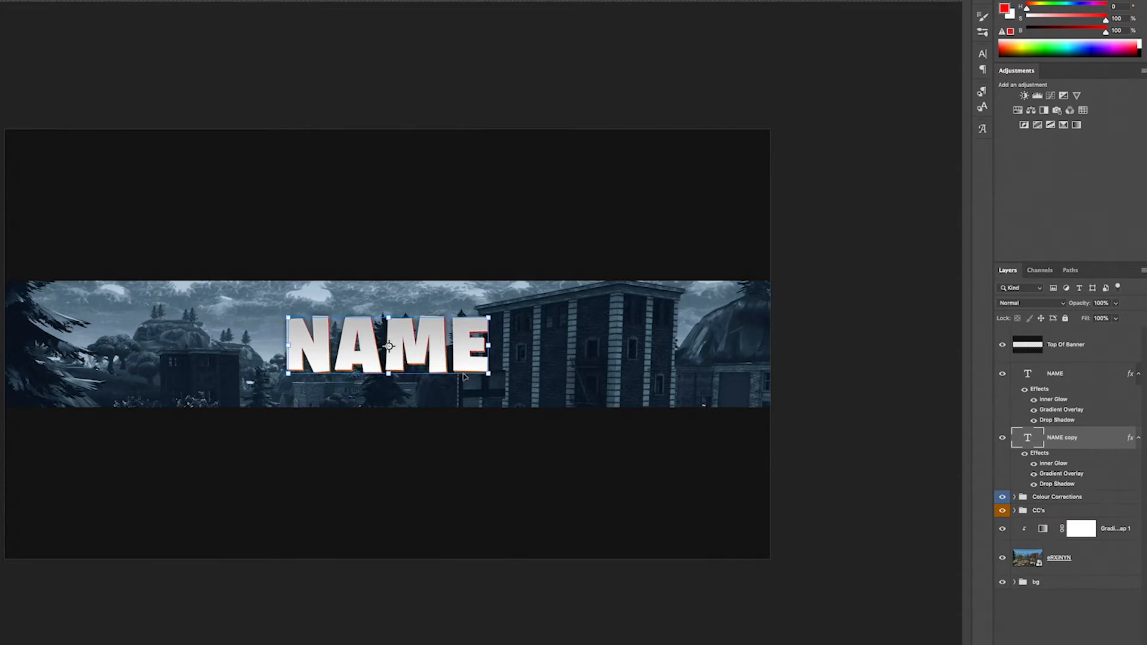
{"action": "left_click", "coordinate": [377, 382]}
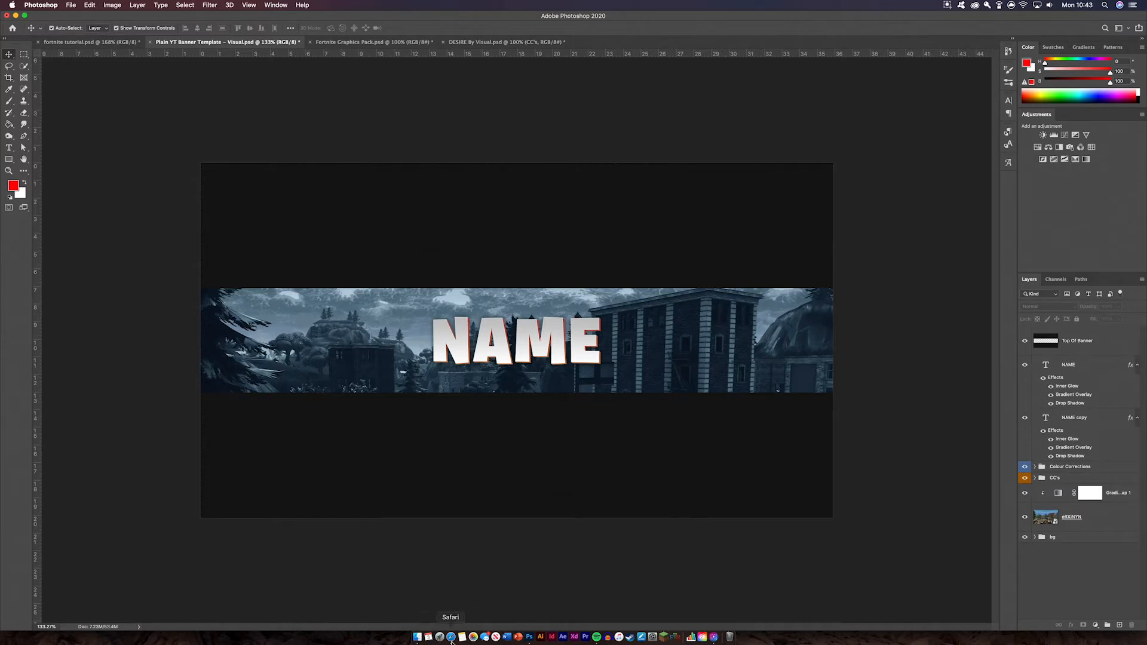
Step: Place the black-and-white speed-lines image across the whole banner canvas and set its blend mode to Screen
{"action": "left_click", "coordinate": [417, 637]}
{"action": "left_click_drag", "start_coordinate": [752, 170], "coordinate": [289, 226]}
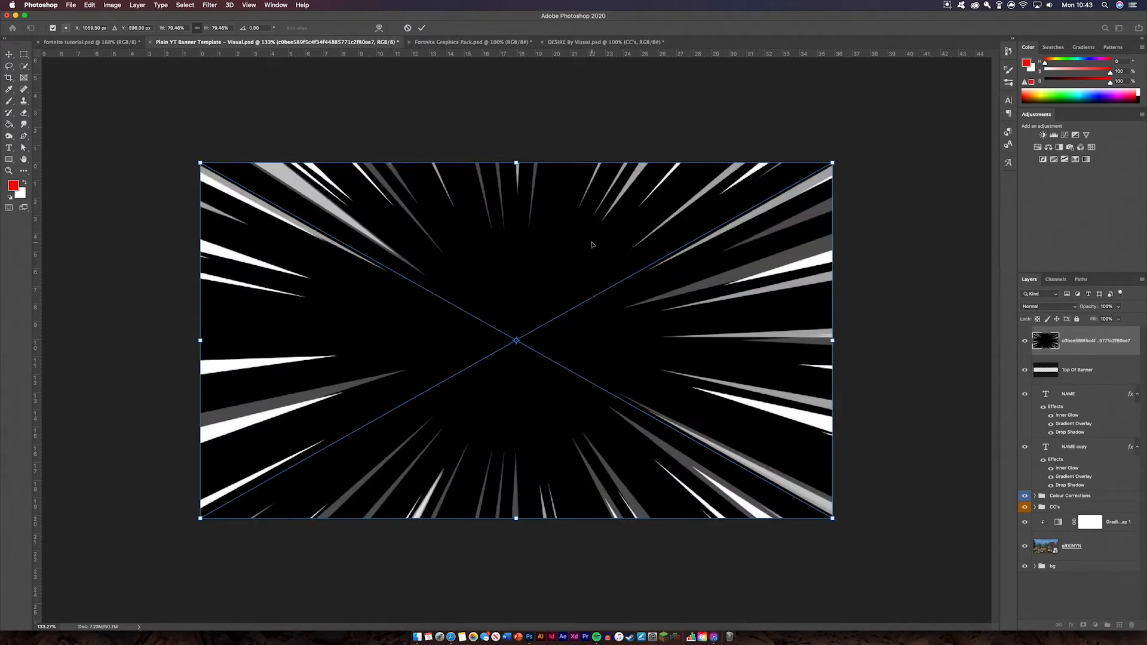
{"action": "left_click", "coordinate": [421, 28]}
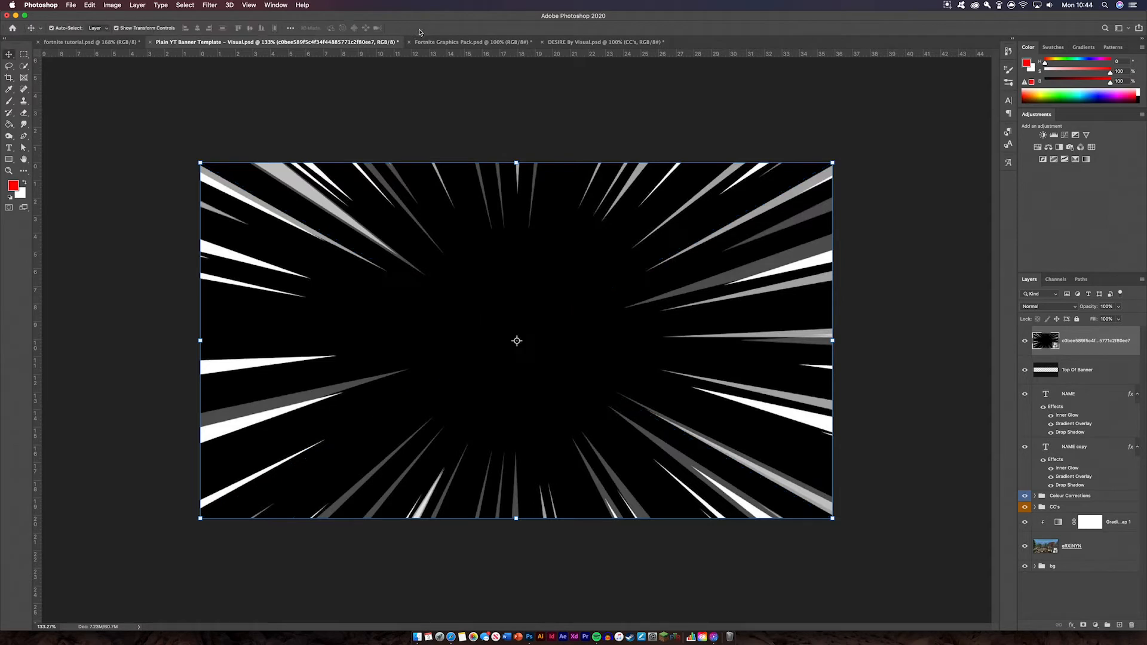
{"action": "left_click", "coordinate": [1059, 309]}
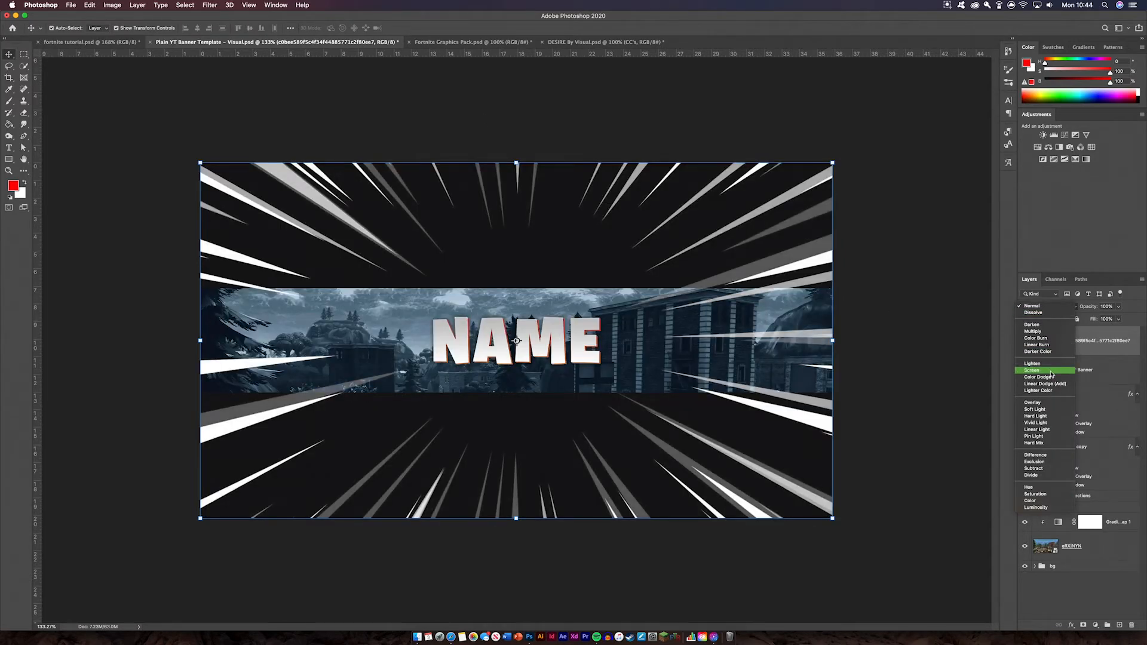
{"action": "left_click", "coordinate": [1051, 374]}
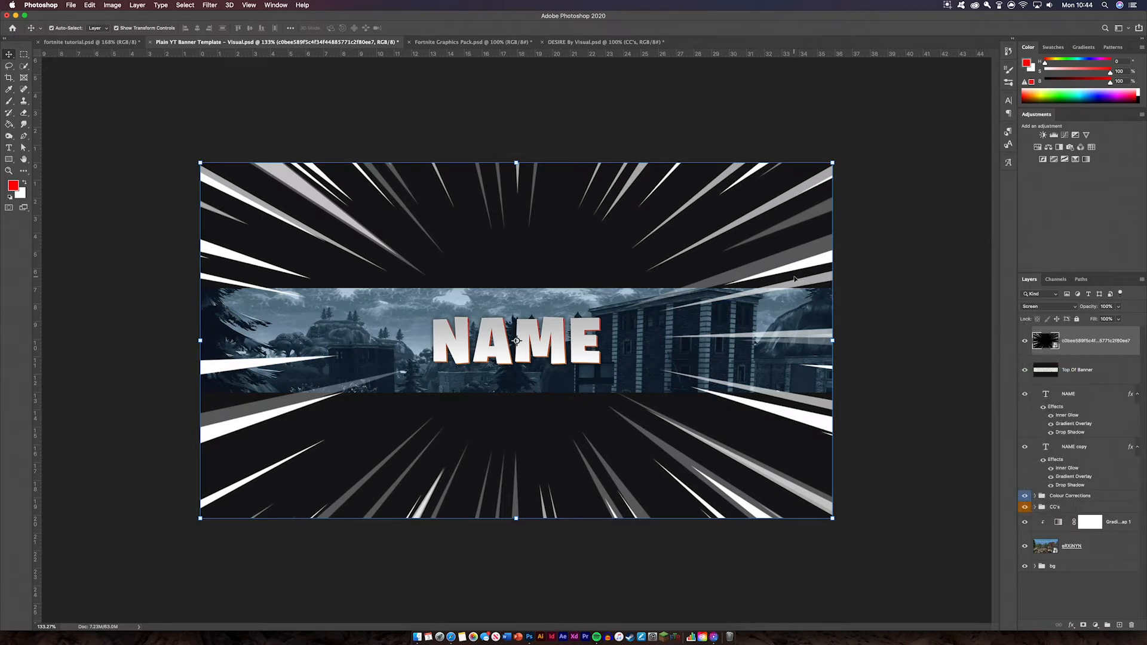
Step: Move the speed-lines layer below Top Of Banner and raise the CC's and Colour Corrections groups directly above it
{"action": "left_click_drag", "start_coordinate": [1114, 353], "coordinate": [1104, 383]}
{"action": "left_click_drag", "start_coordinate": [1074, 509], "coordinate": [1076, 355]}
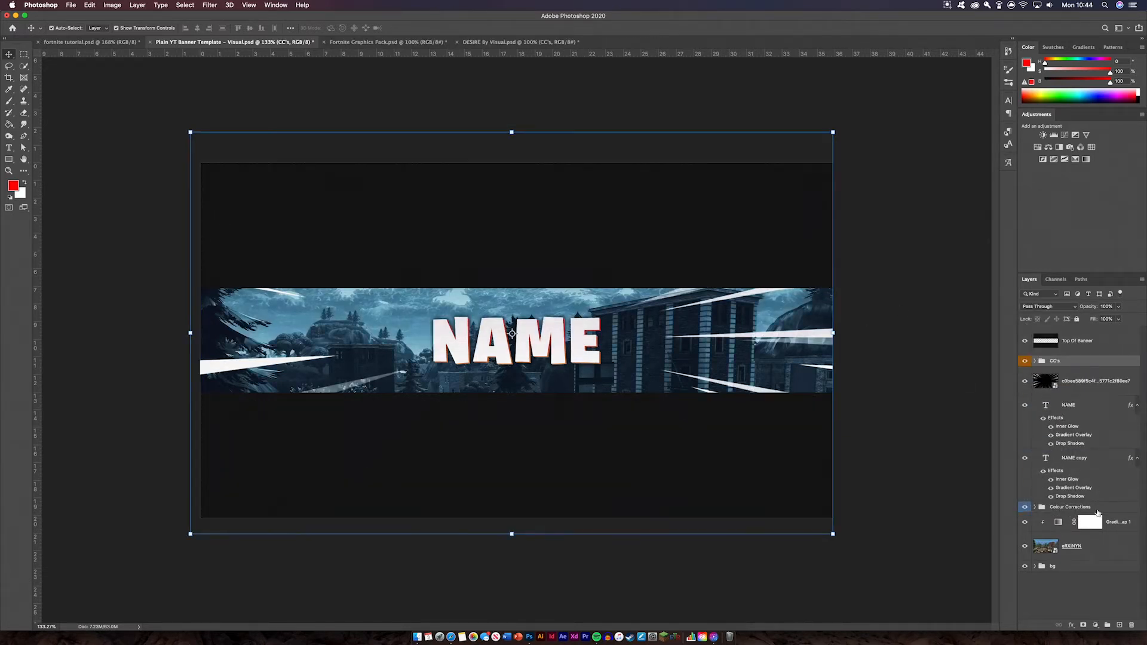
{"action": "left_click_drag", "start_coordinate": [1100, 511], "coordinate": [1041, 364]}
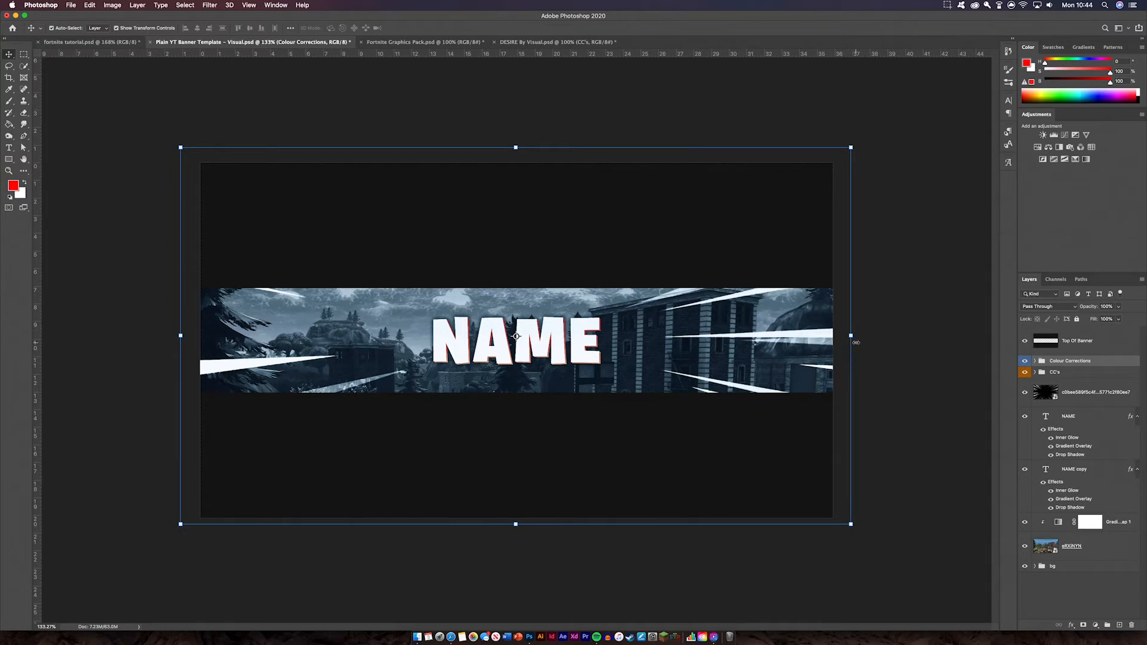
{"action": "mouse_move", "coordinate": [516, 146]}
{"action": "left_mouse_down"}
{"action": "mouse_move", "coordinate": [519, 124]}
{"action": "mouse_move", "coordinate": [520, 147]}
{"action": "left_mouse_up"}
{"action": "left_click_drag", "start_coordinate": [792, 337], "coordinate": [794, 308]}
{"action": "key", "text": "super+z"}
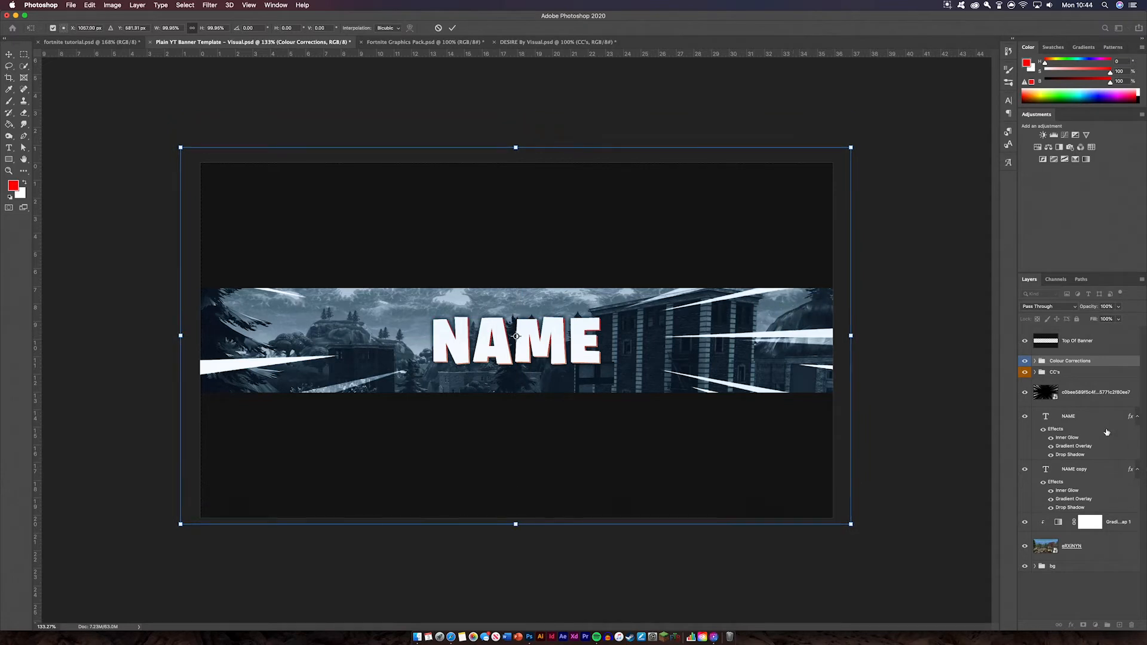
Step: Shift the speed-lines layer up by about 1.6 cm with Free Transform and commit it
{"action": "left_click", "coordinate": [1069, 395]}
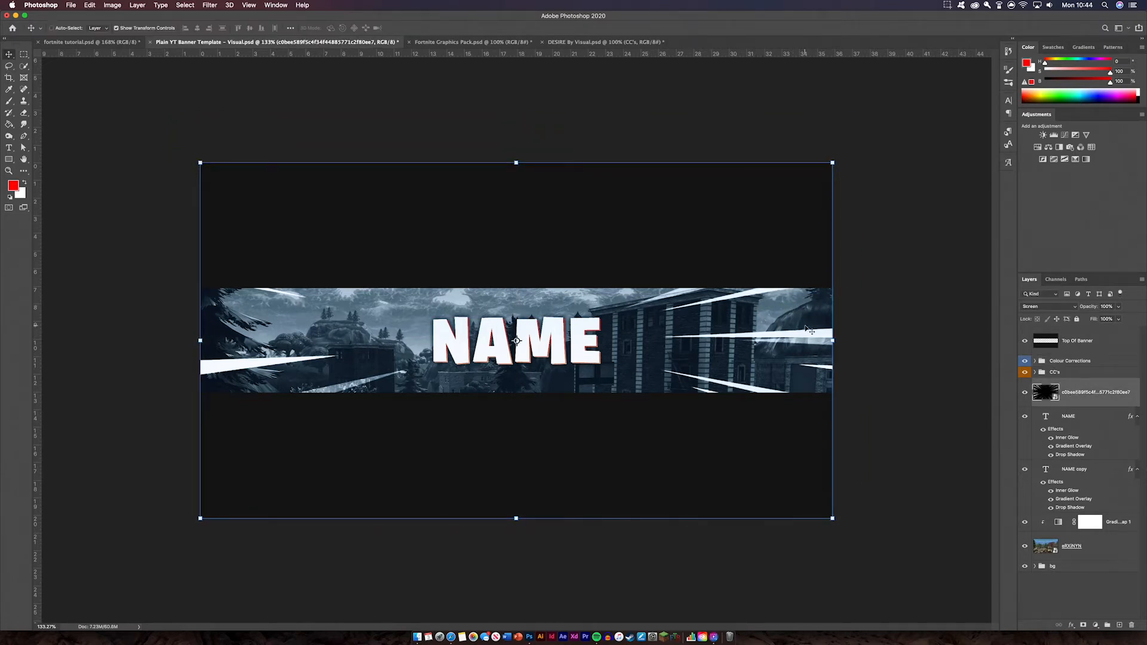
{"action": "key", "text": "super+t"}
{"action": "left_click_drag", "start_coordinate": [807, 322], "coordinate": [806, 306]}
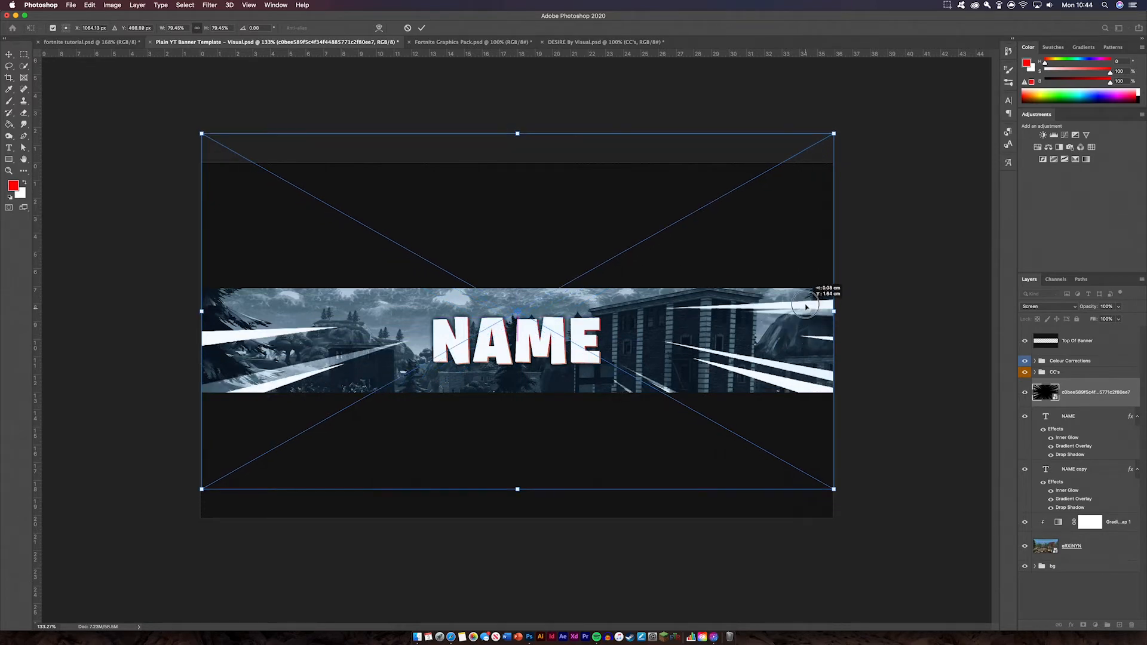
{"action": "key", "text": "Return"}
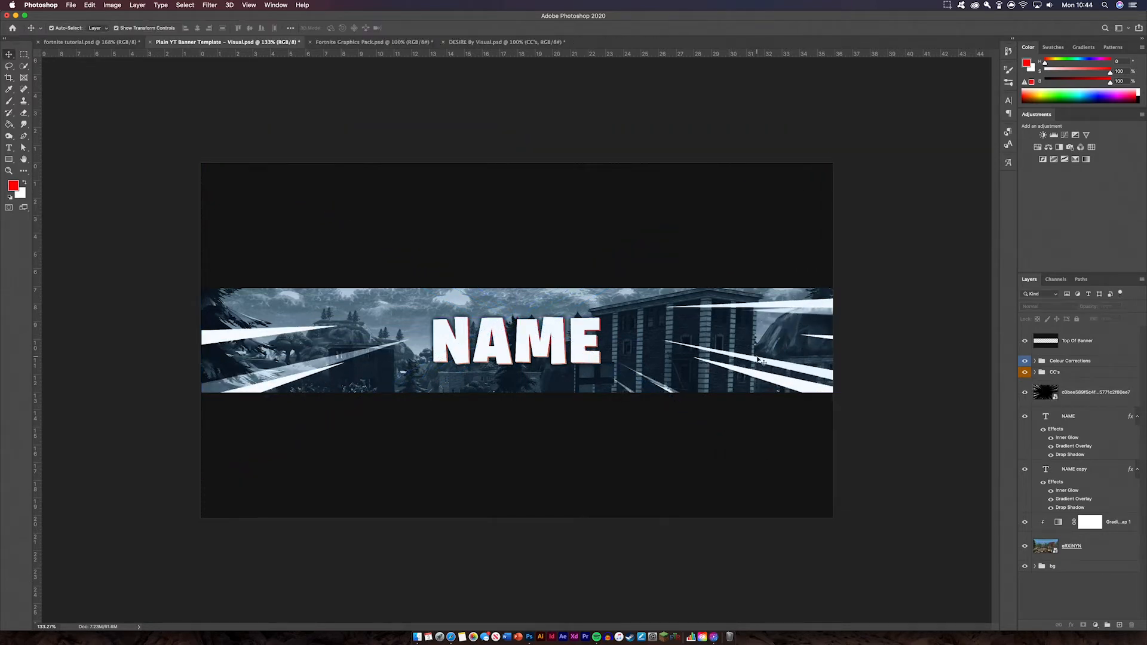
{"action": "left_click", "coordinate": [246, 334]}
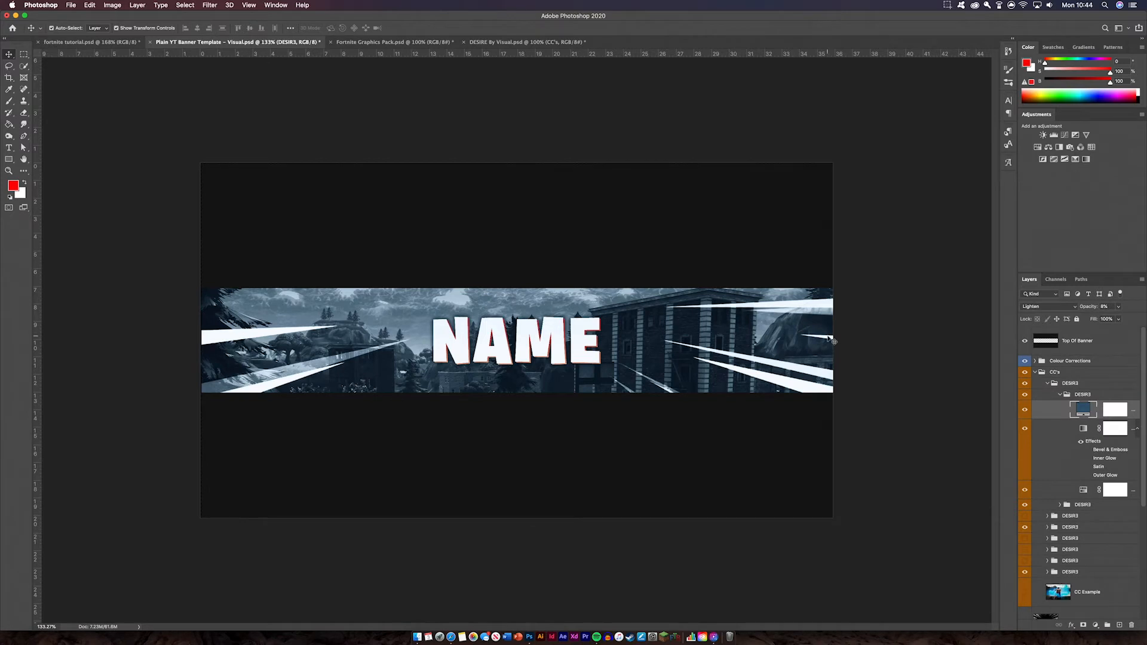
{"action": "left_click", "coordinate": [875, 336]}
{"action": "left_click", "coordinate": [1061, 396]}
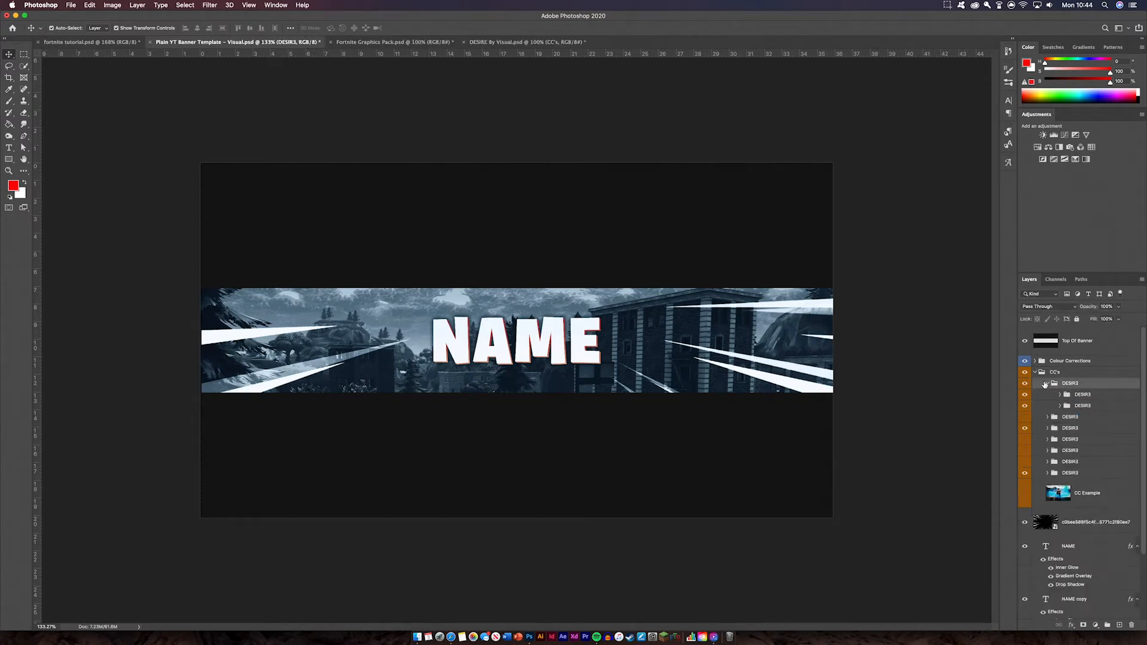
{"action": "left_click", "coordinate": [1047, 383]}
{"action": "left_click", "coordinate": [1035, 373]}
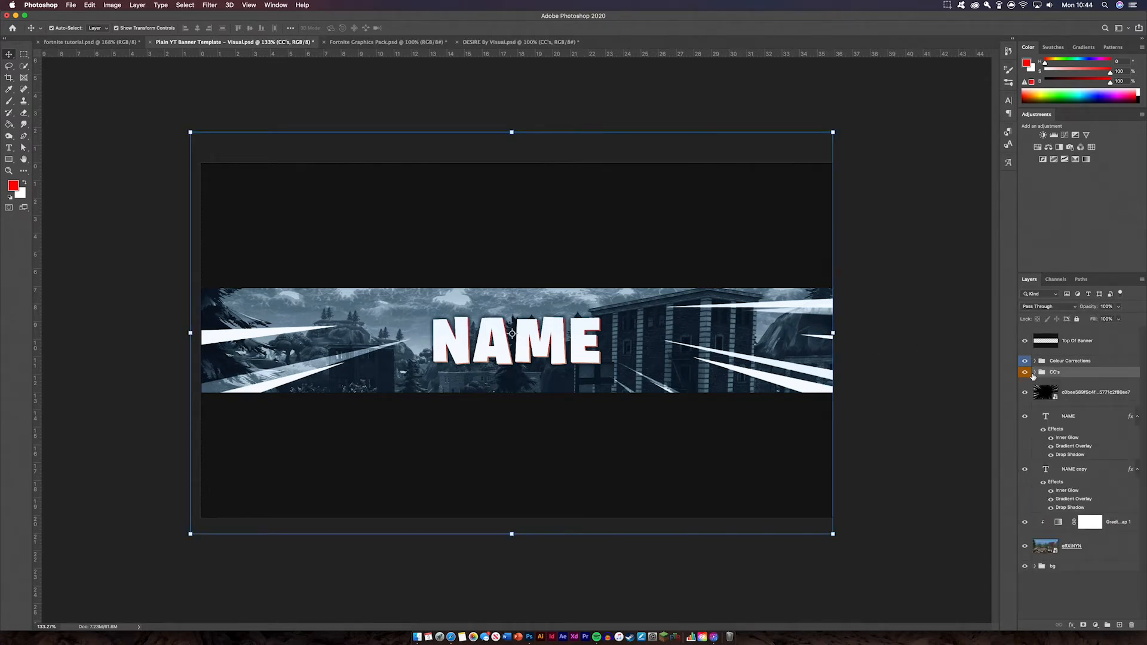
Step: Add a Gradient Map adjustment clipped to the speed-lines layer, using the Black, White preset from Basics
{"action": "left_click", "coordinate": [1099, 405]}
{"action": "left_click", "coordinate": [1096, 625]}
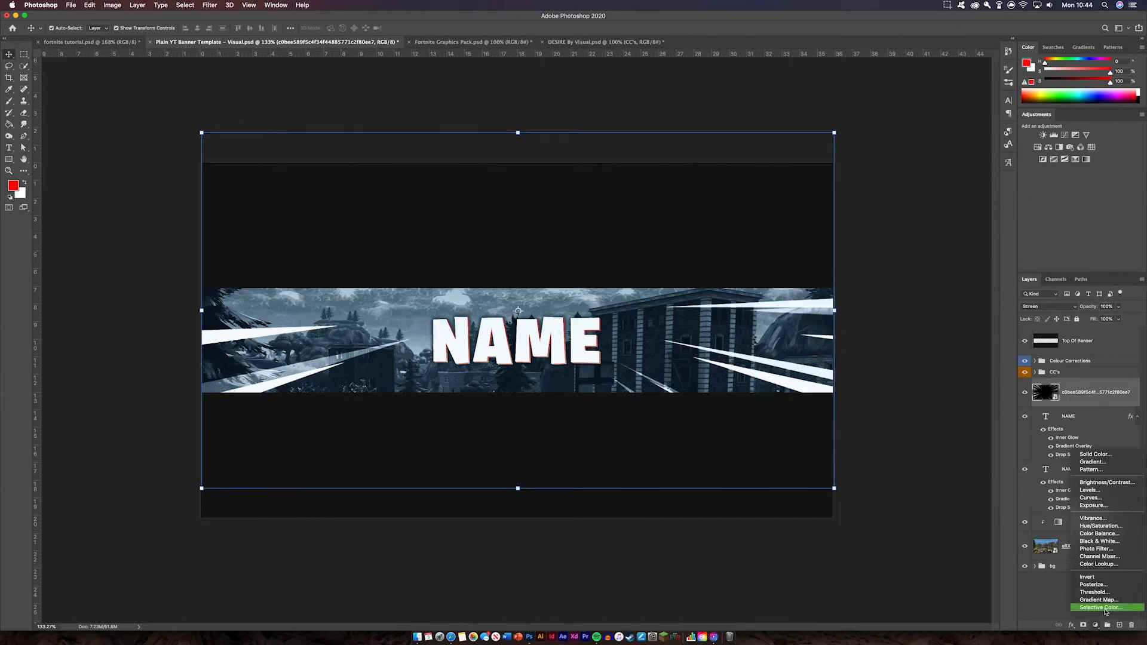
{"action": "left_click", "coordinate": [1107, 600]}
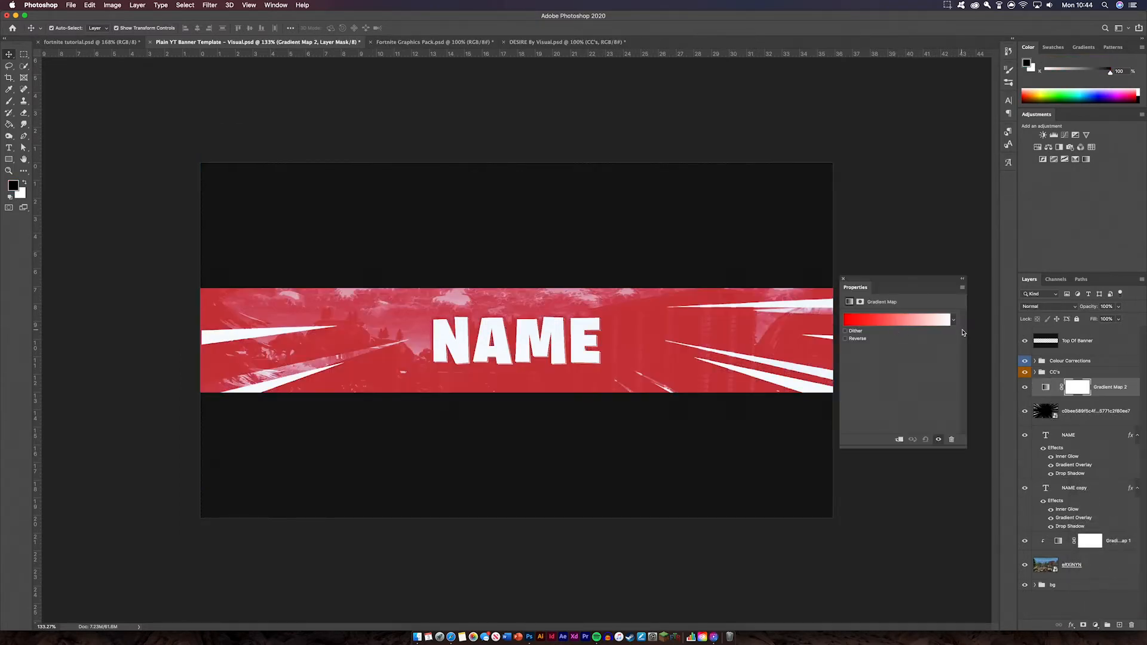
{"action": "left_click", "coordinate": [900, 439]}
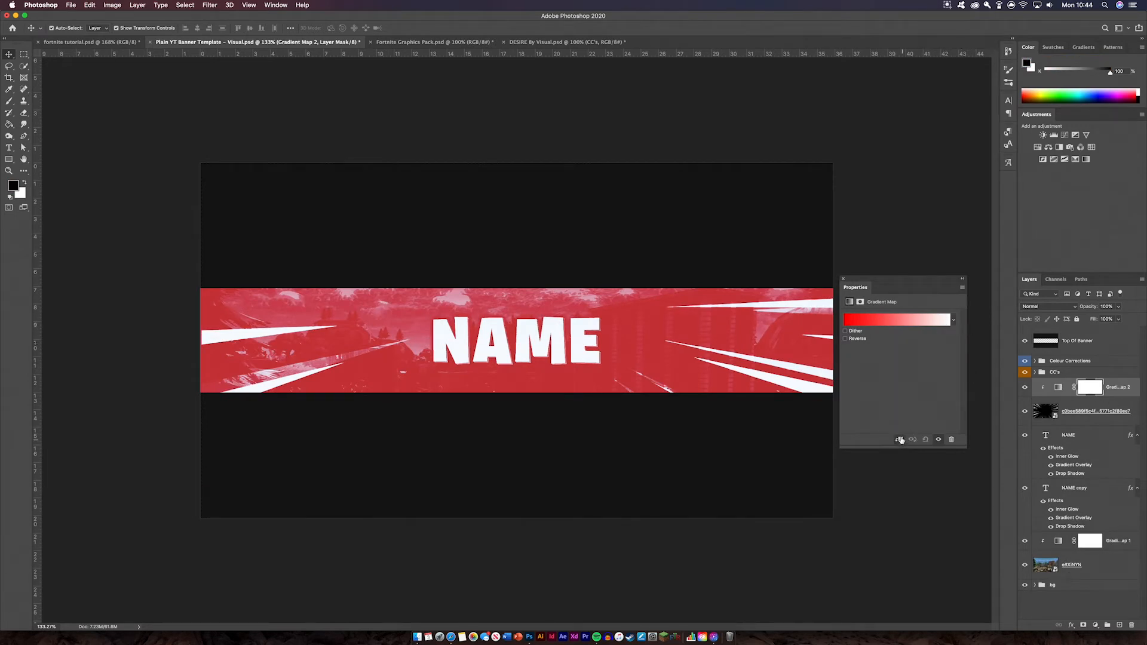
{"action": "left_click", "coordinate": [955, 322]}
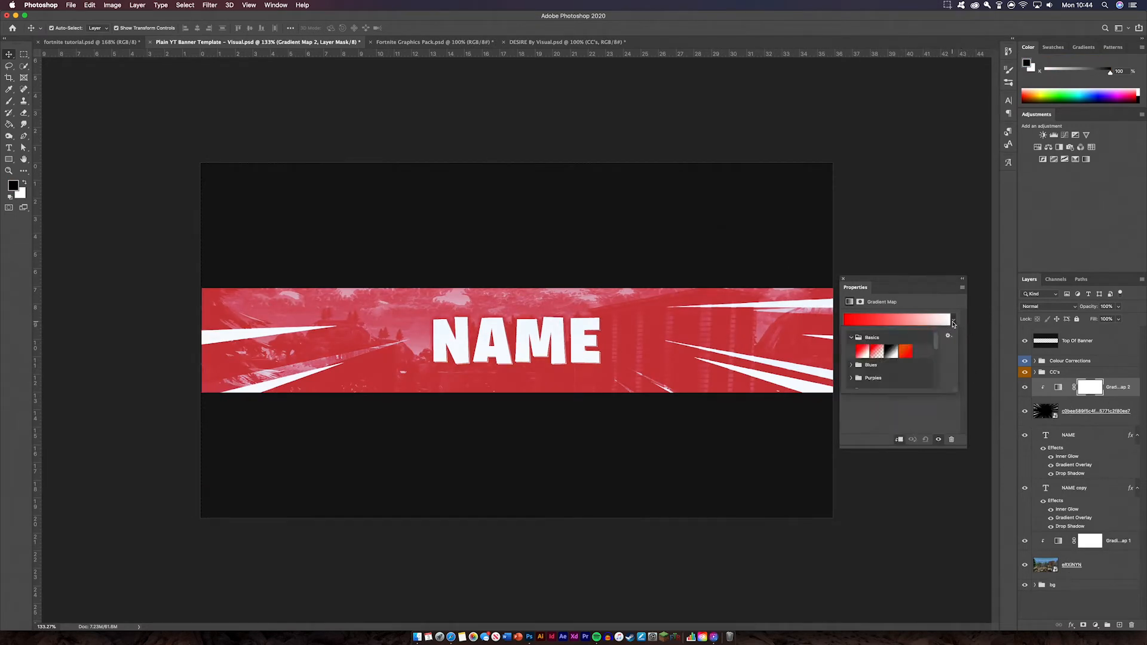
{"action": "left_click", "coordinate": [886, 354]}
{"action": "left_click", "coordinate": [953, 308]}
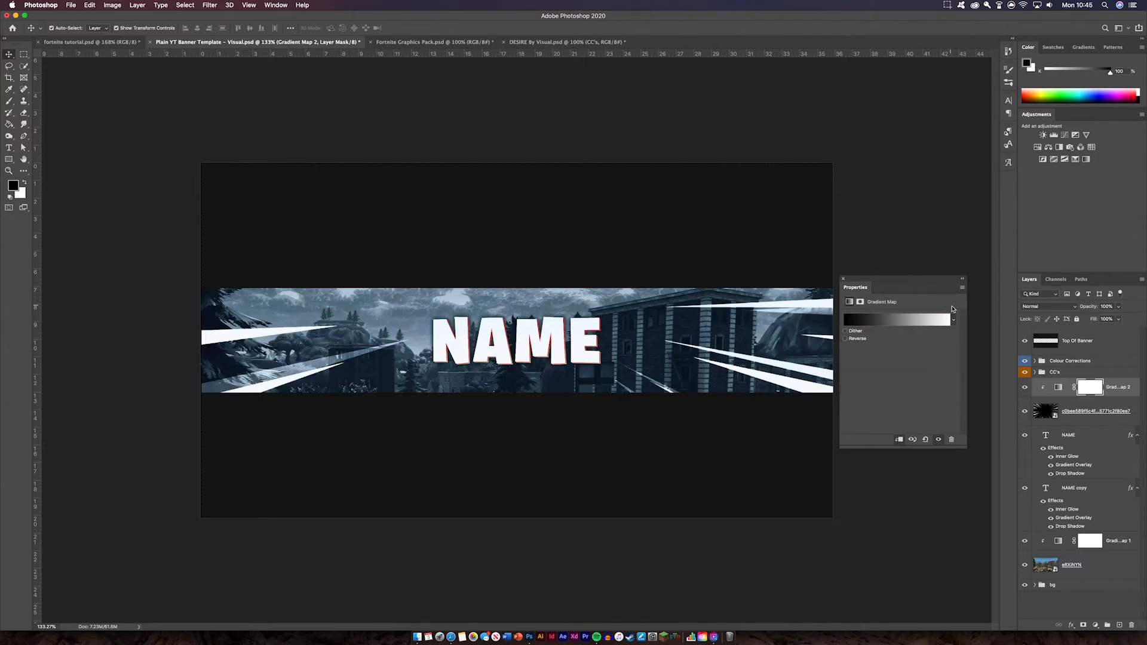
Step: Change the white stop of the speed-lines Gradient Map to pure red and apply the gradient
{"action": "left_click", "coordinate": [885, 321]}
{"action": "left_click", "coordinate": [840, 275]}
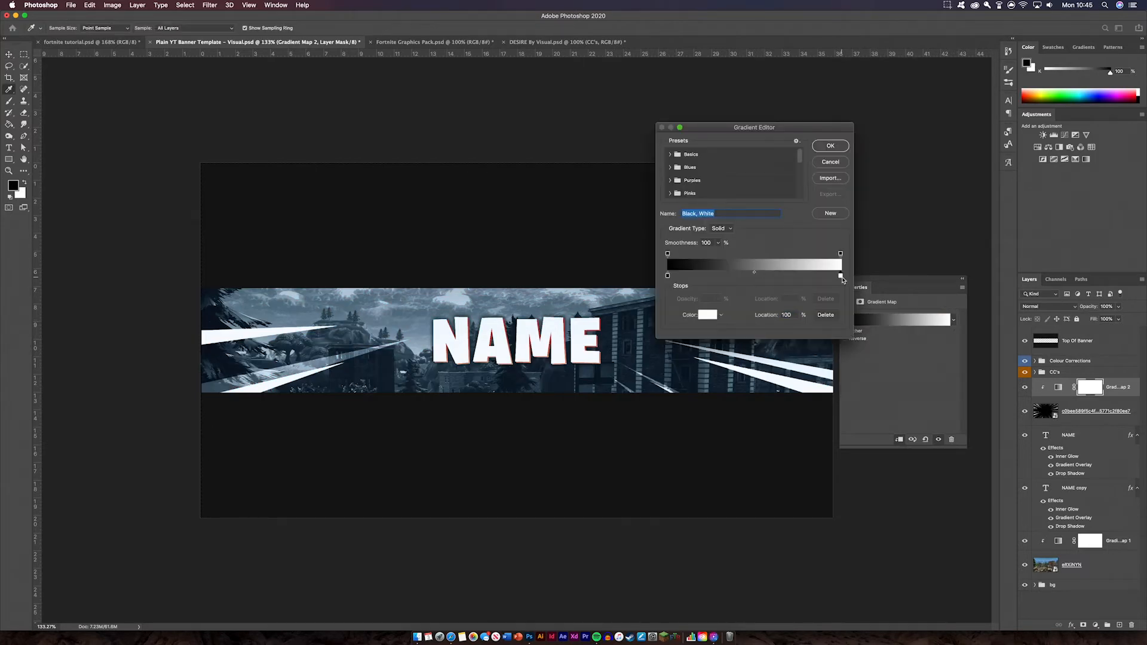
{"action": "left_click", "coordinate": [704, 315]}
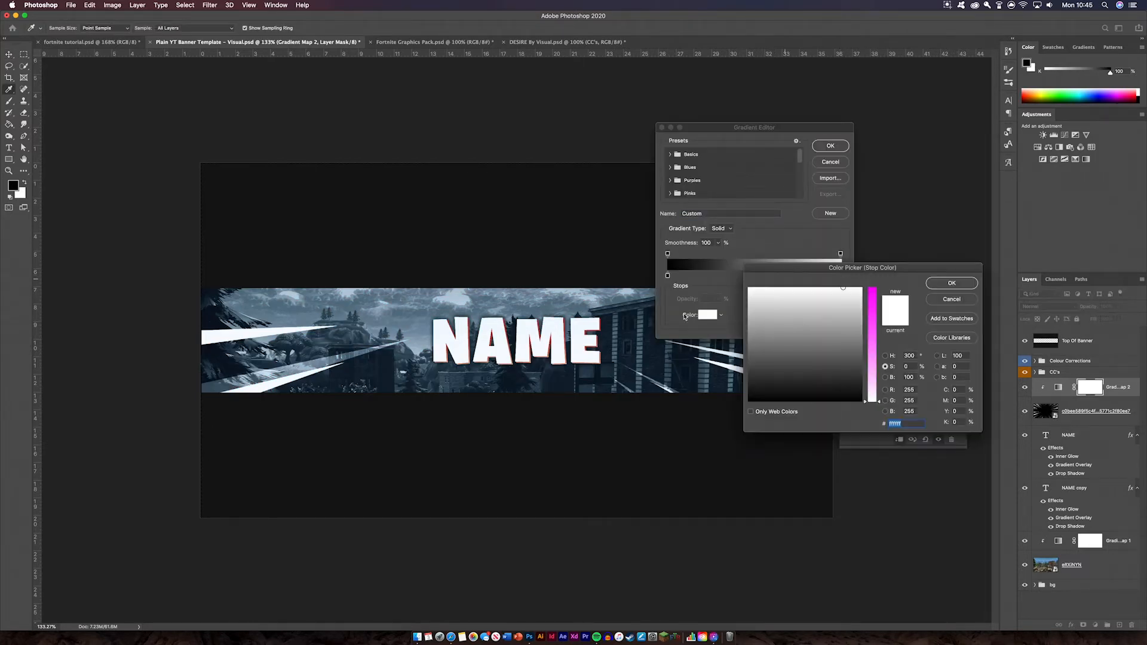
{"action": "left_click", "coordinate": [561, 330]}
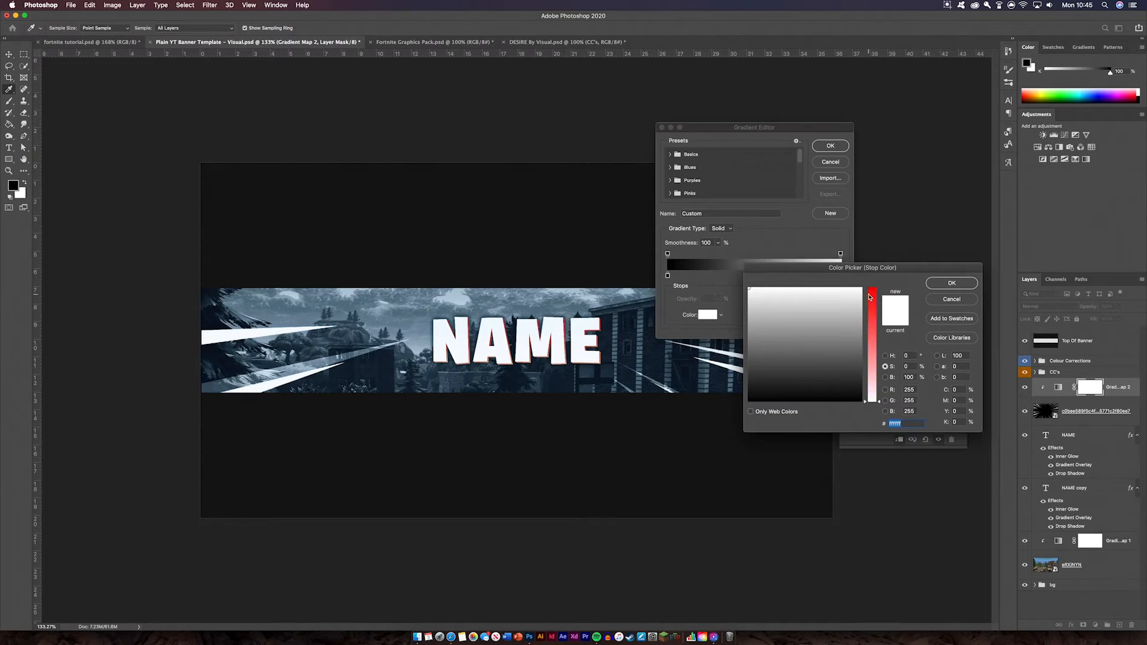
{"action": "left_click_drag", "start_coordinate": [869, 297], "coordinate": [871, 258]}
{"action": "key", "text": "Return"}
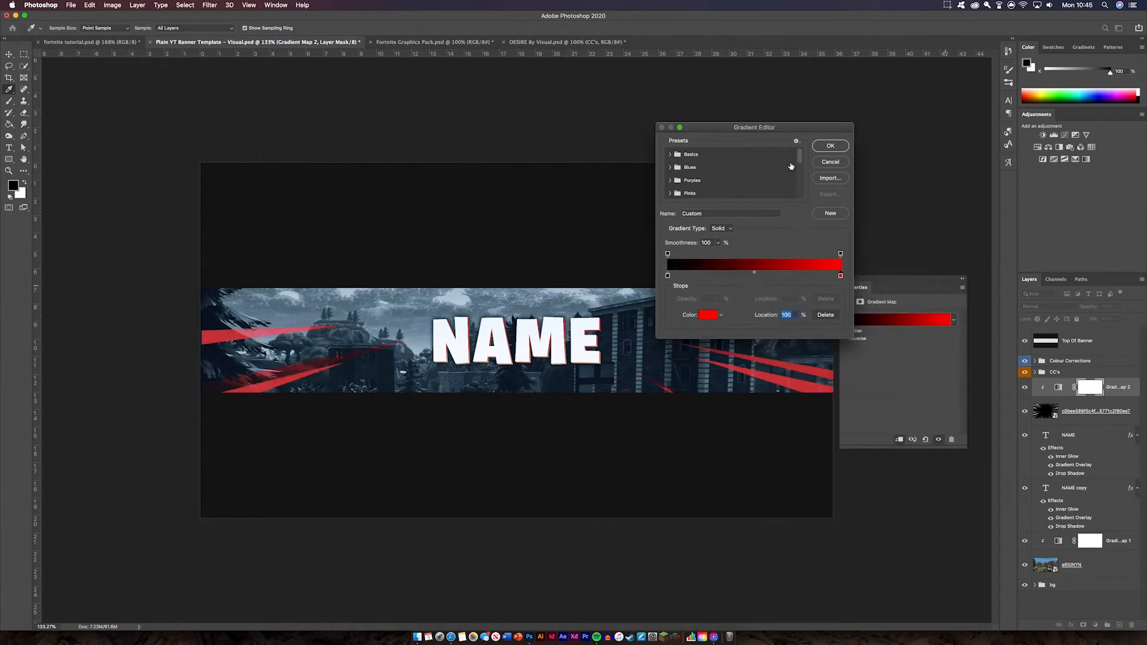
{"action": "left_click", "coordinate": [830, 145]}
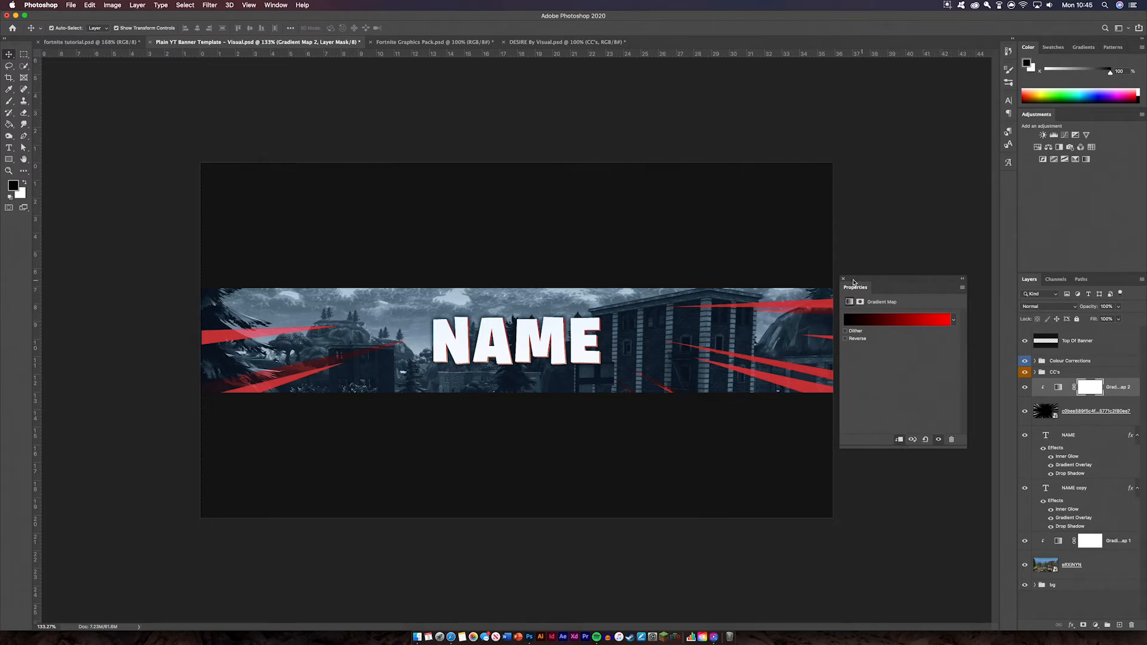
{"action": "left_click", "coordinate": [843, 279]}
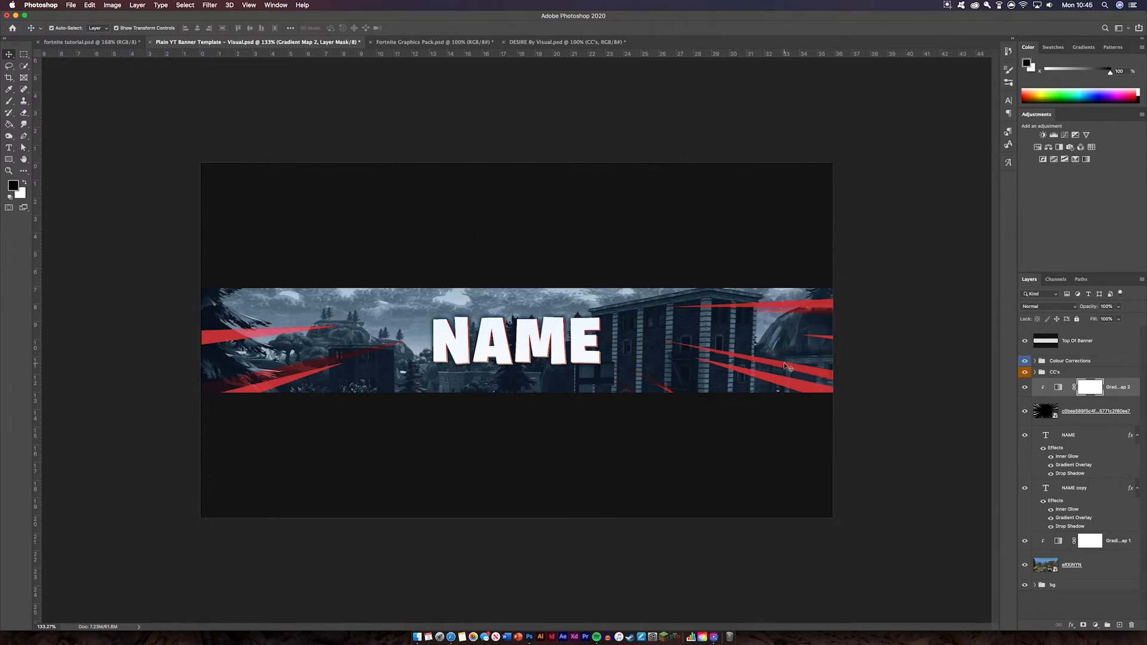
{"action": "left_click", "coordinate": [787, 367]}
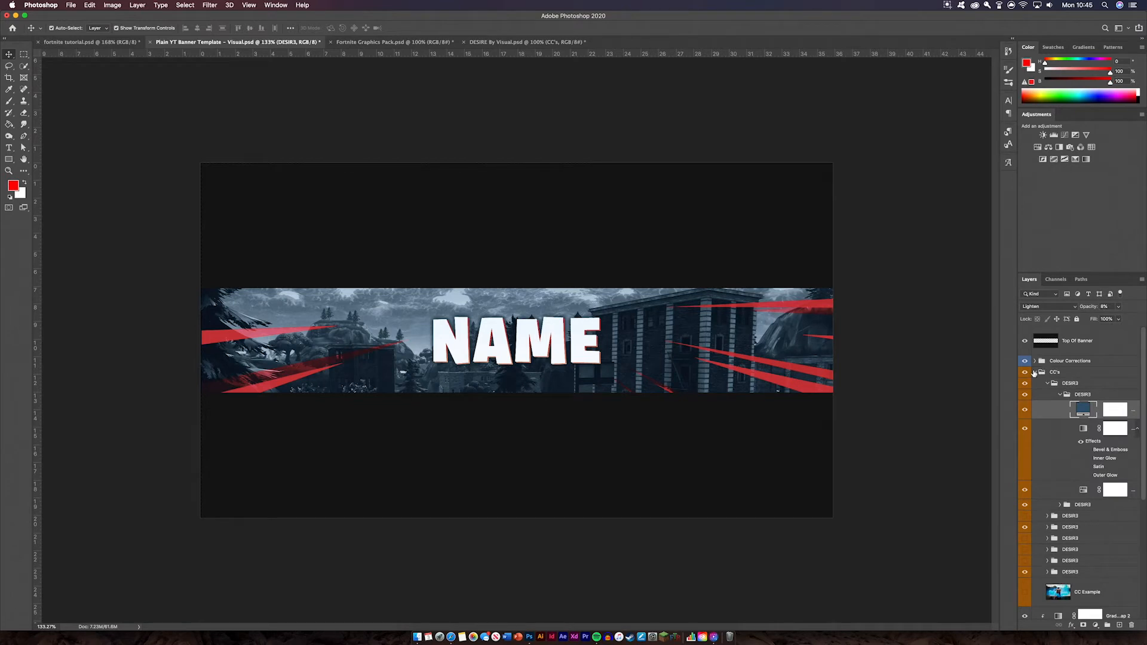
{"action": "left_click", "coordinate": [1035, 372]}
{"action": "left_click", "coordinate": [1071, 413]}
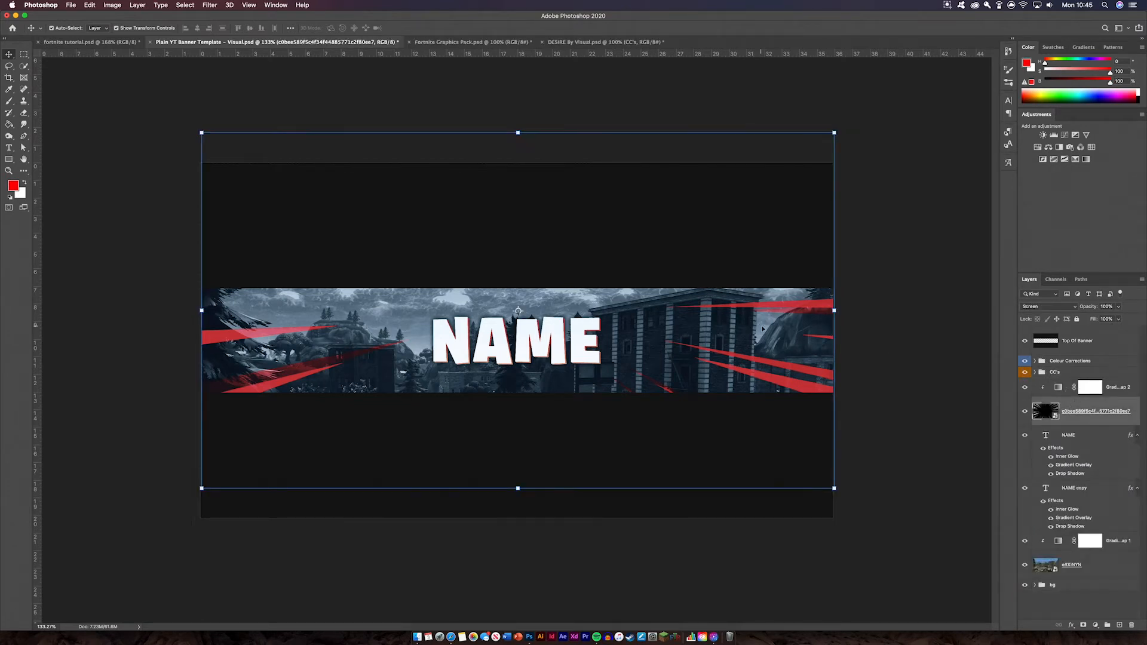
{"action": "left_click", "coordinate": [808, 309]}
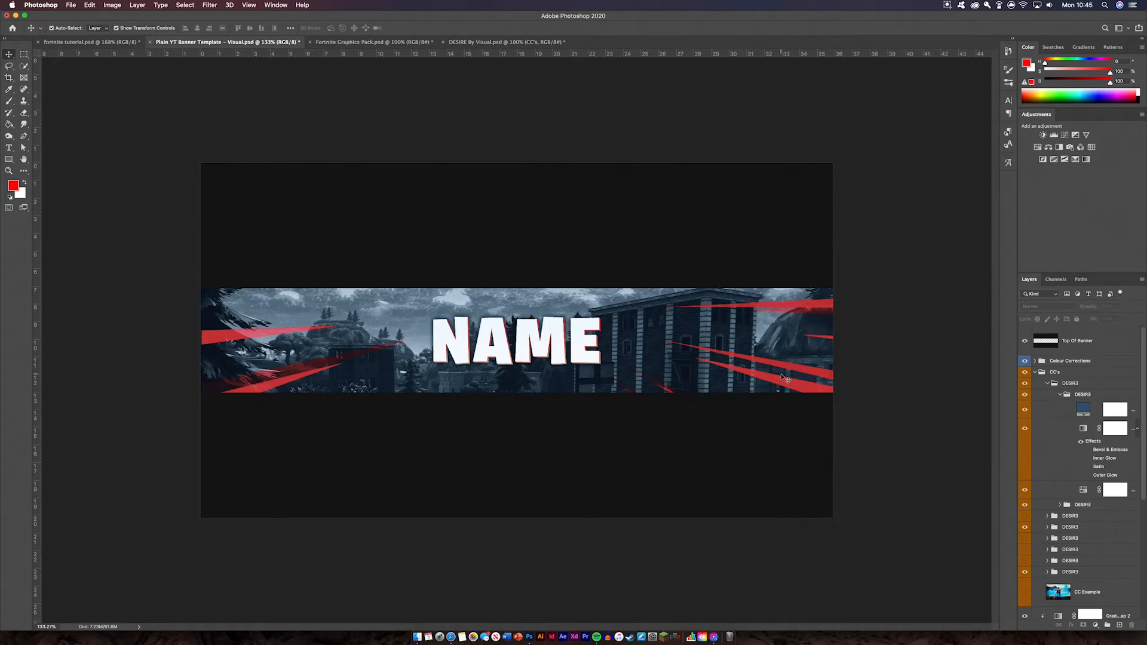
Step: Collapse the CC's group, lock it together with the Colour Corrections group, and select the speed-lines layer
{"action": "left_click", "coordinate": [1036, 372]}
{"action": "left_click", "coordinate": [1108, 369]}
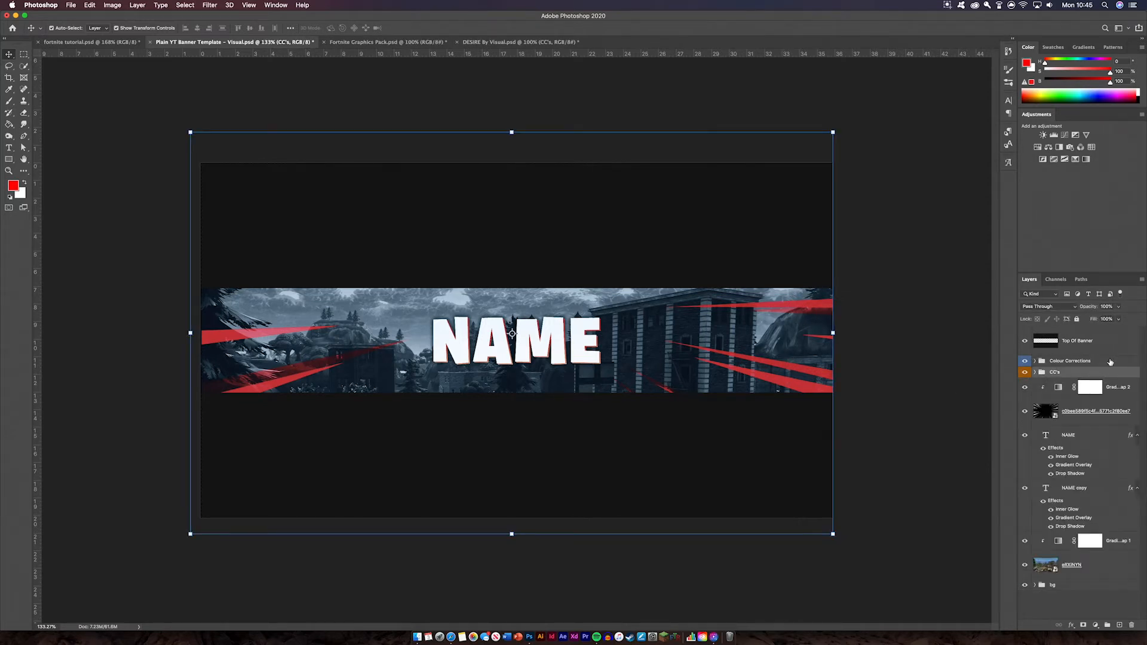
{"action": "left_click", "coordinate": [1108, 362], "text": "shift"}
{"action": "left_click", "coordinate": [1078, 320]}
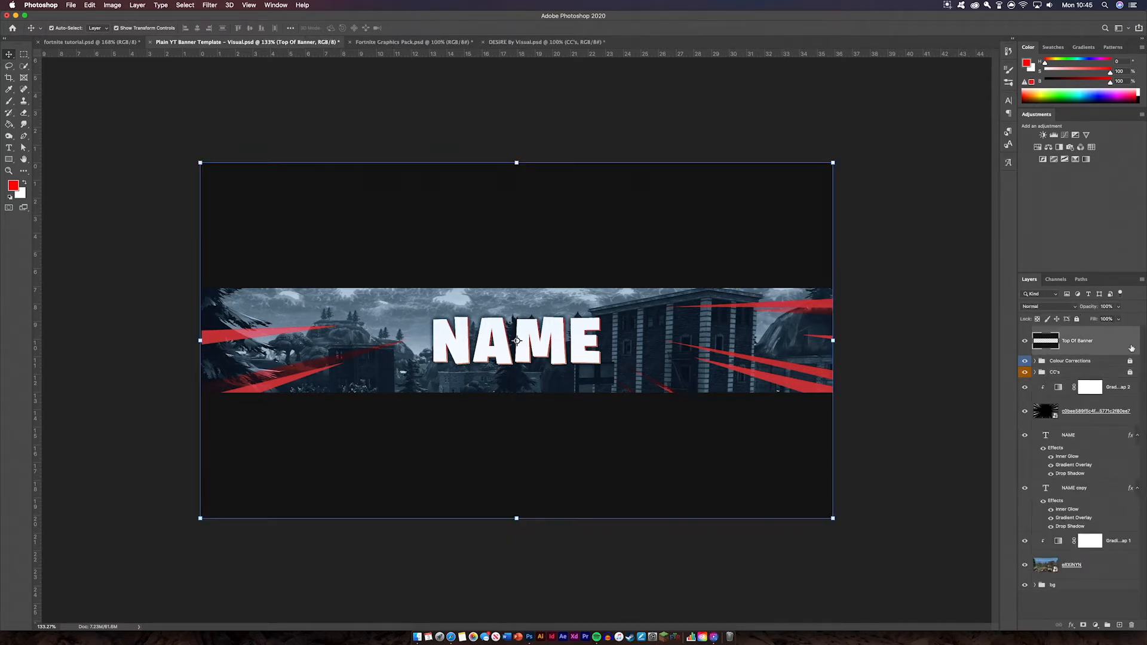
{"action": "left_click", "coordinate": [1078, 411]}
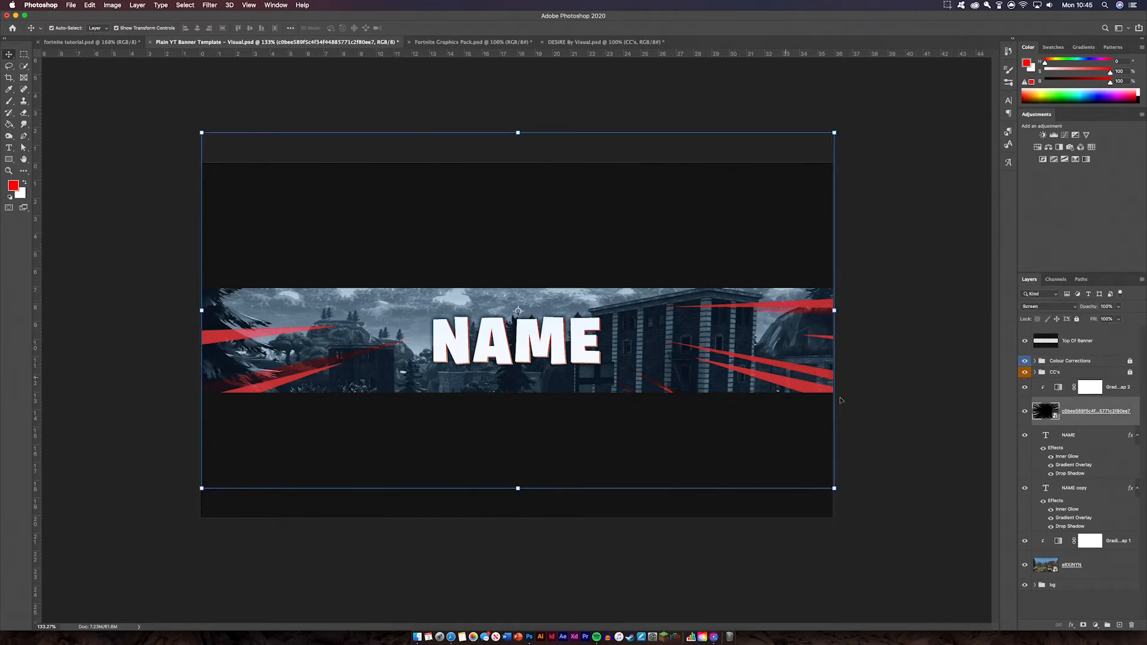
Step: Group the NAME and NAME copy text layers and name the group "text"
{"action": "left_click", "coordinate": [1098, 436]}
{"action": "left_click", "coordinate": [1101, 489], "text": "shift"}
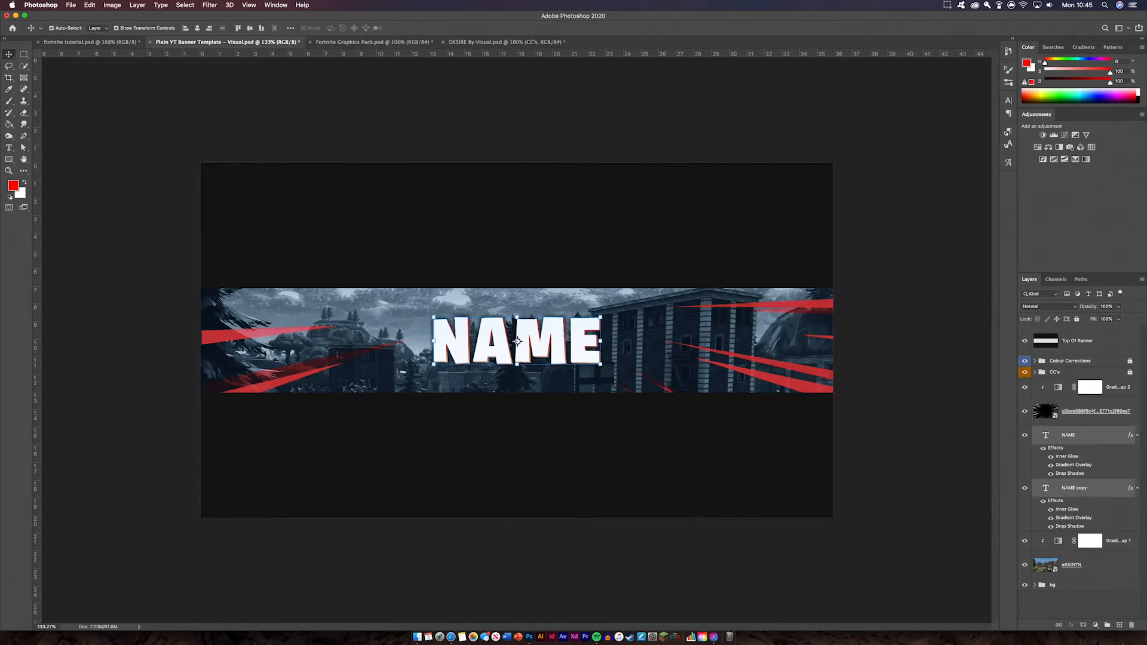
{"action": "left_click", "coordinate": [1107, 625]}
{"action": "double_click", "coordinate": [1059, 431]}
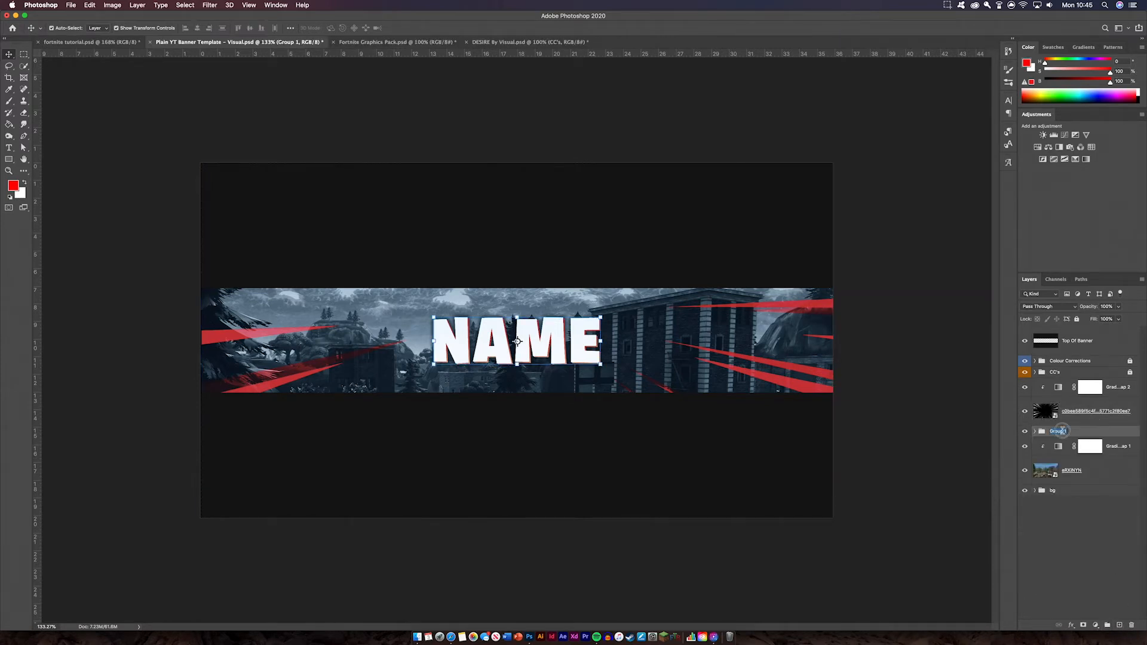
{"action": "key", "text": "Return"}
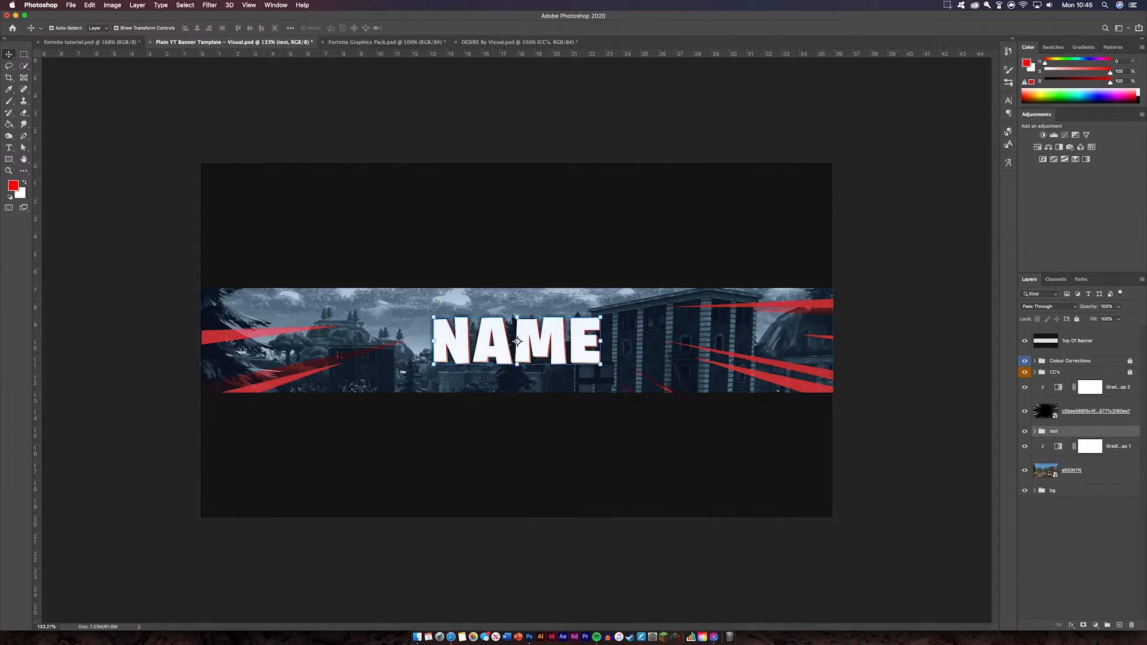
{"action": "left_click", "coordinate": [1076, 520]}
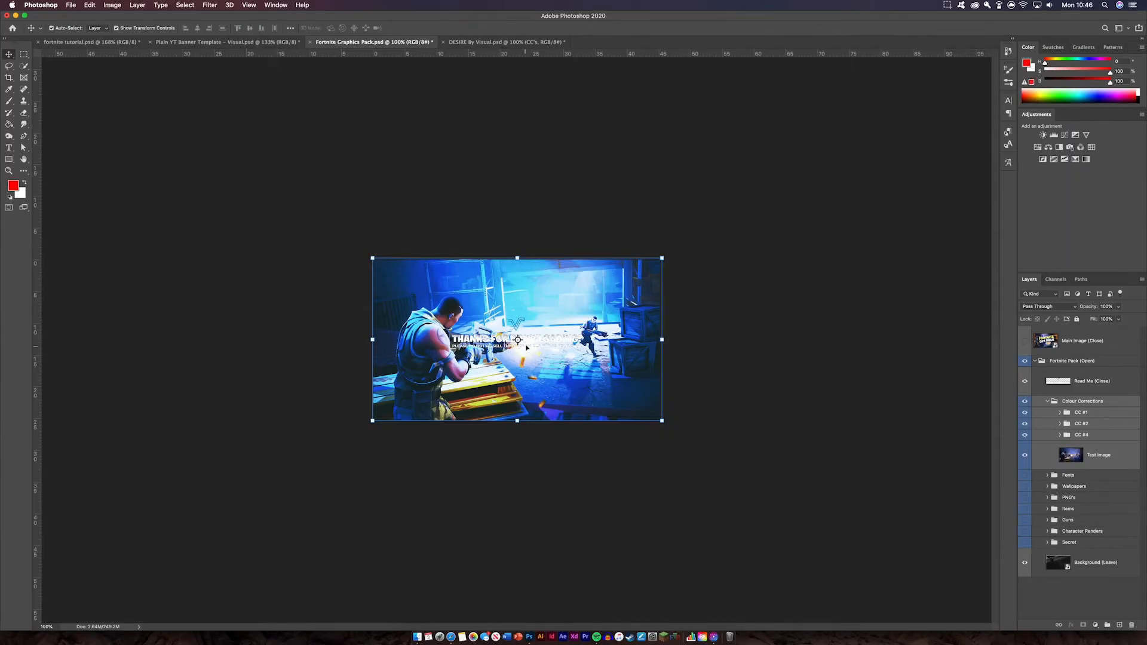
Step: In the Fortnite Graphics Pack, hide the Colour Corrections group and bring the fiery explosion image into the banner document over the title
{"action": "left_click", "coordinate": [1048, 401]}
{"action": "left_click", "coordinate": [1025, 401]}
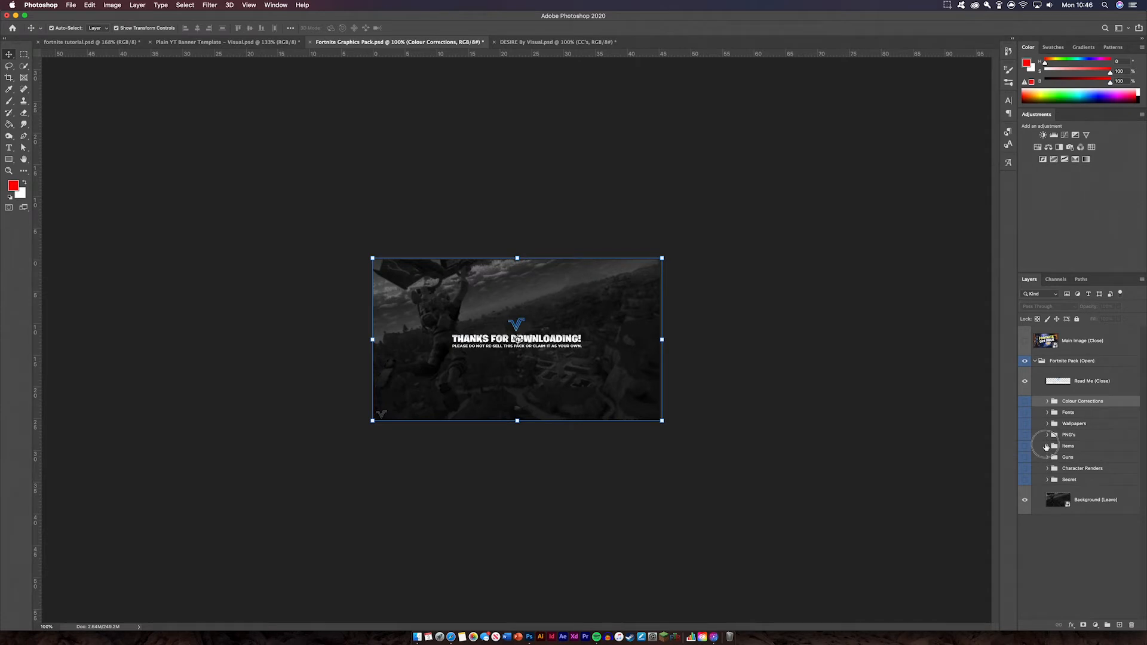
{"action": "left_click", "coordinate": [1046, 446]}
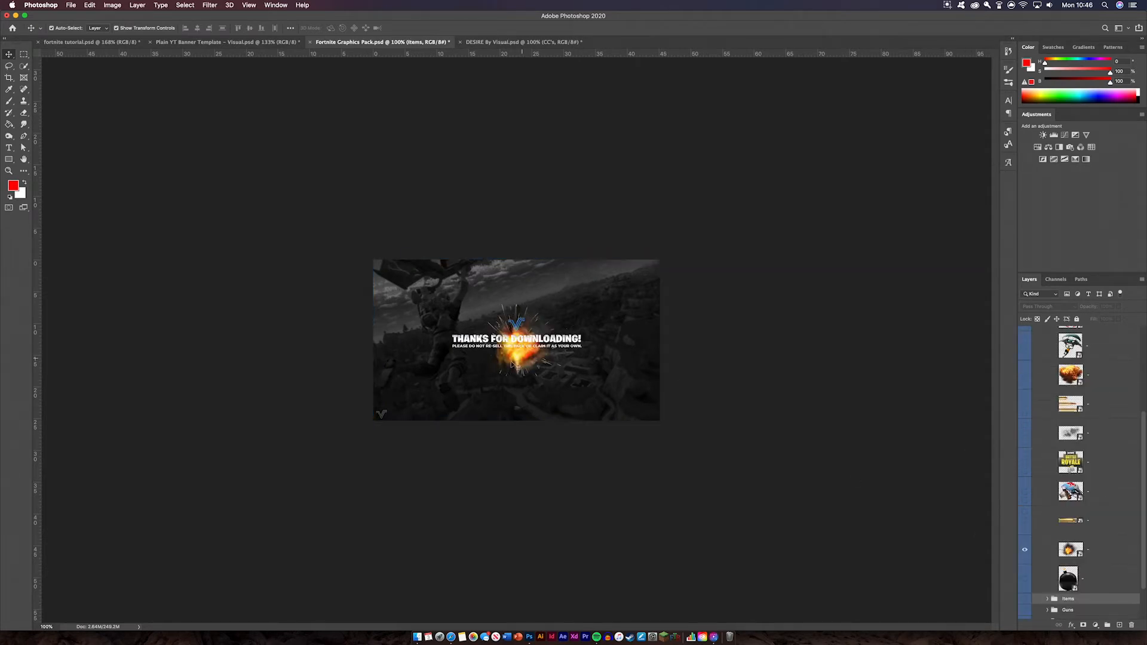
{"action": "mouse_move", "coordinate": [517, 358]}
{"action": "left_mouse_down"}
{"action": "mouse_move", "coordinate": [523, 350]}
{"action": "mouse_move", "coordinate": [224, 45]}
{"action": "mouse_move", "coordinate": [545, 355]}
{"action": "mouse_move", "coordinate": [515, 351]}
{"action": "left_mouse_up"}
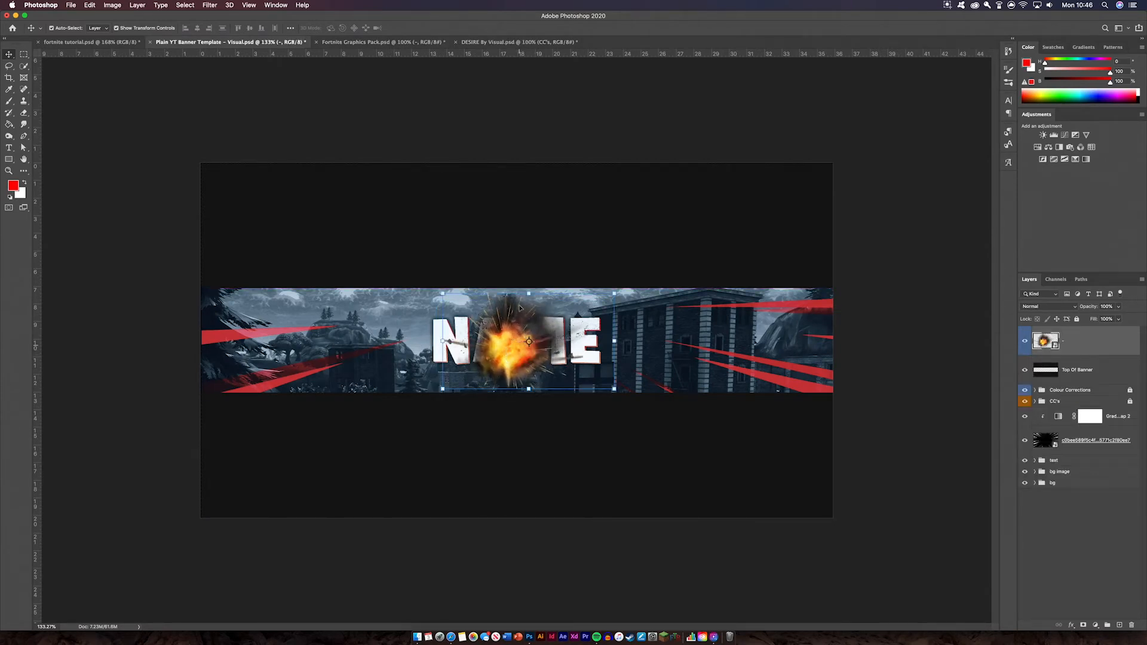
{"action": "left_click", "coordinate": [492, 128]}
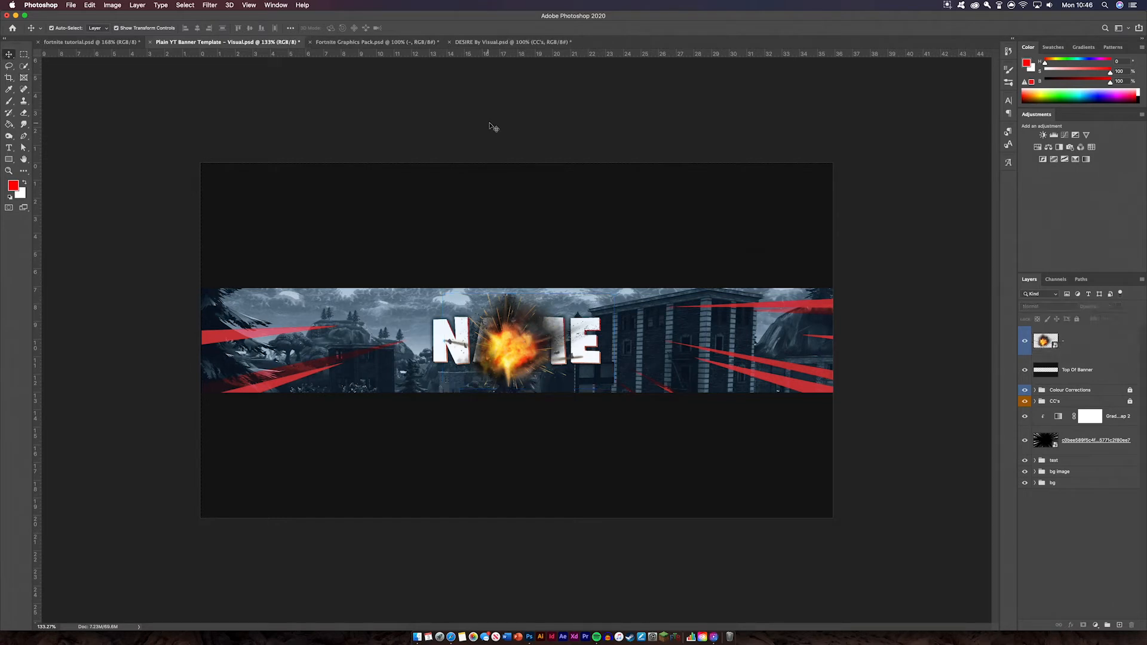
{"action": "key", "text": "super+equal"}
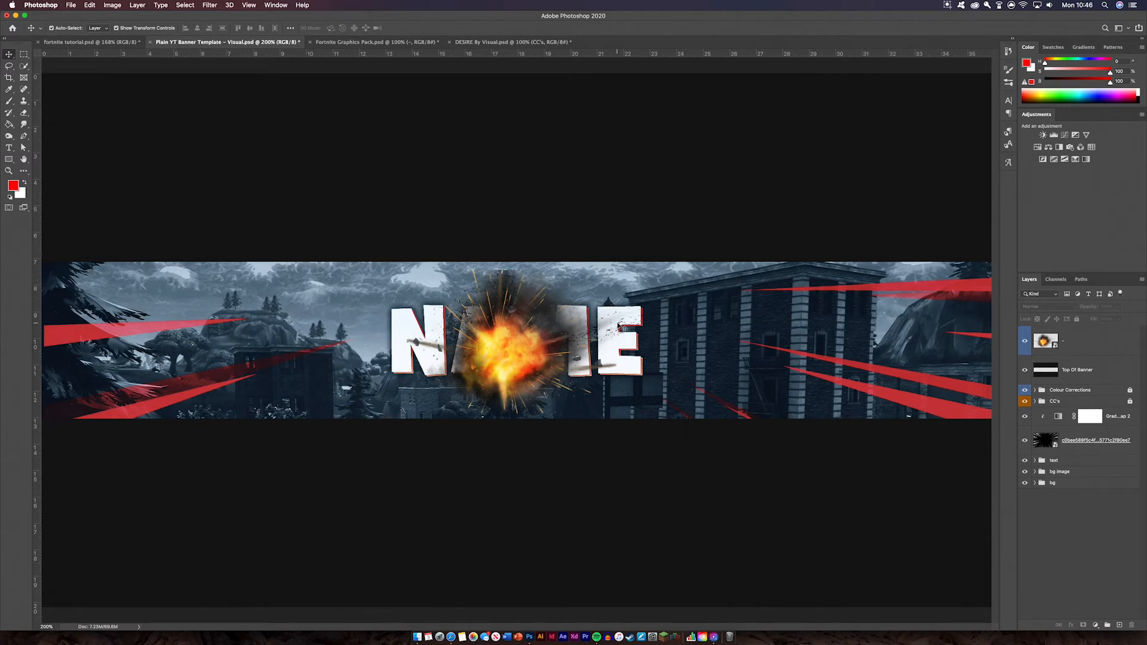
Step: Rasterize the explosion layer, erase the upper edge of its smoke with the Eraser tool, and keep that layer selected
{"action": "left_click", "coordinate": [1100, 349]}
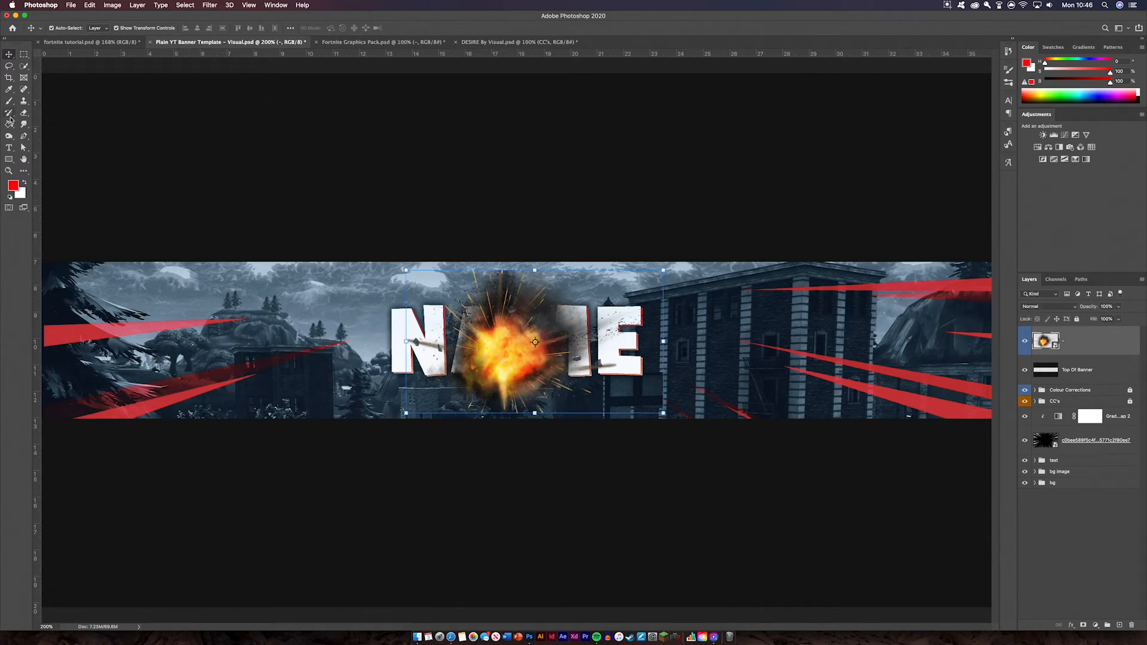
{"action": "left_click", "coordinate": [23, 113]}
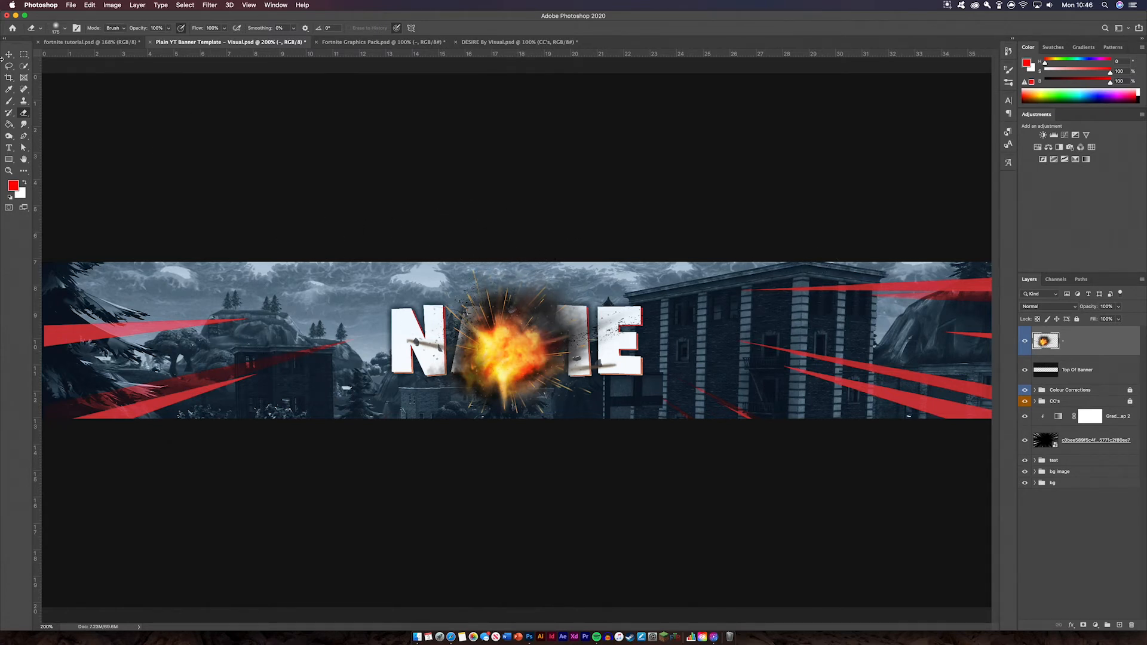
{"action": "left_click", "coordinate": [9, 66]}
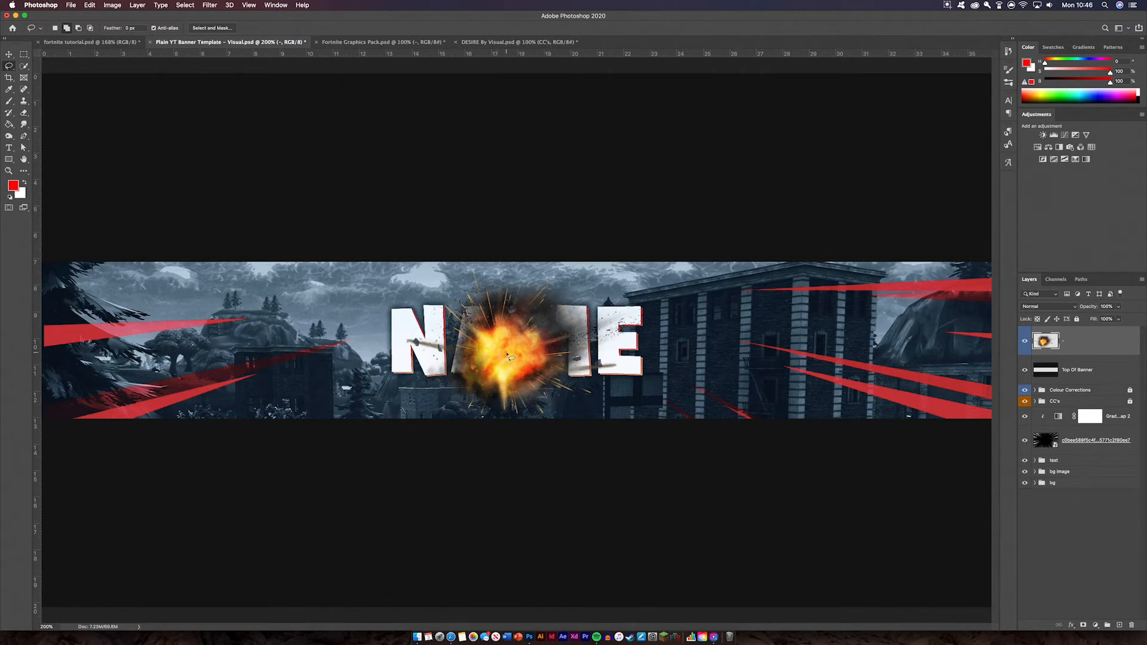
{"action": "key", "text": "v"}
{"action": "left_click", "coordinate": [588, 301]}
{"action": "left_click", "coordinate": [1087, 349]}
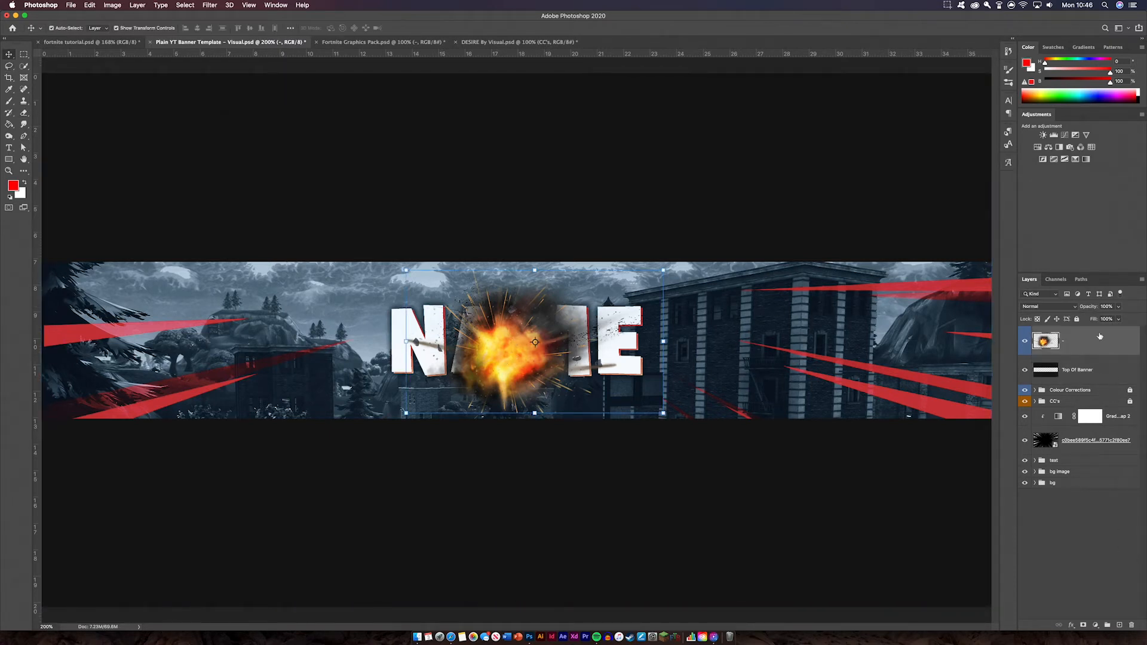
Step: Move the explosion layer directly below the CC's group and add a Gradient Map clipped to it with the Black, White preset
{"action": "left_click_drag", "start_coordinate": [1100, 336], "coordinate": [1093, 410]}
{"action": "left_click", "coordinate": [1095, 625]}
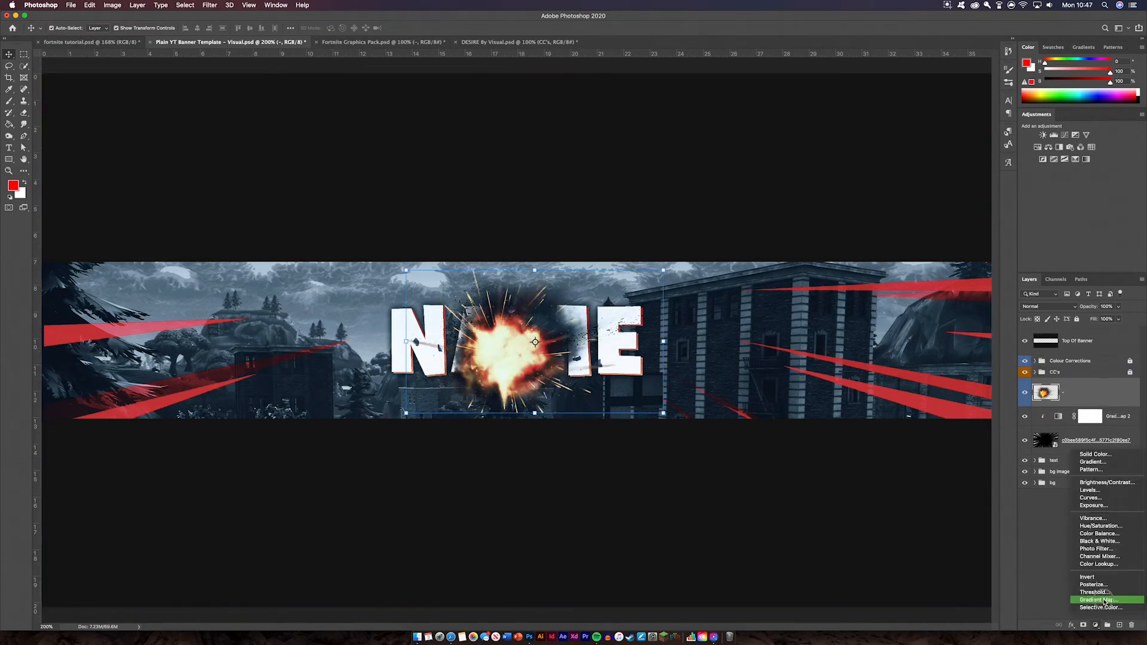
{"action": "left_click", "coordinate": [1100, 601]}
{"action": "left_click", "coordinate": [899, 440]}
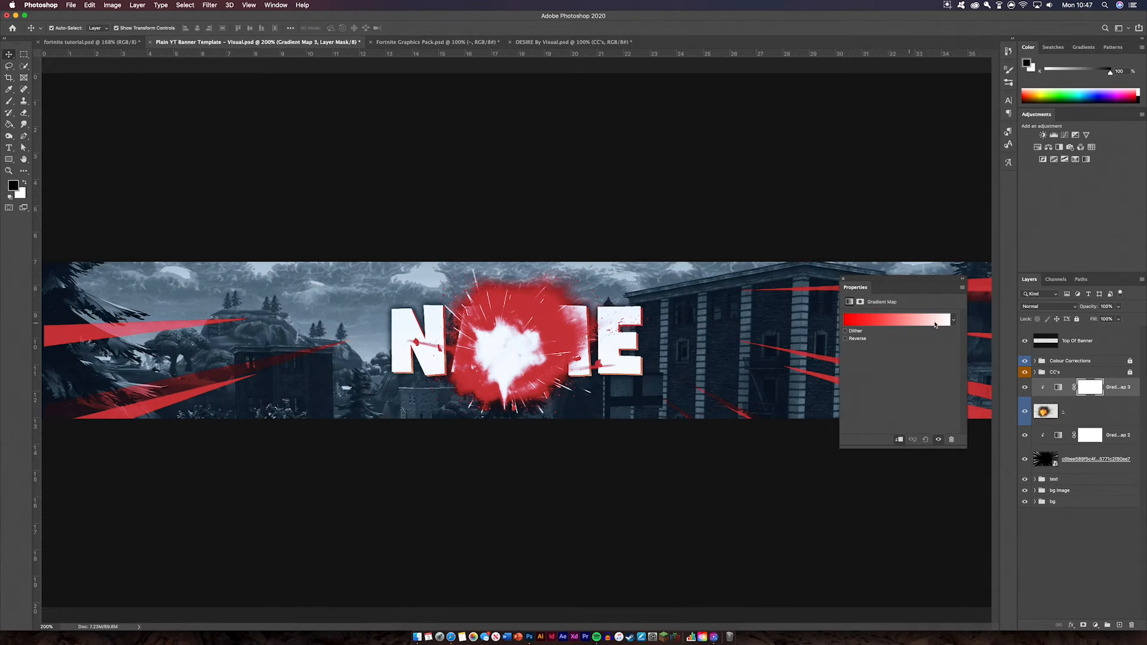
{"action": "left_click", "coordinate": [954, 319]}
{"action": "left_click", "coordinate": [891, 351]}
{"action": "left_click", "coordinate": [918, 308]}
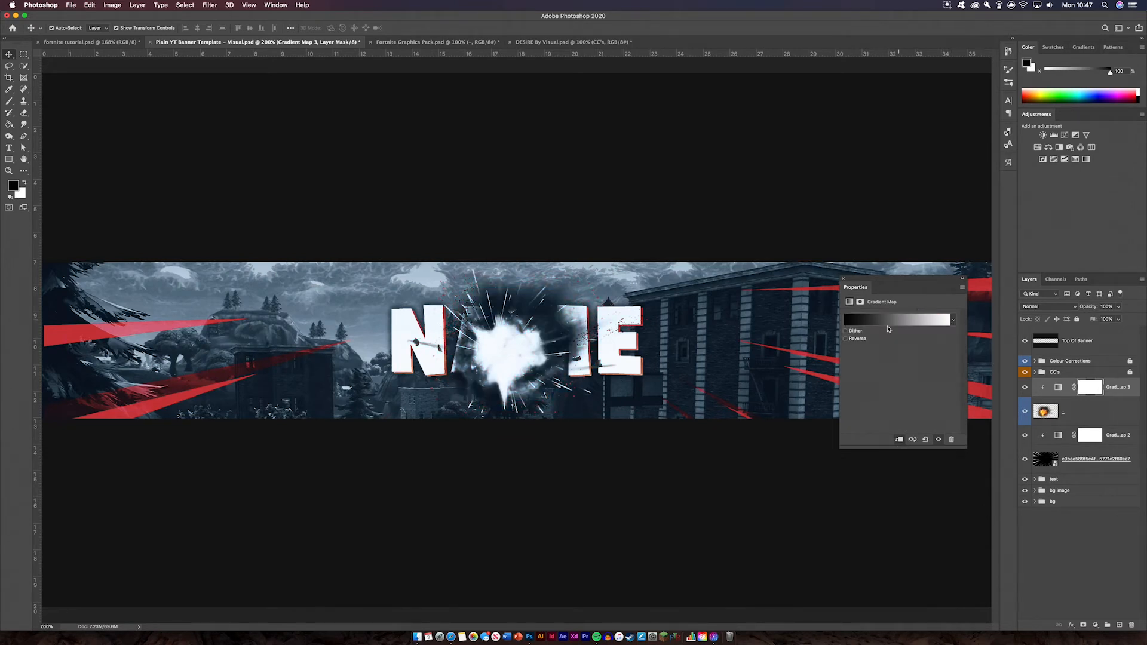
Step: Change the white stop of the explosion's Gradient Map to pure red, ff0000
{"action": "left_click", "coordinate": [896, 321]}
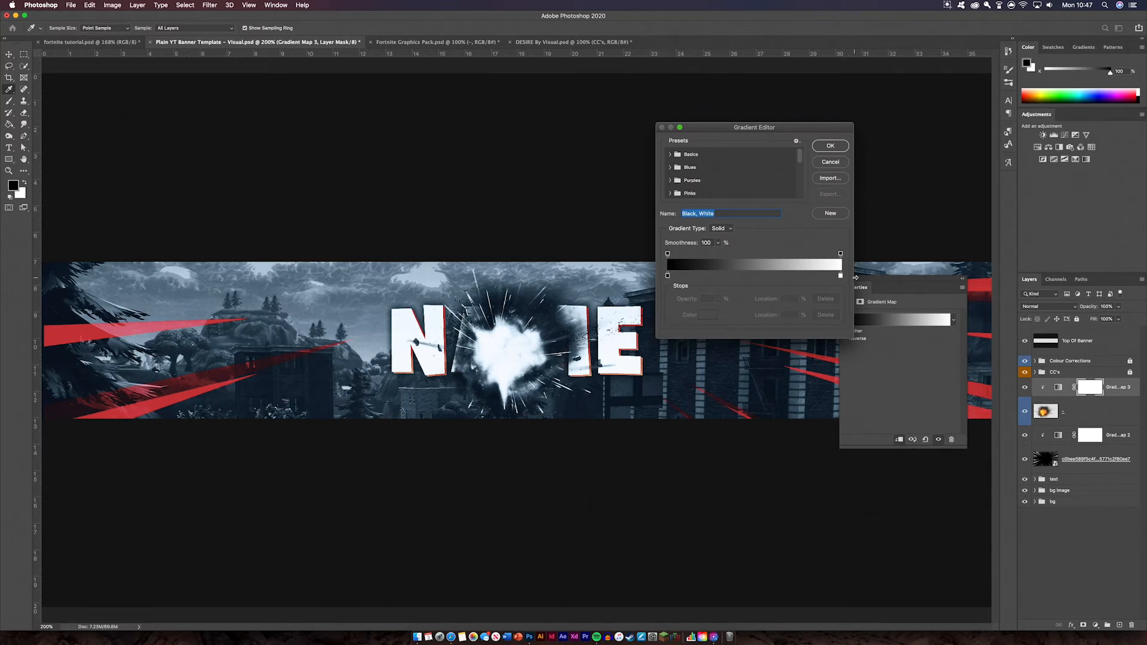
{"action": "left_click", "coordinate": [841, 276]}
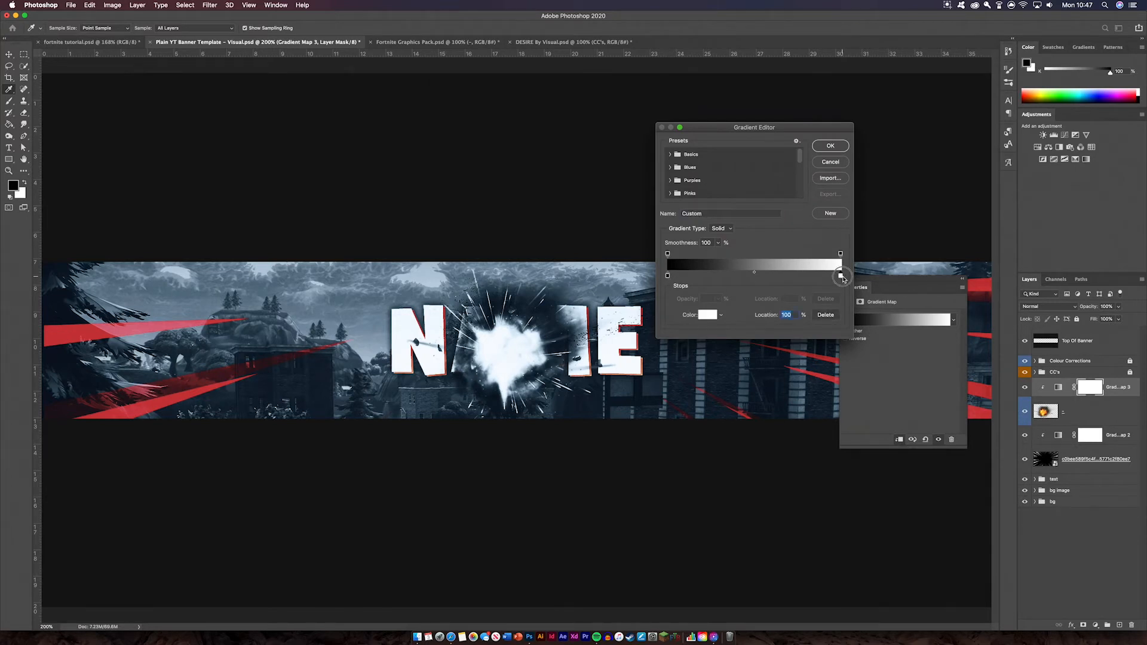
{"action": "double_click", "coordinate": [842, 276]}
{"action": "left_click", "coordinate": [874, 294]}
{"action": "key", "text": "Return"}
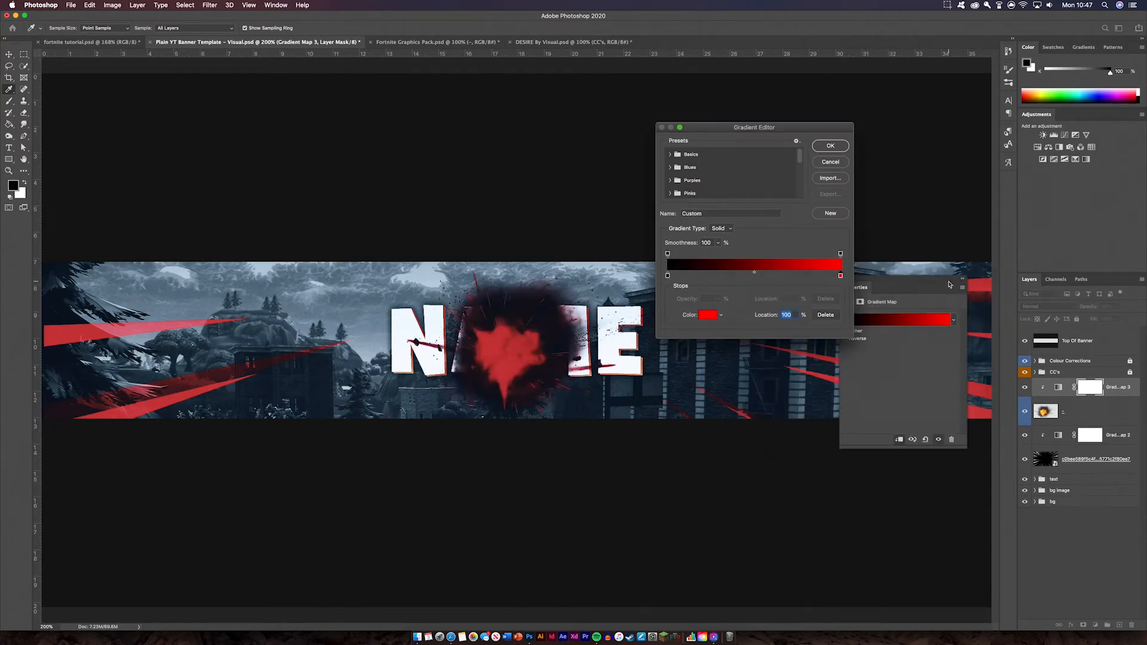
{"action": "left_click_drag", "start_coordinate": [841, 276], "coordinate": [871, 403]}
Step: Set the explosion gradient's black stop to 1d1d1d and its red stop to e30000, and apply the gradient
{"action": "double_click", "coordinate": [668, 276]}
{"action": "left_click_drag", "start_coordinate": [753, 364], "coordinate": [755, 389]}
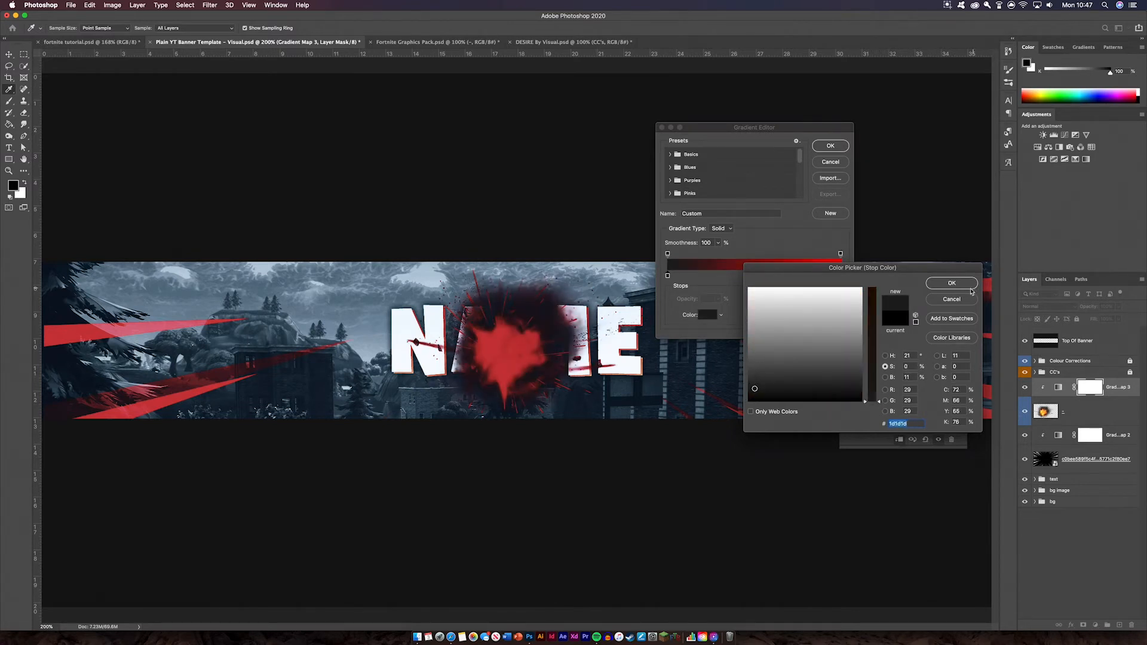
{"action": "left_click", "coordinate": [974, 284]}
{"action": "double_click", "coordinate": [841, 276]}
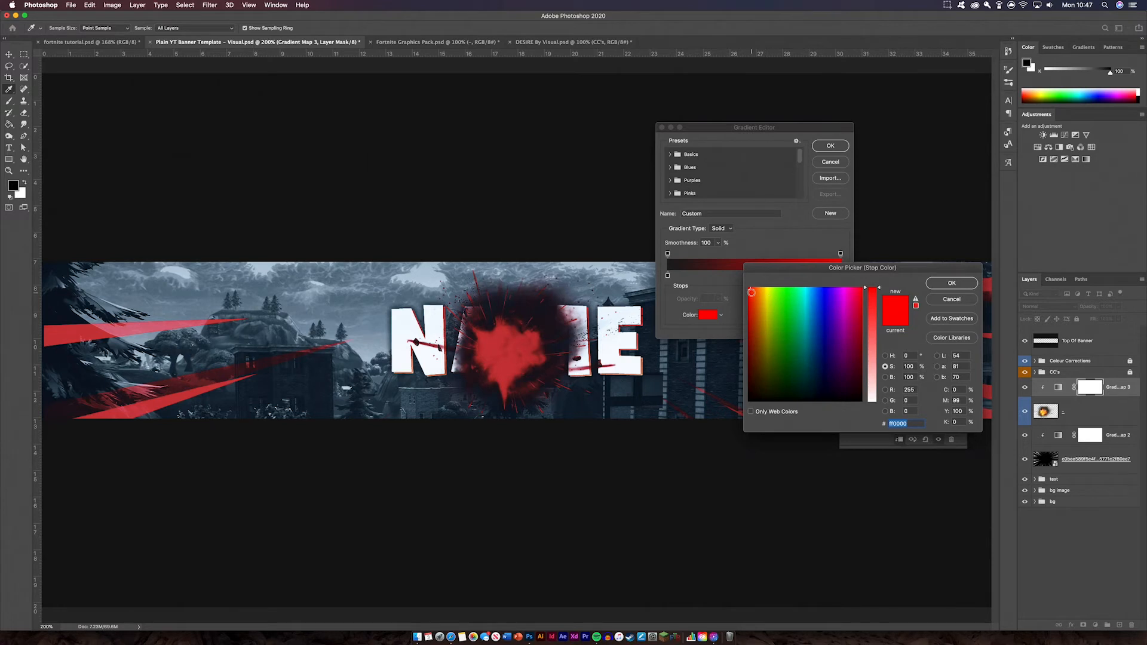
{"action": "mouse_move", "coordinate": [752, 293]}
{"action": "left_mouse_down"}
{"action": "mouse_move", "coordinate": [759, 299]}
{"action": "mouse_move", "coordinate": [742, 300]}
{"action": "left_mouse_up"}
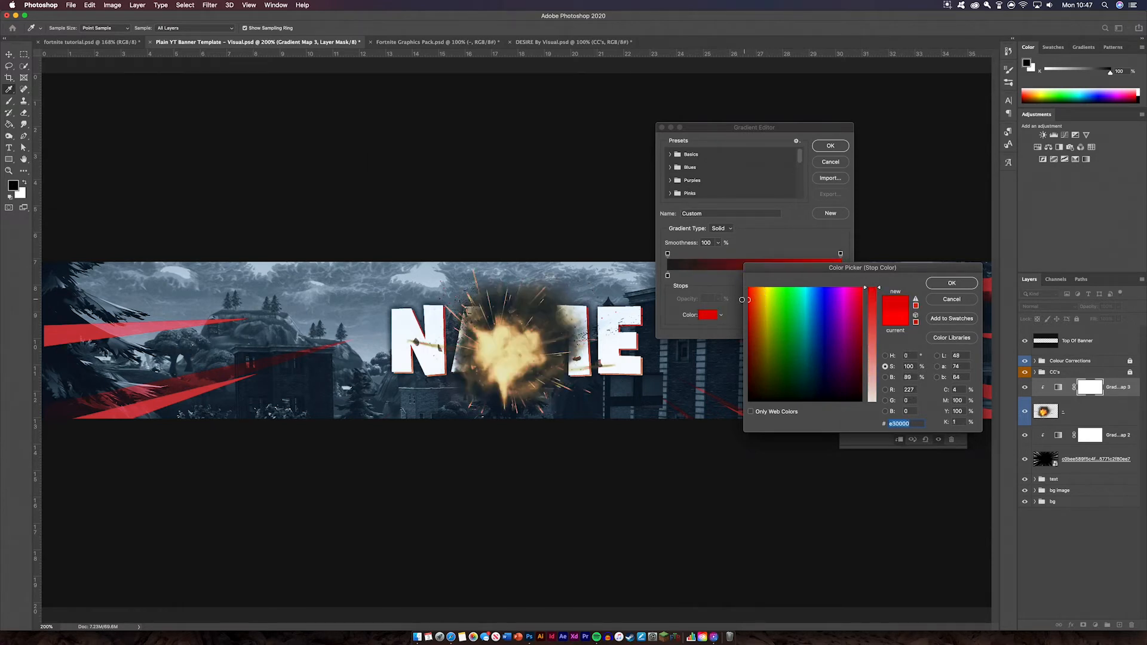
{"action": "left_click", "coordinate": [960, 286]}
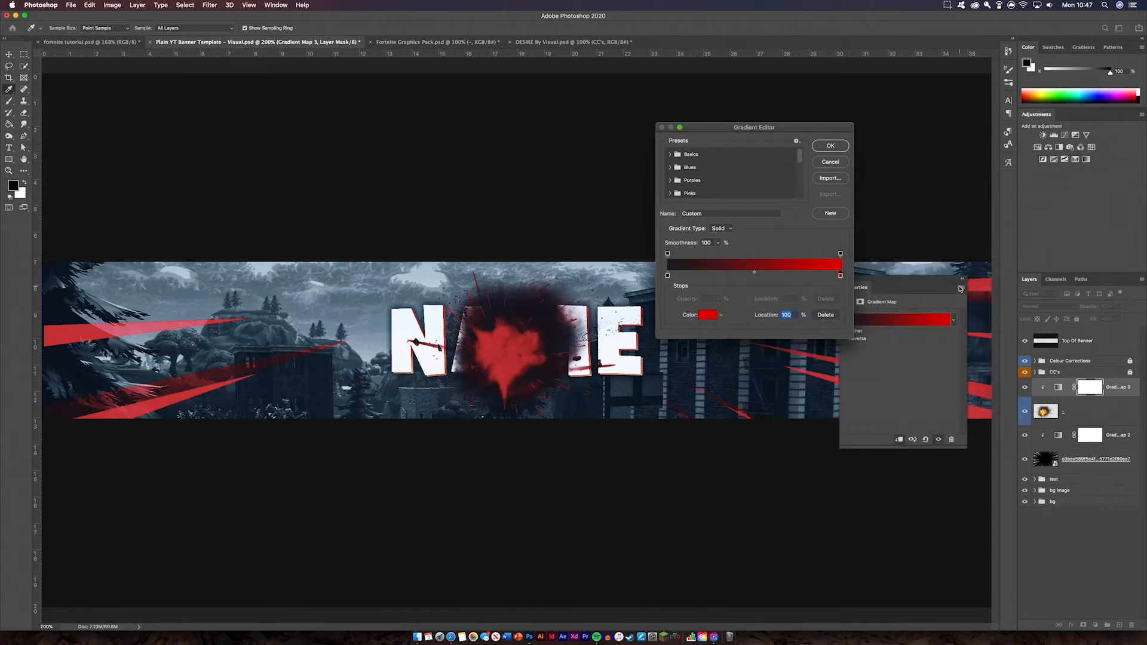
{"action": "left_click", "coordinate": [837, 148]}
{"action": "left_click", "coordinate": [843, 279]}
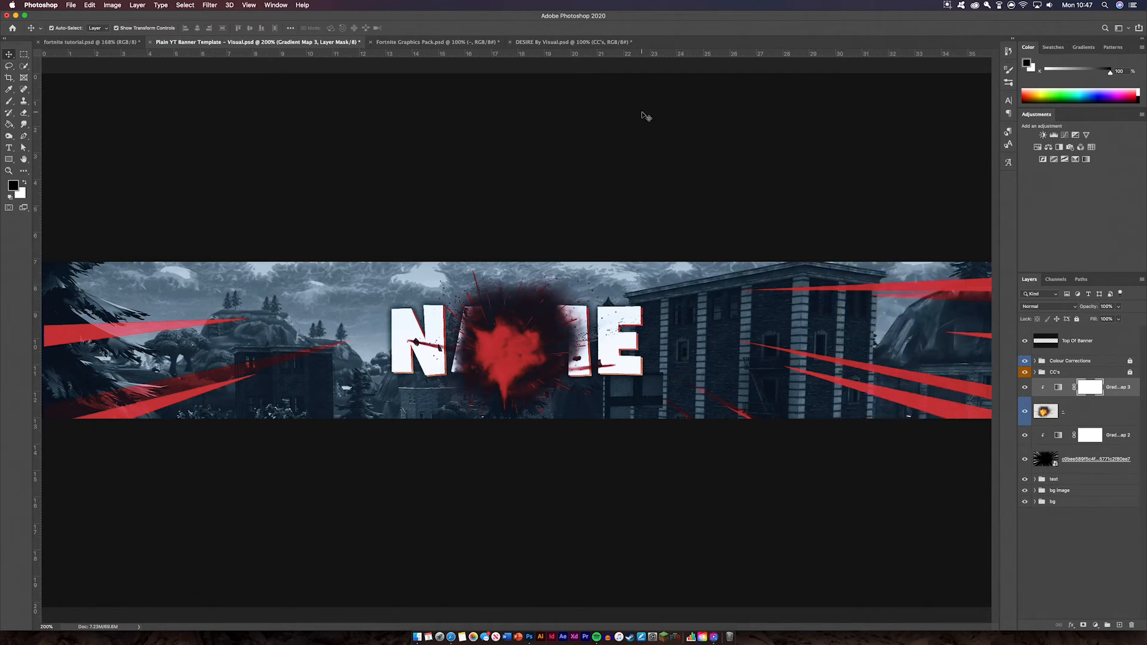
Step: Group the explosion layer with its clipped Gradient Map and name the group "explosion"
{"action": "left_click", "coordinate": [588, 371]}
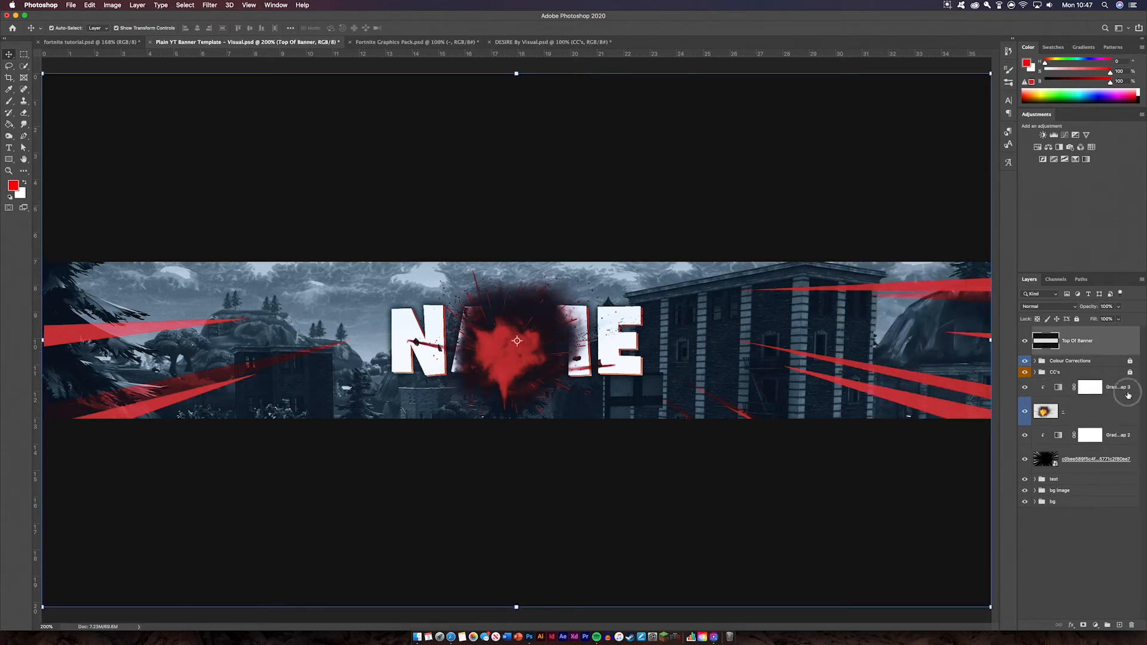
{"action": "left_click", "coordinate": [1112, 416]}
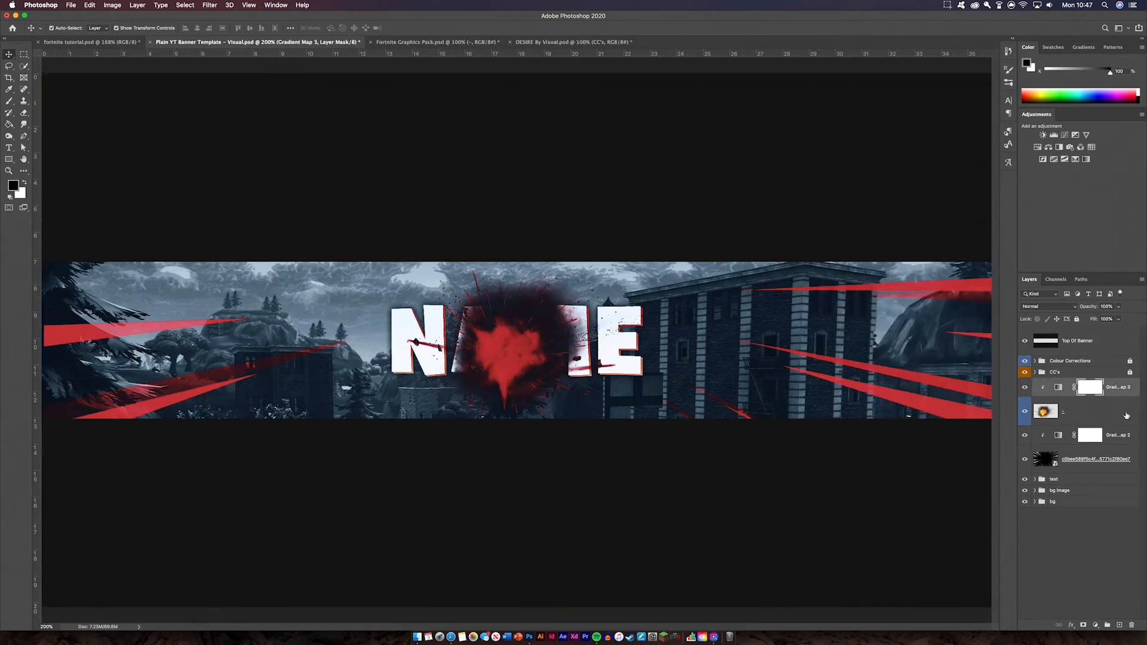
{"action": "left_click", "coordinate": [1108, 625]}
{"action": "double_click", "coordinate": [1067, 384]}
{"action": "type", "text": "explosion"}
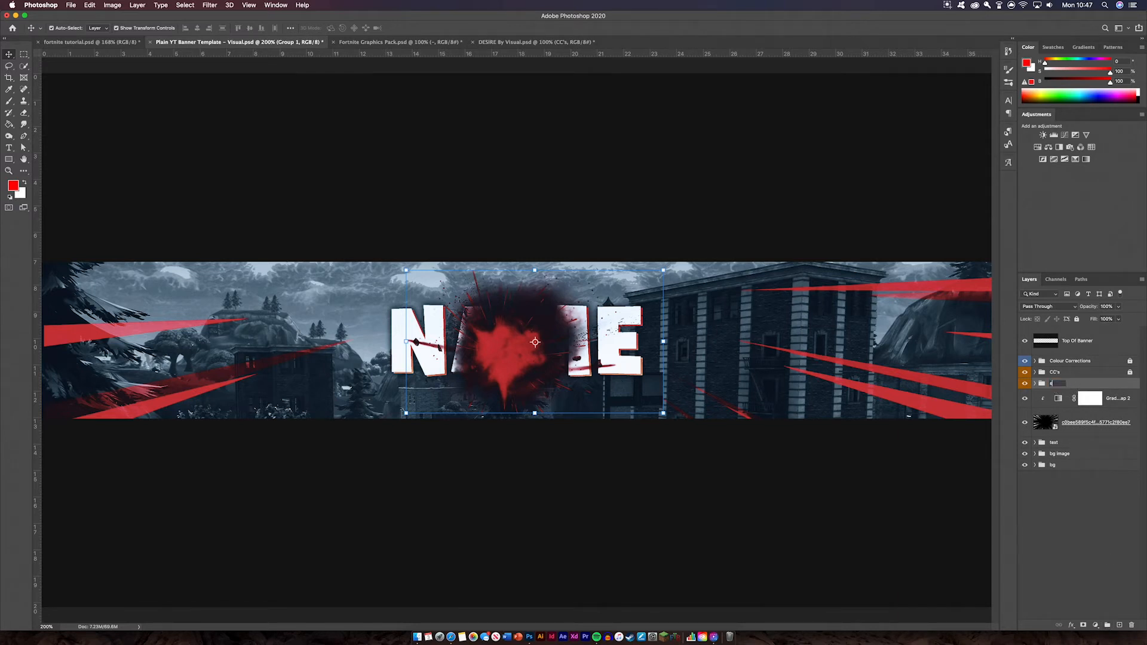
{"action": "key", "text": "Return"}
{"action": "left_click", "coordinate": [679, 512]}
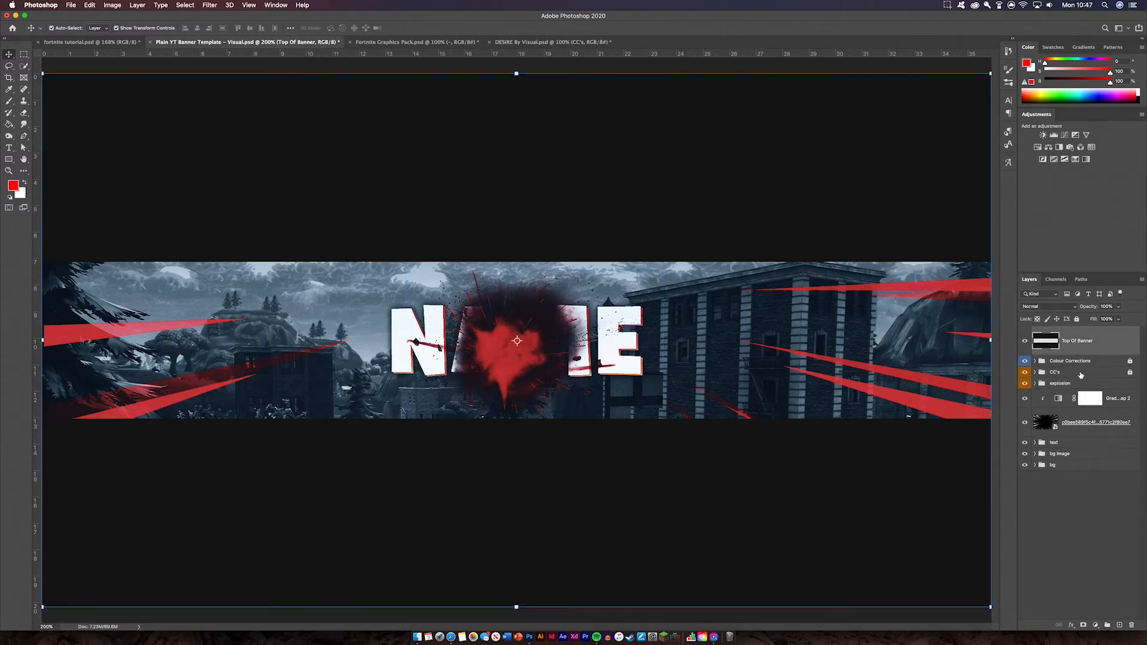
Step: Move the explosion group below the text group and above the bg image group, so it sits behind the title
{"action": "double_click", "coordinate": [1083, 386]}
{"action": "left_click", "coordinate": [1123, 208]}
{"action": "left_click_drag", "start_coordinate": [1097, 388], "coordinate": [1098, 453]}
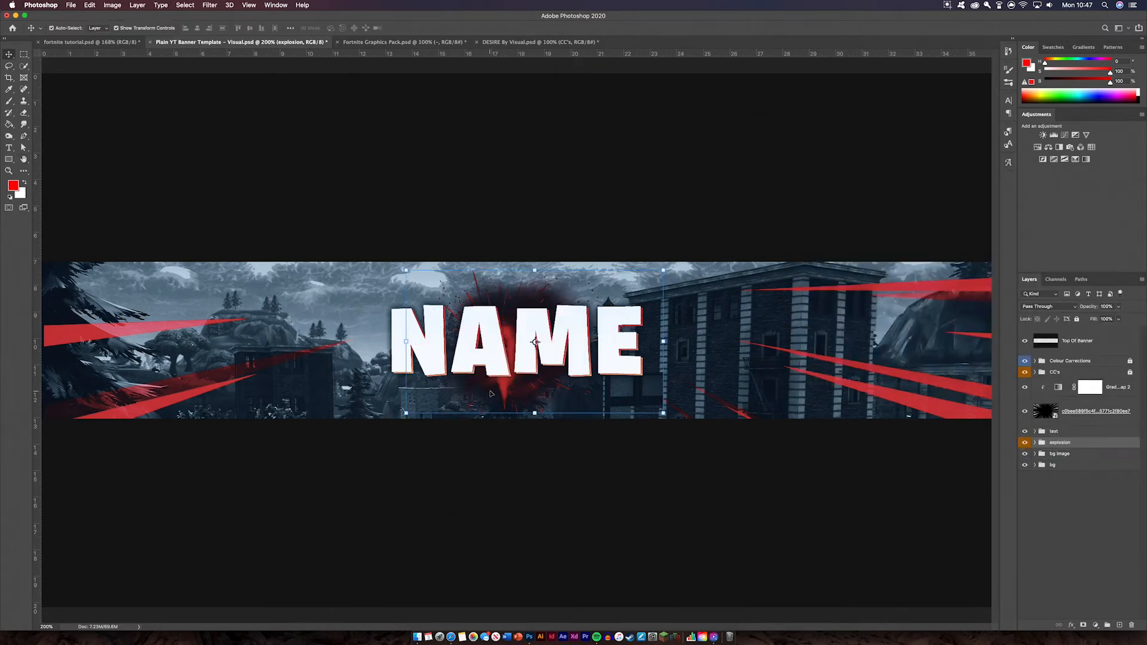
Step: Enlarge the explosion group to about 112% with Free Transform, shift it slightly sideways behind the title's middle, and commit
{"action": "left_click_drag", "start_coordinate": [406, 271], "coordinate": [392, 262]}
{"action": "left_click_drag", "start_coordinate": [664, 413], "coordinate": [682, 429]}
{"action": "mouse_move", "coordinate": [503, 340]}
{"action": "left_mouse_down"}
{"action": "mouse_move", "coordinate": [529, 342]}
{"action": "mouse_move", "coordinate": [517, 341]}
{"action": "left_mouse_up"}
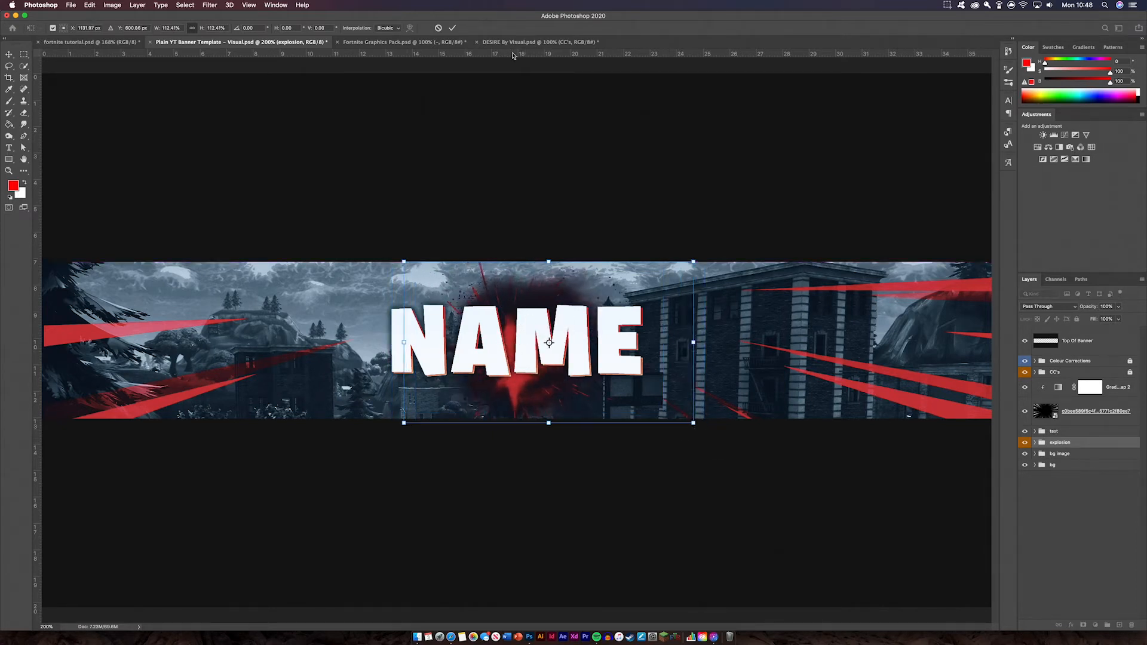
{"action": "left_click", "coordinate": [452, 28]}
{"action": "left_click", "coordinate": [1116, 347]}
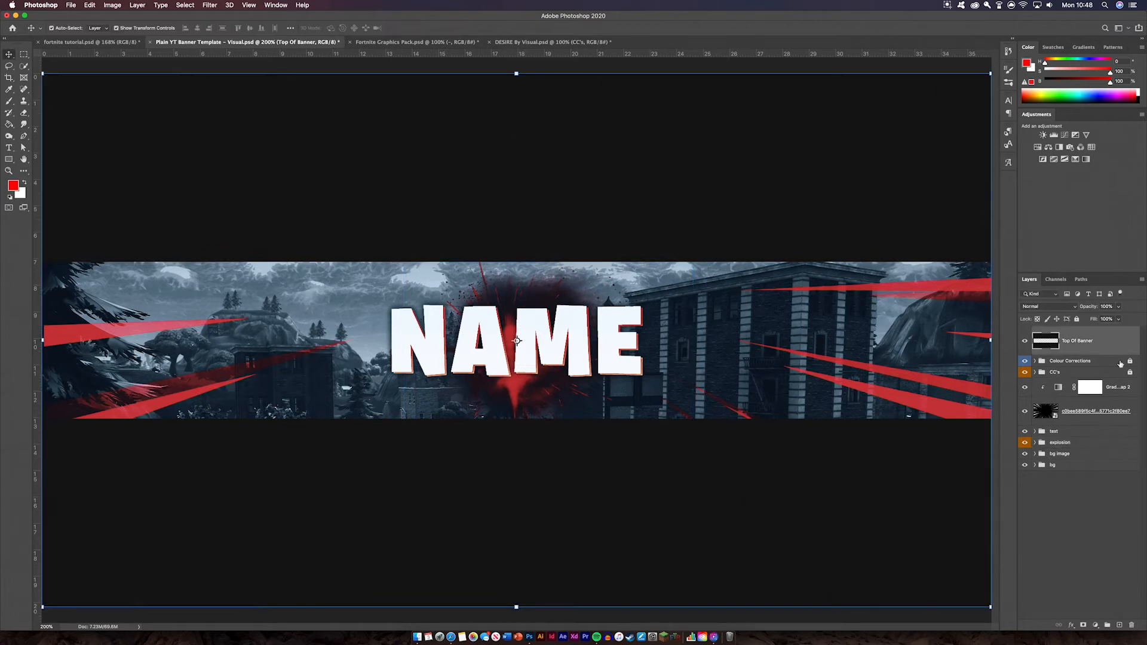
Step: Duplicate the explosion group twice
{"action": "left_click", "coordinate": [1090, 443]}
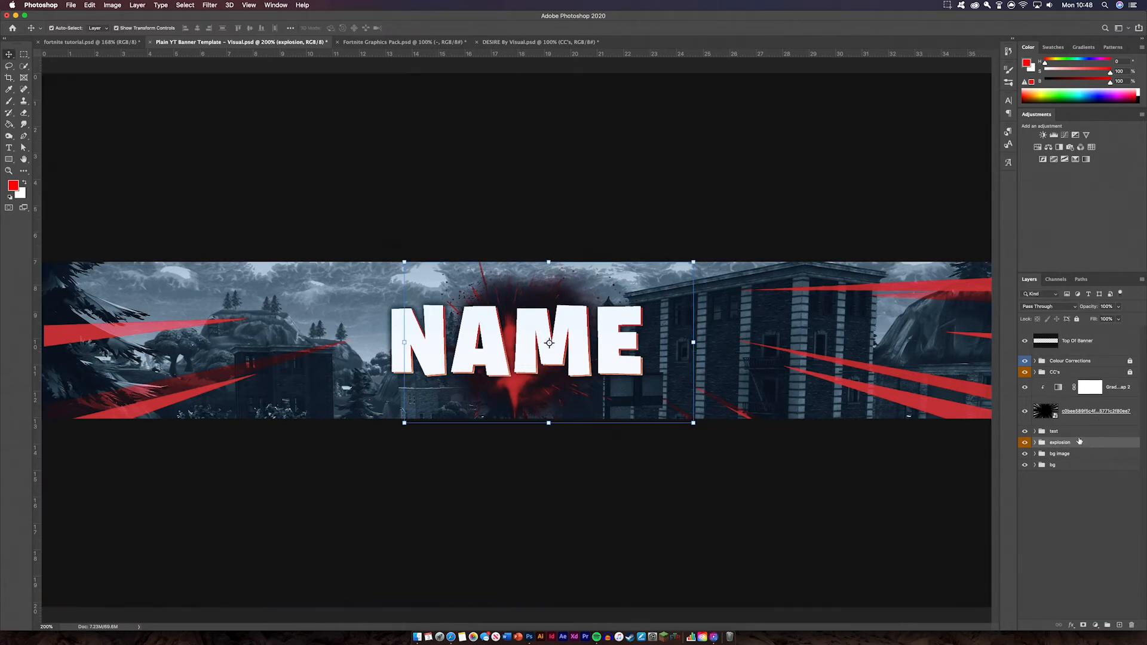
{"action": "key", "text": "super+j"}
{"action": "key", "text": "super+j"}
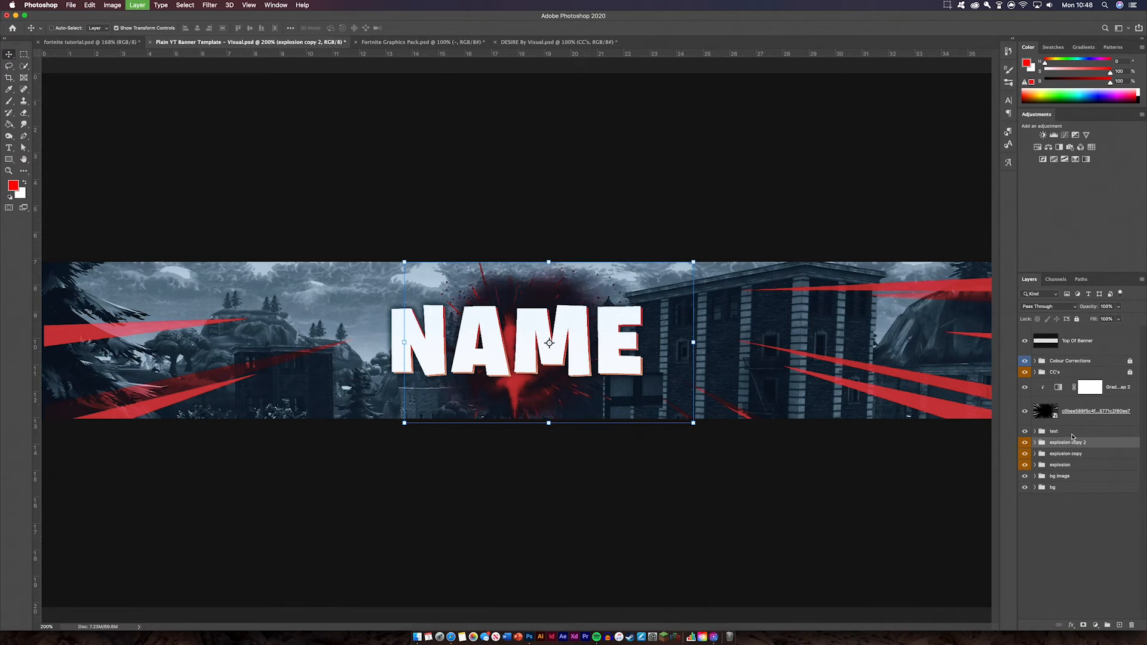
Step: Move the explosion copy 2 group with Free Transform to the upper-left corner of the banner strip, and commit
{"action": "key", "text": "super+t"}
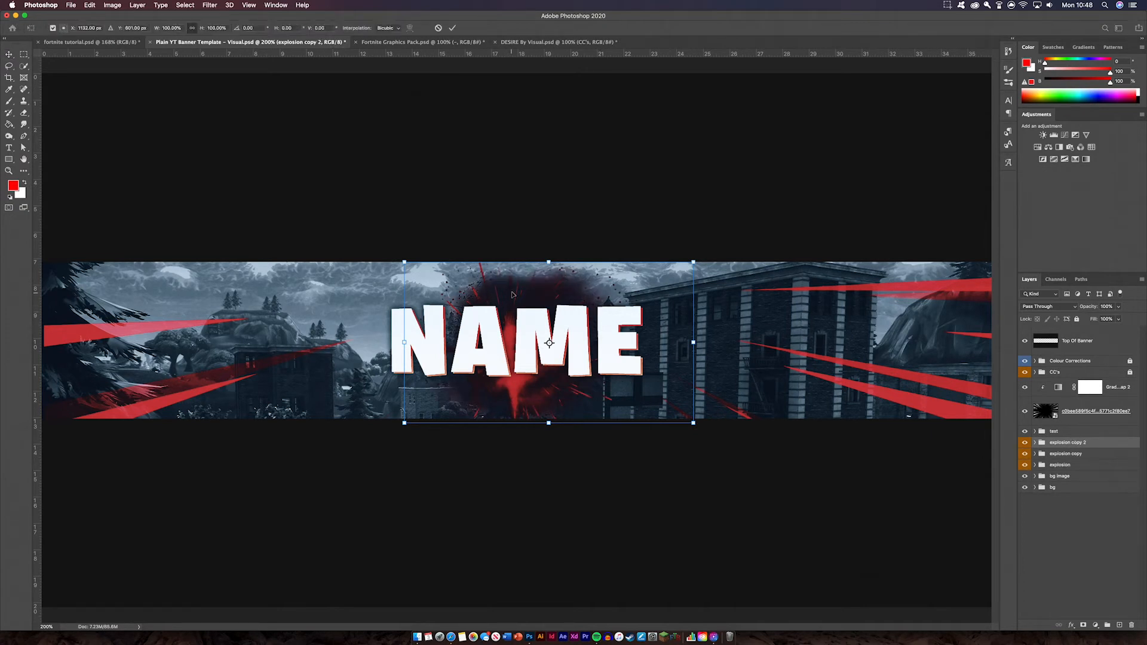
{"action": "key", "text": "super+minus"}
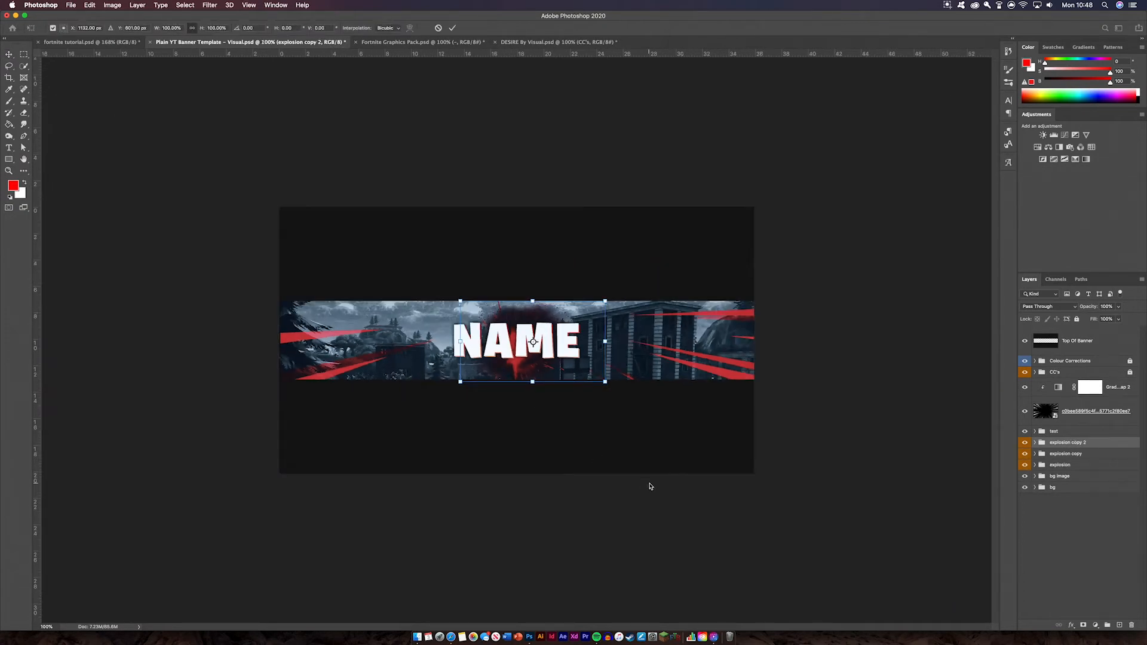
{"action": "key", "text": "Return"}
{"action": "left_click_drag", "start_coordinate": [664, 507], "coordinate": [683, 414]}
{"action": "left_click", "coordinate": [485, 87]}
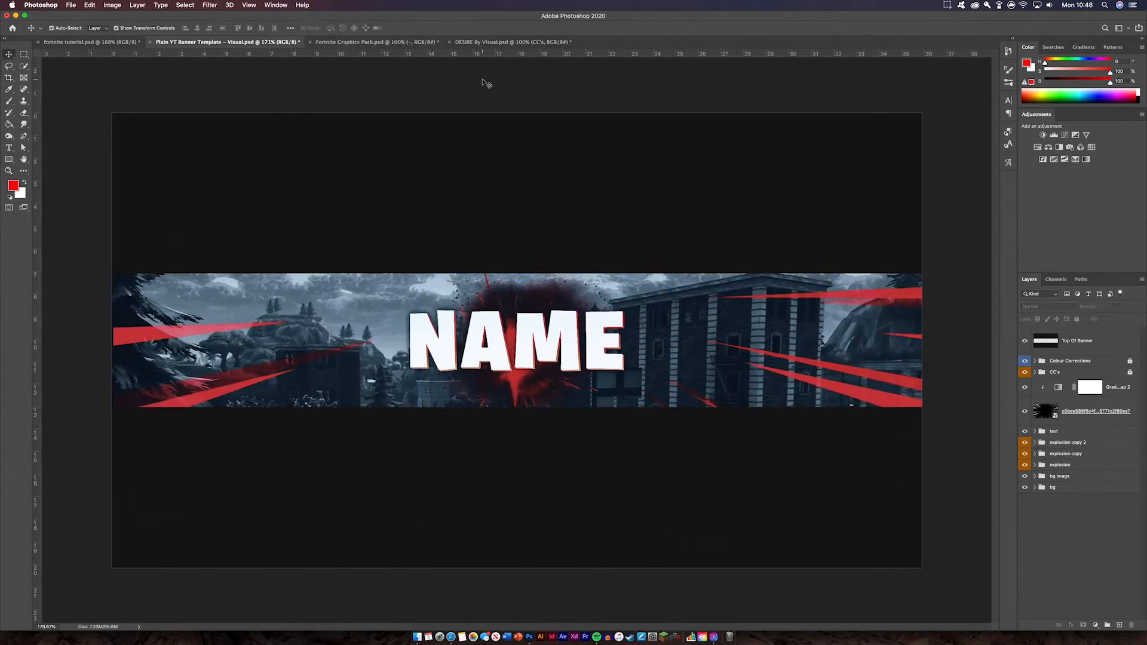
{"action": "left_click", "coordinate": [1113, 442]}
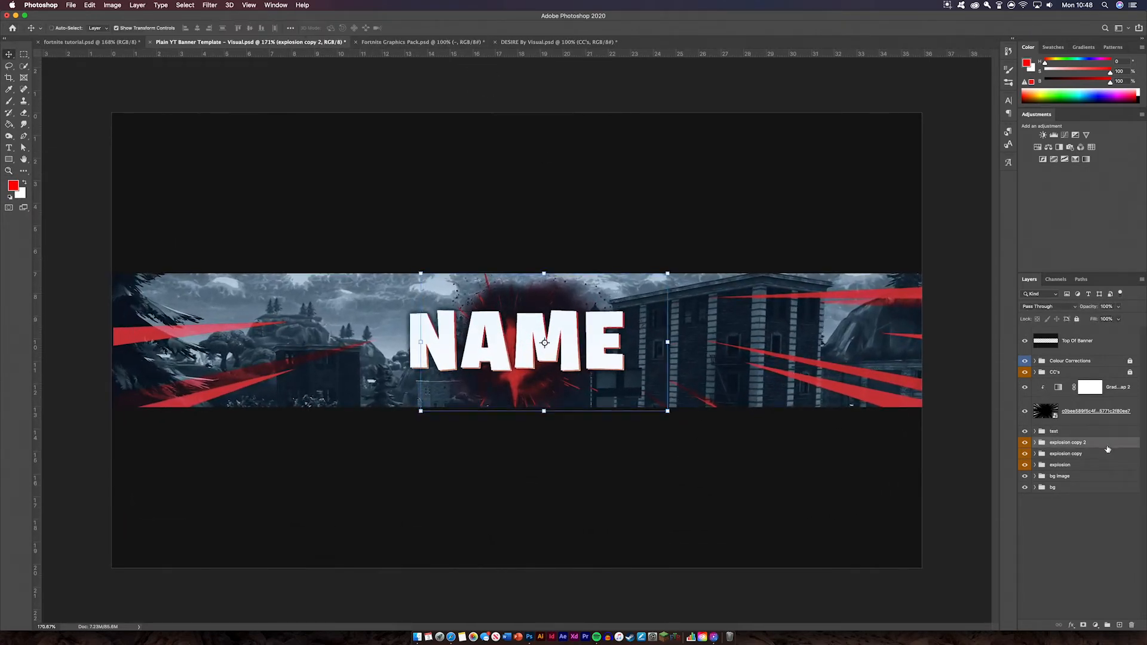
{"action": "key", "text": "super+t"}
{"action": "left_click_drag", "start_coordinate": [521, 302], "coordinate": [138, 283]}
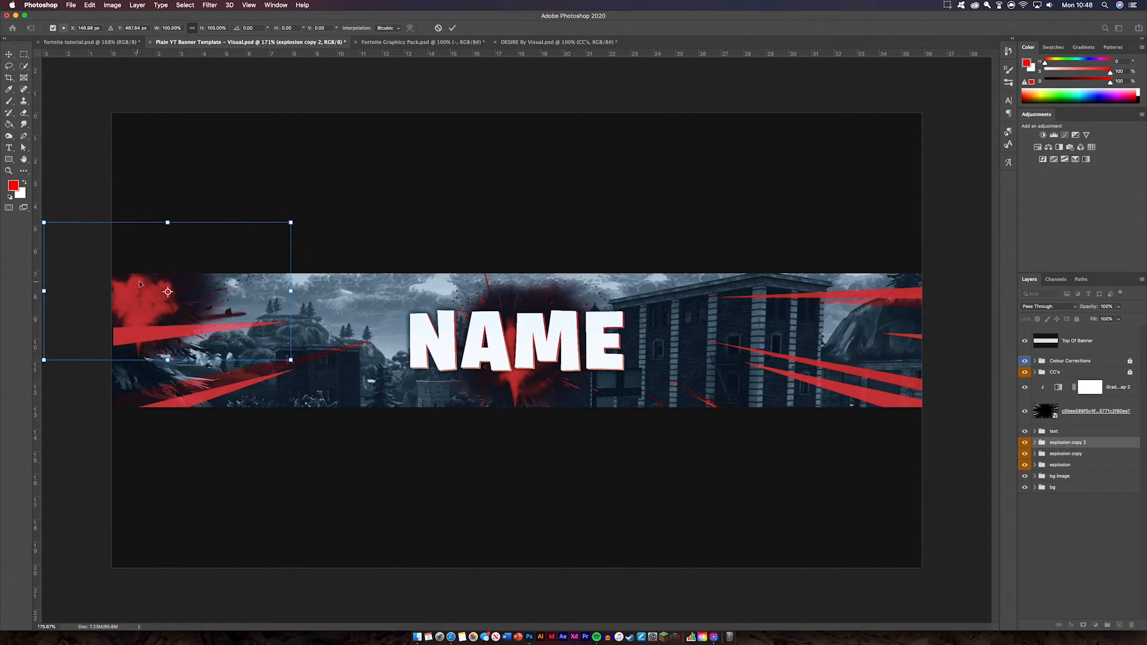
{"action": "left_click", "coordinate": [452, 27]}
{"action": "left_click", "coordinate": [1088, 412]}
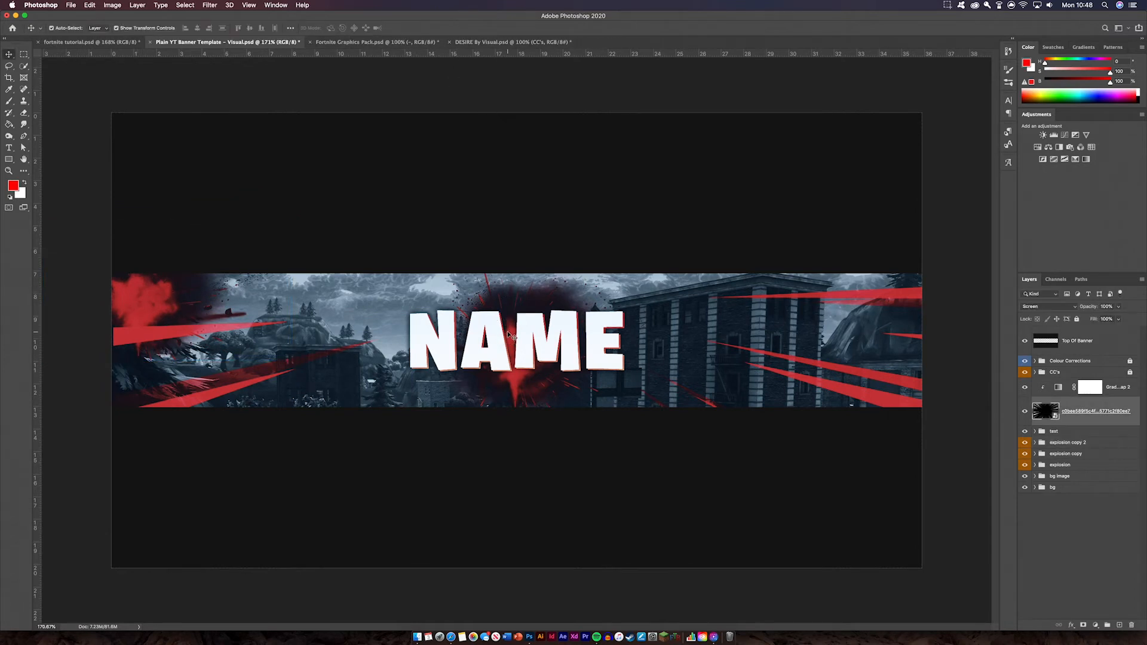
Step: Move the explosion copy group to the banner strip's lower-right corner, rotate it about -12°, and commit
{"action": "left_click", "coordinate": [1107, 458]}
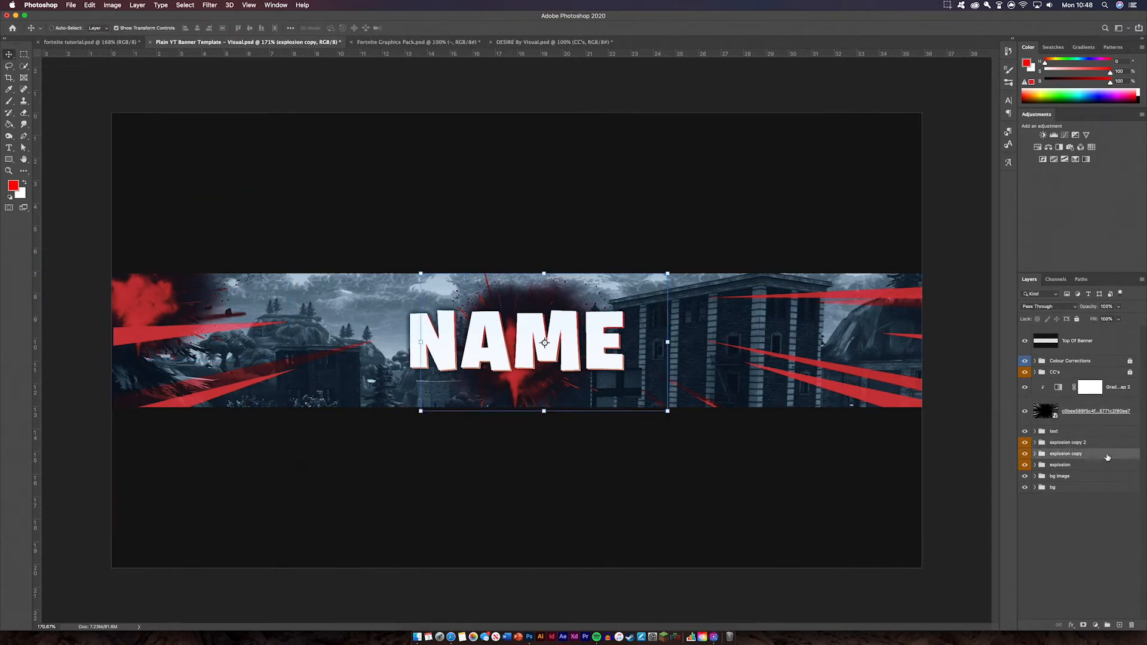
{"action": "key", "text": "super+t"}
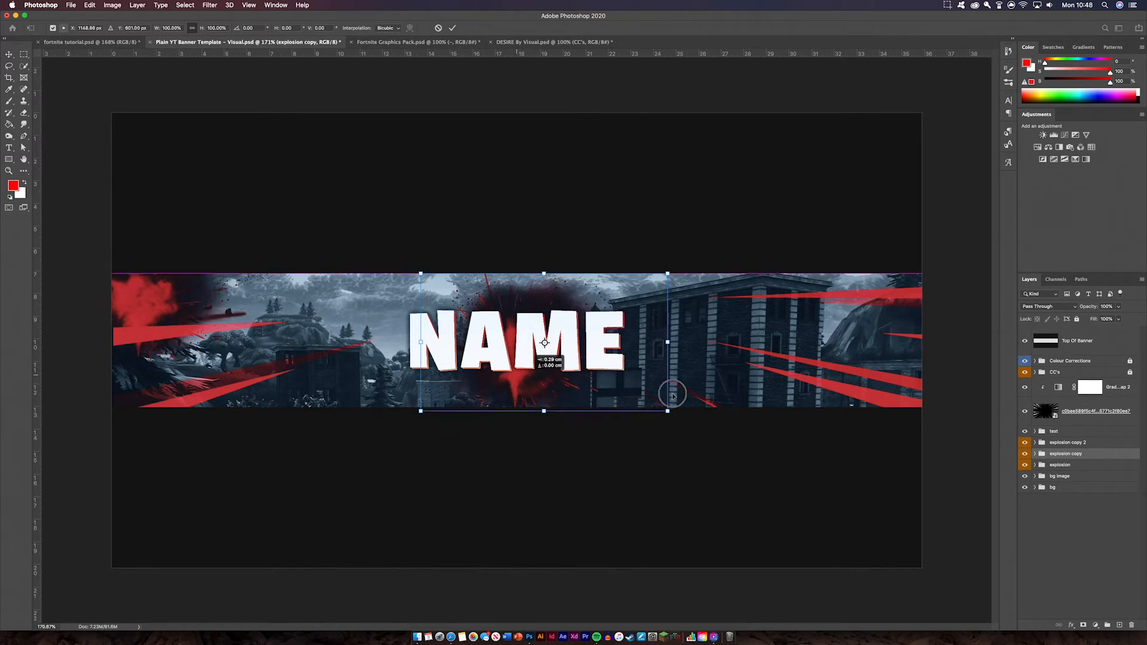
{"action": "left_click_drag", "start_coordinate": [481, 346], "coordinate": [837, 389]}
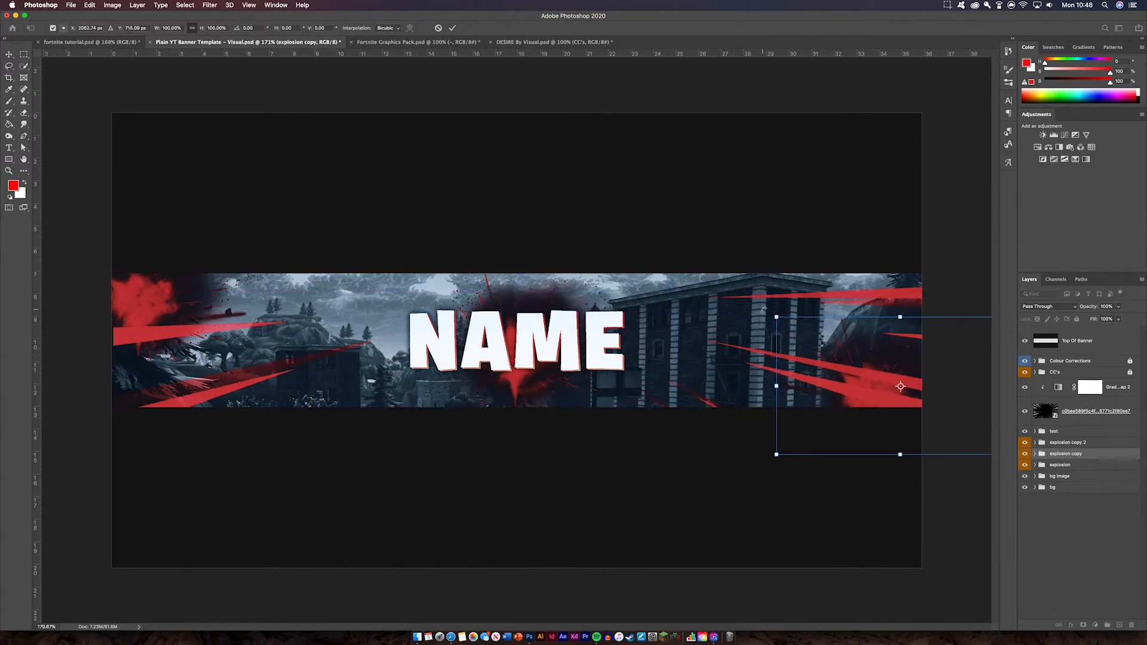
{"action": "left_click_drag", "start_coordinate": [757, 319], "coordinate": [756, 342]}
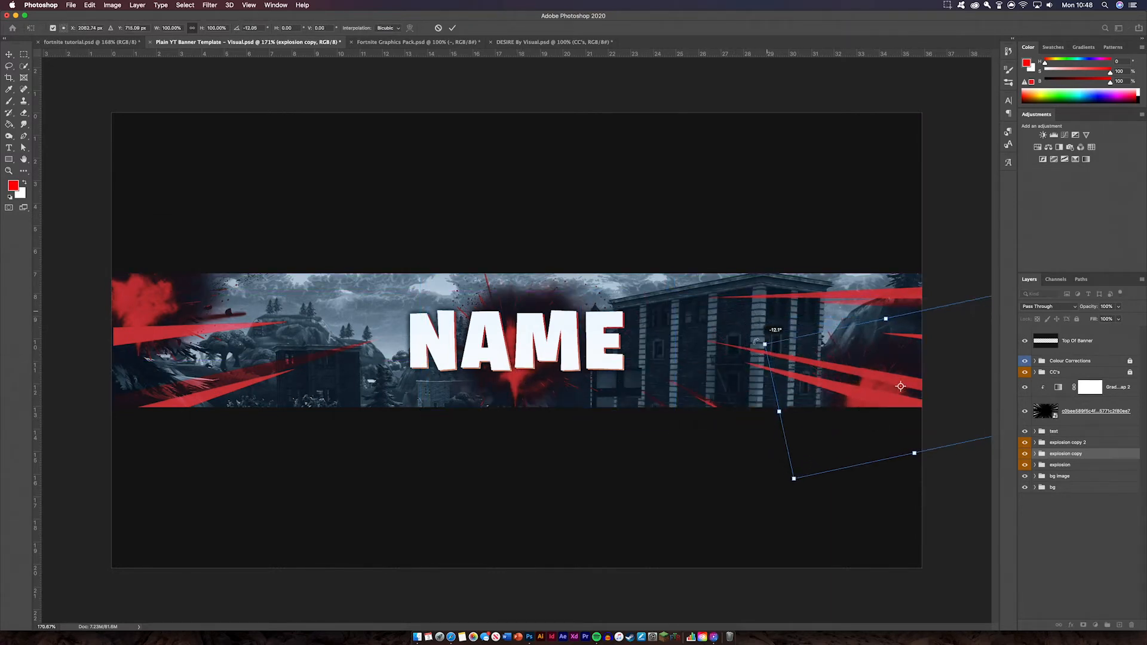
{"action": "left_click", "coordinate": [452, 28]}
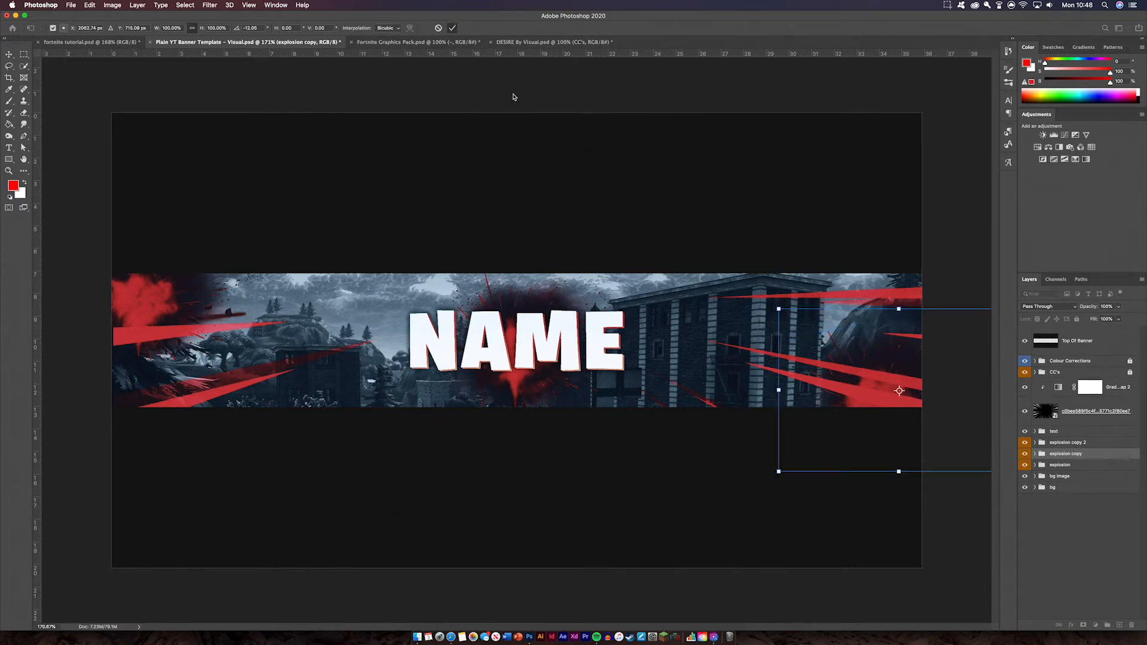
Step: Lock the speed-lines layer, then shift explosion copy 2 further into the banner's upper-left corner and rotate it about 10°
{"action": "left_click", "coordinate": [147, 300]}
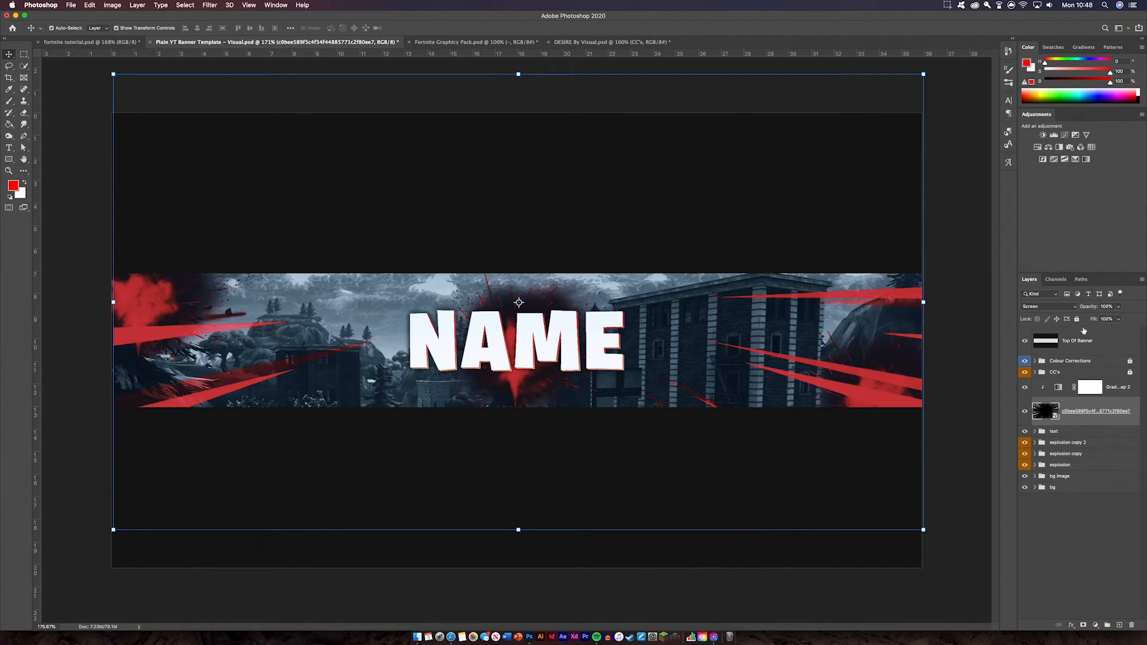
{"action": "left_click", "coordinate": [1104, 446]}
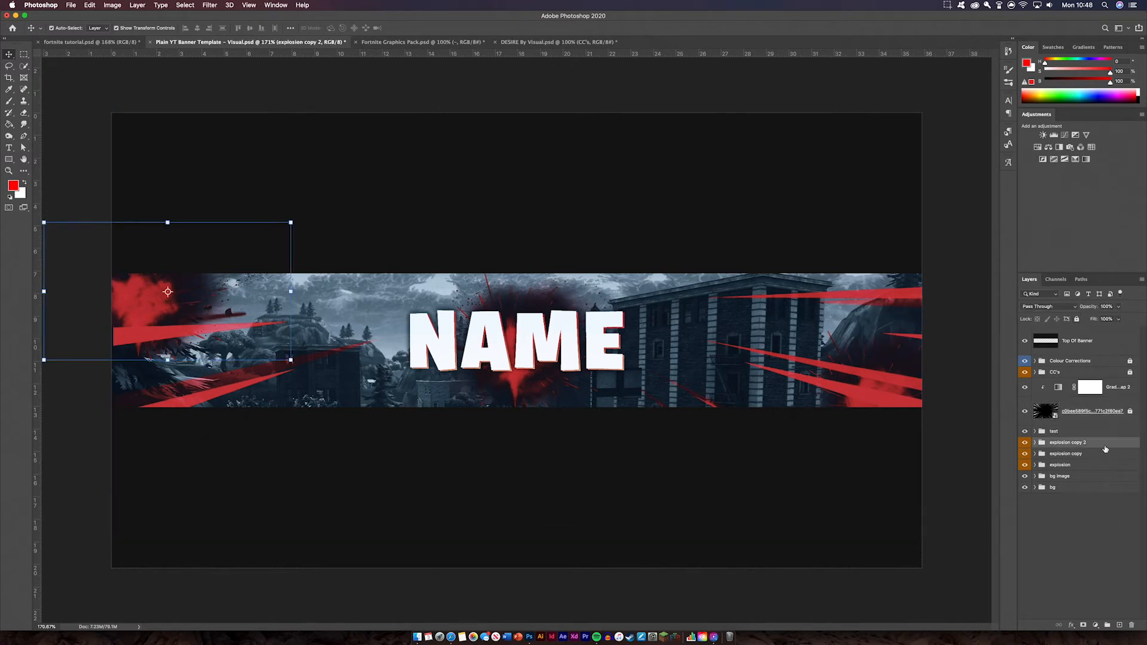
{"action": "key", "text": "super+t"}
{"action": "left_click_drag", "start_coordinate": [119, 282], "coordinate": [107, 280]}
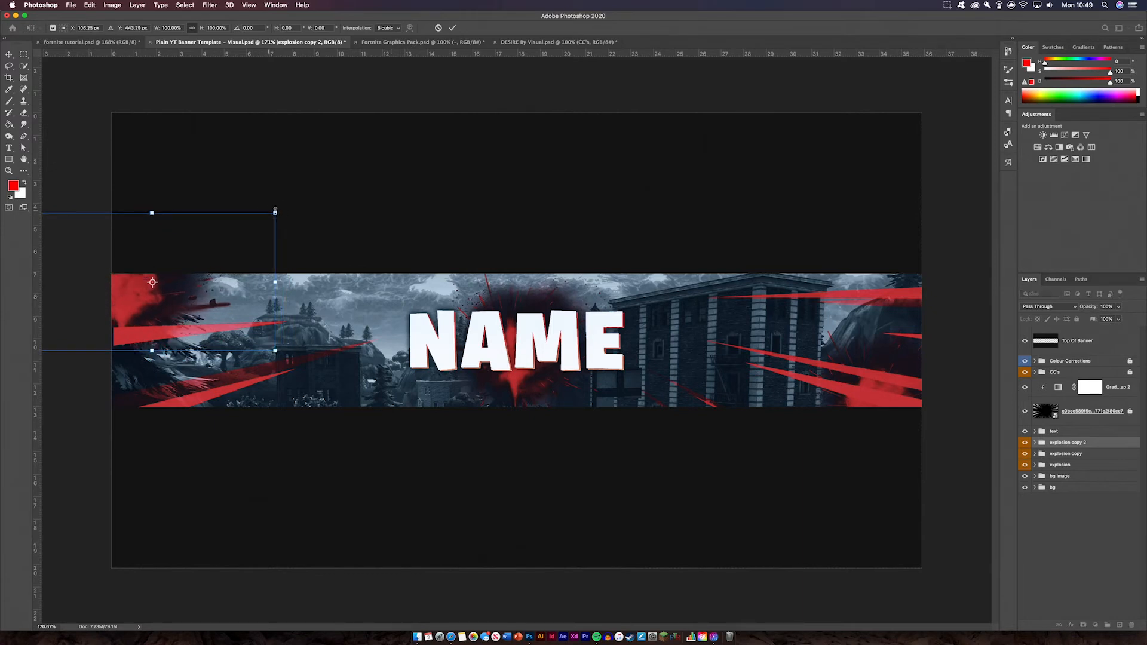
{"action": "left_click_drag", "start_coordinate": [289, 233], "coordinate": [302, 226]}
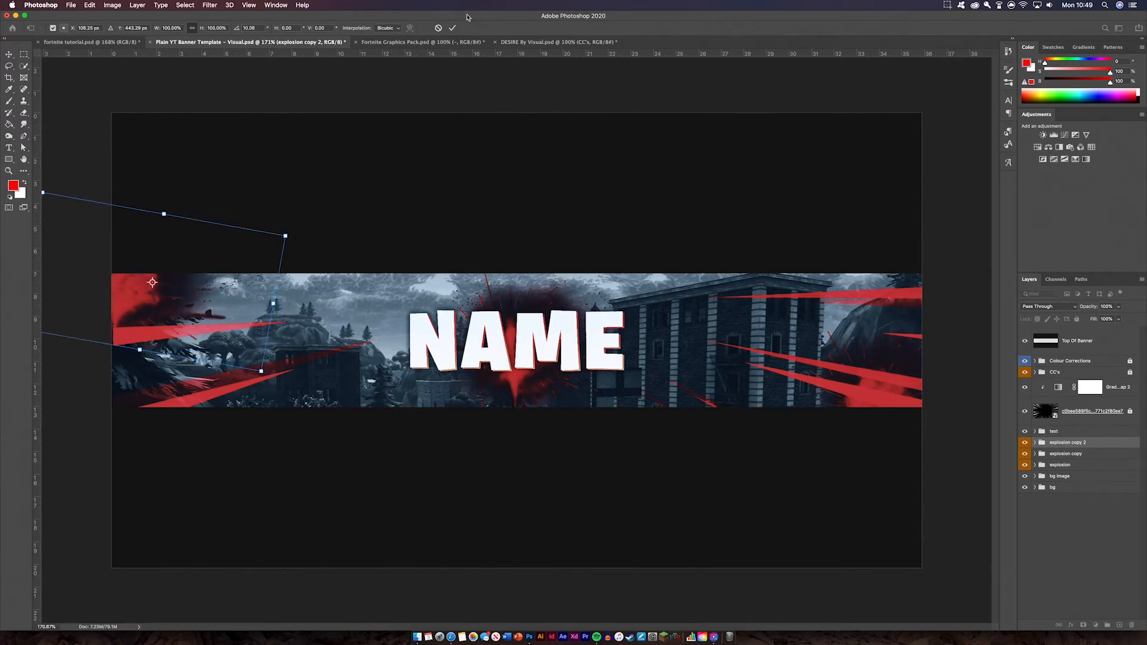
{"action": "left_click", "coordinate": [453, 28]}
{"action": "left_click", "coordinate": [477, 71]}
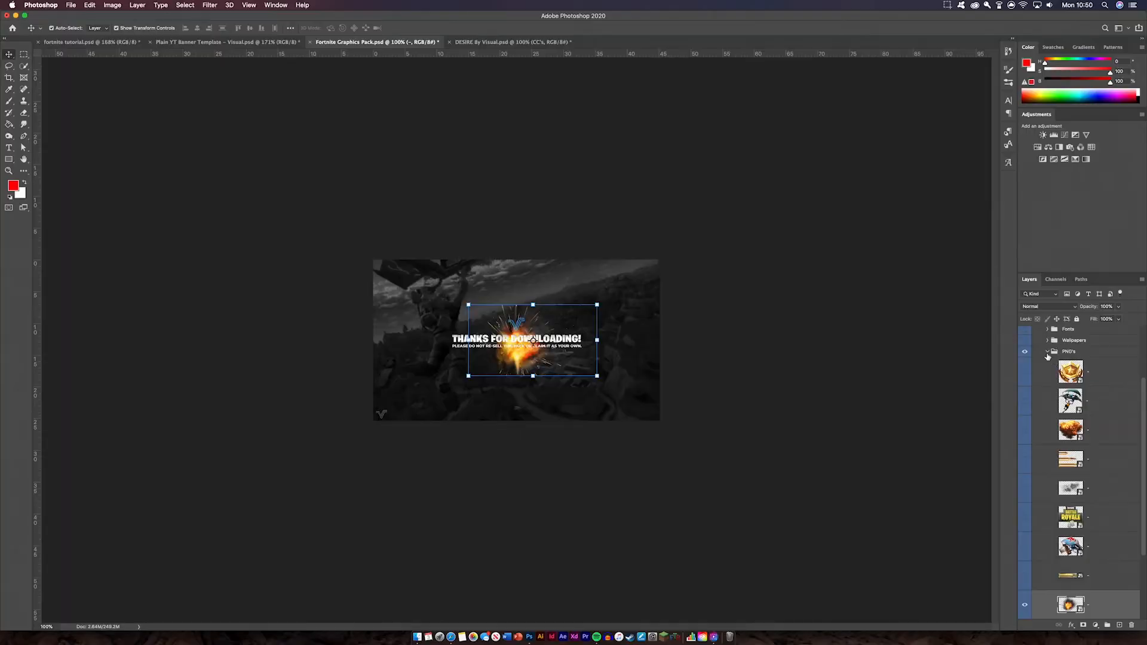
Step: Collapse and hide the PNG's group in Fortnite Graphics Pack.psd, and hide the CC's group in DESIRE By Visual.psd
{"action": "left_click", "coordinate": [1047, 353]}
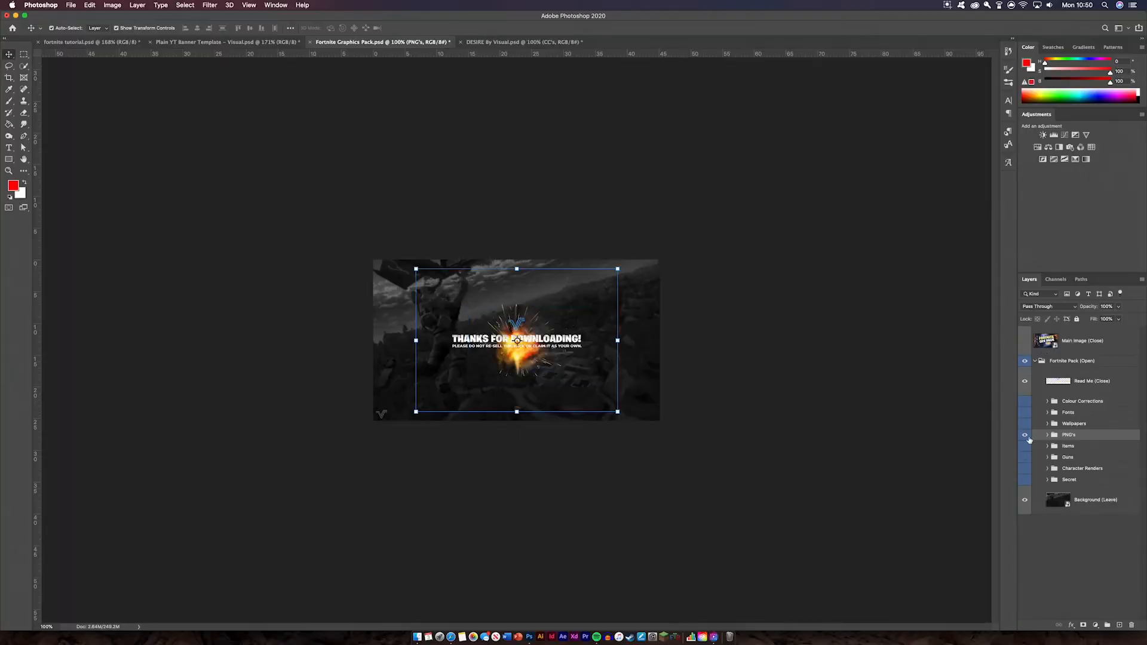
{"action": "left_click", "coordinate": [1025, 435]}
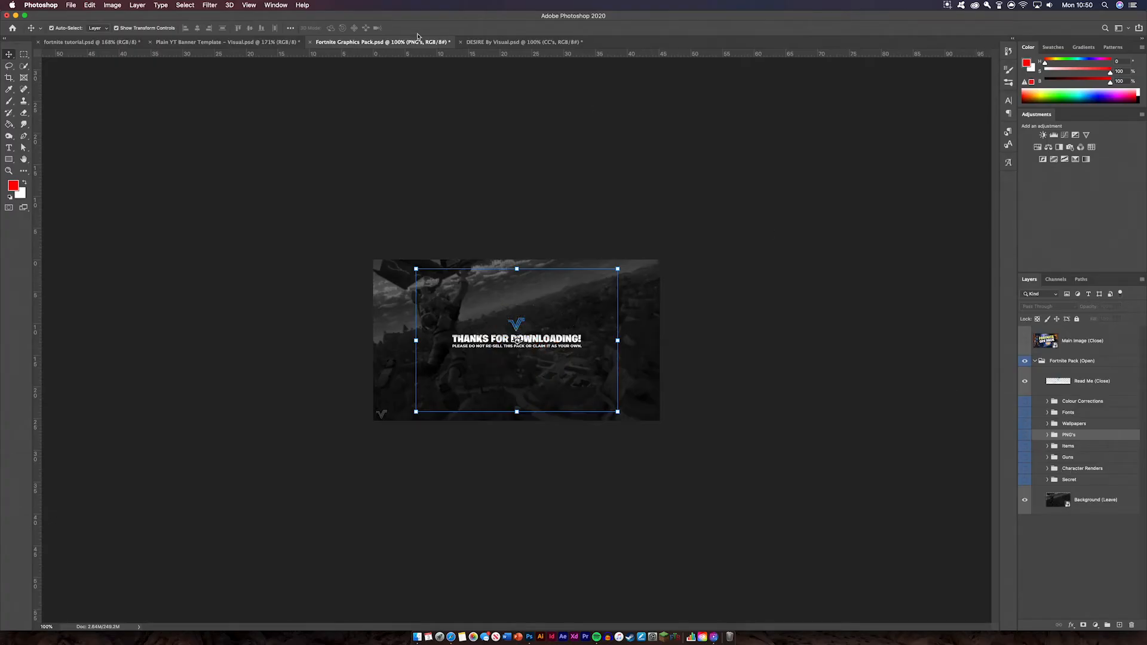
{"action": "left_click", "coordinate": [565, 42]}
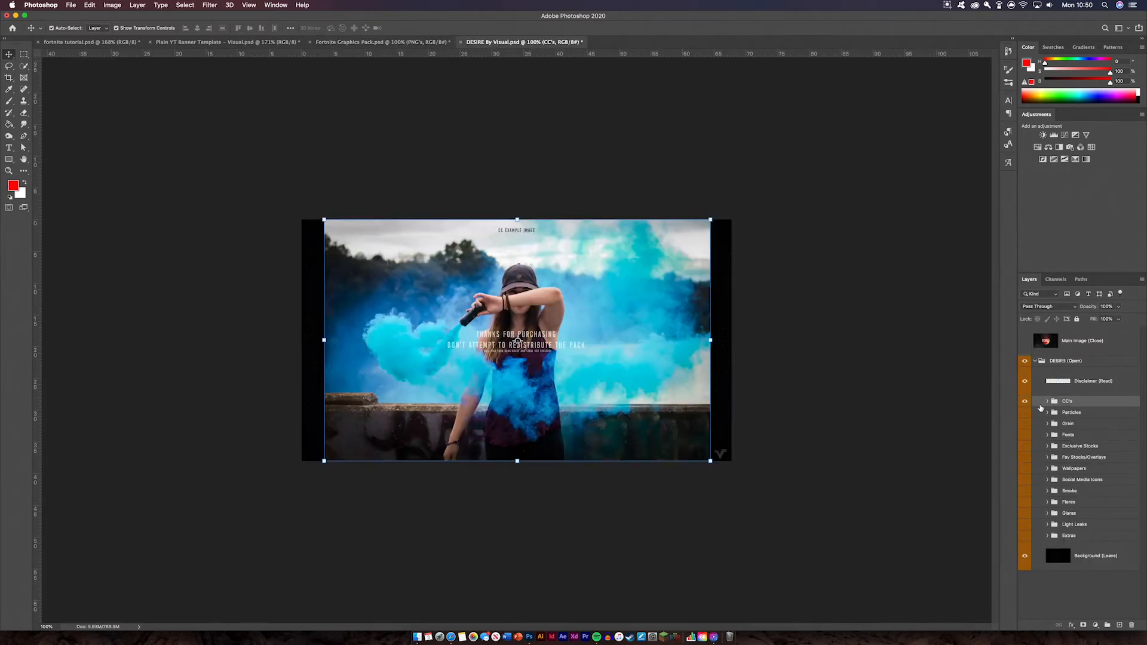
{"action": "left_click", "coordinate": [1026, 402]}
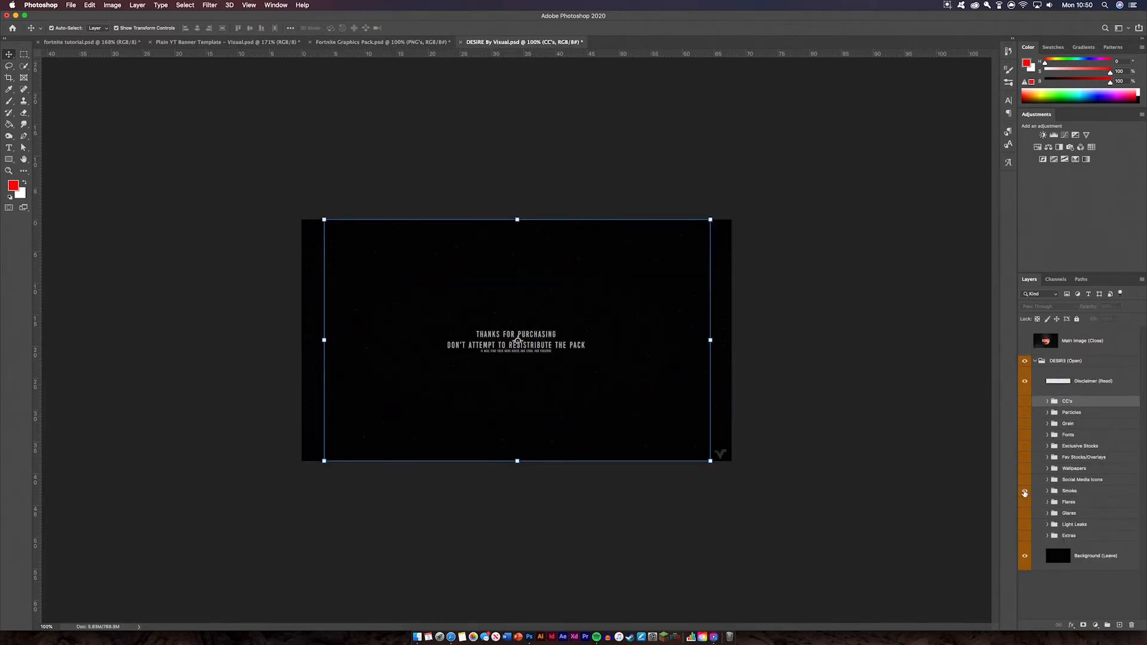
Step: Show and expand the Smoke group, expand its Group 1 copy, and inspect the red Gradient Map inside it
{"action": "left_click", "coordinate": [1025, 492]}
{"action": "left_click", "coordinate": [1048, 491]}
{"action": "scroll", "coordinate": [1094, 550], "scroll_direction": "down", "scroll_amount": 4}
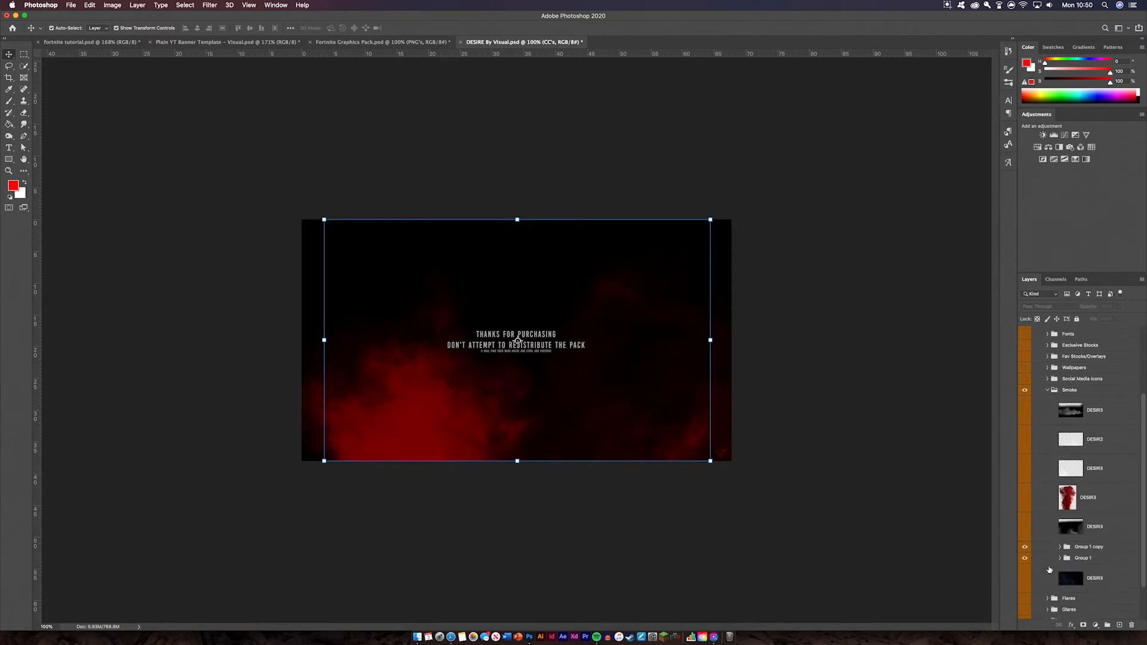
{"action": "scroll", "coordinate": [1066, 551], "scroll_direction": "down", "scroll_amount": 1}
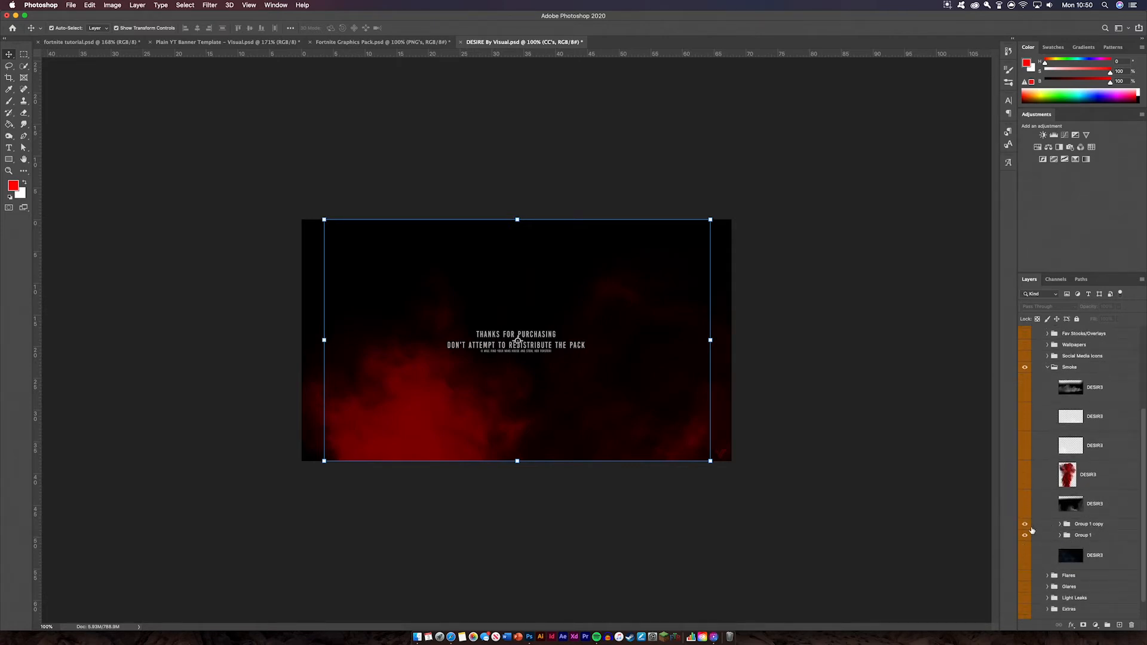
{"action": "left_click", "coordinate": [1062, 525]}
{"action": "scroll", "coordinate": [1085, 536], "scroll_direction": "down", "scroll_amount": 1}
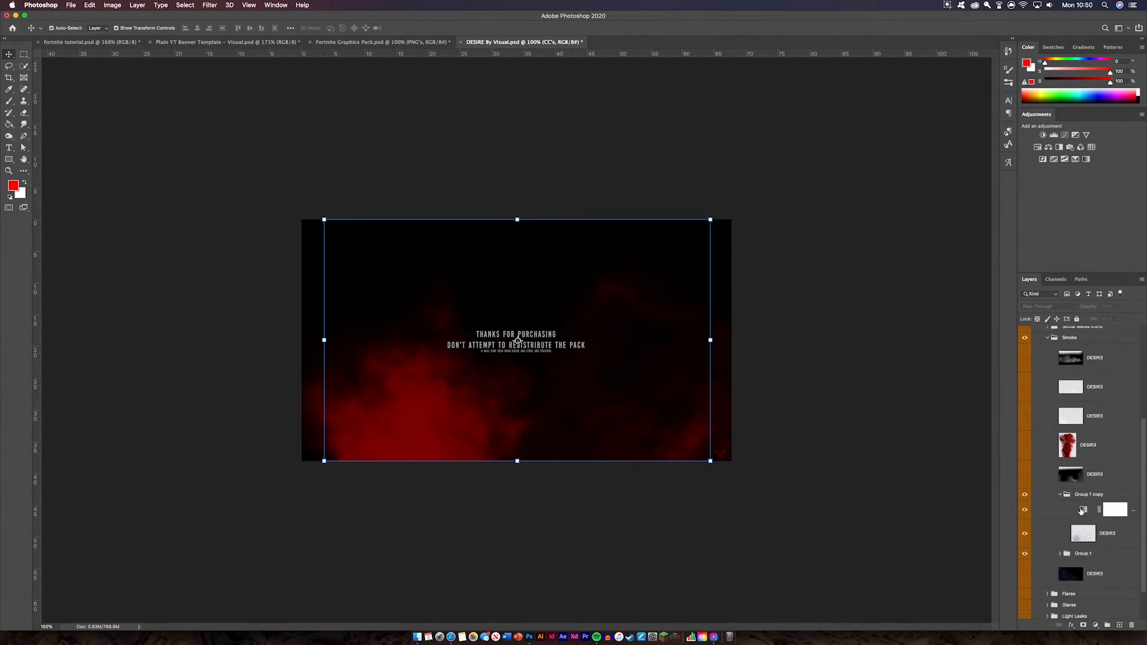
{"action": "double_click", "coordinate": [1084, 510]}
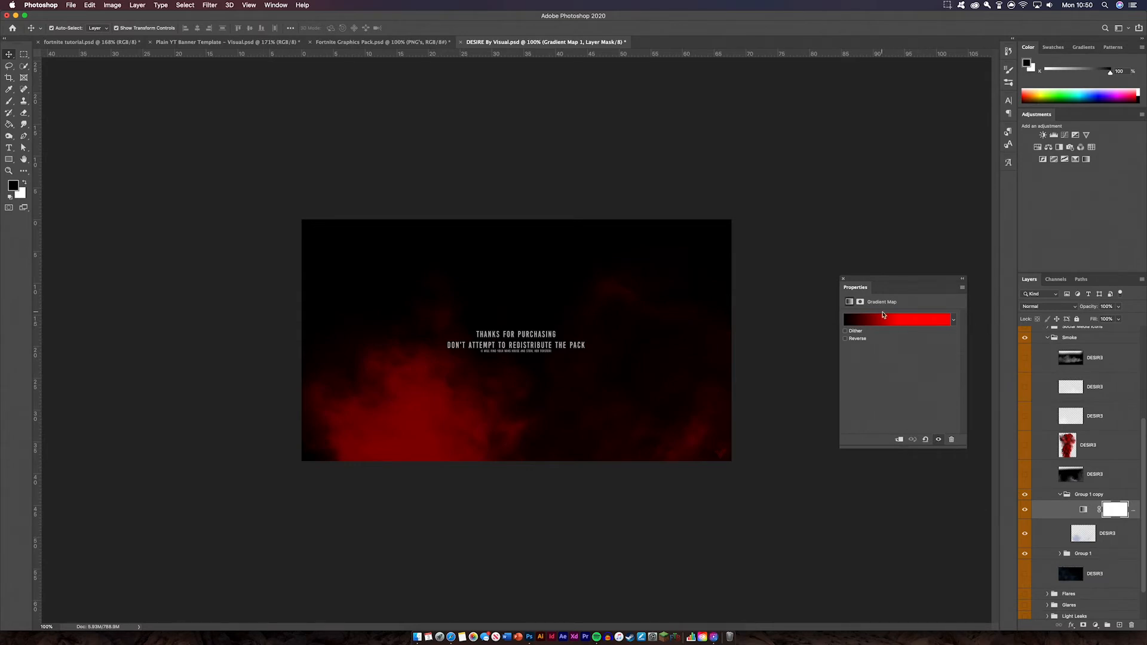
{"action": "left_click", "coordinate": [844, 279]}
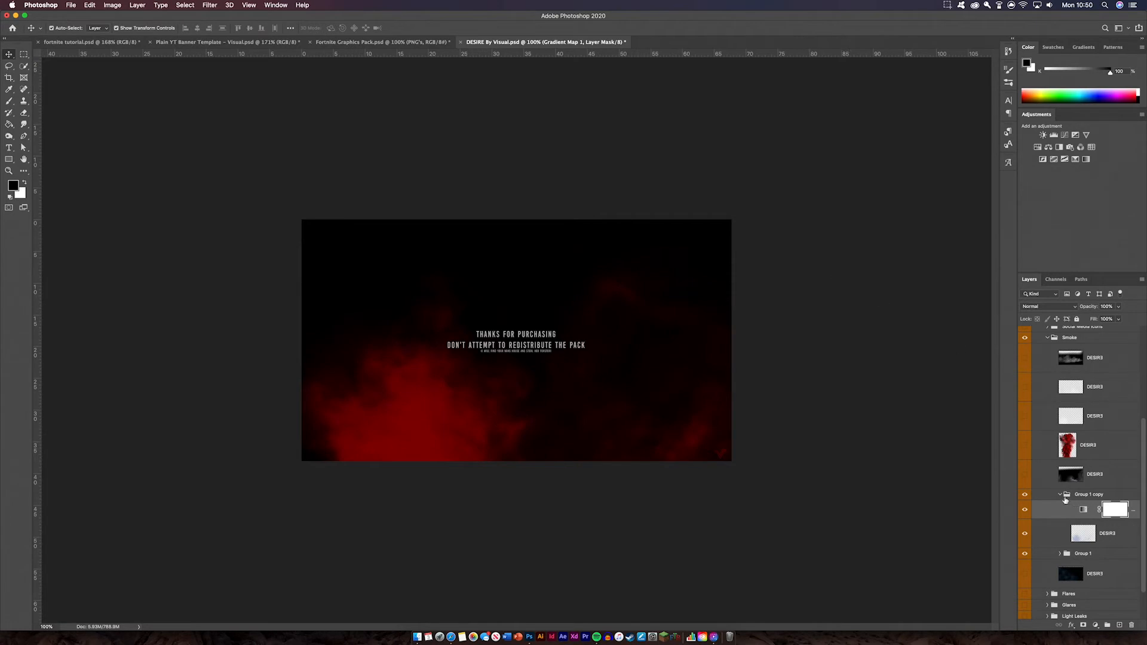
Step: Copy Group 1 copy's smoke layer and Gradient Map into the banner document, and scale them down to about 60%
{"action": "left_click", "coordinate": [1066, 500]}
{"action": "left_click", "coordinate": [433, 393]}
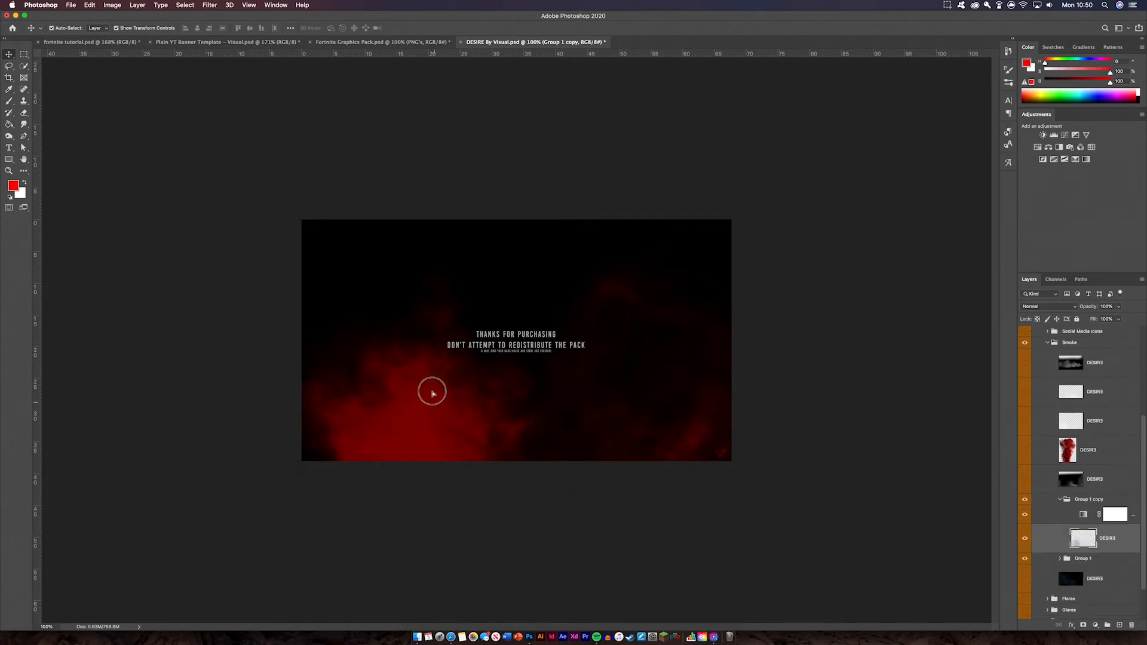
{"action": "left_click_drag", "start_coordinate": [433, 393], "coordinate": [261, 392]}
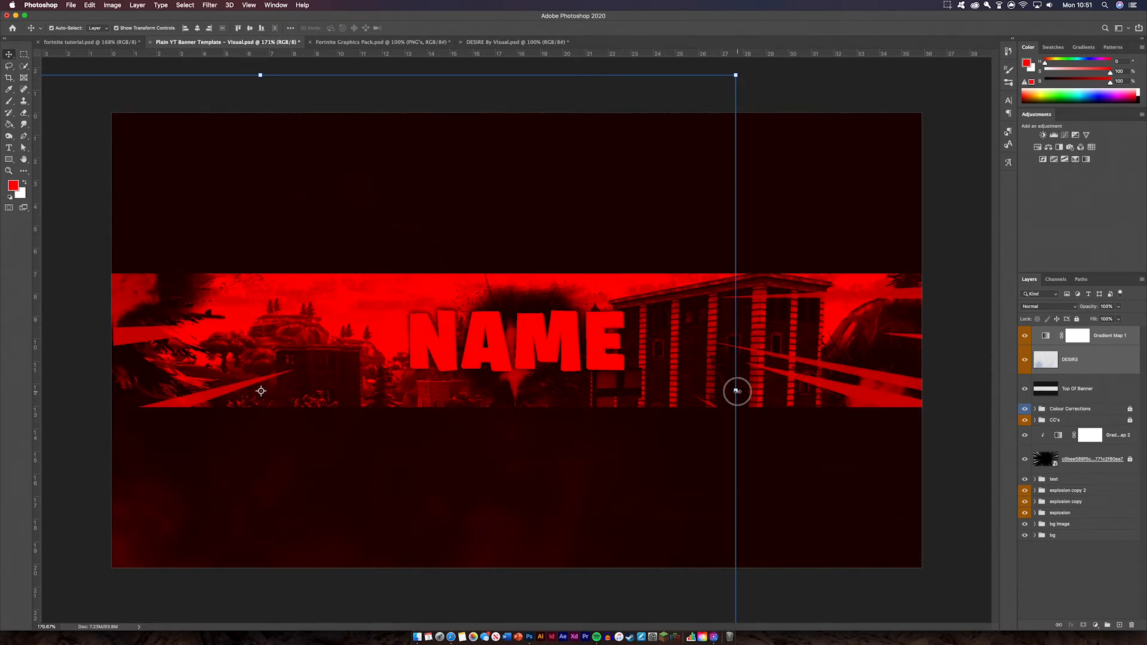
{"action": "left_click_drag", "start_coordinate": [735, 392], "coordinate": [353, 440]}
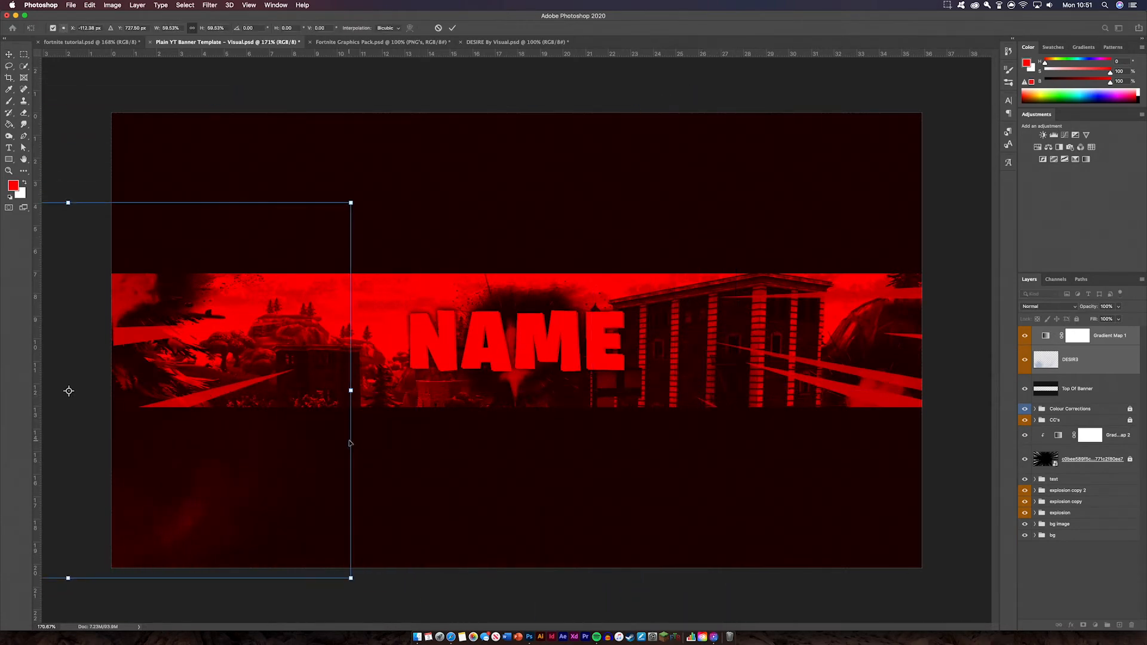
Step: Move the smoke layer and its Gradient Map between the speed-lines layer and the text group, and clip the map to the smoke
{"action": "left_click_drag", "start_coordinate": [1100, 360], "coordinate": [1088, 478]}
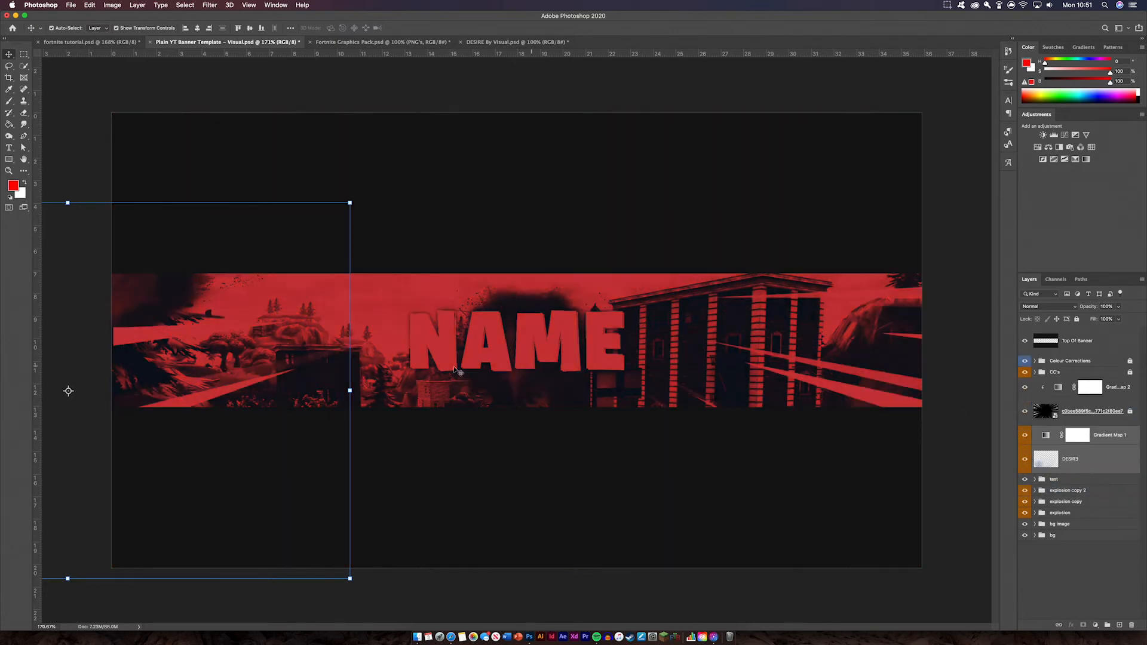
{"action": "key", "text": "super+t"}
{"action": "key", "text": "Escape"}
{"action": "left_click", "coordinate": [1113, 444]}
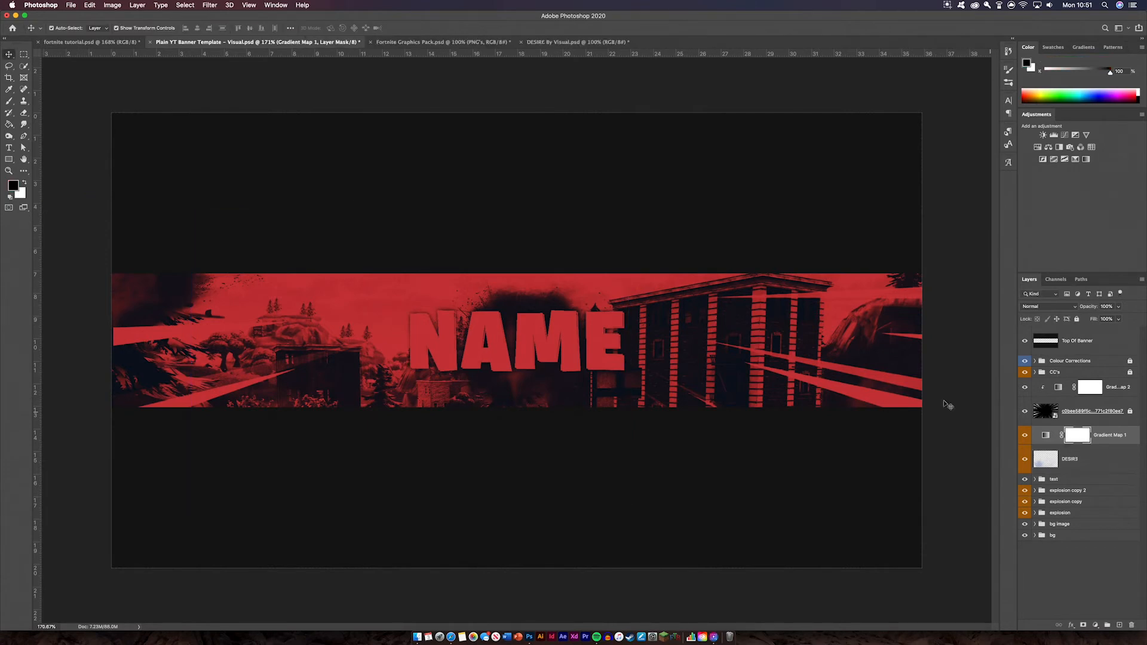
{"action": "left_click", "coordinate": [1106, 443], "text": "alt"}
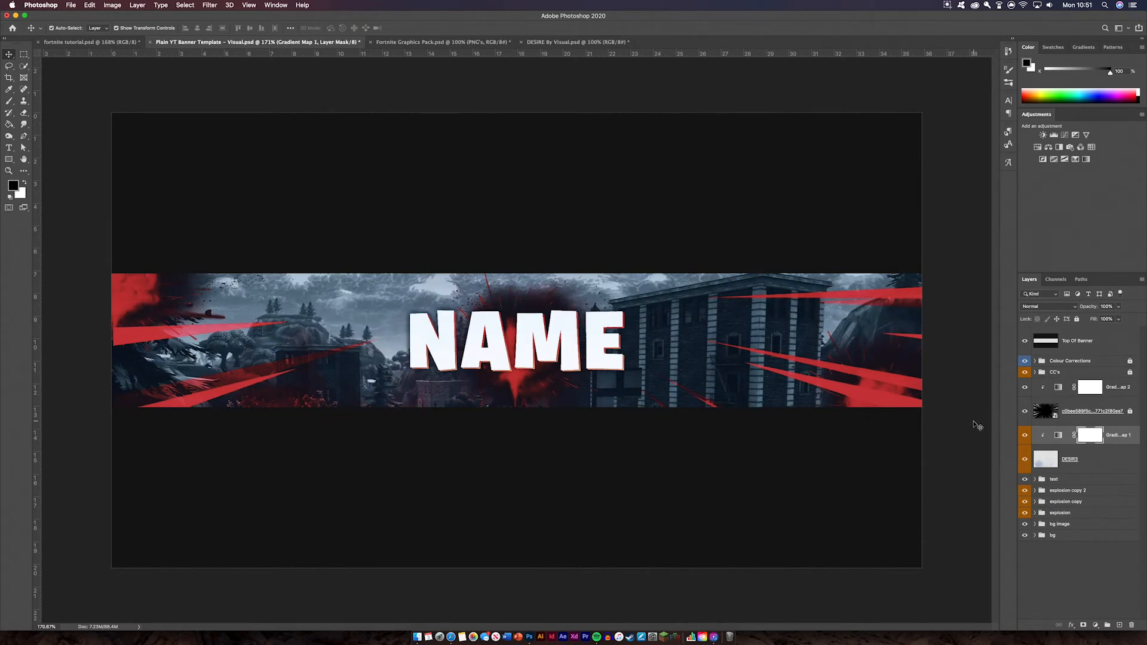
Step: Enlarge the smoke layer to about 176% and position it over the left half of the banner
{"action": "left_click", "coordinate": [1115, 462]}
{"action": "key", "text": "super+t"}
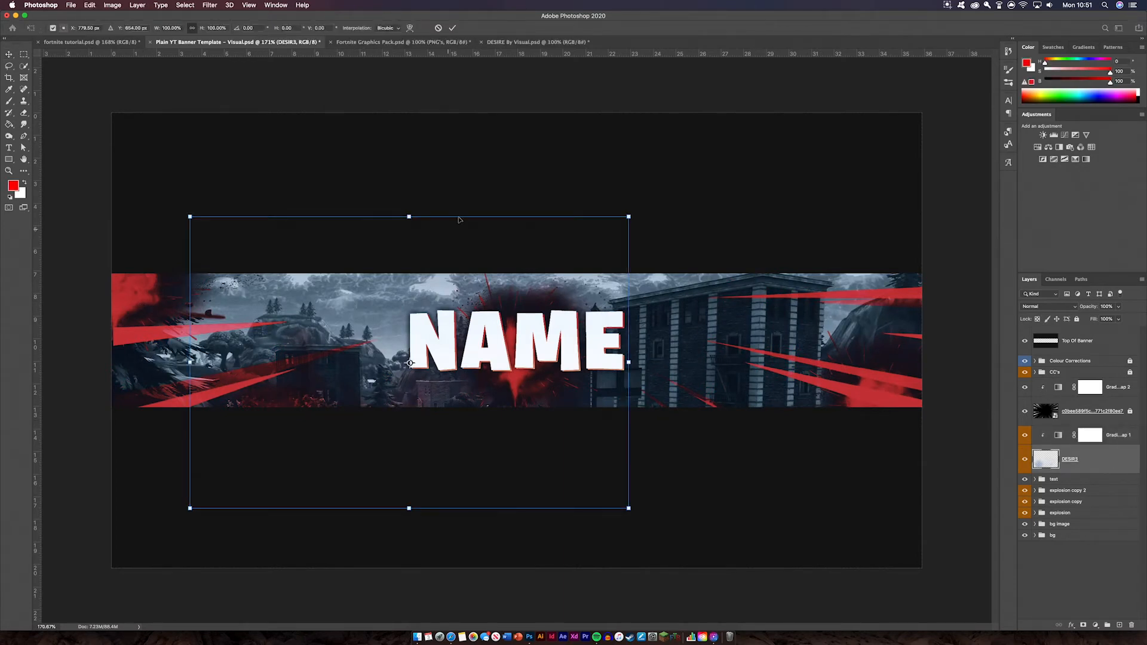
{"action": "left_click_drag", "start_coordinate": [628, 217], "coordinate": [705, 185]}
{"action": "left_click_drag", "start_coordinate": [760, 162], "coordinate": [825, 87]}
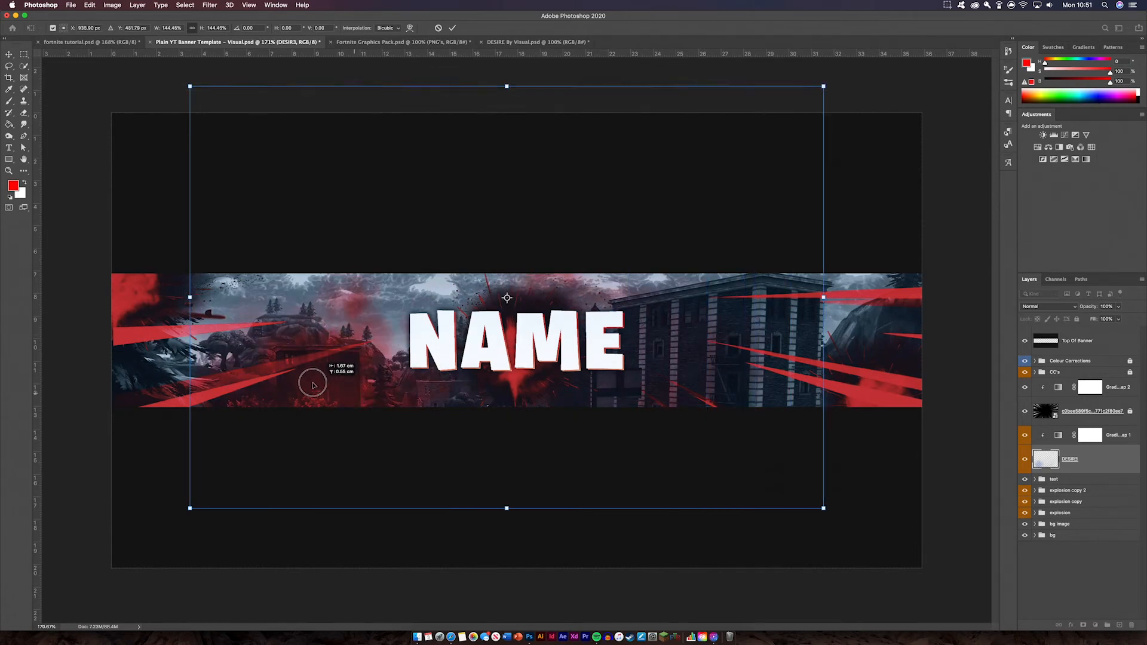
{"action": "left_click_drag", "start_coordinate": [307, 380], "coordinate": [147, 357]}
{"action": "left_click_drag", "start_coordinate": [664, 490], "coordinate": [802, 556]}
{"action": "left_click_drag", "start_coordinate": [298, 396], "coordinate": [301, 332]}
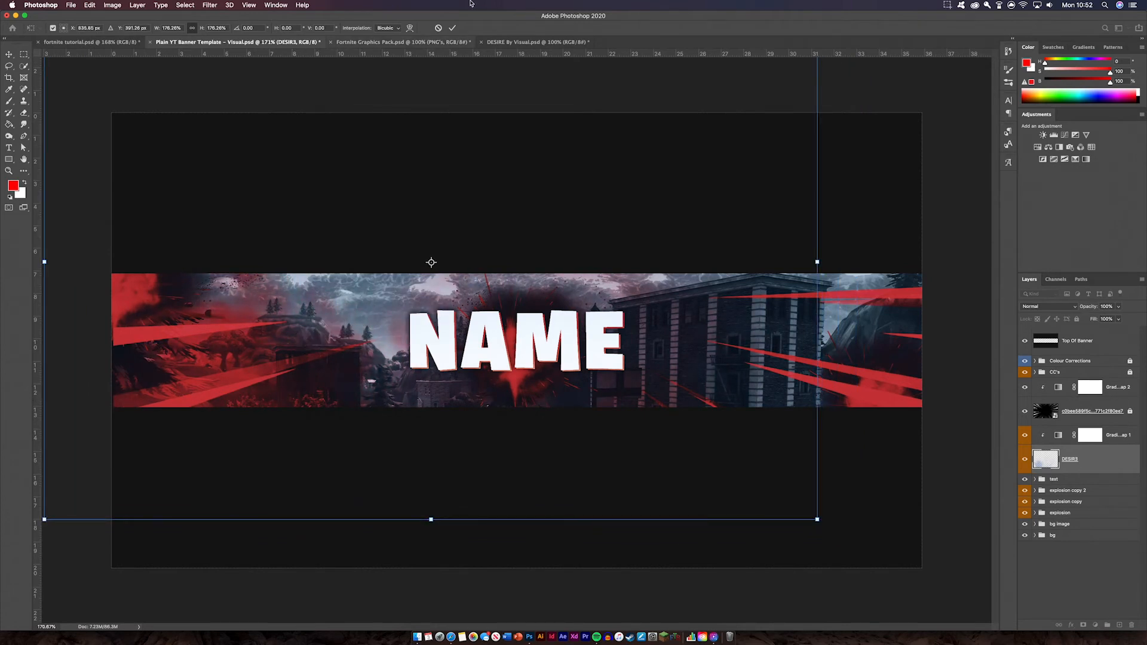
{"action": "left_click", "coordinate": [453, 28]}
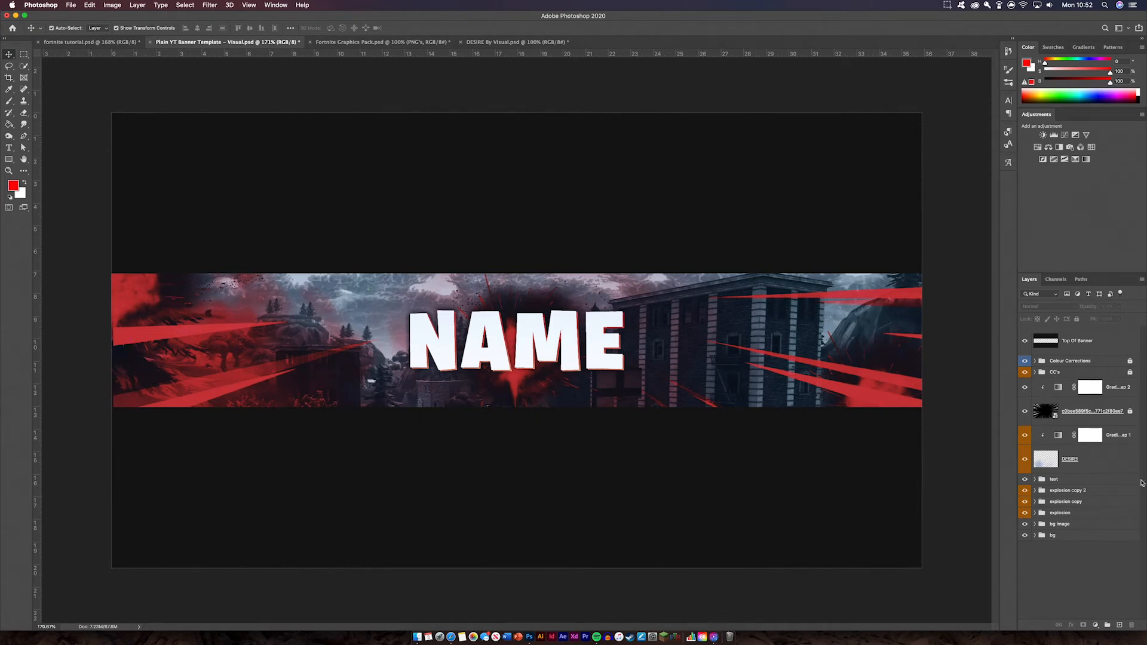
Step: Group the smoke layer with its Gradient Map and name the group smoke
{"action": "key", "text": "super+g"}
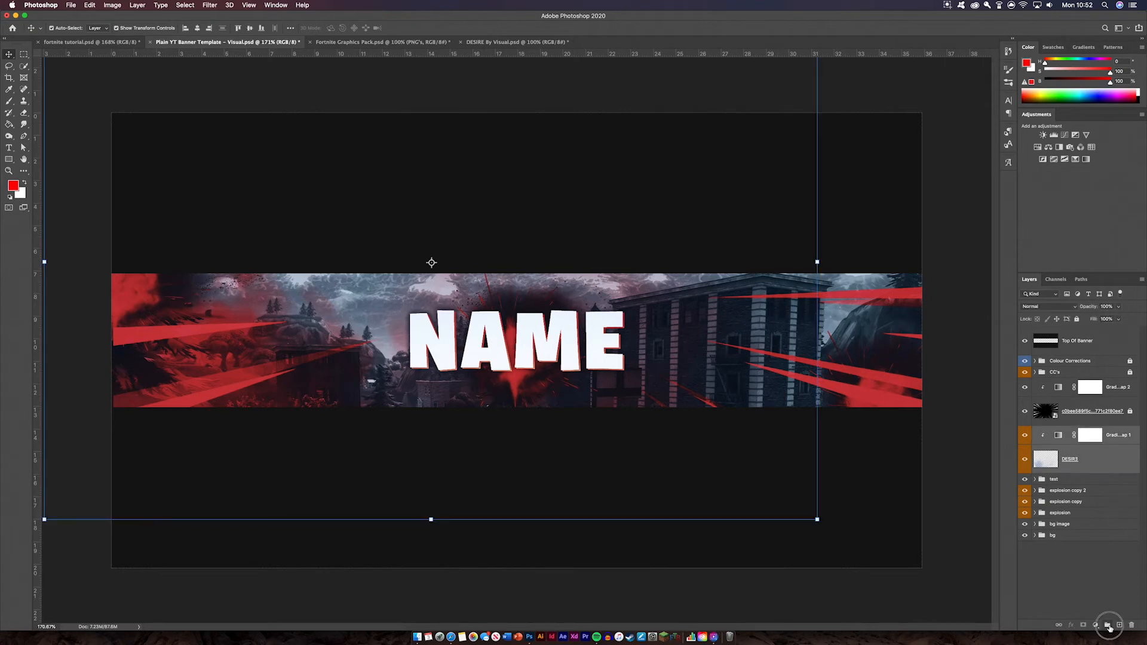
{"action": "type", "text": "smo"}
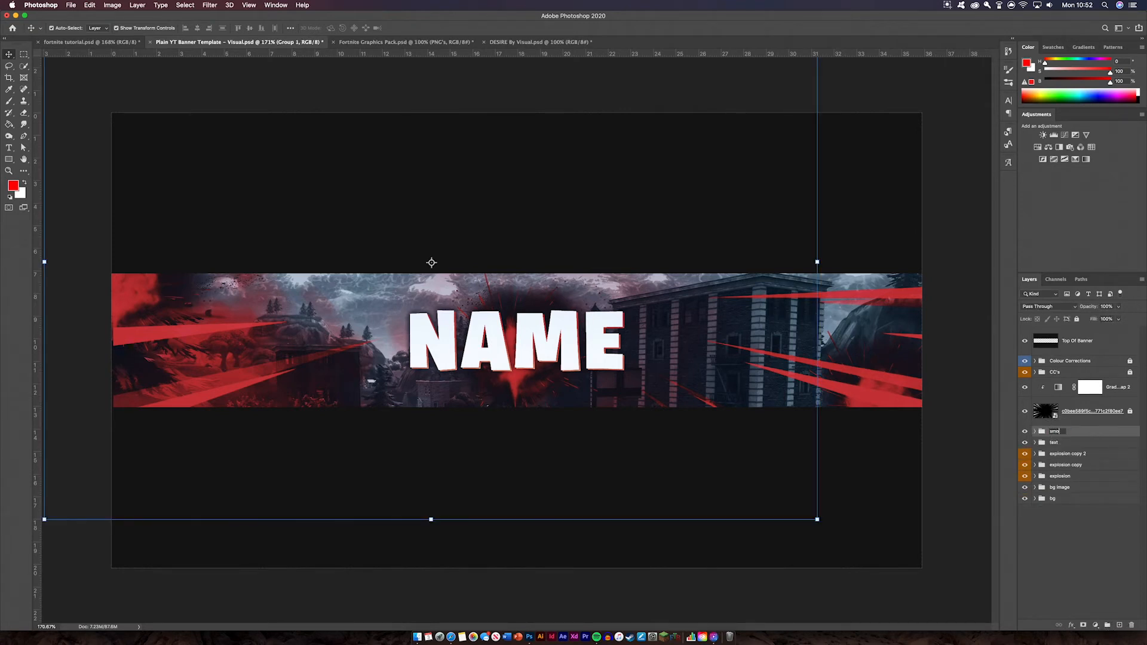
{"action": "type", "text": "ke"}
{"action": "key", "text": "Return"}
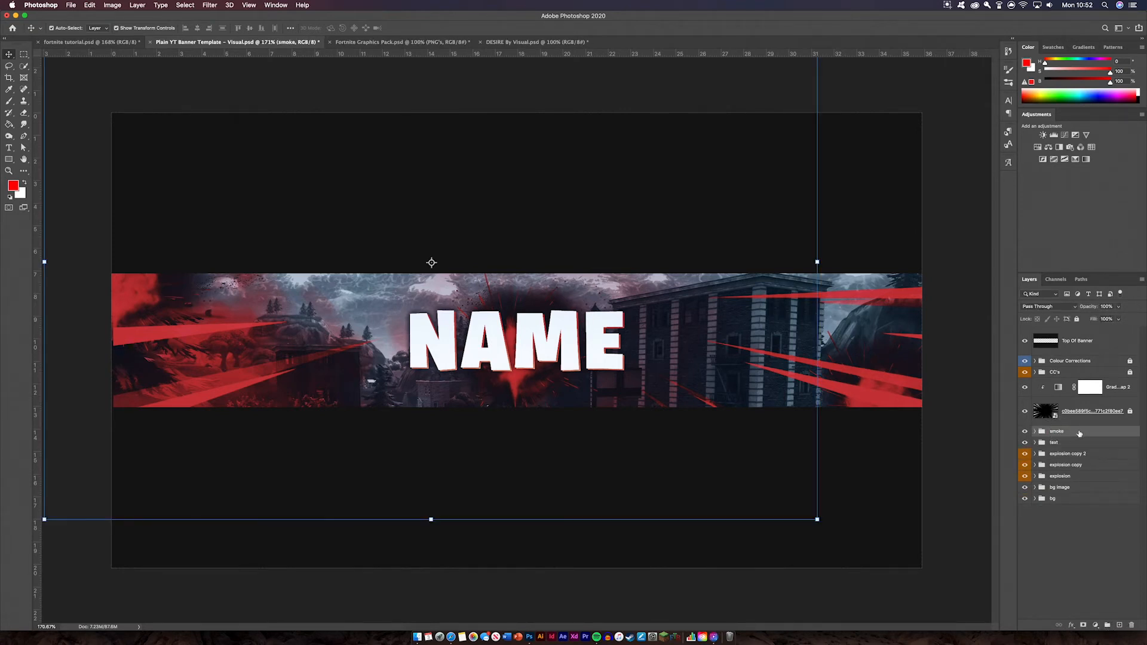
Step: Duplicate the smoke group and move the copy's smoke over the right half of the banner
{"action": "key", "text": "super+j"}
{"action": "left_click_drag", "start_coordinate": [253, 384], "coordinate": [743, 371]}
{"action": "key", "text": "super+t"}
{"action": "left_click", "coordinate": [453, 28]}
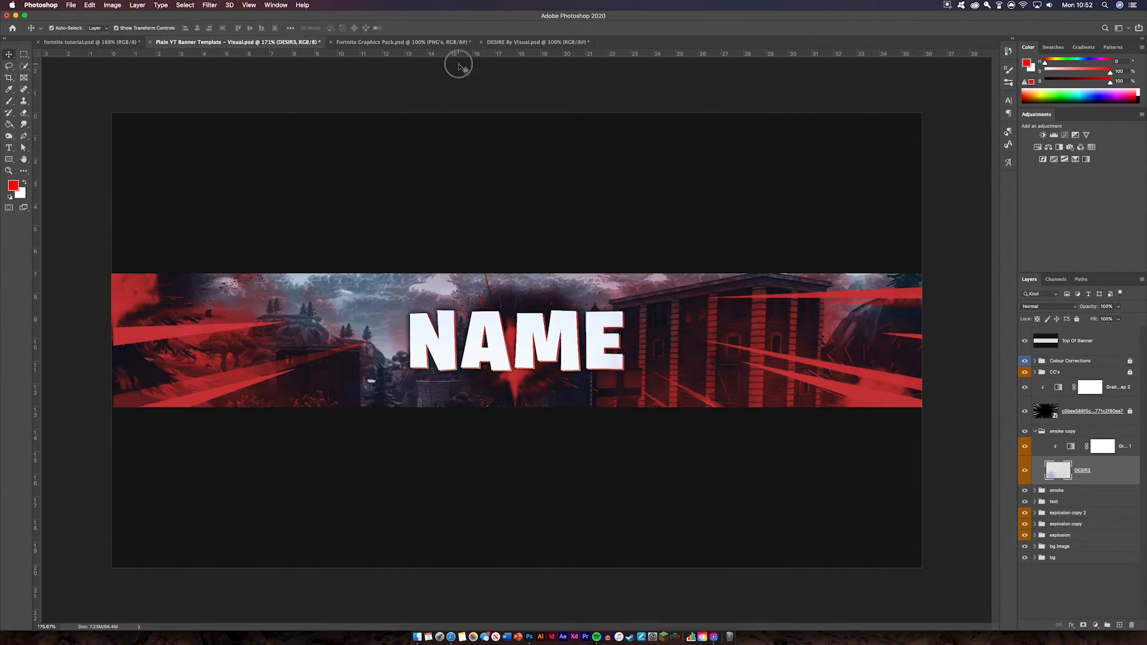
{"action": "left_click", "coordinate": [459, 66]}
Step: Collapse the smoke groups and shift the original smoke group slightly right and down
{"action": "left_click", "coordinate": [779, 388]}
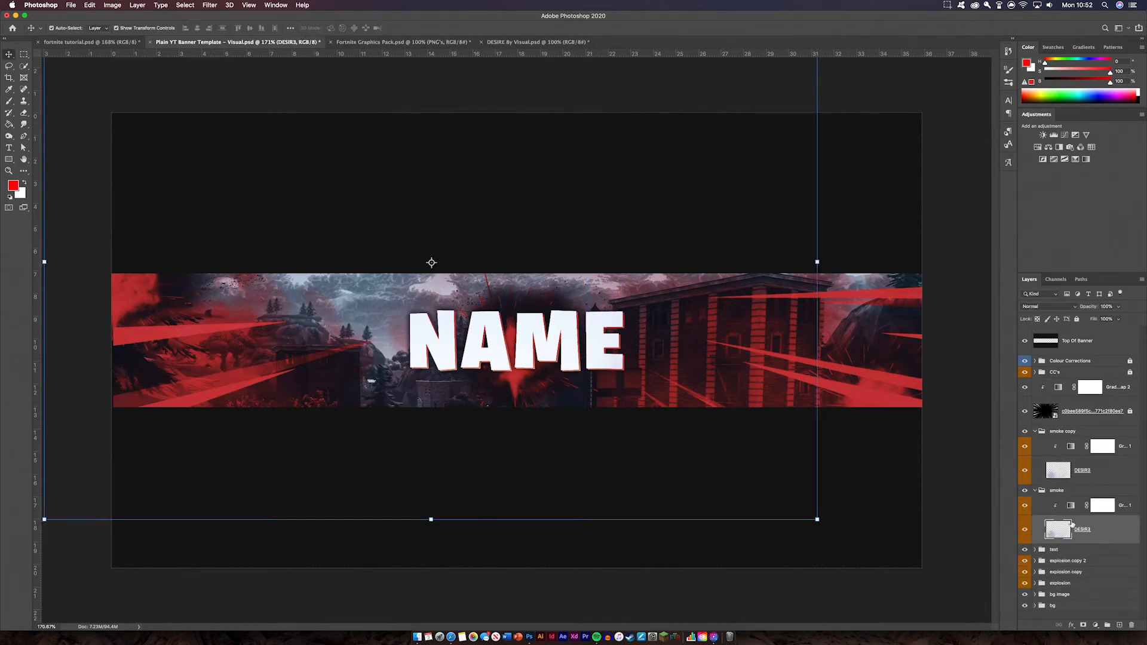
{"action": "left_click", "coordinate": [1038, 491], "text": "alt"}
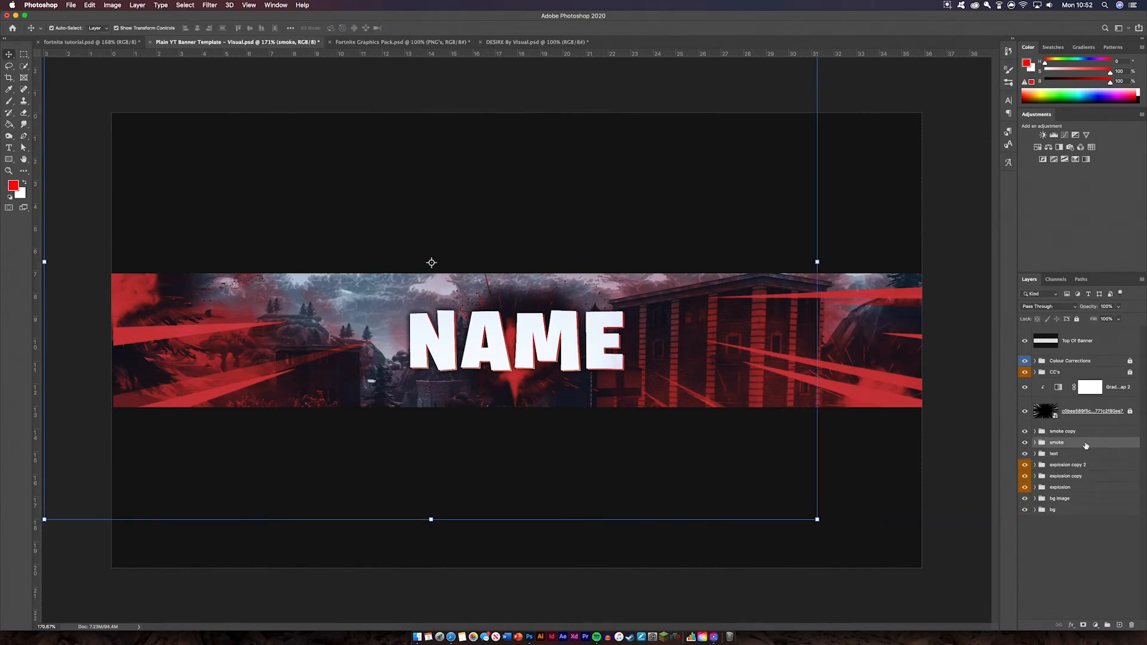
{"action": "key", "text": "ctrl+t"}
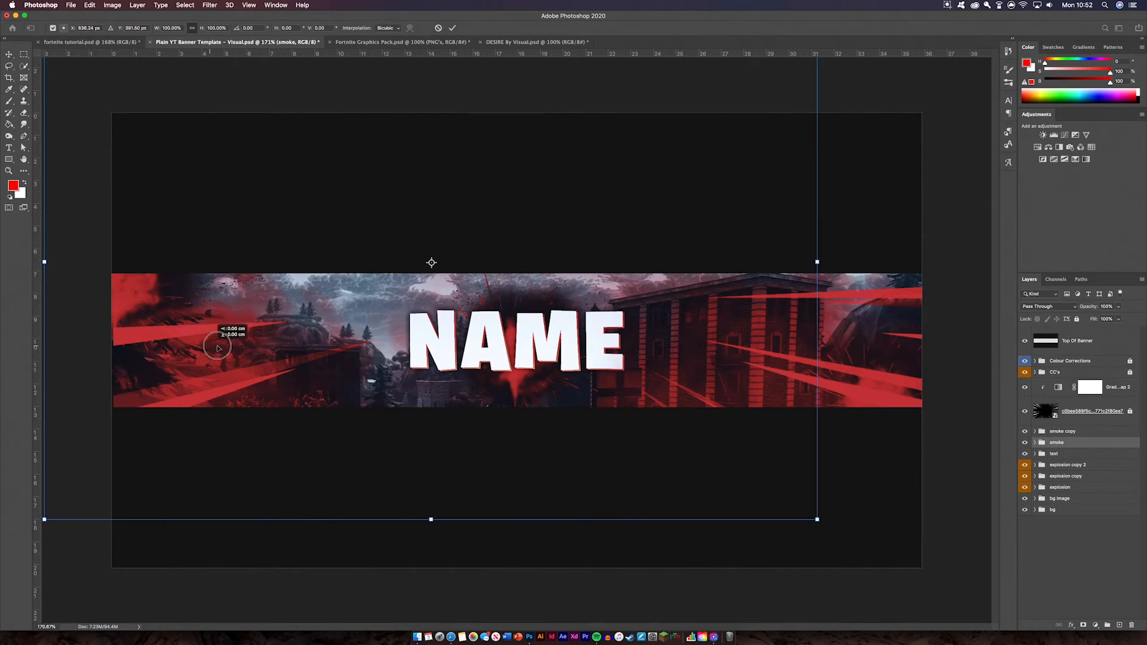
{"action": "left_click_drag", "start_coordinate": [230, 329], "coordinate": [257, 338]}
{"action": "key", "text": "Return"}
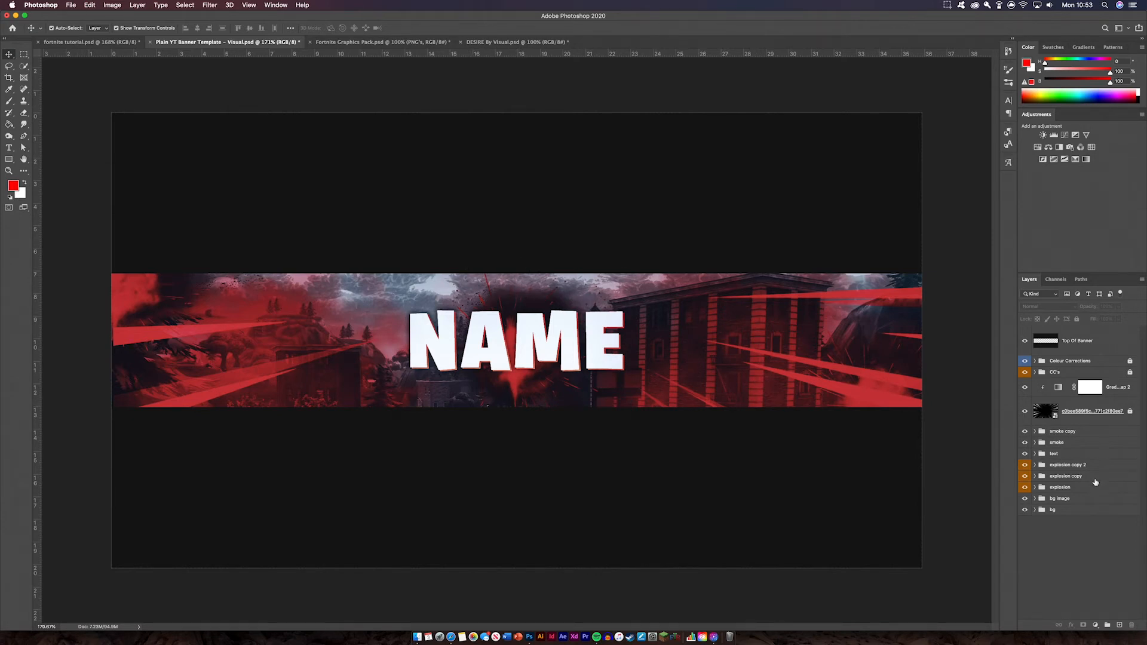
Step: Add a new layer above the text group and brush one large soft white spot just above the NAME title
{"action": "left_click", "coordinate": [1096, 431]}
{"action": "left_click", "coordinate": [1089, 455]}
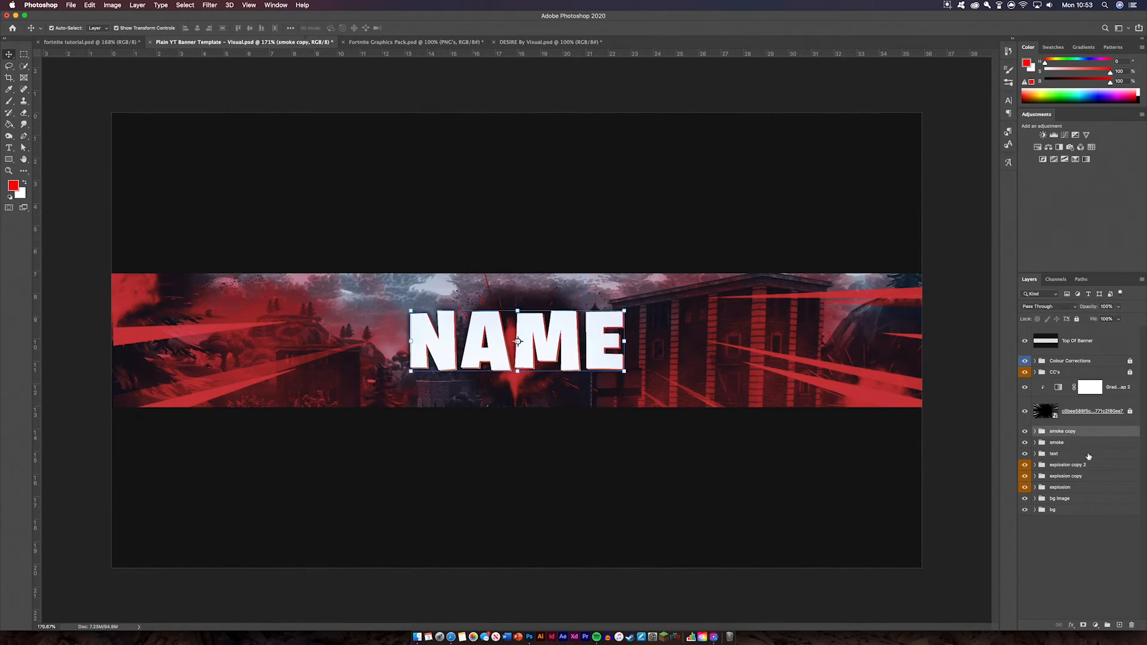
{"action": "left_click", "coordinate": [1119, 625]}
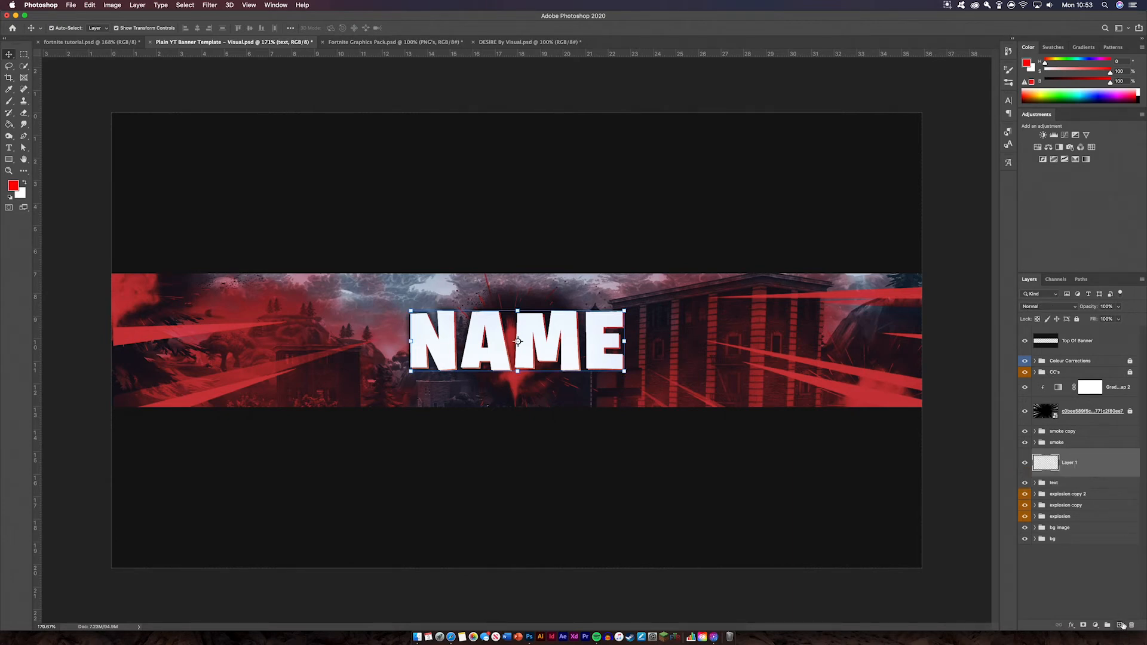
{"action": "left_click", "coordinate": [9, 102]}
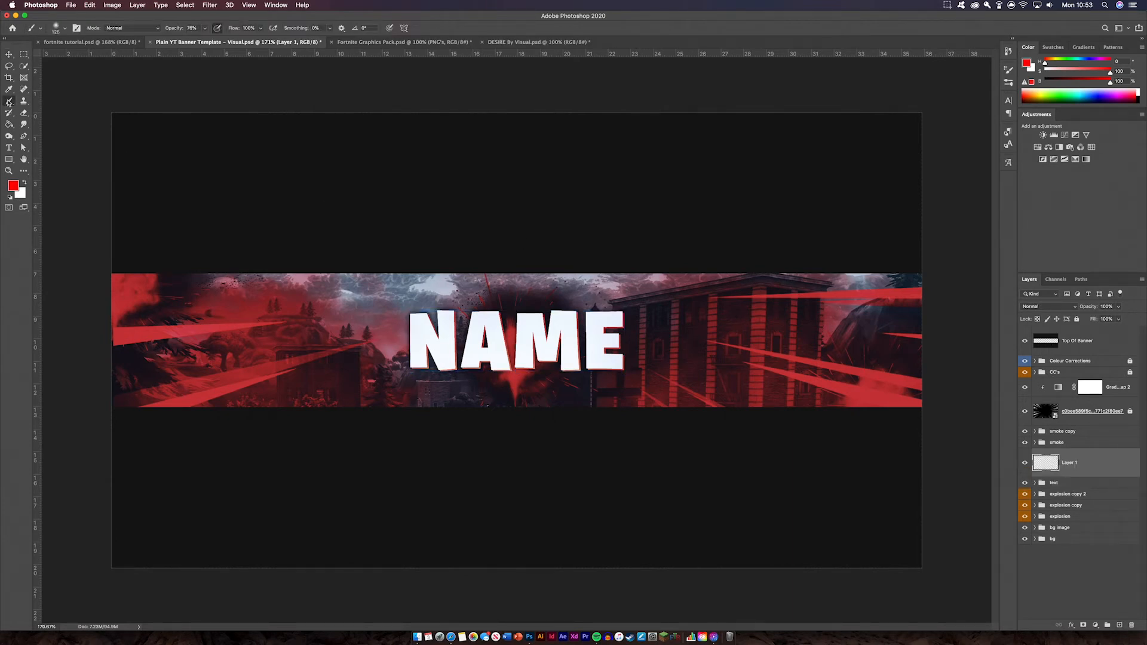
{"action": "left_click", "coordinate": [64, 32]}
{"action": "left_click_drag", "start_coordinate": [82, 56], "coordinate": [101, 56]}
{"action": "left_click", "coordinate": [71, 17]}
{"action": "left_click", "coordinate": [25, 183]}
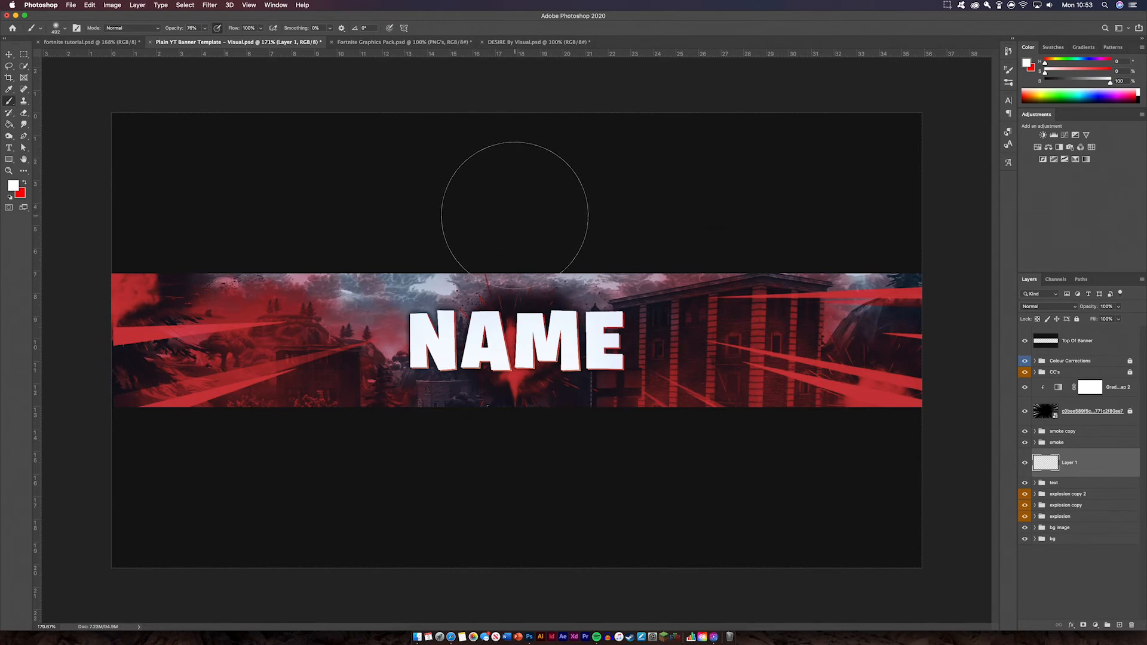
{"action": "left_click", "coordinate": [515, 209]}
Step: Set the white glow layer's blend mode to Screen and deselect it
{"action": "left_click", "coordinate": [9, 54]}
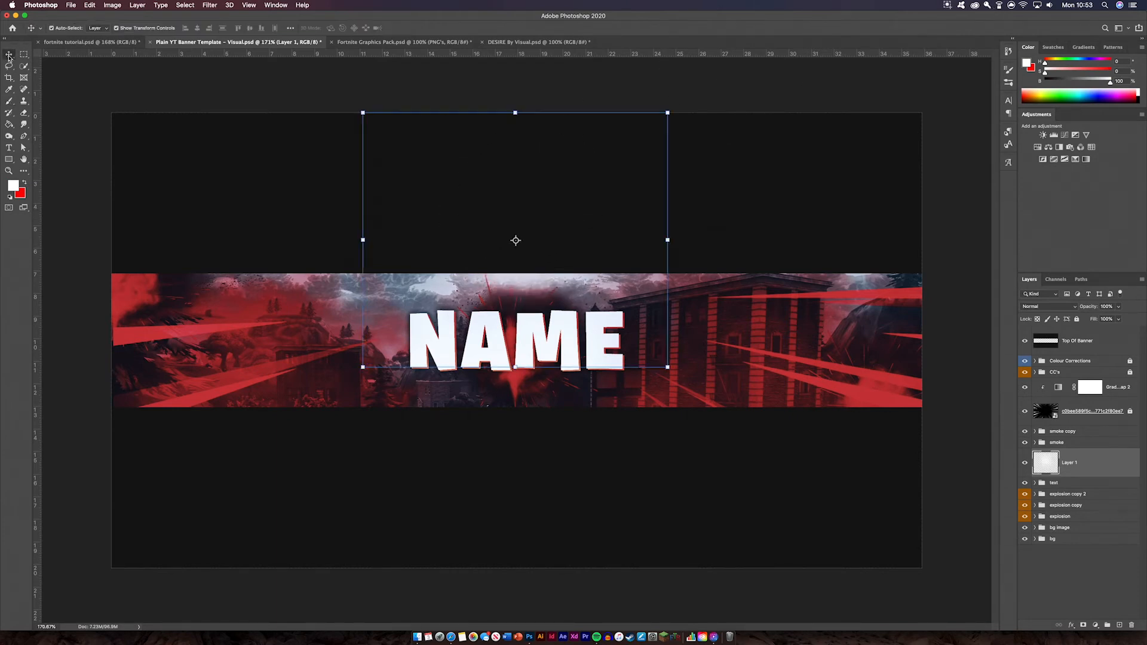
{"action": "left_click", "coordinate": [1057, 307]}
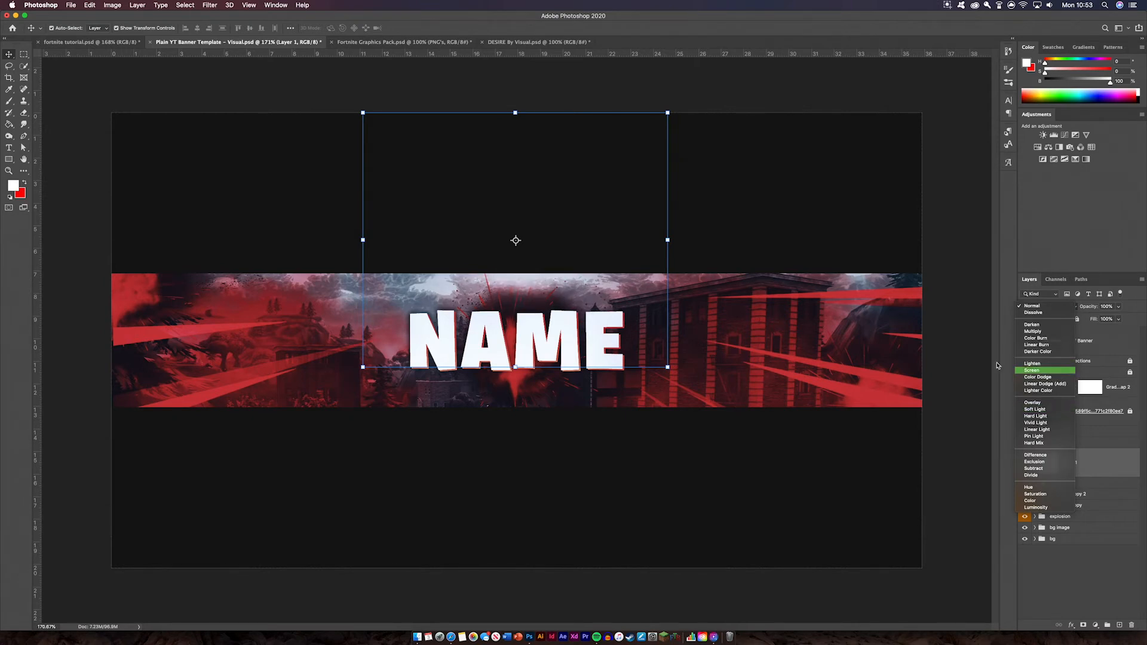
{"action": "left_click", "coordinate": [1032, 370]}
{"action": "left_click", "coordinate": [749, 90]}
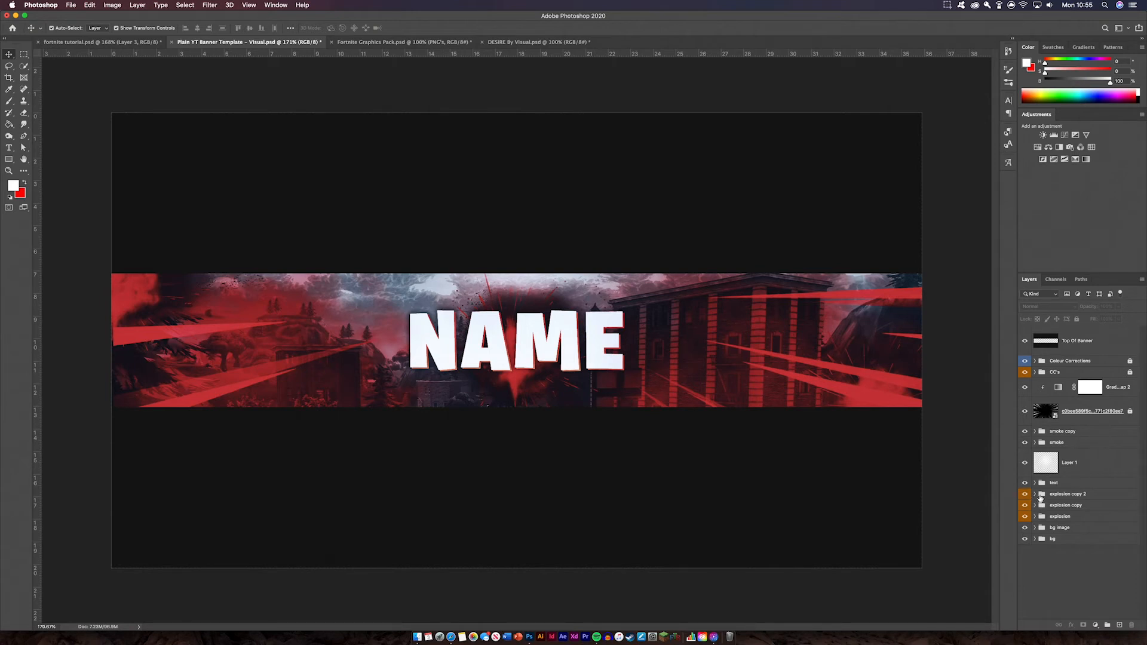
Step: Edit the Gradient Map in the explosion copy 2 group and set the gradient's dark stop to black (000000)
{"action": "left_click", "coordinate": [1035, 494]}
{"action": "double_click", "coordinate": [1071, 509]}
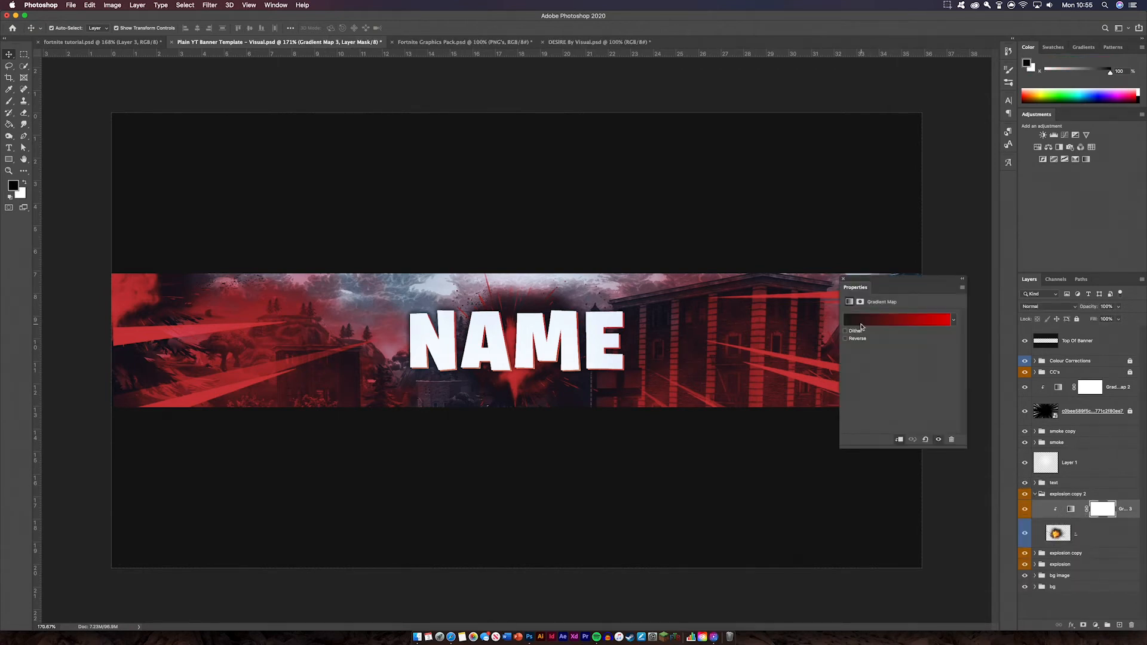
{"action": "left_click", "coordinate": [859, 322]}
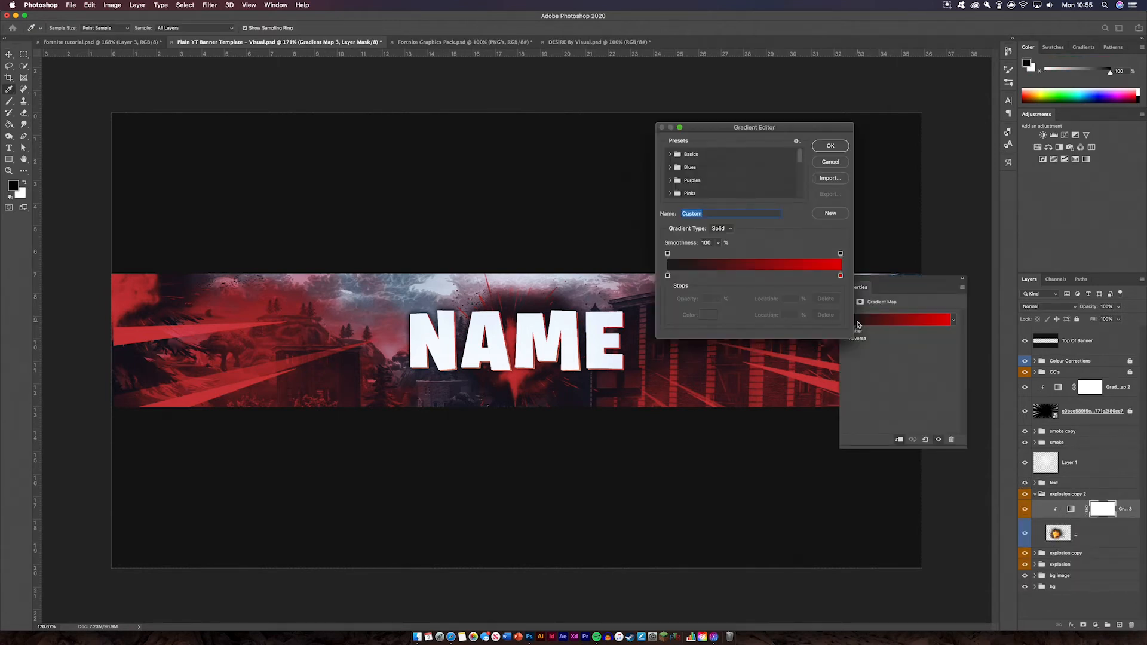
{"action": "double_click", "coordinate": [667, 276]}
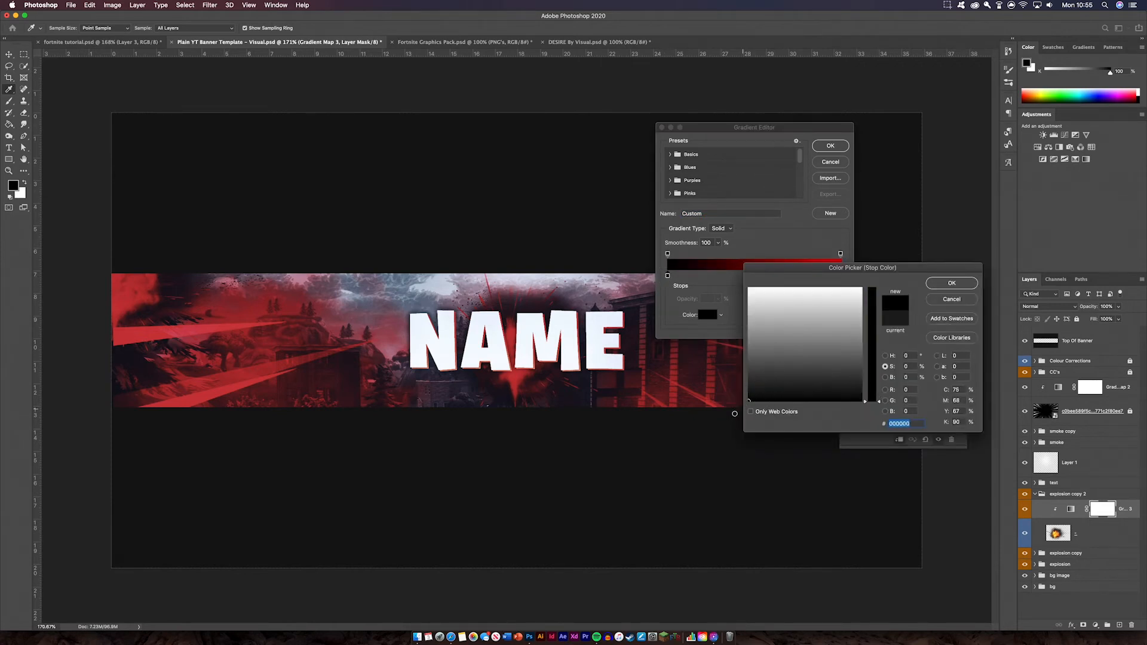
{"action": "left_click", "coordinate": [955, 285]}
Step: Remove the opacity stop at the gradient's red end and try out extra red colour stops near that end
{"action": "double_click", "coordinate": [841, 276]}
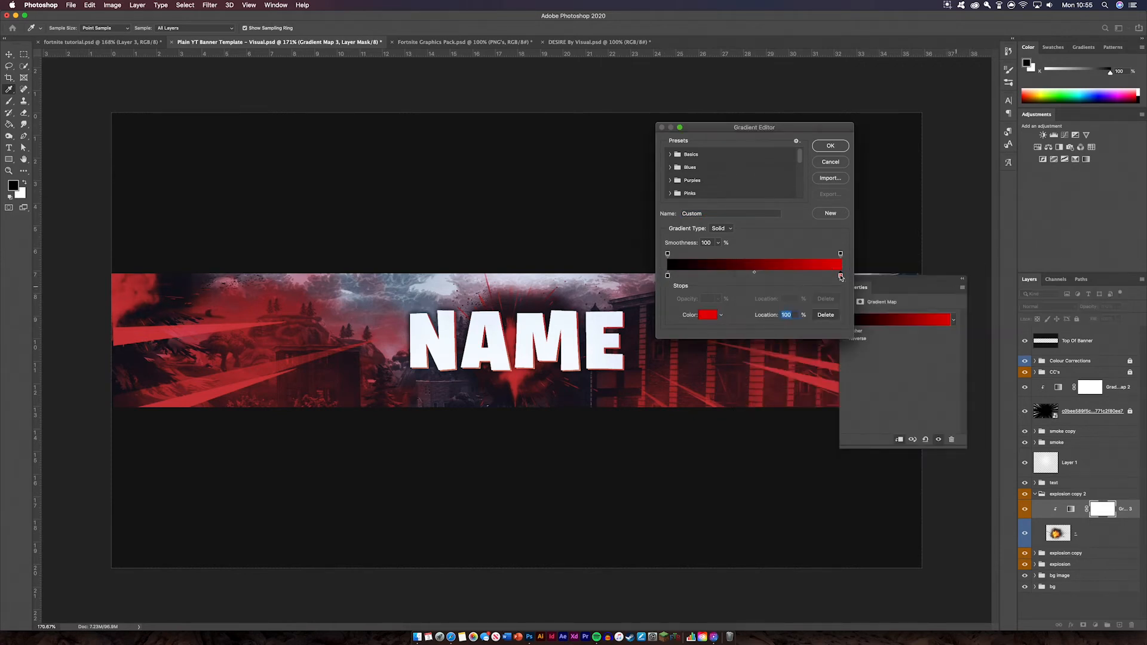
{"action": "left_click", "coordinate": [947, 303]}
{"action": "left_click_drag", "start_coordinate": [841, 254], "coordinate": [760, 297]}
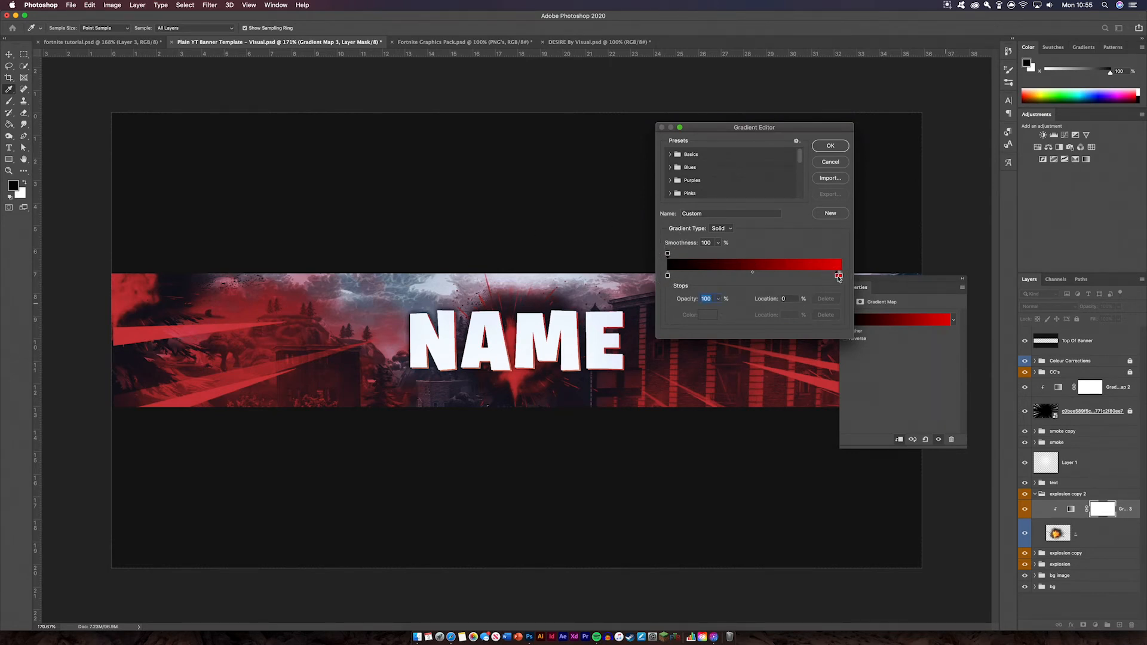
{"action": "left_click", "coordinate": [839, 276]}
{"action": "left_click", "coordinate": [805, 277]}
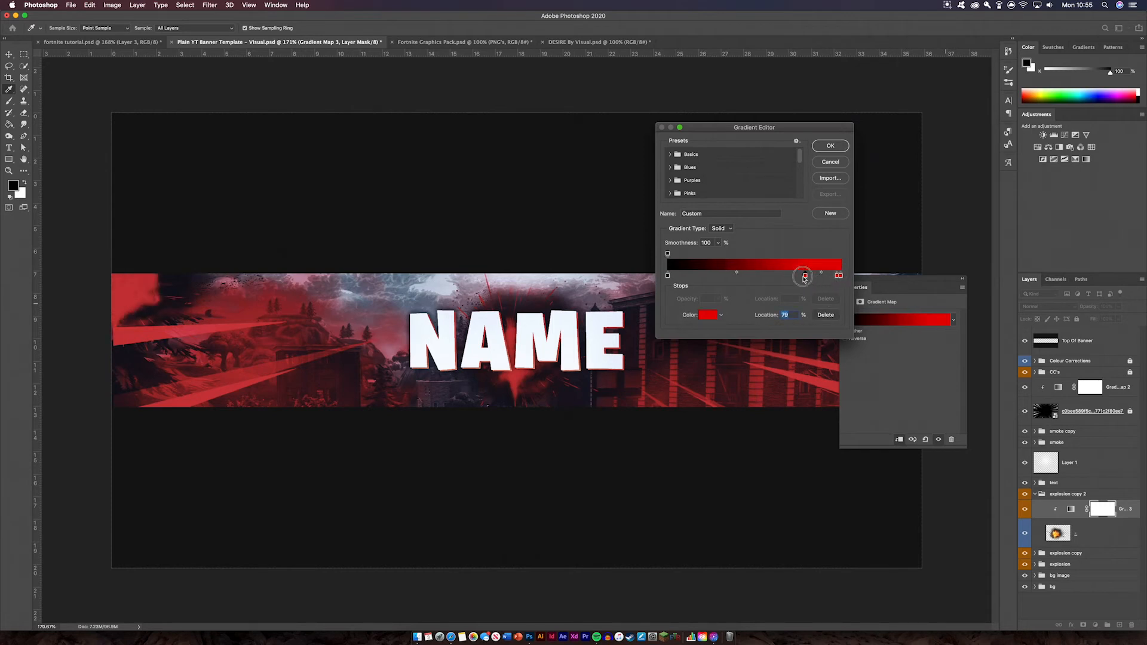
{"action": "left_click_drag", "start_coordinate": [805, 277], "coordinate": [836, 299]}
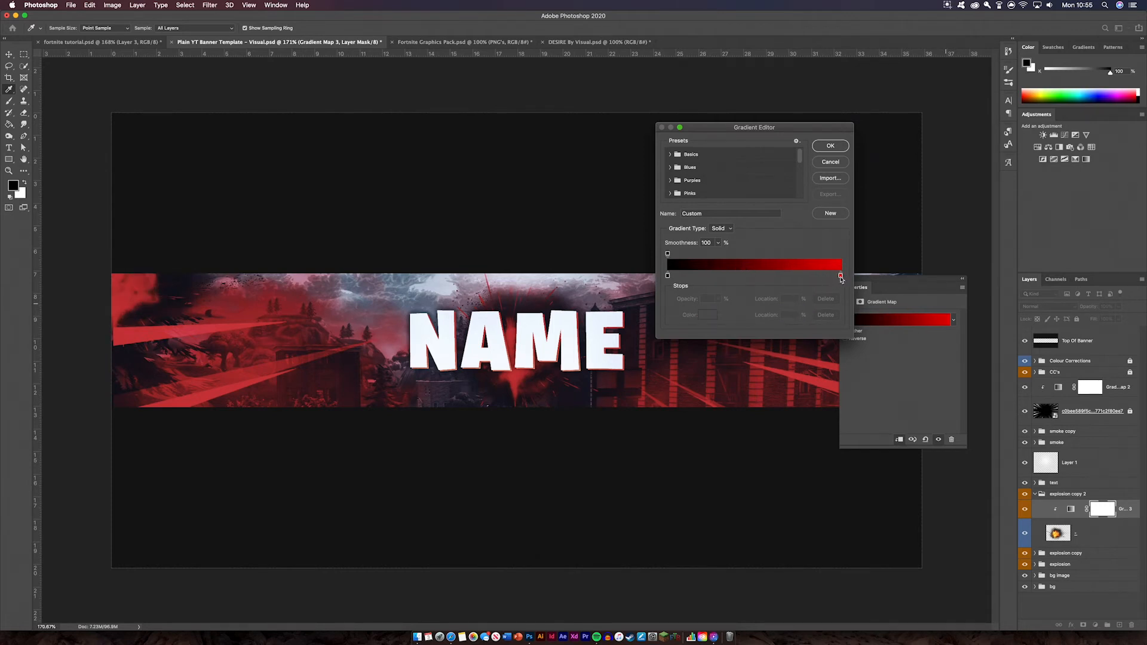
Step: Set the gradient's red end stop to cd0000, move the colour midpoint to 39%, and apply the gradient
{"action": "double_click", "coordinate": [840, 277]}
{"action": "mouse_move", "coordinate": [753, 316]}
{"action": "left_mouse_down"}
{"action": "mouse_move", "coordinate": [745, 277]}
{"action": "mouse_move", "coordinate": [749, 310]}
{"action": "left_mouse_up"}
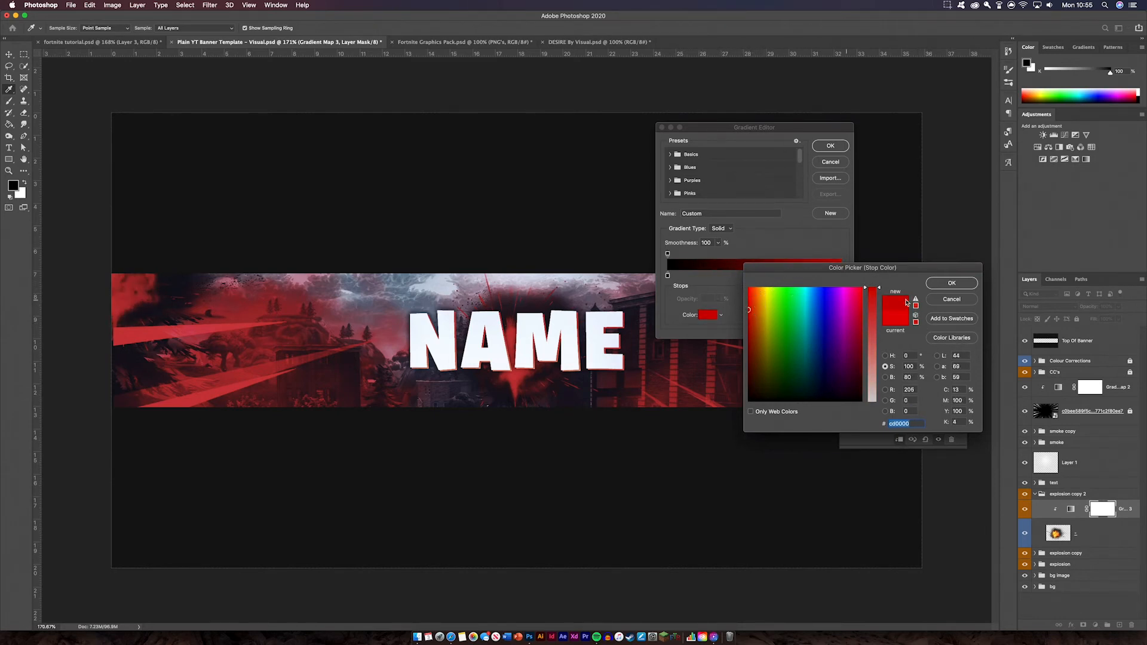
{"action": "left_click", "coordinate": [971, 287]}
{"action": "mouse_move", "coordinate": [841, 275]}
{"action": "left_mouse_down"}
{"action": "mouse_move", "coordinate": [822, 276]}
{"action": "mouse_move", "coordinate": [844, 276]}
{"action": "left_mouse_up"}
{"action": "left_click", "coordinate": [754, 275]}
{"action": "left_click_drag", "start_coordinate": [755, 274], "coordinate": [735, 274]}
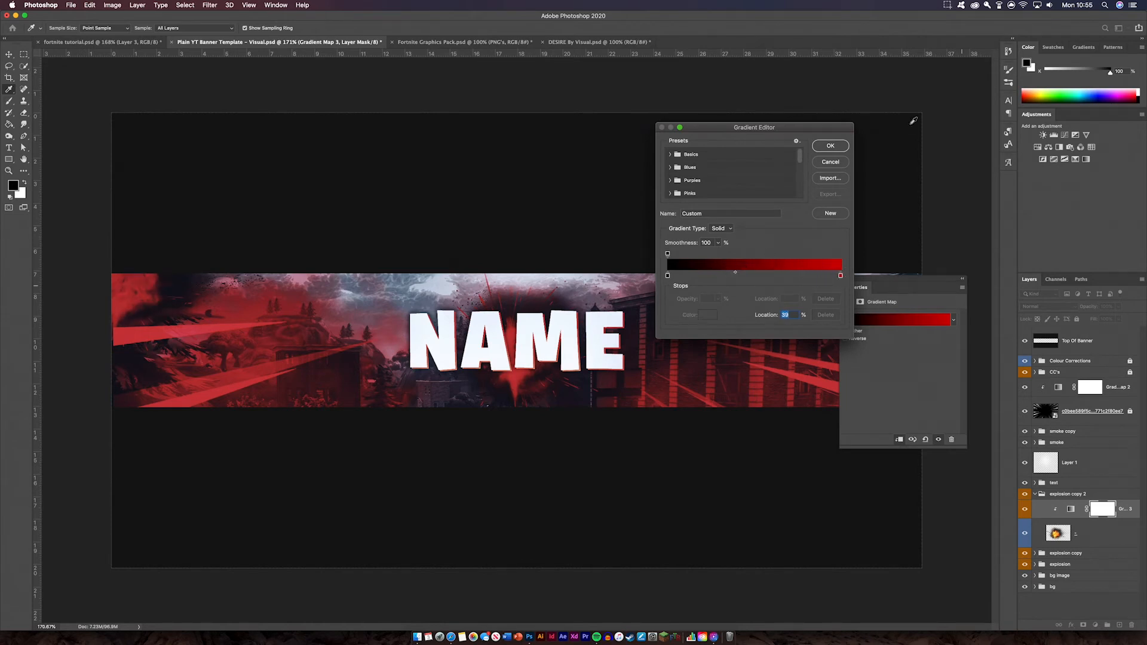
{"action": "left_click", "coordinate": [836, 148]}
{"action": "left_click", "coordinate": [844, 279]}
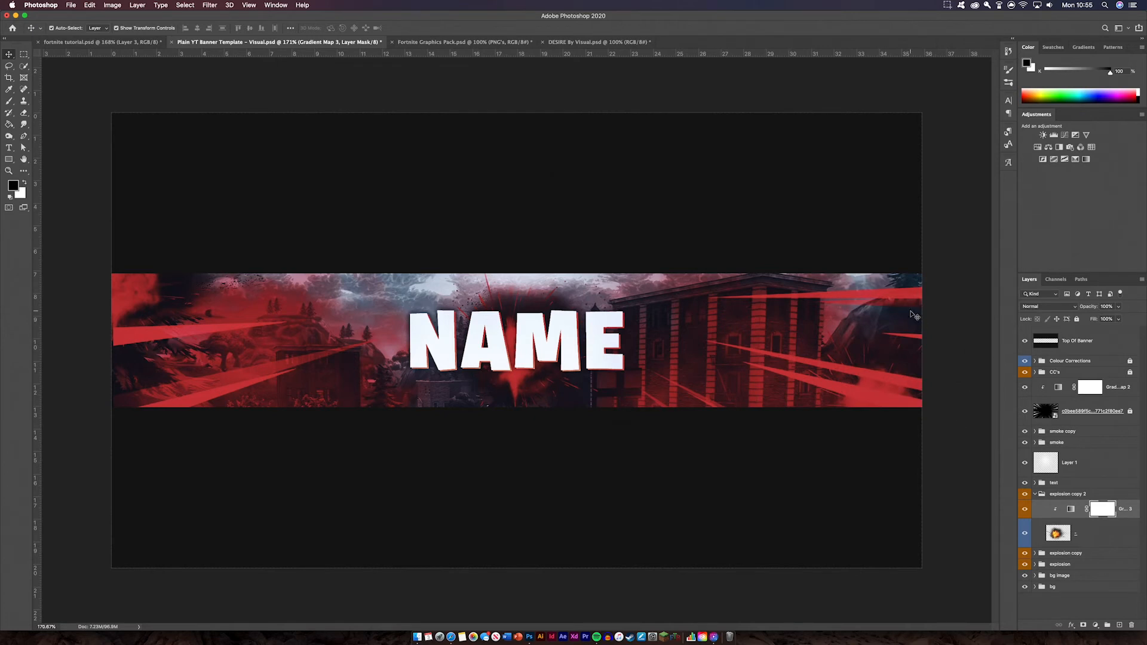
Step: Collapse the explosion copy 2 group and move the explosion copy group slightly further into the banner's lower-right corner
{"action": "left_click", "coordinate": [1035, 495]}
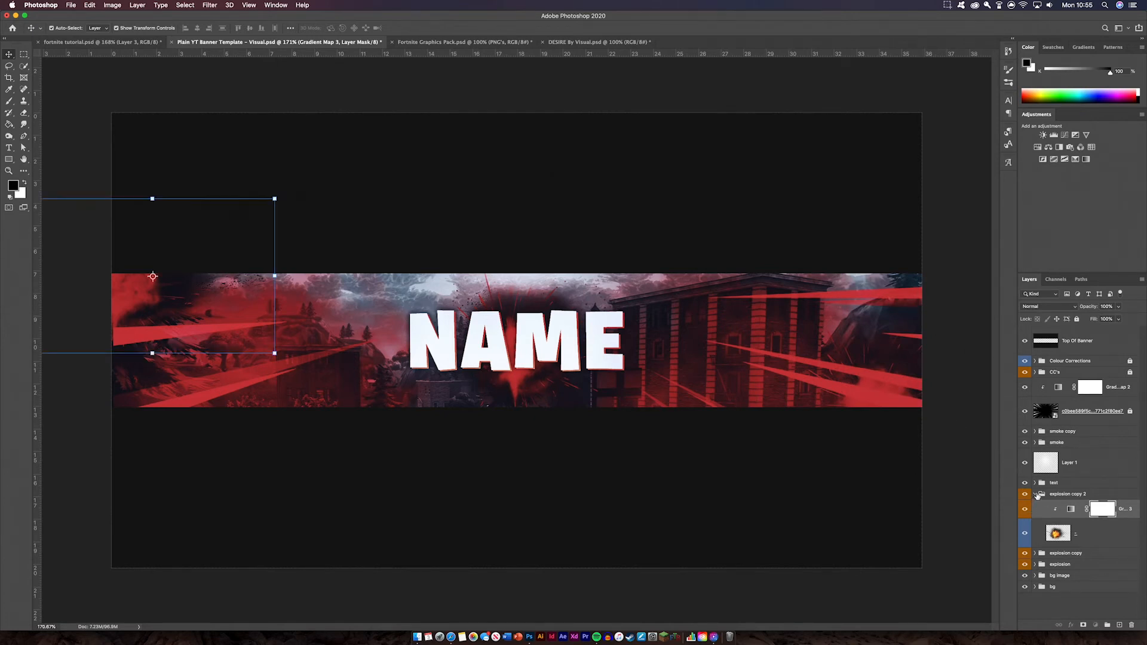
{"action": "left_click", "coordinate": [1098, 506]}
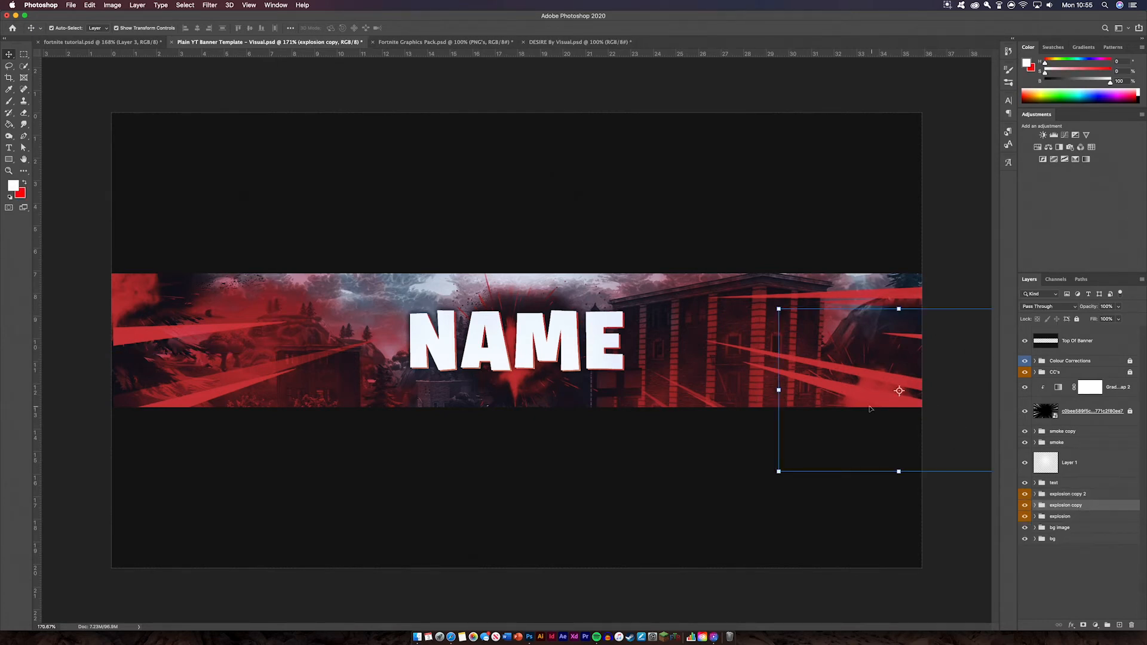
{"action": "left_click_drag", "start_coordinate": [877, 390], "coordinate": [903, 399]}
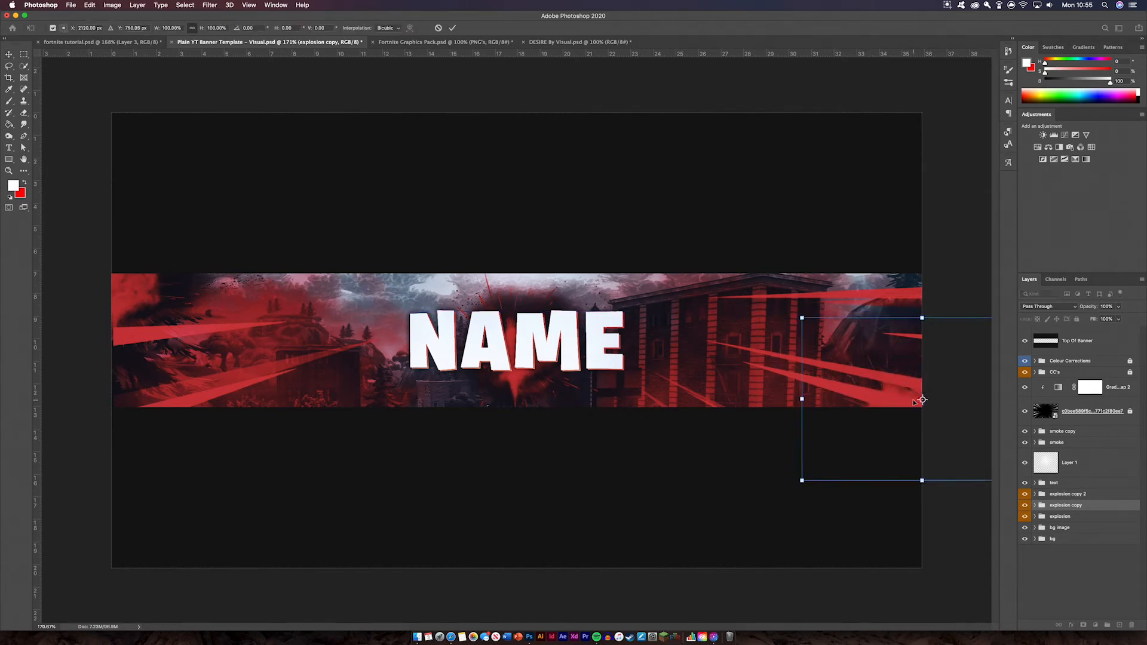
{"action": "left_click", "coordinate": [452, 27]}
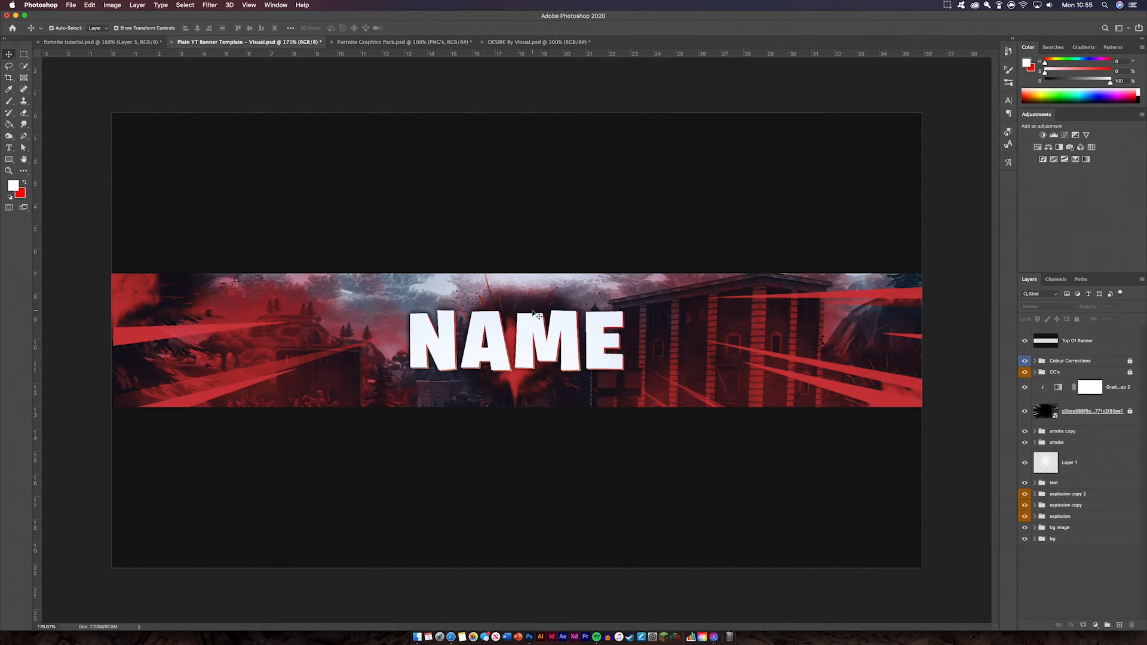
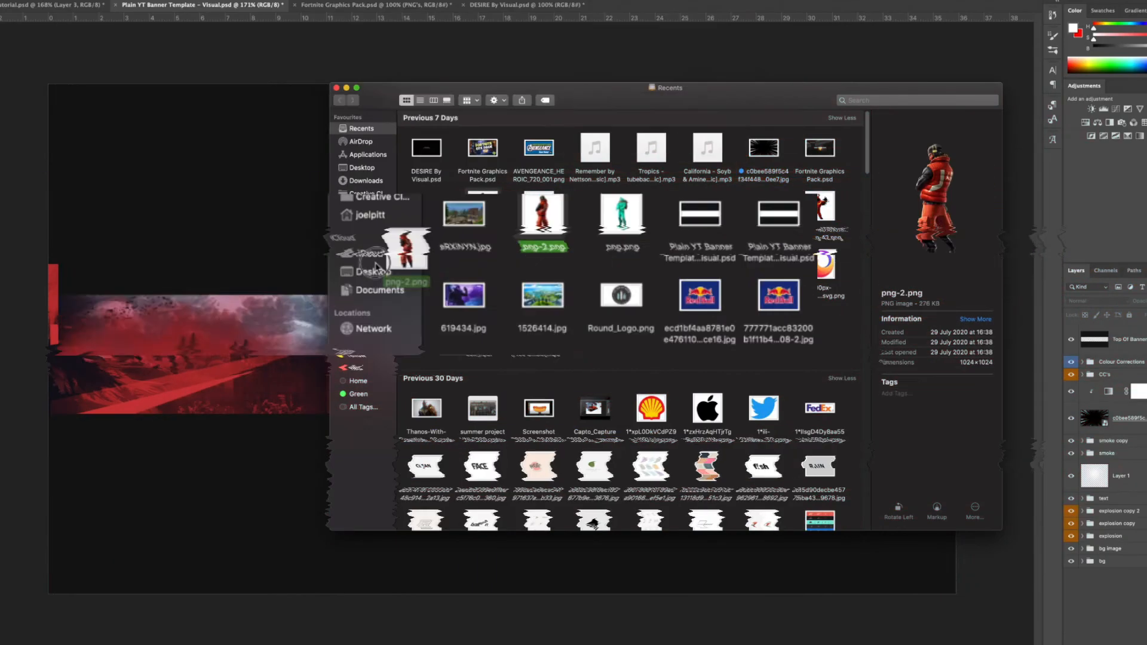
Step: Place png-2.png in the banner document and shrink the character beside the end of the NAME title
{"action": "left_click_drag", "start_coordinate": [543, 182], "coordinate": [369, 46]}
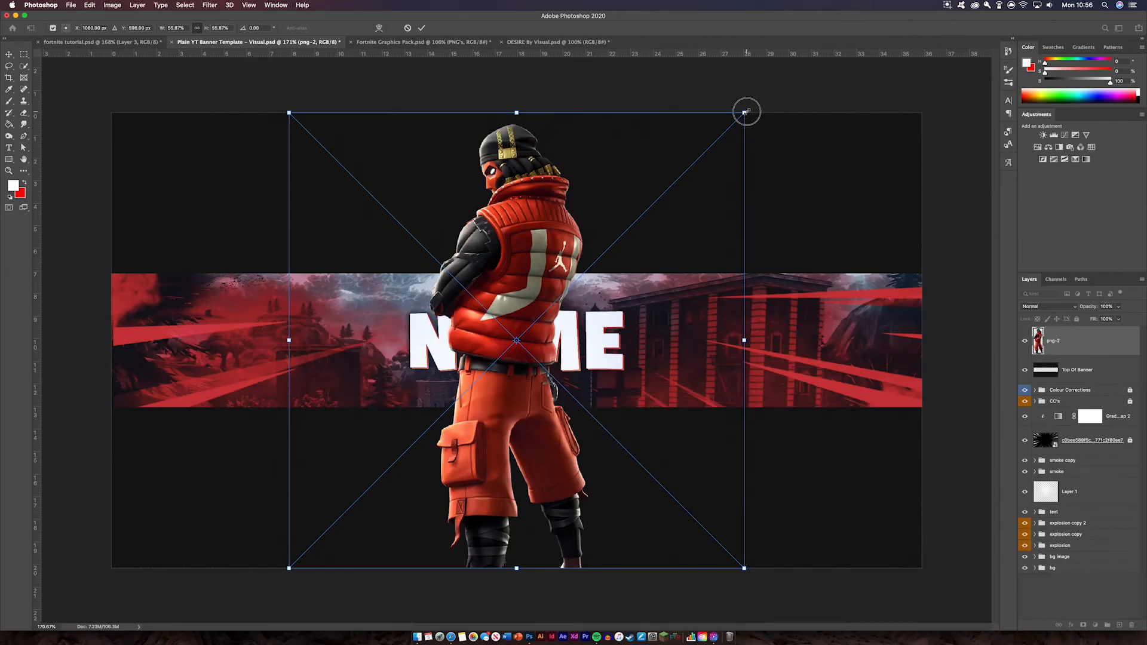
{"action": "left_click_drag", "start_coordinate": [746, 113], "coordinate": [497, 359]}
{"action": "left_click_drag", "start_coordinate": [400, 445], "coordinate": [644, 363]}
{"action": "left_click_drag", "start_coordinate": [742, 280], "coordinate": [709, 313]}
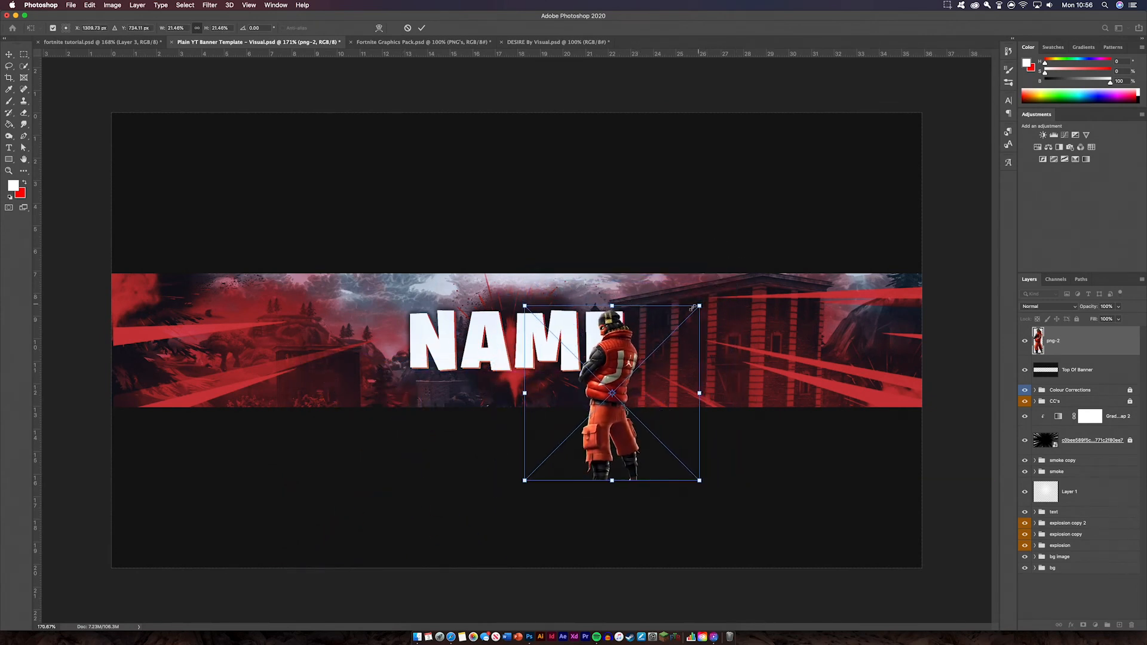
Step: Scale the placed character to about 18.7% and position it just right of the title's letter E
{"action": "left_click_drag", "start_coordinate": [633, 373], "coordinate": [663, 343]}
{"action": "left_click_drag", "start_coordinate": [740, 284], "coordinate": [731, 293]}
{"action": "mouse_move", "coordinate": [659, 357]}
{"action": "left_mouse_down"}
{"action": "mouse_move", "coordinate": [660, 345]}
{"action": "mouse_move", "coordinate": [660, 358]}
{"action": "left_mouse_up"}
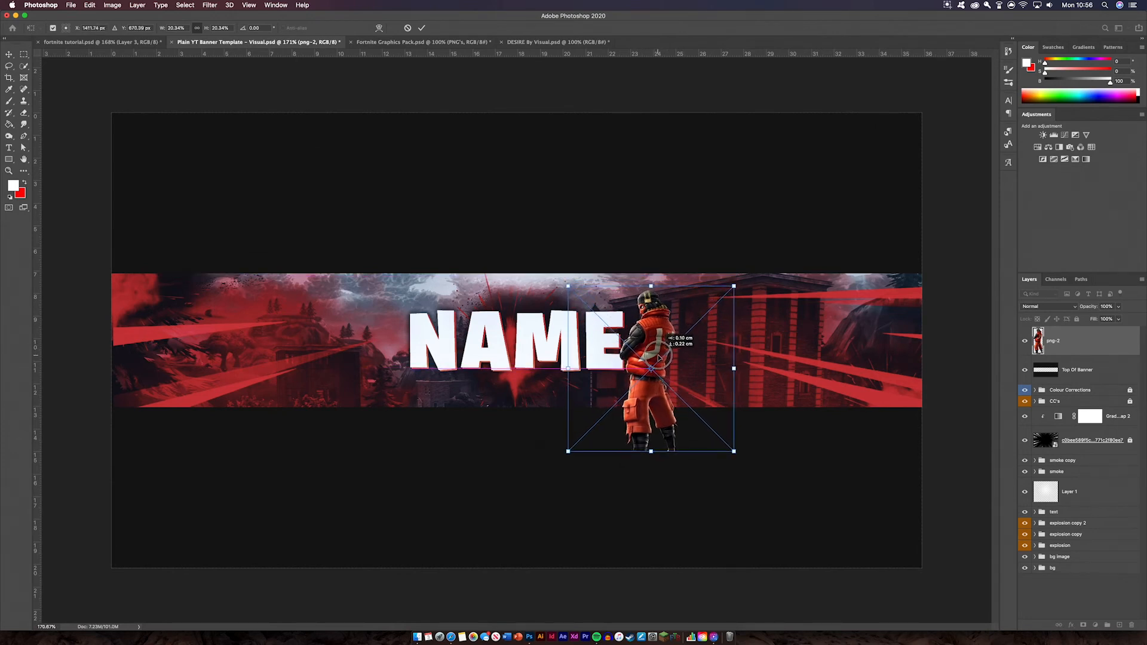
{"action": "left_click_drag", "start_coordinate": [569, 452], "coordinate": [575, 446]}
{"action": "left_click_drag", "start_coordinate": [590, 407], "coordinate": [588, 408]}
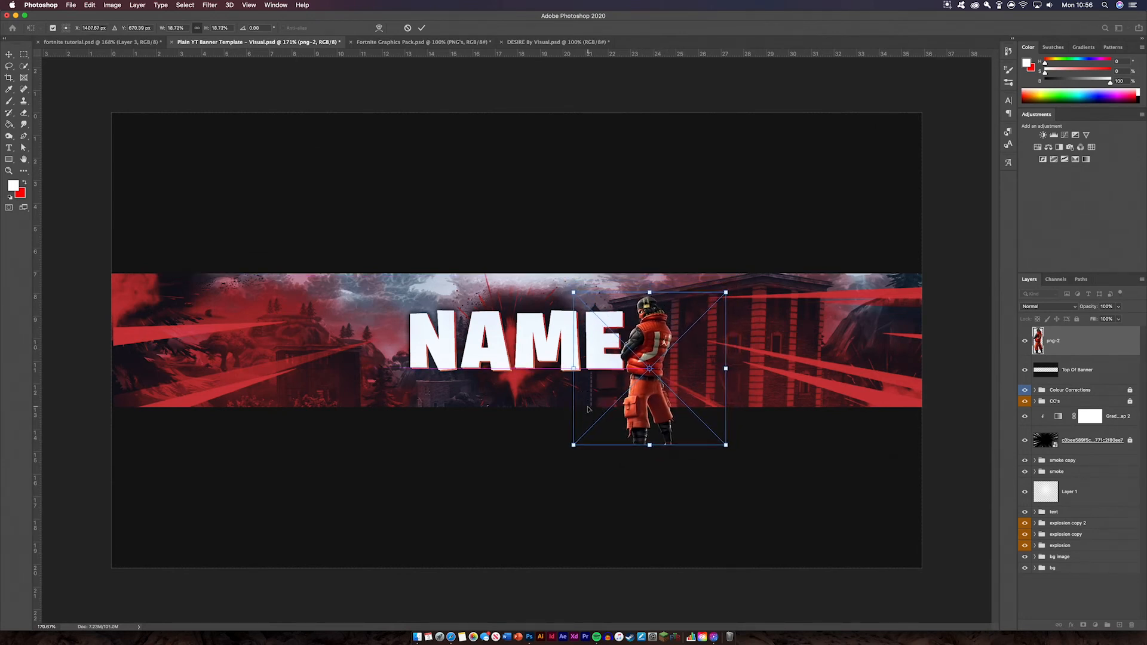
Step: Apply the transform, place the png-2 layer beneath the CC's group and hide the Colour Corrections group
{"action": "left_click", "coordinate": [421, 27]}
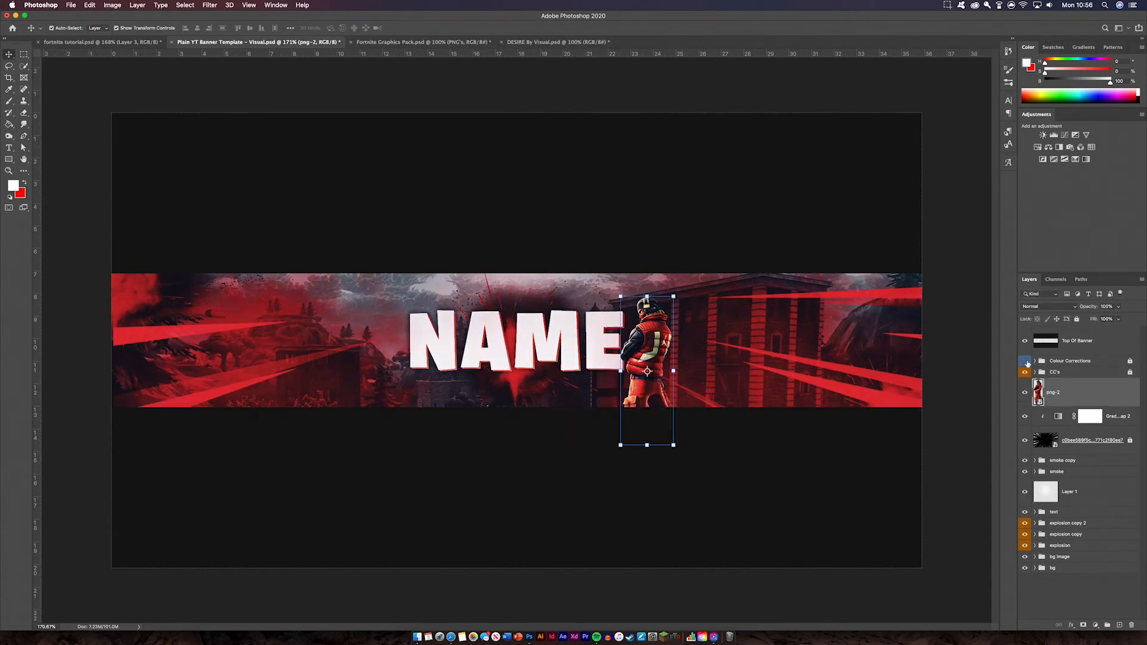
{"action": "left_click", "coordinate": [830, 491]}
{"action": "left_click", "coordinate": [958, 428]}
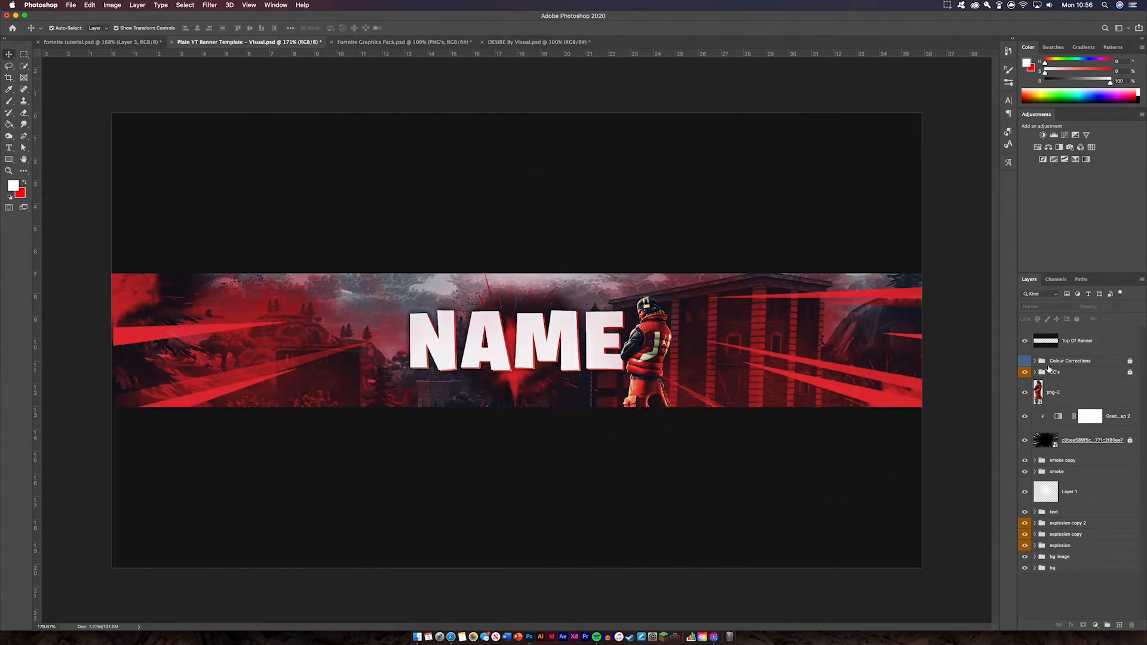
{"action": "left_click", "coordinate": [659, 361]}
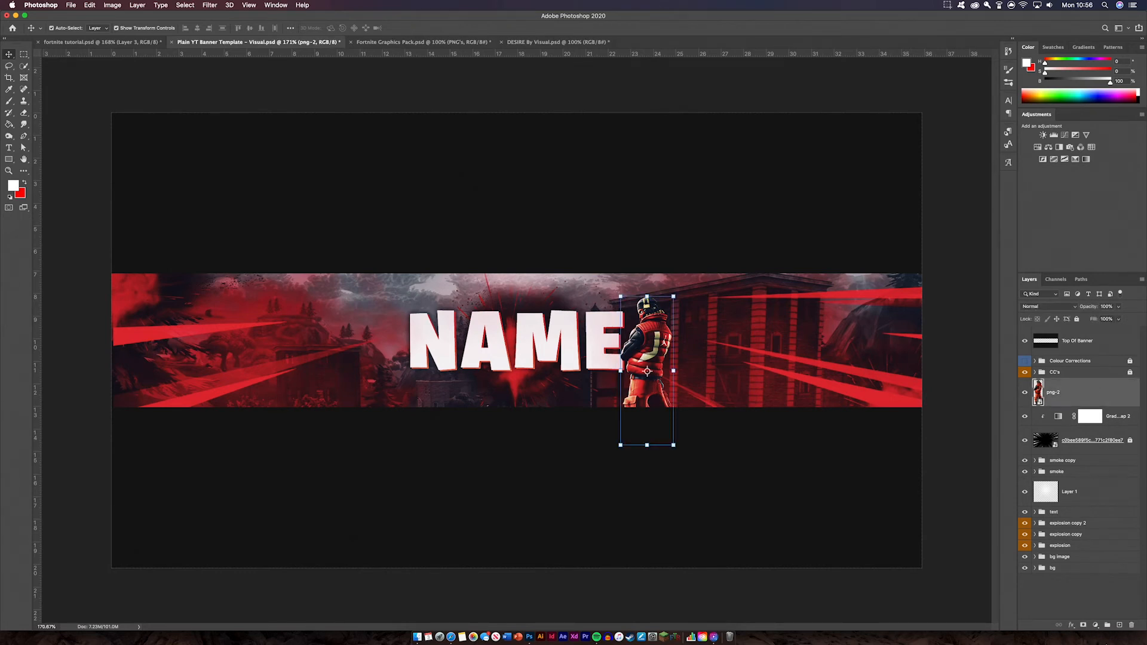
Step: Add a Hue/Saturation adjustment clipped to png-2 with Colorize on and Saturation 100, and invert its mask
{"action": "left_click", "coordinate": [1097, 626]}
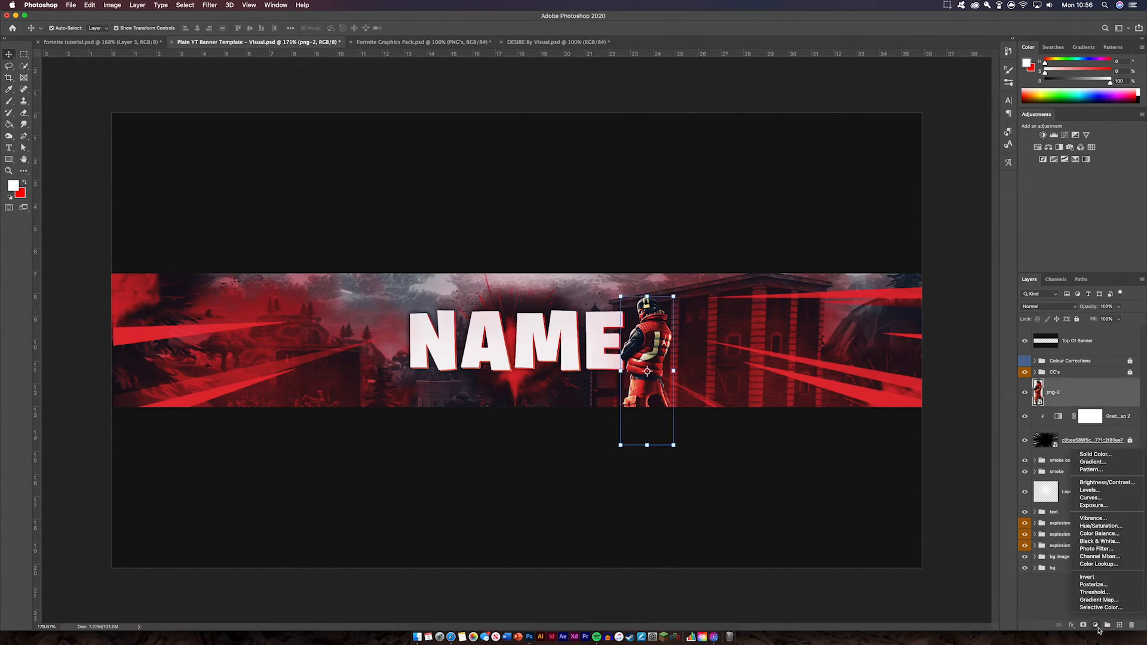
{"action": "left_click", "coordinate": [1113, 526]}
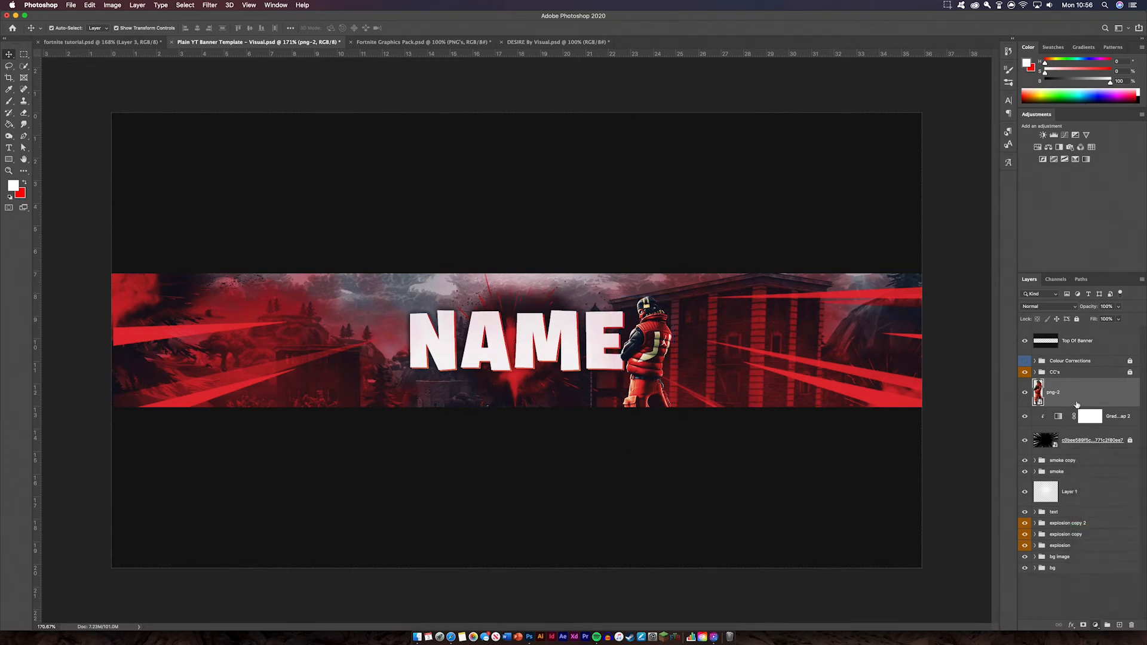
{"action": "left_click", "coordinate": [899, 441]}
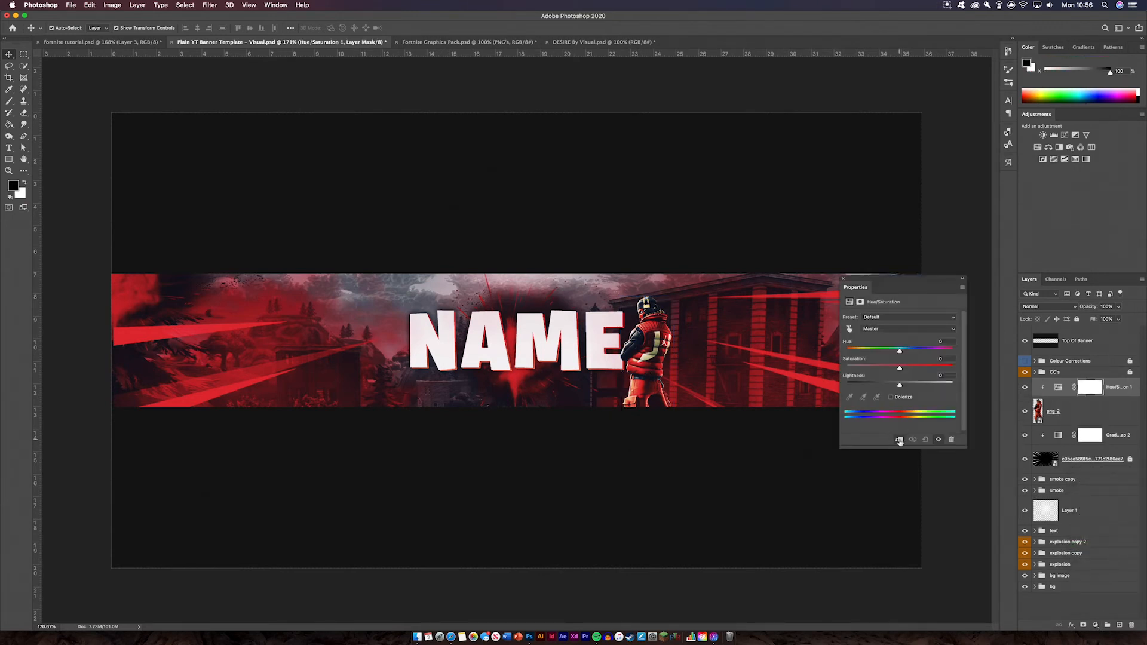
{"action": "left_click", "coordinate": [891, 398]}
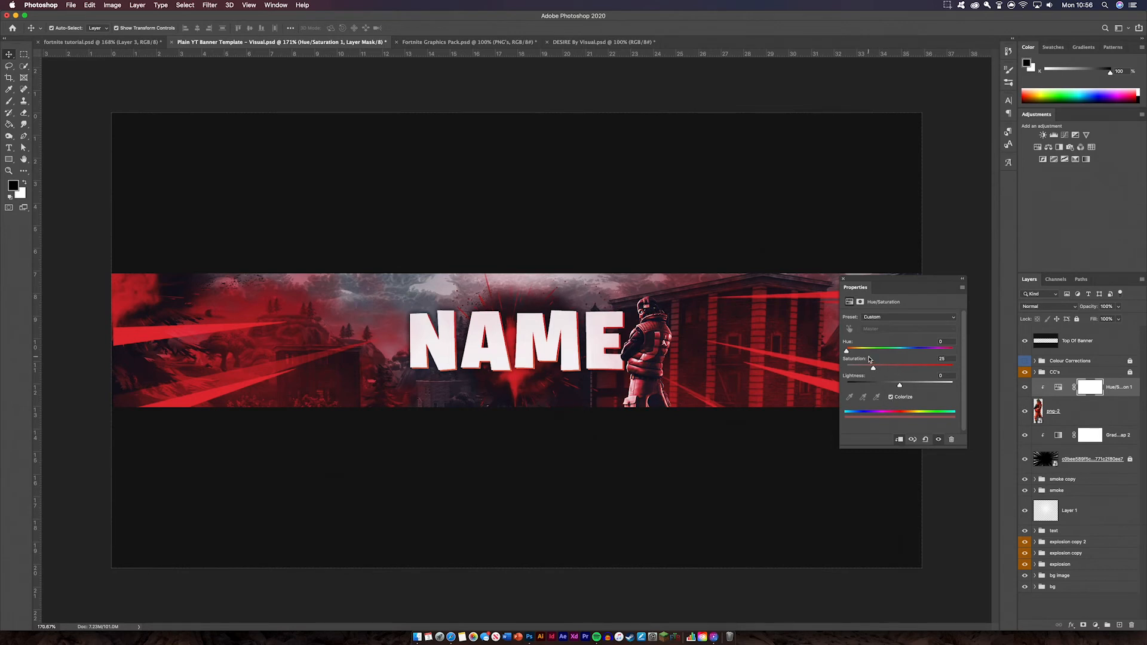
{"action": "left_click_drag", "start_coordinate": [874, 368], "coordinate": [954, 368]}
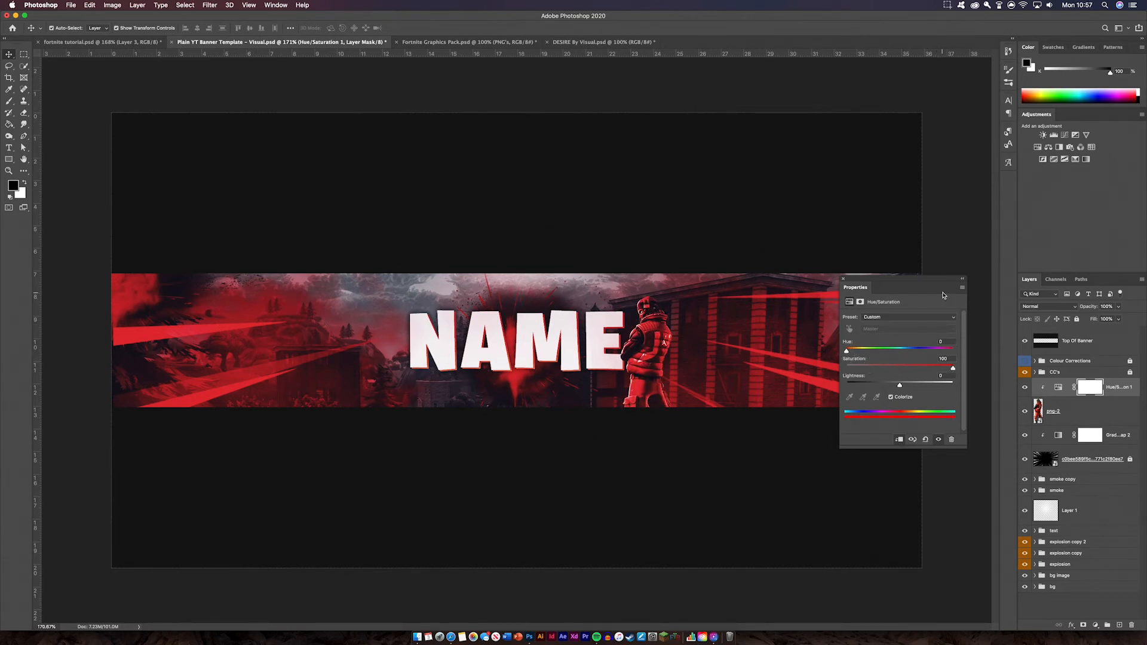
{"action": "left_click", "coordinate": [844, 279]}
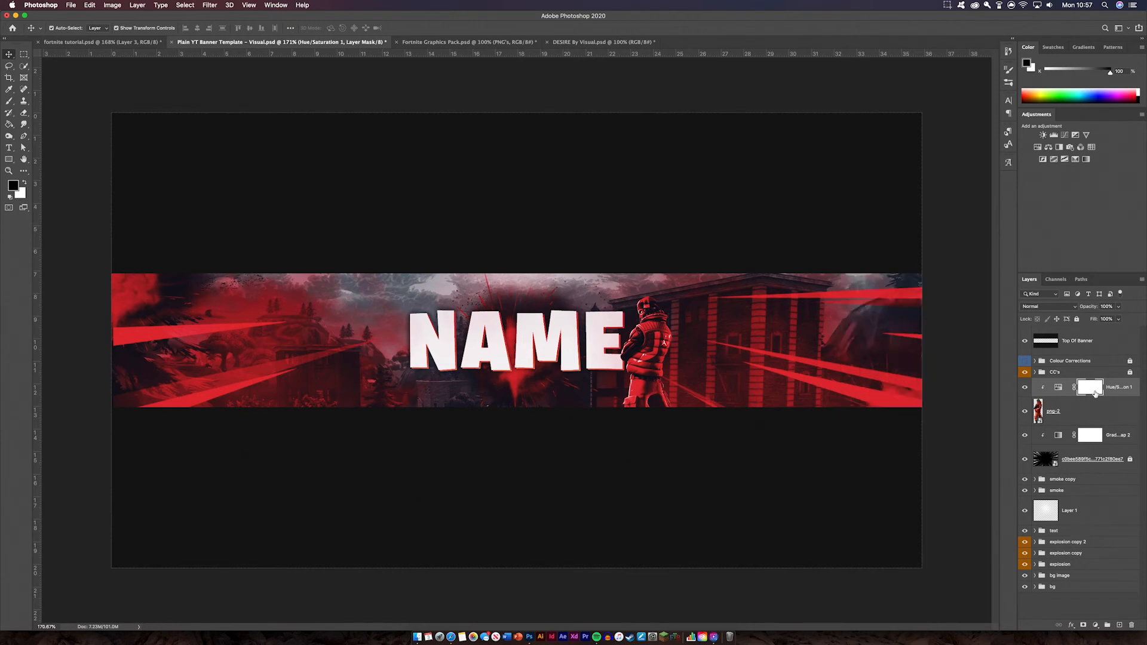
{"action": "key", "text": "super+i"}
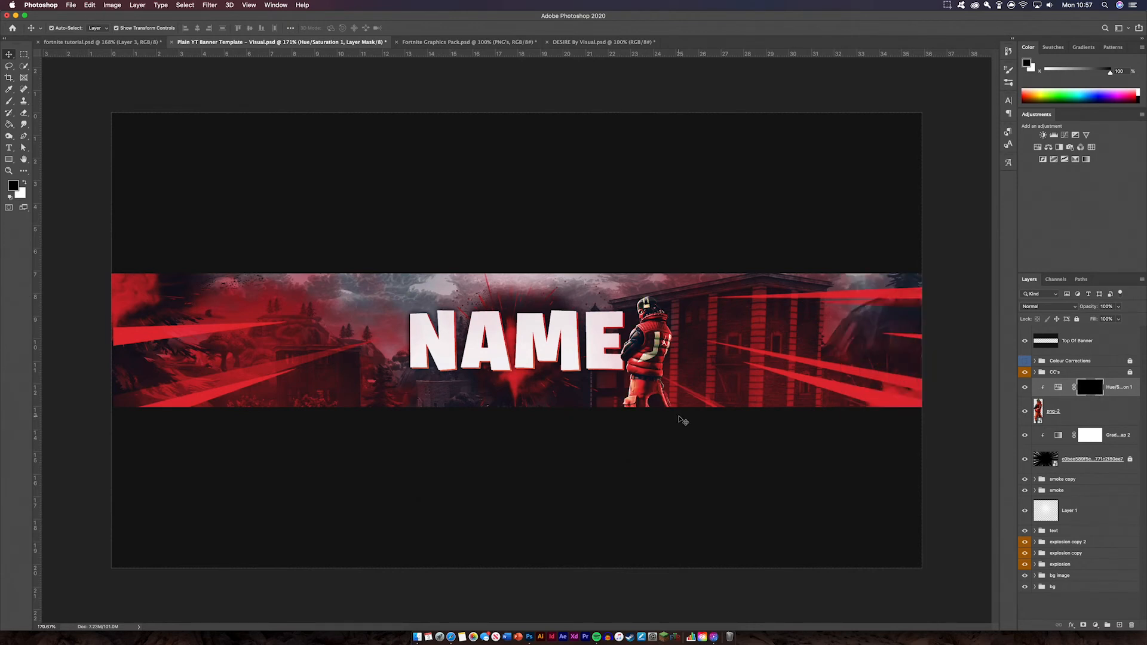
Step: Paint white on the Hue/Saturation mask along the character's head and right edge with a soft 44 px brush
{"action": "left_click", "coordinate": [9, 101]}
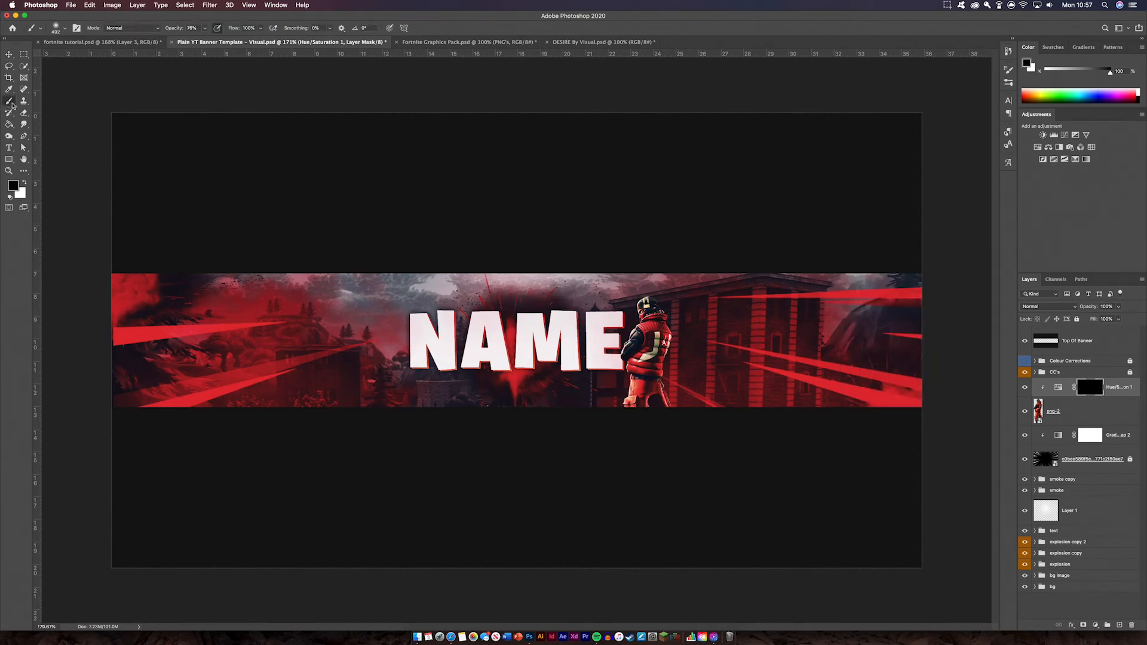
{"action": "left_click", "coordinate": [64, 29]}
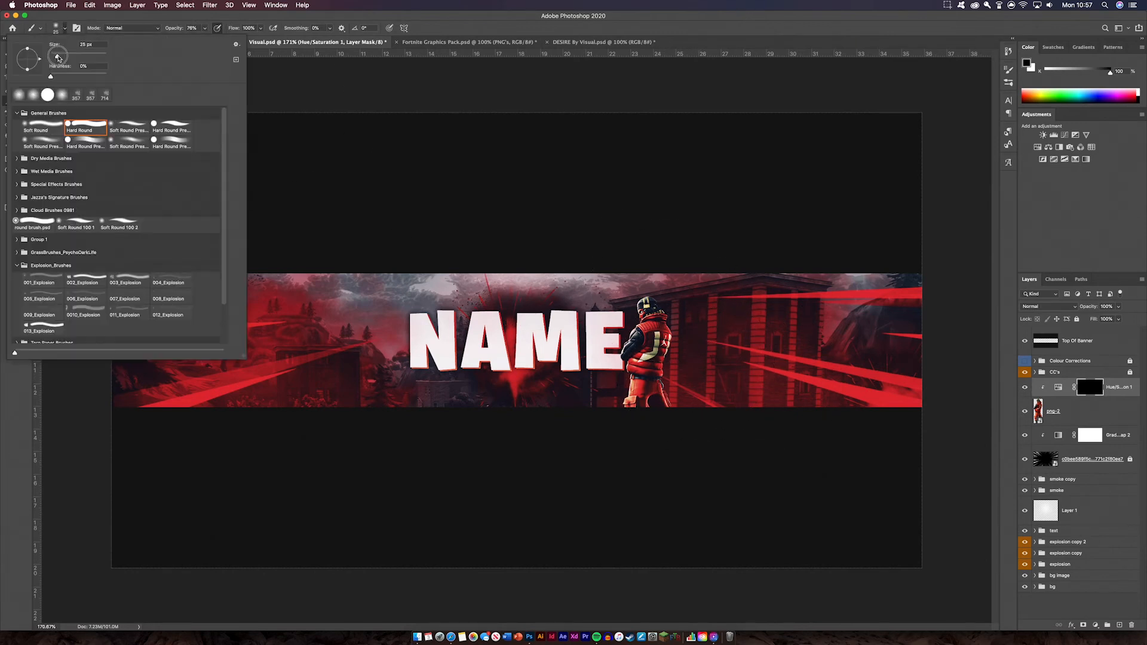
{"action": "left_click_drag", "start_coordinate": [68, 53], "coordinate": [56, 52]}
{"action": "left_click", "coordinate": [65, 18]}
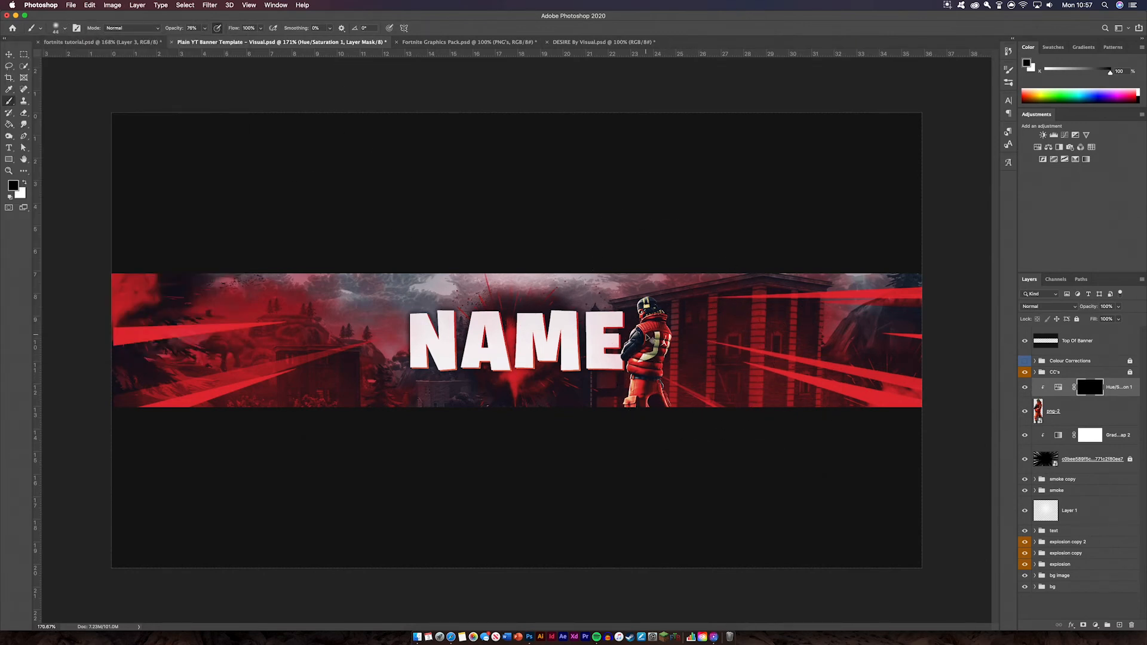
{"action": "scroll", "coordinate": [648, 336], "scroll_direction": "up", "scroll_amount": 6}
{"action": "scroll", "coordinate": [812, 351], "scroll_direction": "right", "scroll_amount": 15}
{"action": "scroll", "coordinate": [813, 351], "scroll_direction": "down", "scroll_amount": 3}
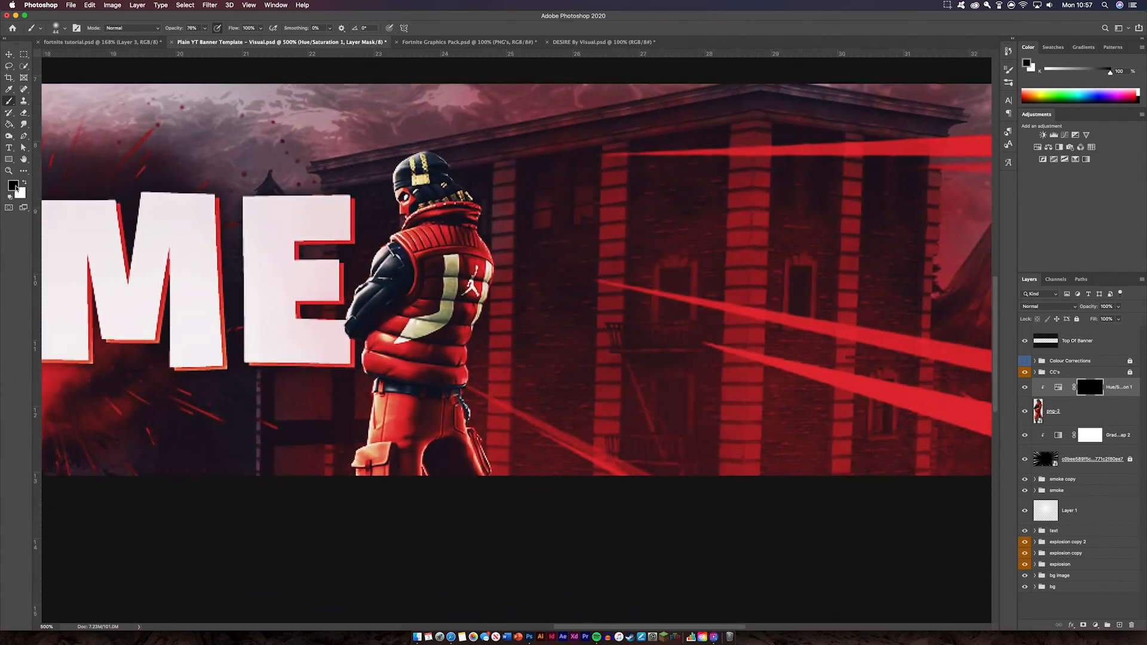
{"action": "left_click", "coordinate": [25, 180]}
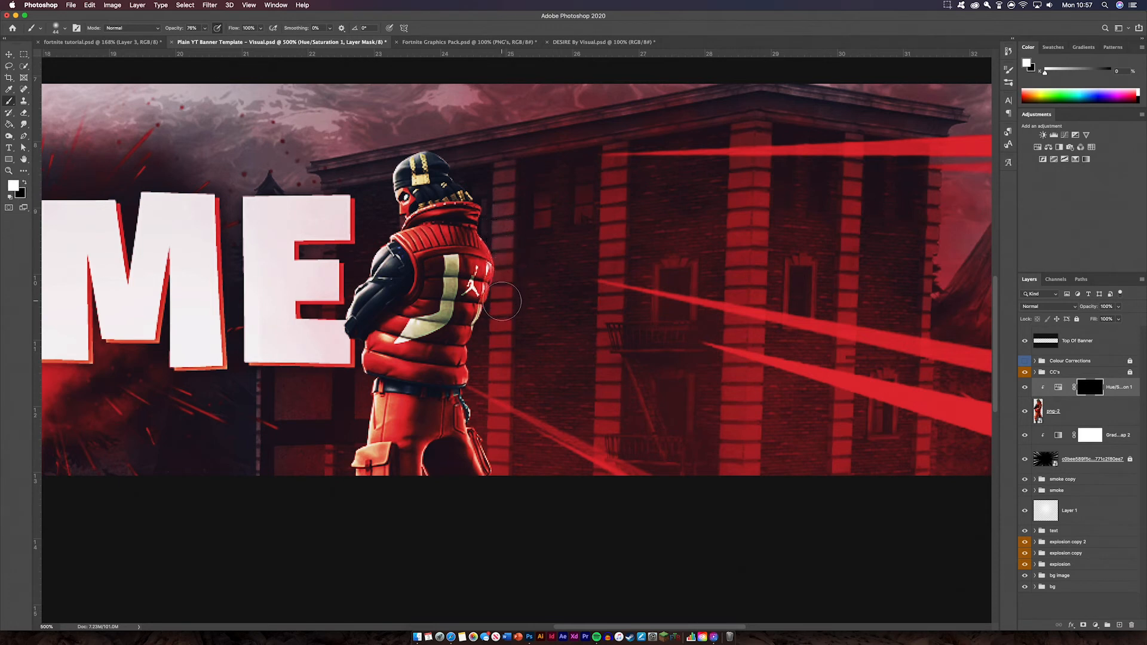
{"action": "mouse_move", "coordinate": [480, 199]}
{"action": "left_mouse_down"}
{"action": "mouse_move", "coordinate": [427, 141]}
{"action": "mouse_move", "coordinate": [395, 127]}
{"action": "left_mouse_up"}
{"action": "mouse_move", "coordinate": [496, 338]}
{"action": "left_mouse_down"}
{"action": "mouse_move", "coordinate": [489, 413]}
{"action": "mouse_move", "coordinate": [508, 467]}
{"action": "mouse_move", "coordinate": [481, 353]}
{"action": "left_mouse_up"}
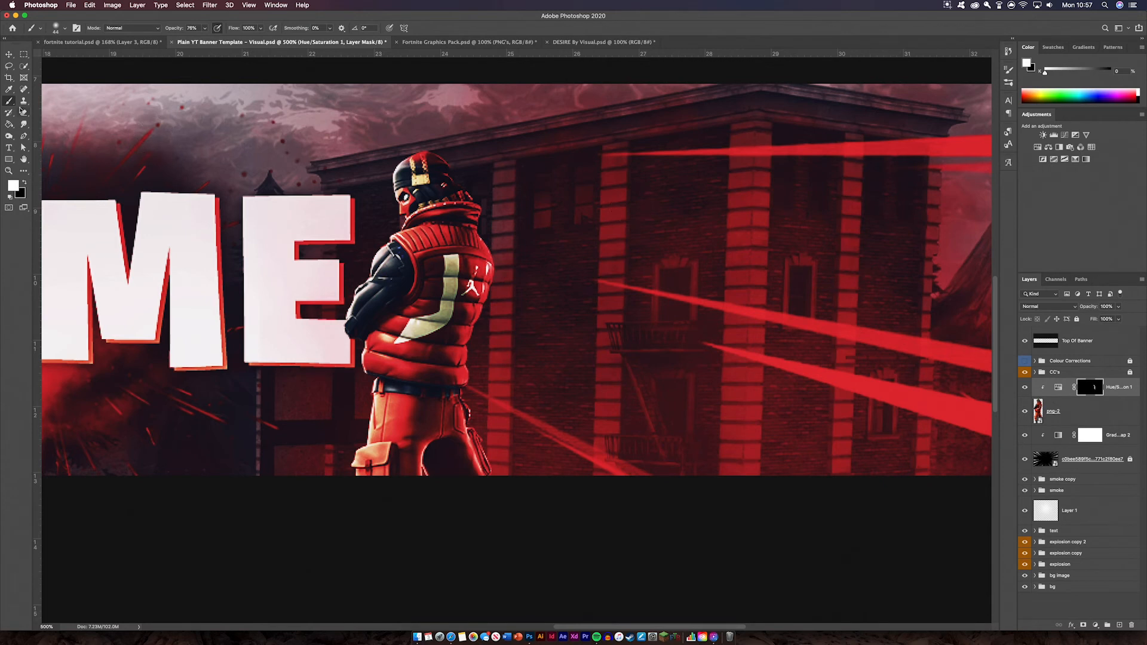
{"action": "left_click", "coordinate": [25, 184]}
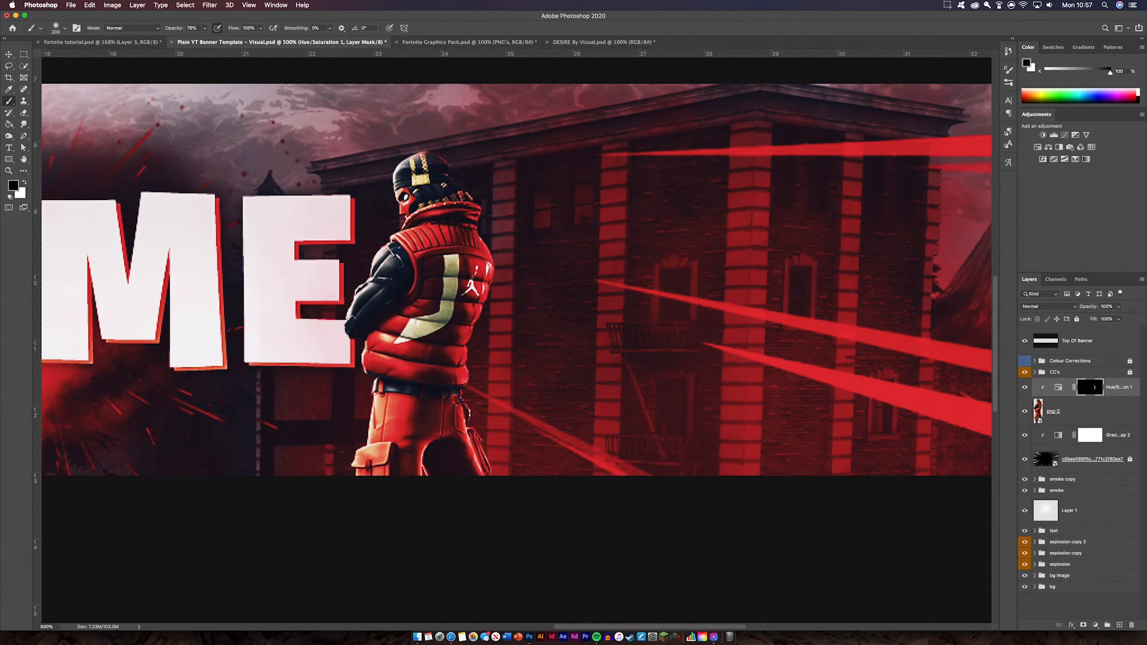
Step: Add a second clipped Hue/Saturation adjustment with Colorize on, Saturation 14 and Lightness +95, and invert its mask
{"action": "left_click", "coordinate": [1097, 628]}
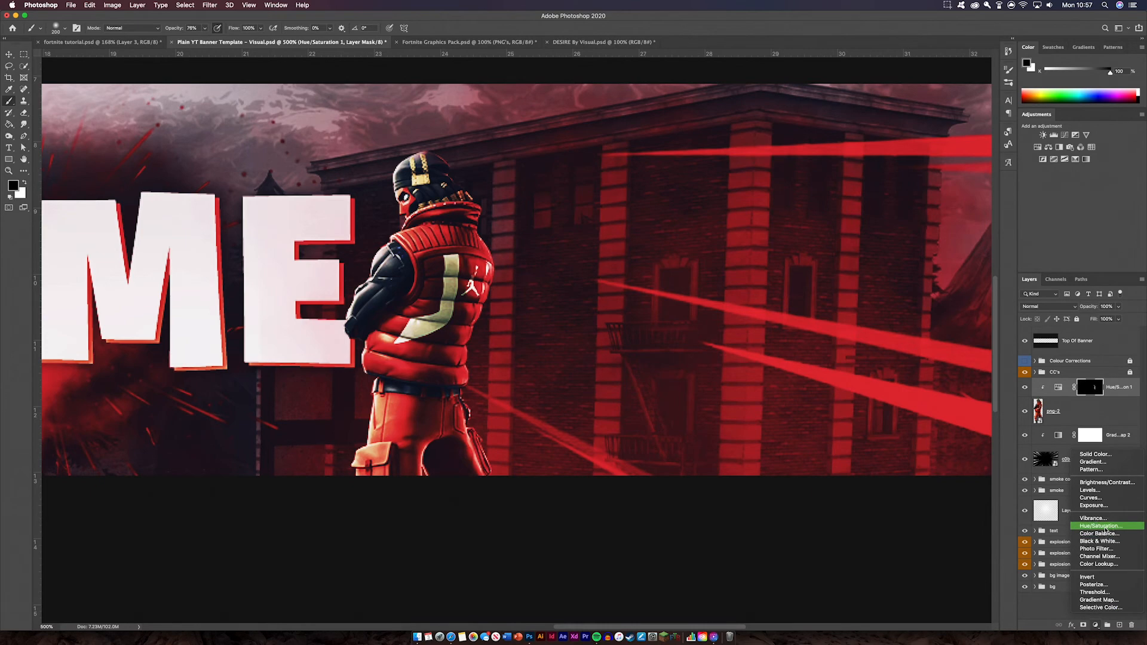
{"action": "left_click", "coordinate": [1087, 533]}
{"action": "left_click", "coordinate": [893, 397]}
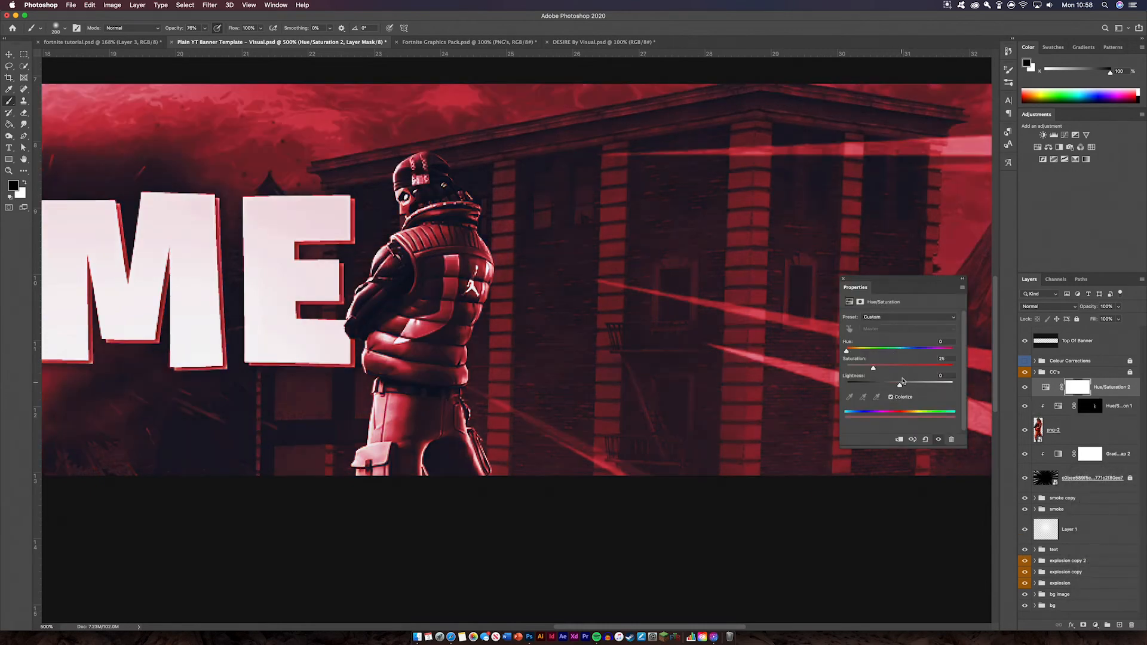
{"action": "left_click", "coordinate": [899, 439]}
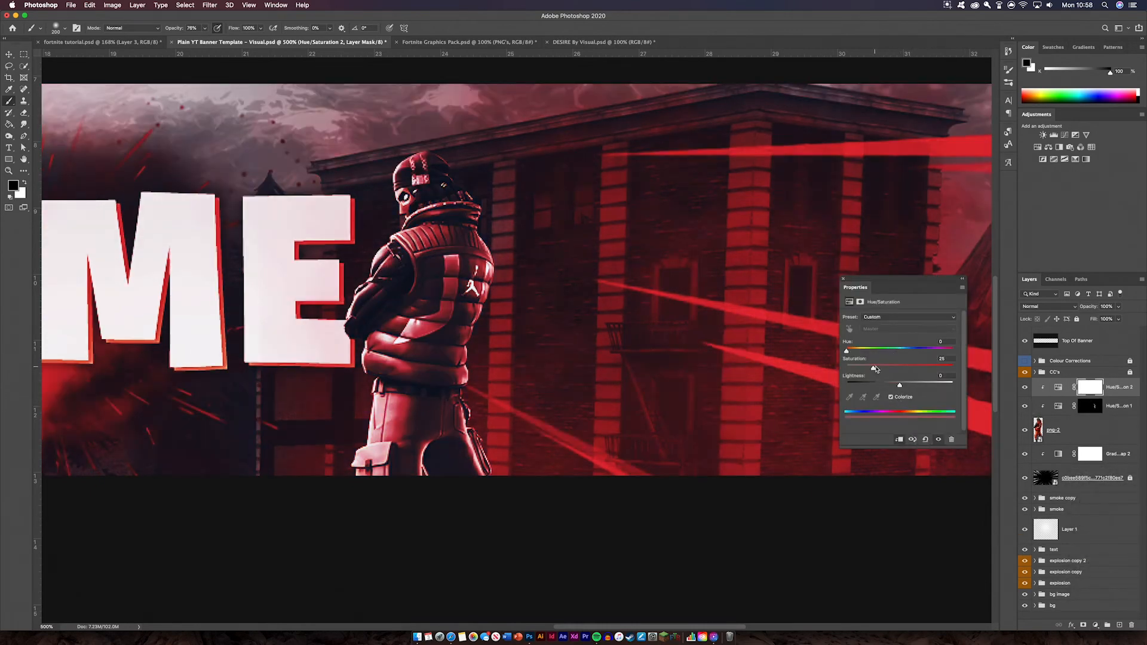
{"action": "left_click_drag", "start_coordinate": [900, 385], "coordinate": [951, 385]}
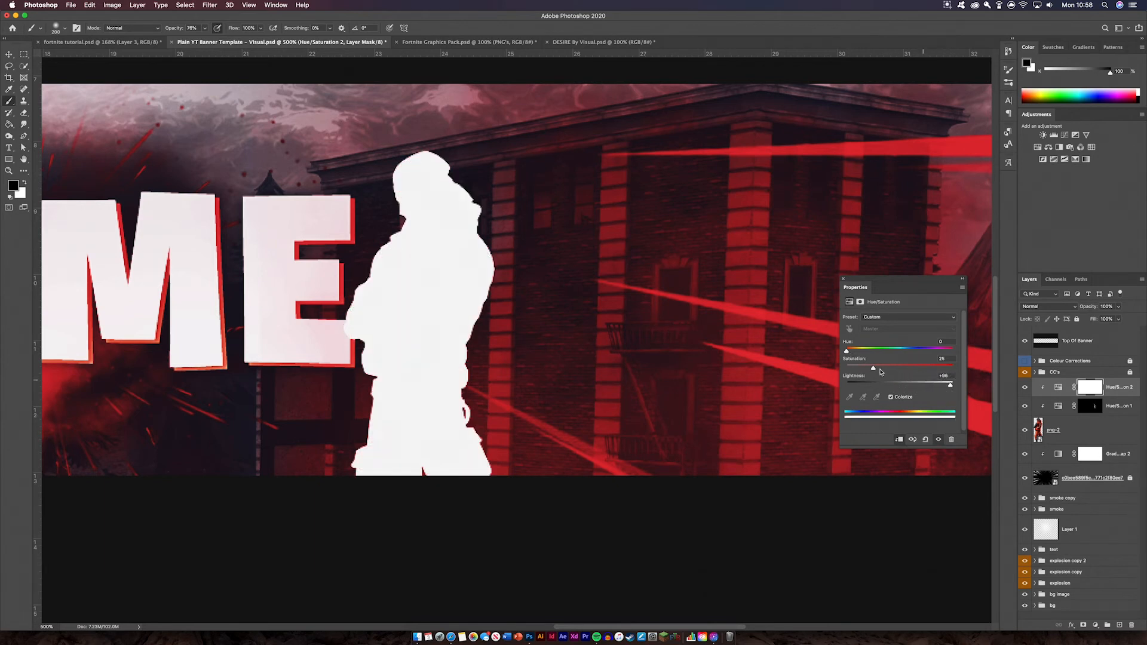
{"action": "left_click_drag", "start_coordinate": [873, 368], "coordinate": [861, 370]}
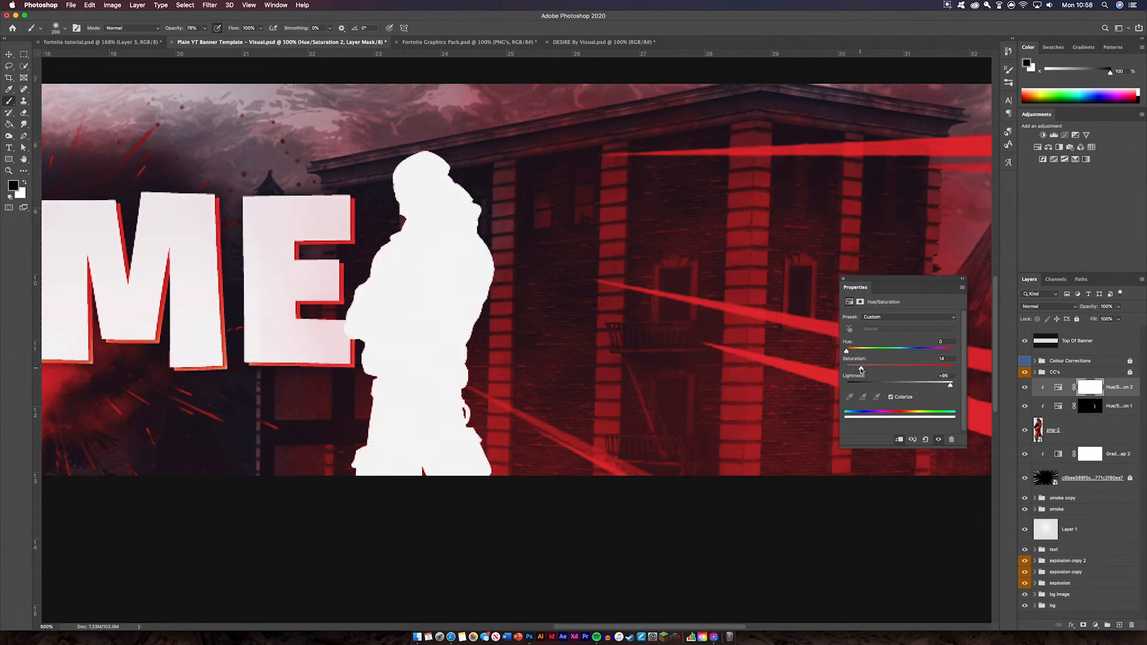
{"action": "left_click", "coordinate": [844, 280]}
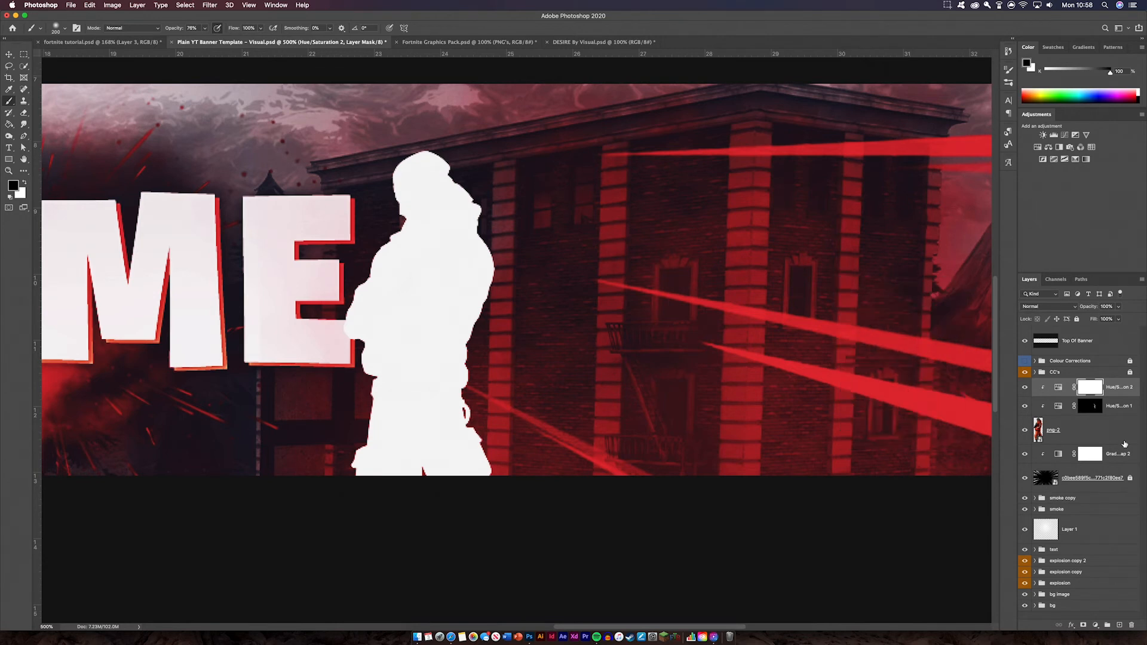
{"action": "key", "text": "super+i"}
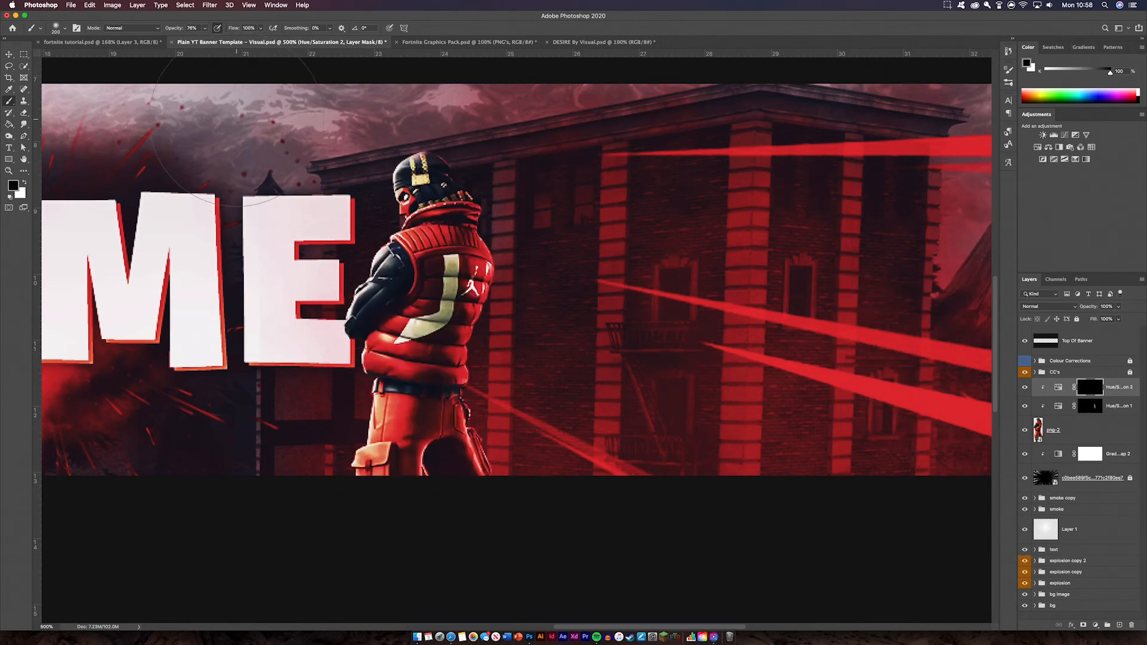
Step: Paint white on the second Hue/Saturation mask along the character's left side with a small soft brush
{"action": "key", "text": "bracketleft"}
{"action": "key", "text": "bracketleft"}
{"action": "key", "text": "bracketleft"}
{"action": "key", "text": "bracketleft"}
{"action": "key", "text": "bracketleft"}
{"action": "key", "text": "bracketleft"}
{"action": "key", "text": "bracketleft"}
{"action": "key", "text": "bracketleft"}
{"action": "key", "text": "bracketleft"}
{"action": "key", "text": "bracketleft"}
{"action": "key", "text": "x"}
{"action": "mouse_move", "coordinate": [410, 171]}
{"action": "left_mouse_down"}
{"action": "mouse_move", "coordinate": [354, 279]}
{"action": "mouse_move", "coordinate": [346, 272]}
{"action": "mouse_move", "coordinate": [333, 328]}
{"action": "mouse_move", "coordinate": [370, 391]}
{"action": "mouse_move", "coordinate": [374, 428]}
{"action": "mouse_move", "coordinate": [353, 415]}
{"action": "left_mouse_up"}
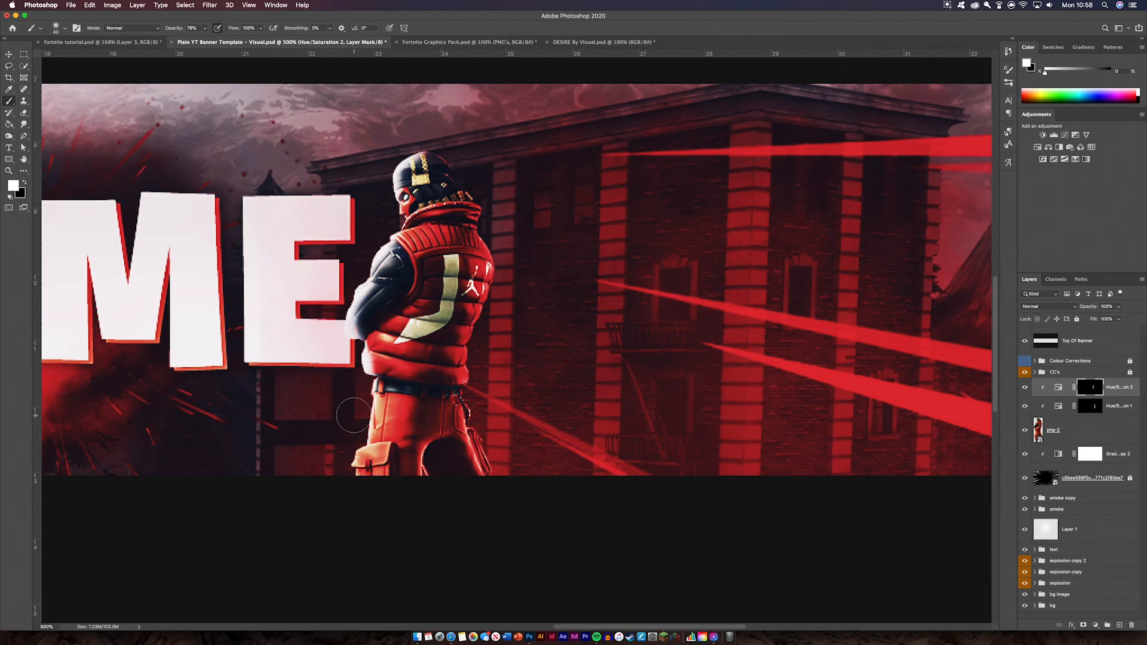
{"action": "key", "text": "bracketright"}
{"action": "key", "text": "bracketright"}
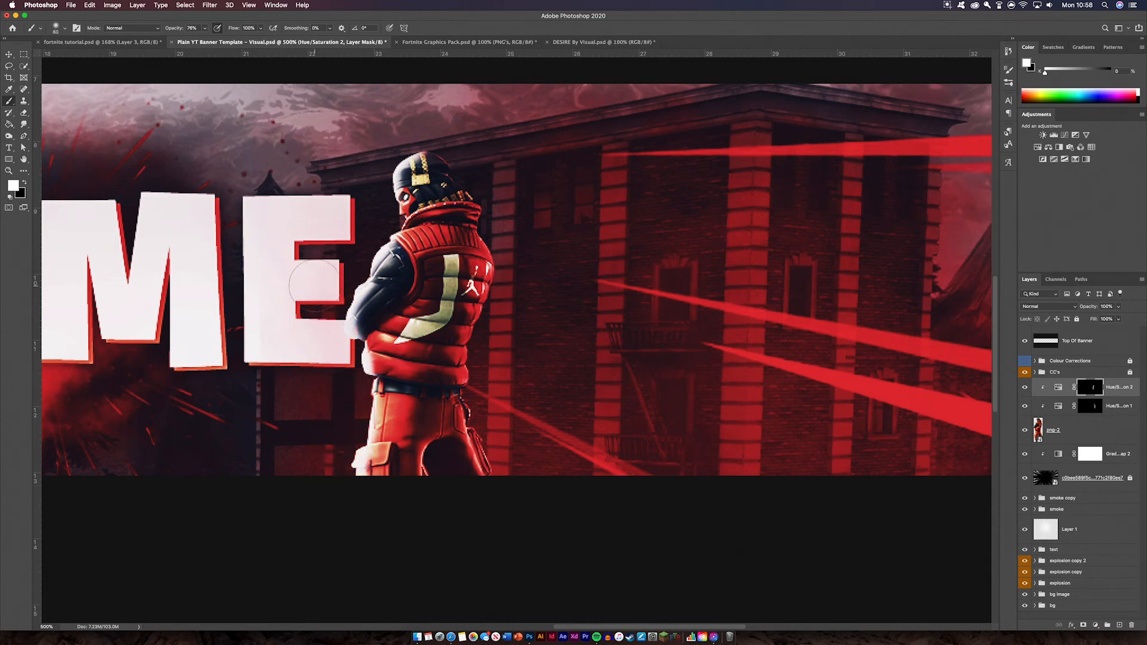
Step: Soften the white highlight by painting black on its mask with a larger brush at 38% opacity
{"action": "key", "text": "bracketright"}
{"action": "key", "text": "bracketright"}
{"action": "key", "text": "bracketright"}
{"action": "key", "text": "bracketright"}
{"action": "key", "text": "bracketright"}
{"action": "key", "text": "bracketright"}
{"action": "key", "text": "x"}
{"action": "key", "text": "3"}
{"action": "key", "text": "8"}
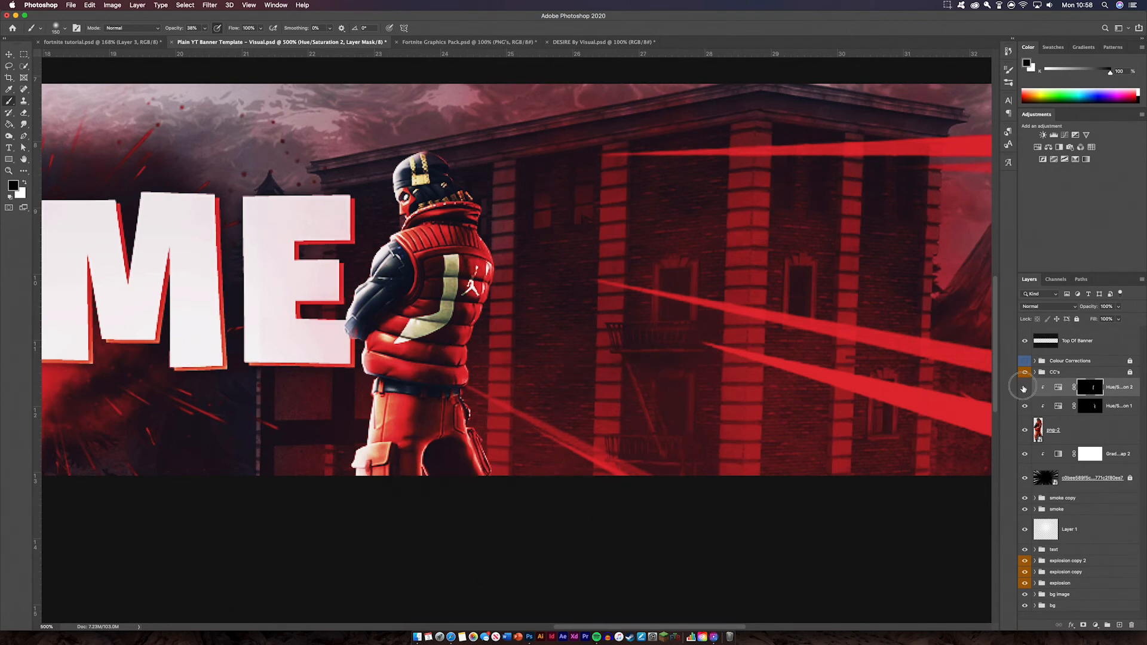
Step: Compare the character with each of the two Hue/Saturation highlight layers hidden and shown
{"action": "left_click", "coordinate": [1024, 389]}
{"action": "left_click", "coordinate": [1024, 388]}
{"action": "left_click", "coordinate": [1024, 388]}
{"action": "left_click", "coordinate": [1023, 388]}
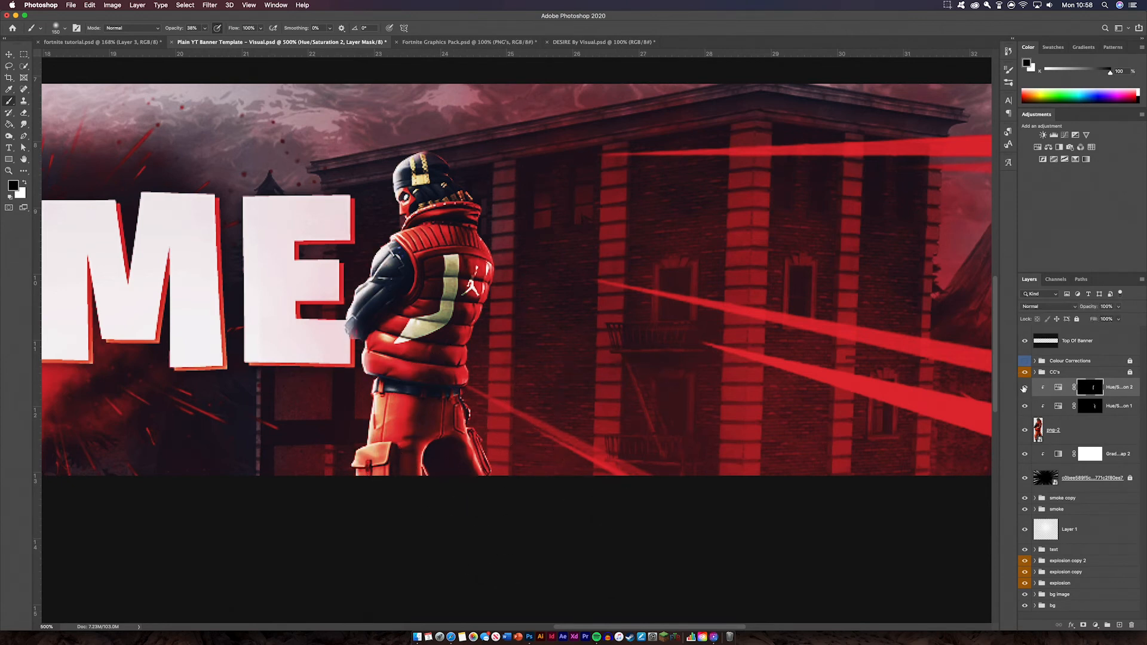
{"action": "left_click", "coordinate": [1027, 408]}
{"action": "left_click", "coordinate": [1027, 408]}
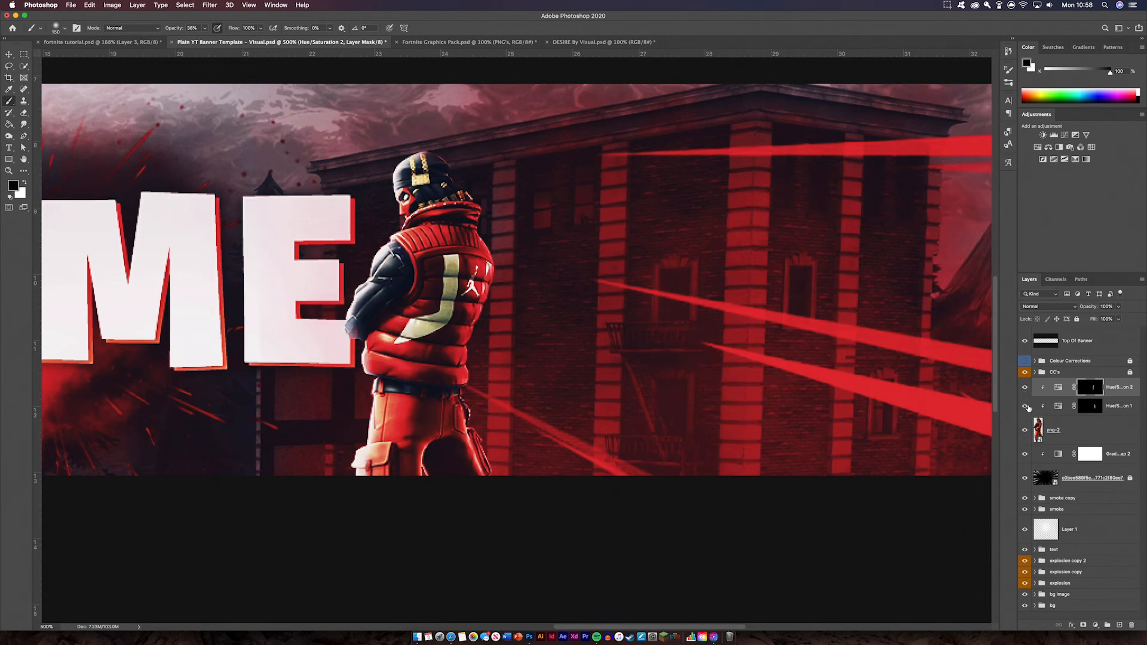
{"action": "left_click", "coordinate": [1027, 407]}
Step: Group the png-2 layer with its two Hue/Saturation adjustments and name the group man
{"action": "left_click", "coordinate": [7, 54]}
{"action": "left_click", "coordinate": [1121, 425]}
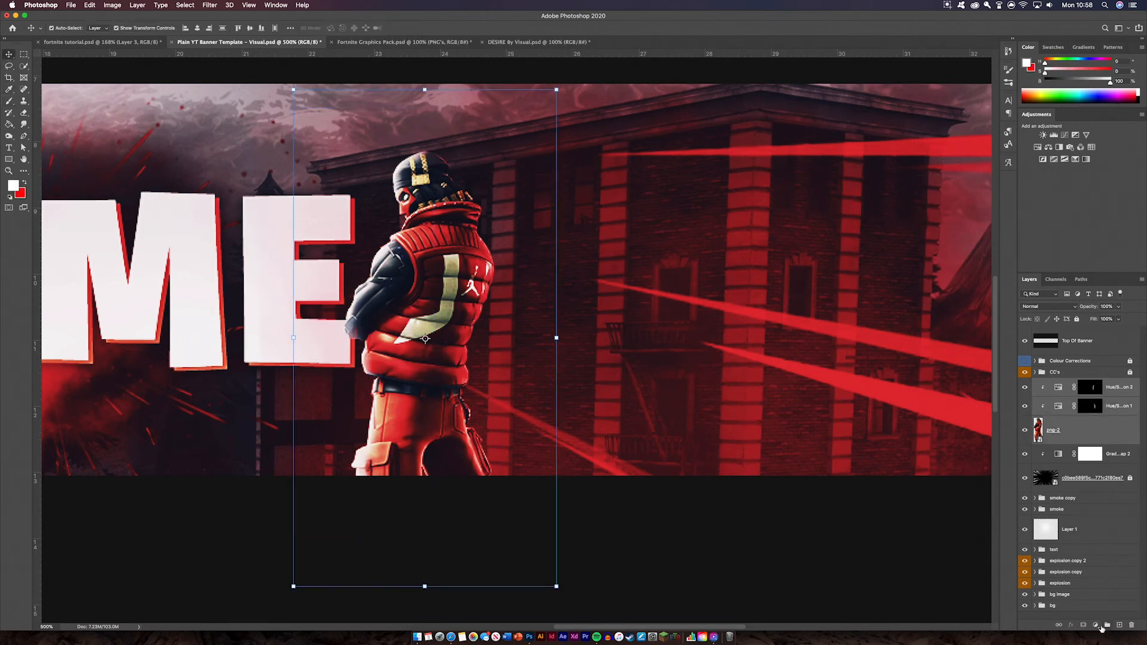
{"action": "left_click", "coordinate": [1102, 628]}
{"action": "double_click", "coordinate": [1063, 383]}
{"action": "key", "text": "Return"}
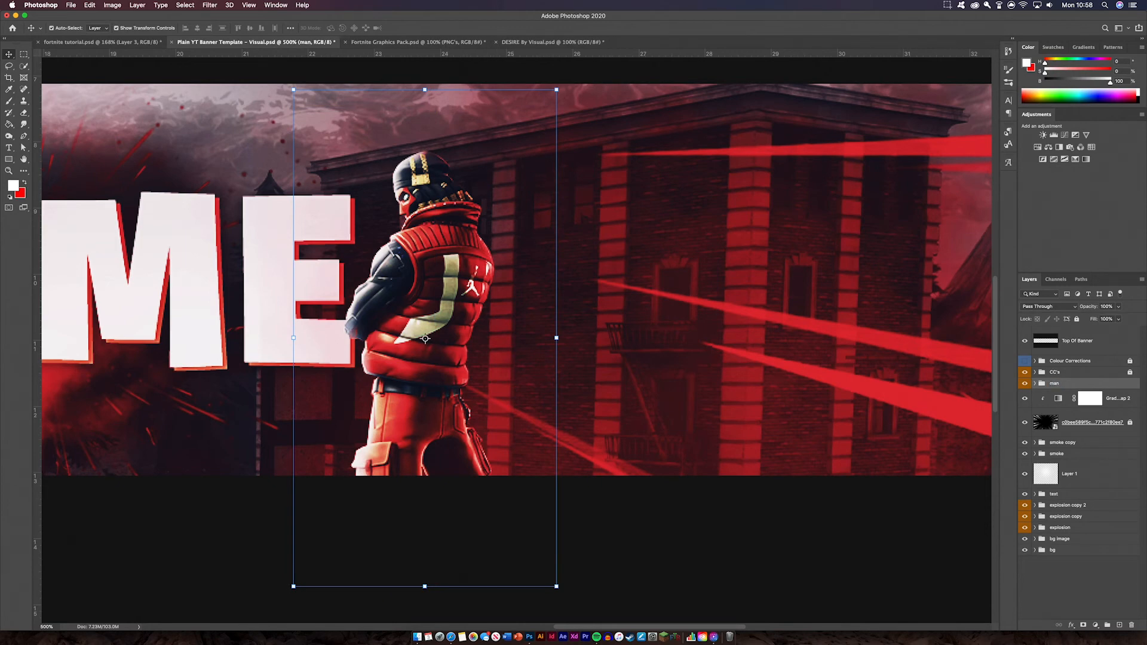
Step: Add a new layer above the man group, ready for painting with a soft red brush
{"action": "left_click", "coordinate": [689, 551]}
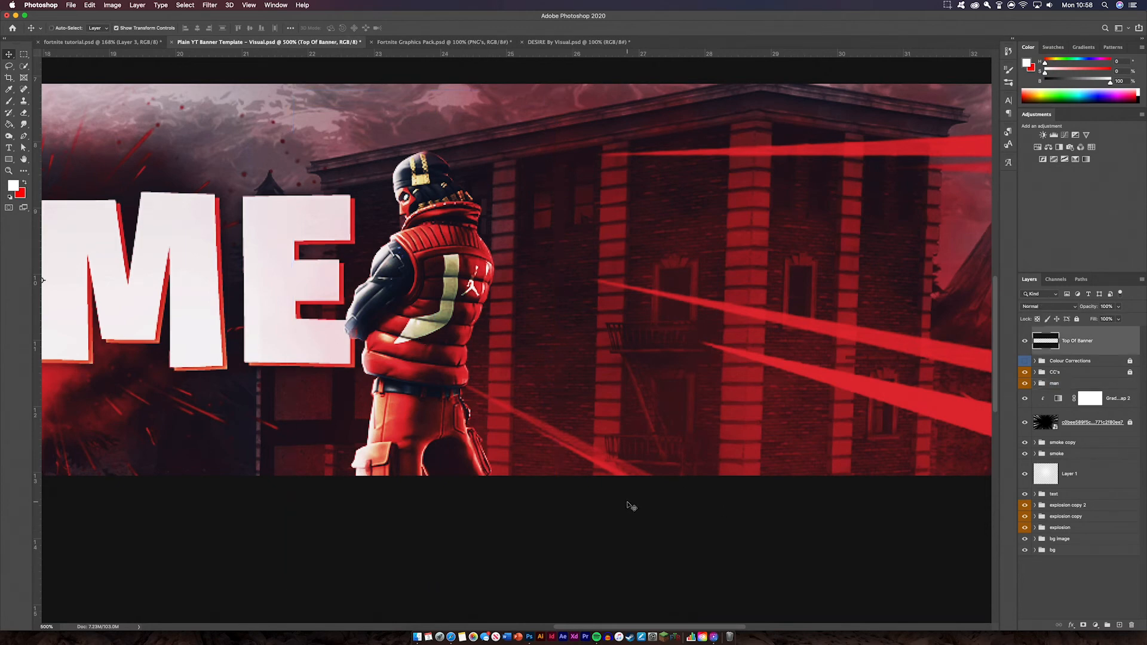
{"action": "key", "text": "super+0"}
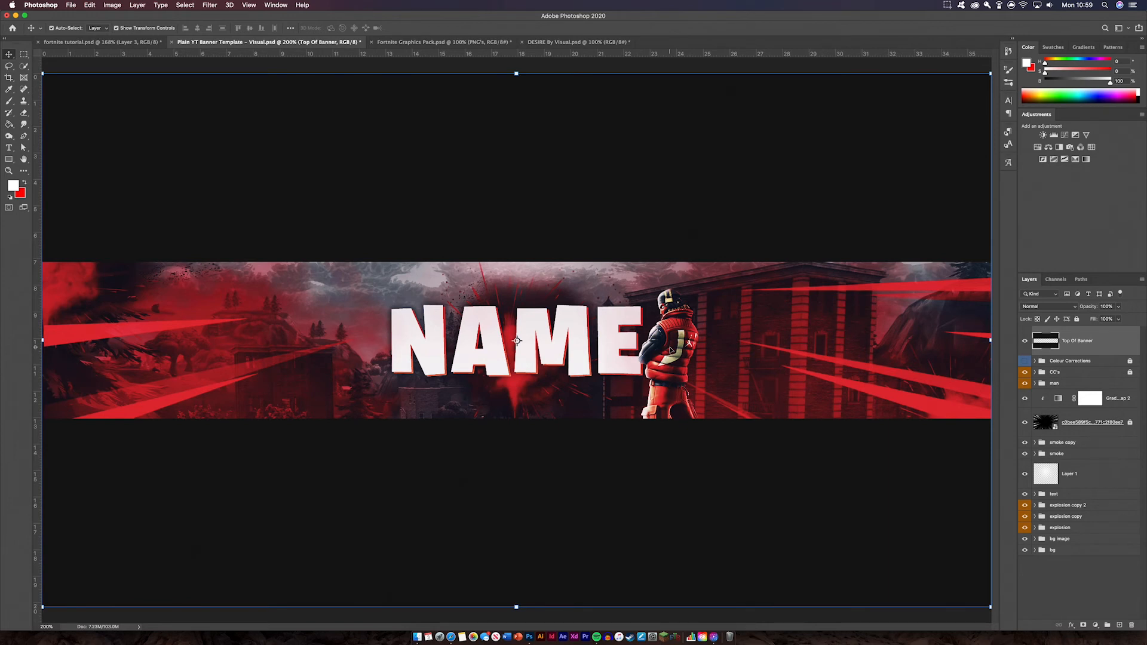
{"action": "left_click", "coordinate": [24, 184]}
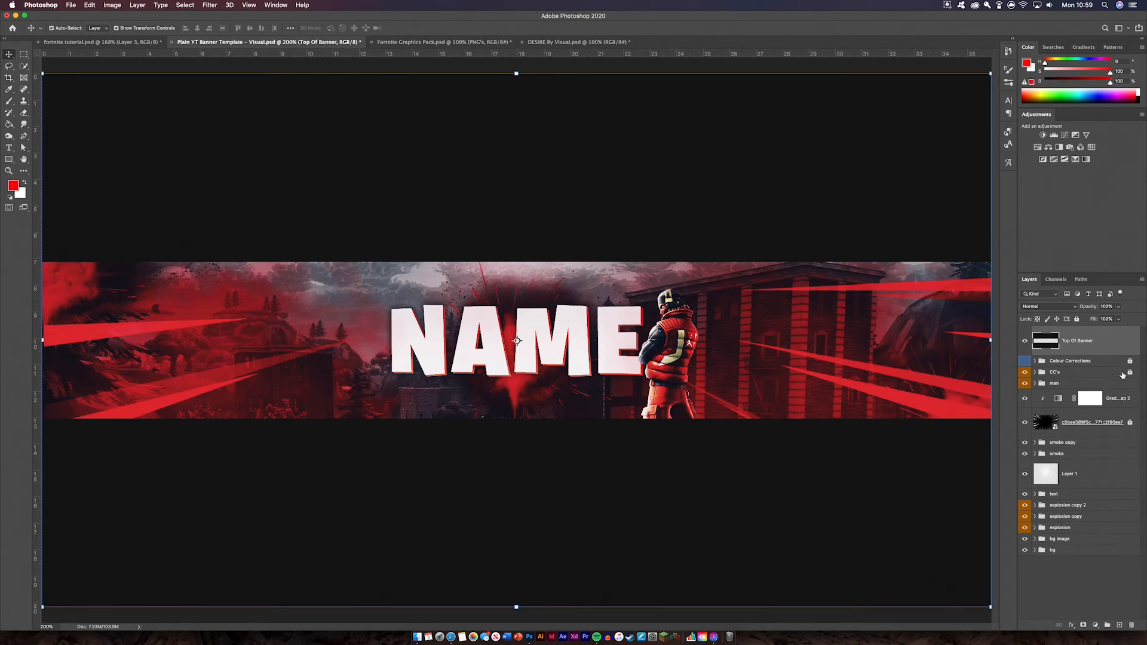
{"action": "left_click", "coordinate": [1105, 383]}
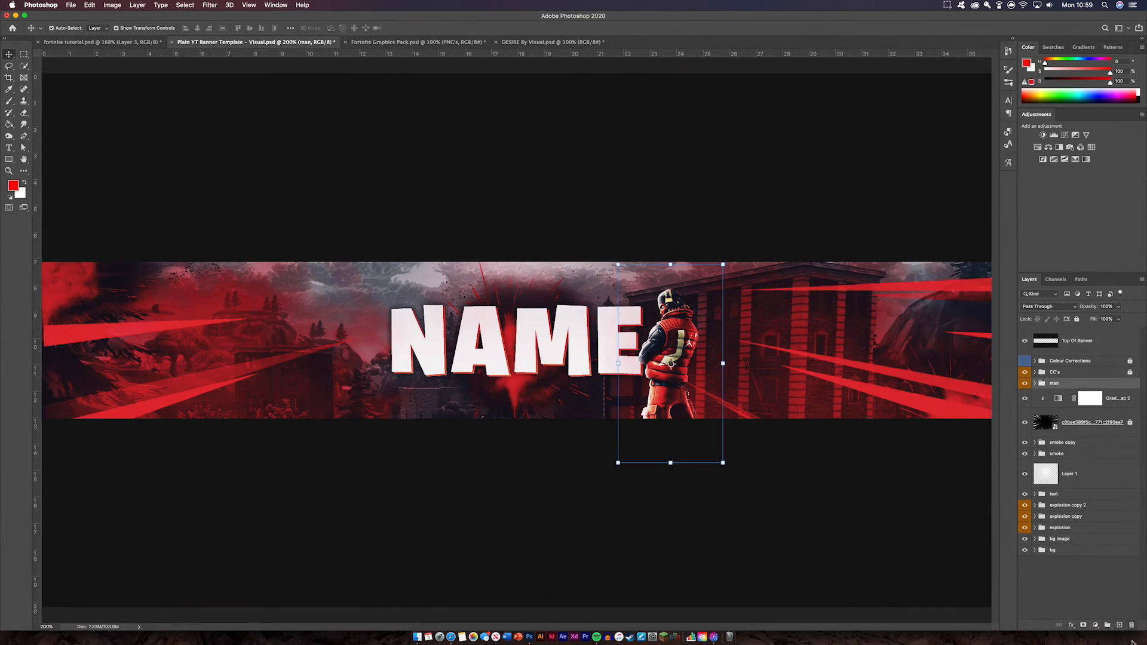
{"action": "left_click", "coordinate": [1120, 625]}
{"action": "left_click", "coordinate": [9, 101]}
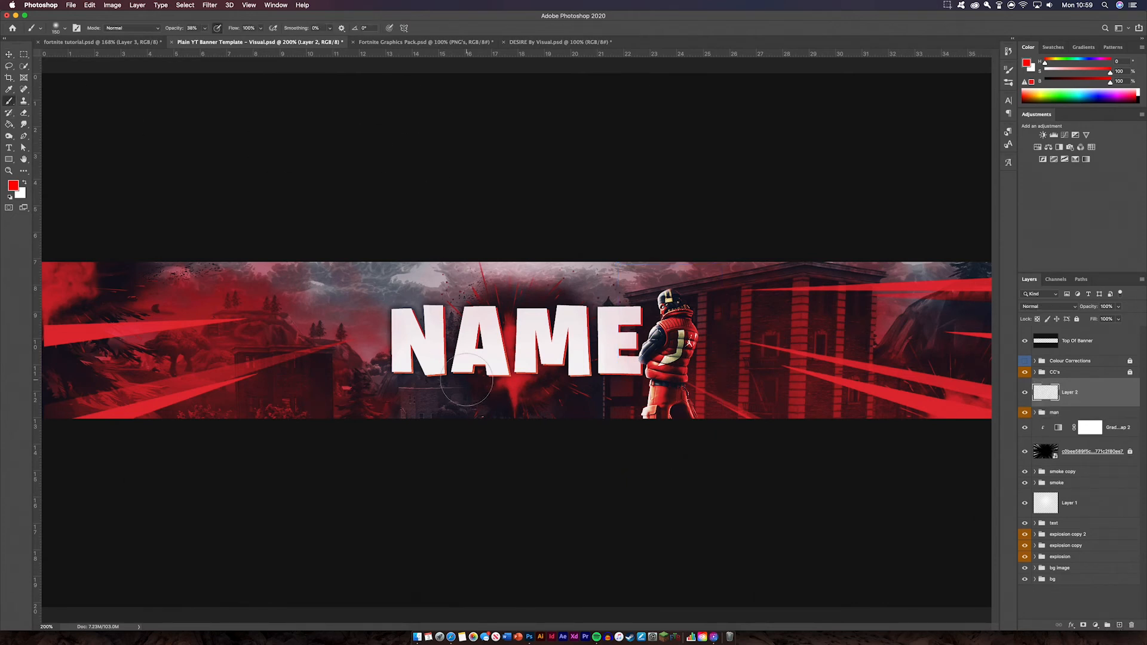
Step: Paint soft red patches at 38% opacity beside the N, below the character and along the banner's upper edge
{"action": "left_click", "coordinate": [378, 378]}
{"action": "left_click", "coordinate": [394, 370]}
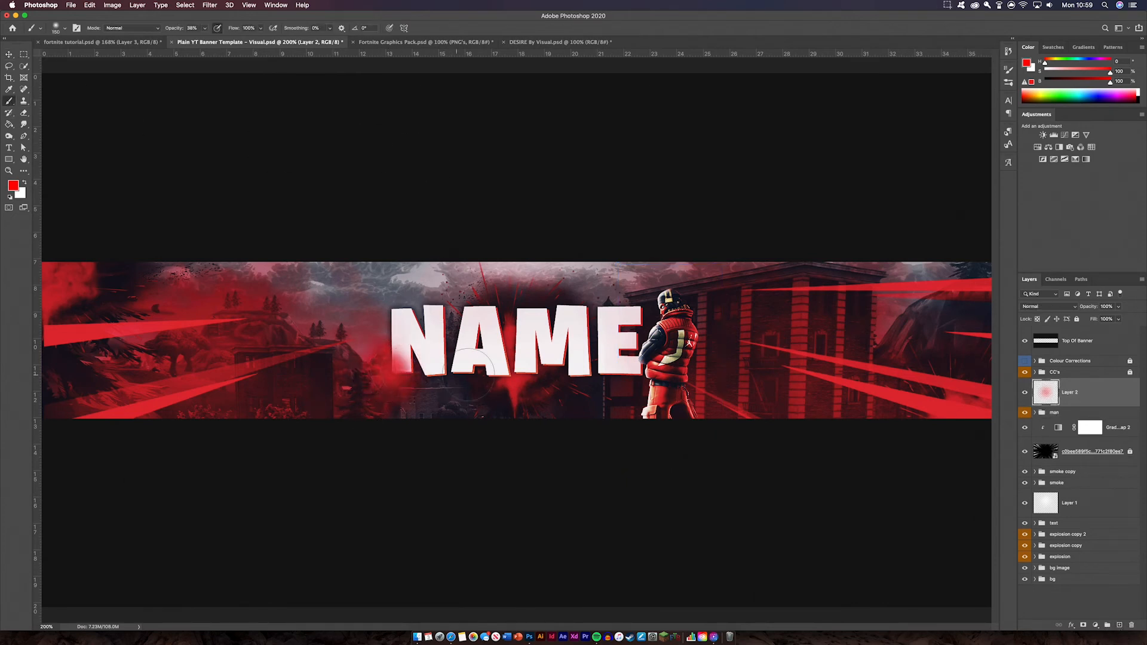
{"action": "left_click", "coordinate": [902, 276]}
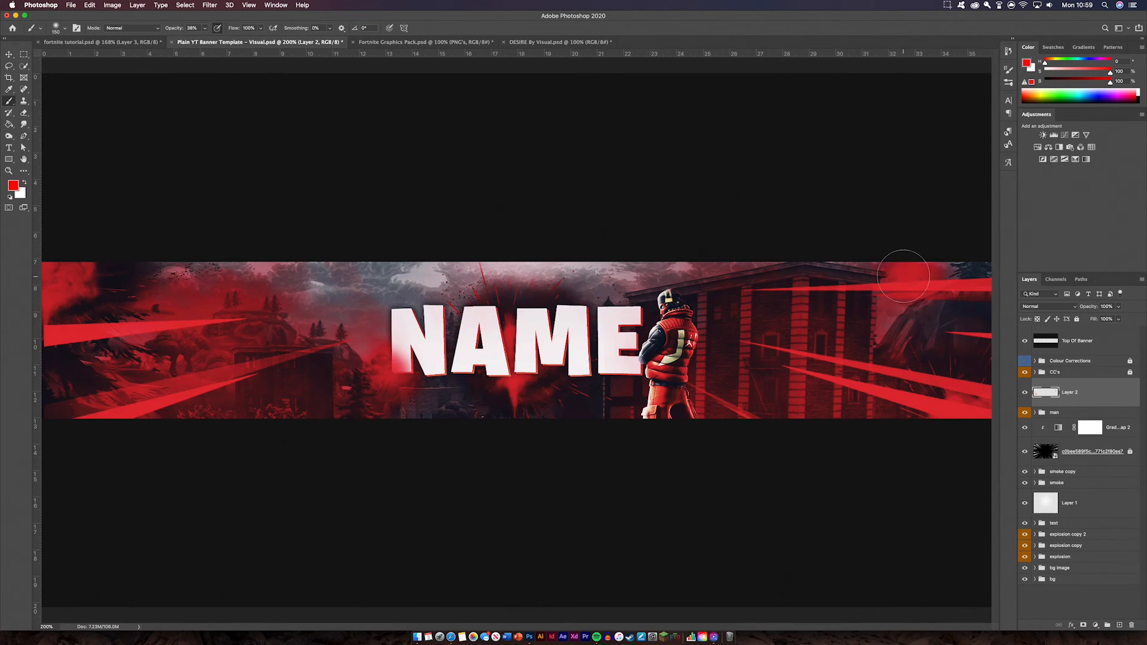
{"action": "left_click", "coordinate": [940, 245]}
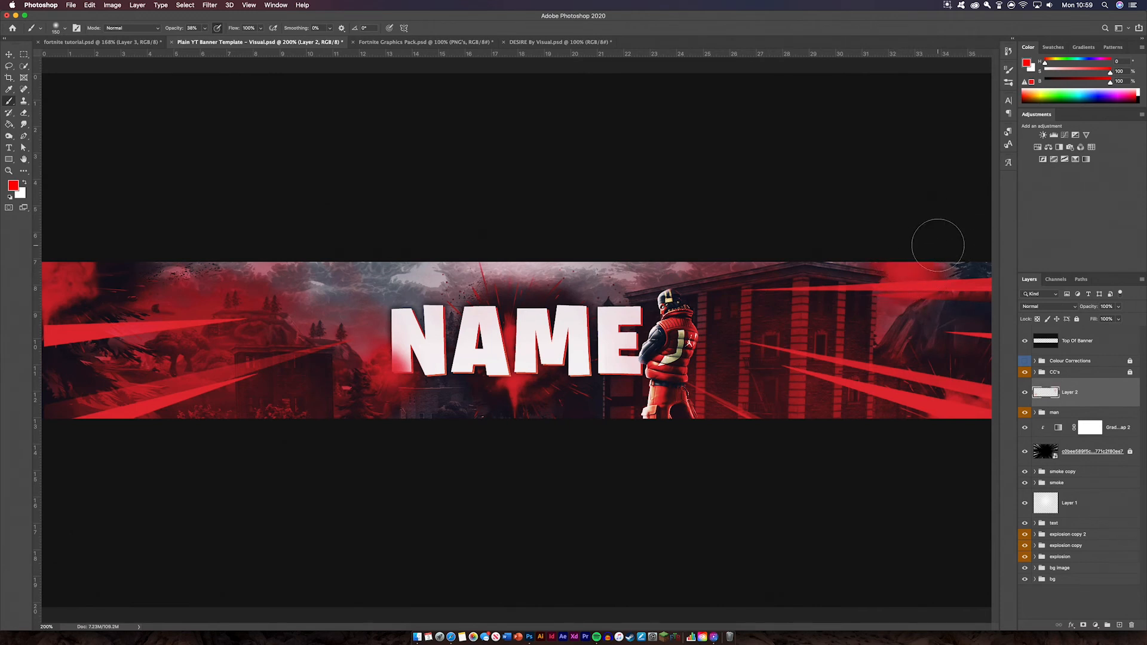
{"action": "left_click", "coordinate": [146, 252]}
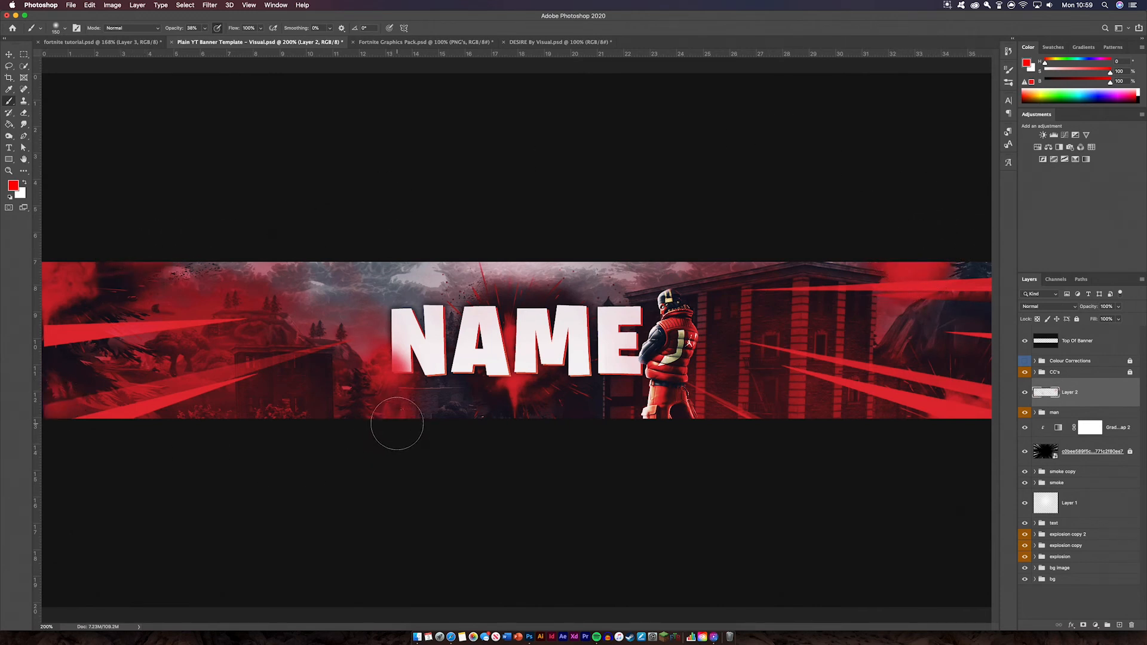
{"action": "left_click", "coordinate": [639, 418]}
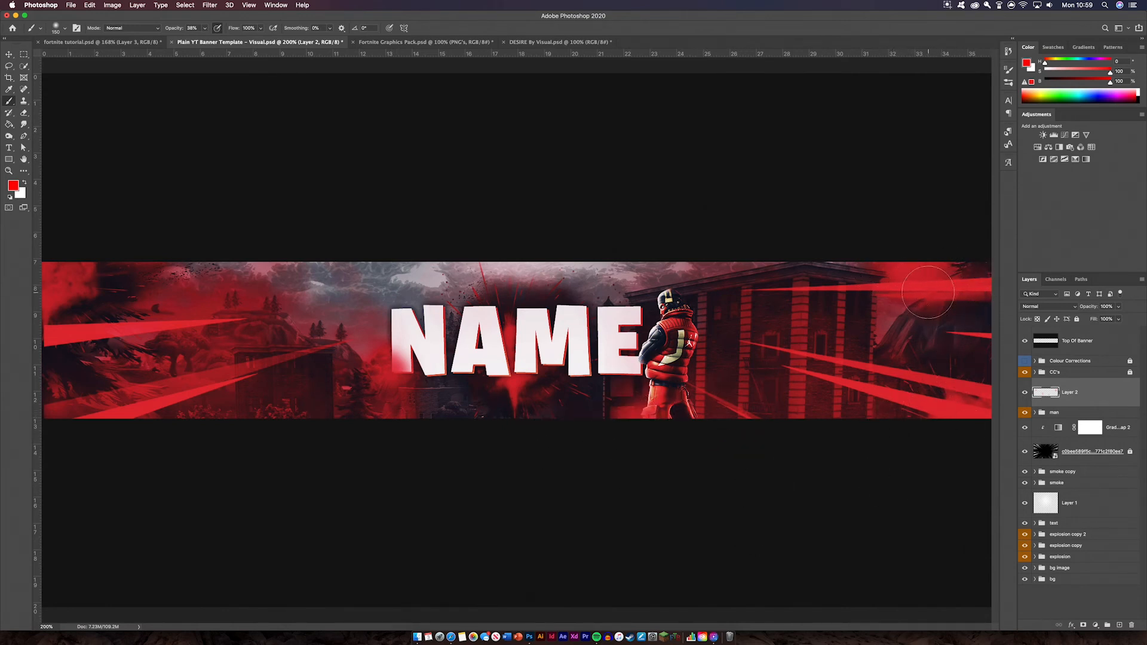
{"action": "left_click", "coordinate": [872, 261]}
Step: Set the red glow layer's blend mode to Screen and deselect the layer
{"action": "left_click", "coordinate": [1056, 307]}
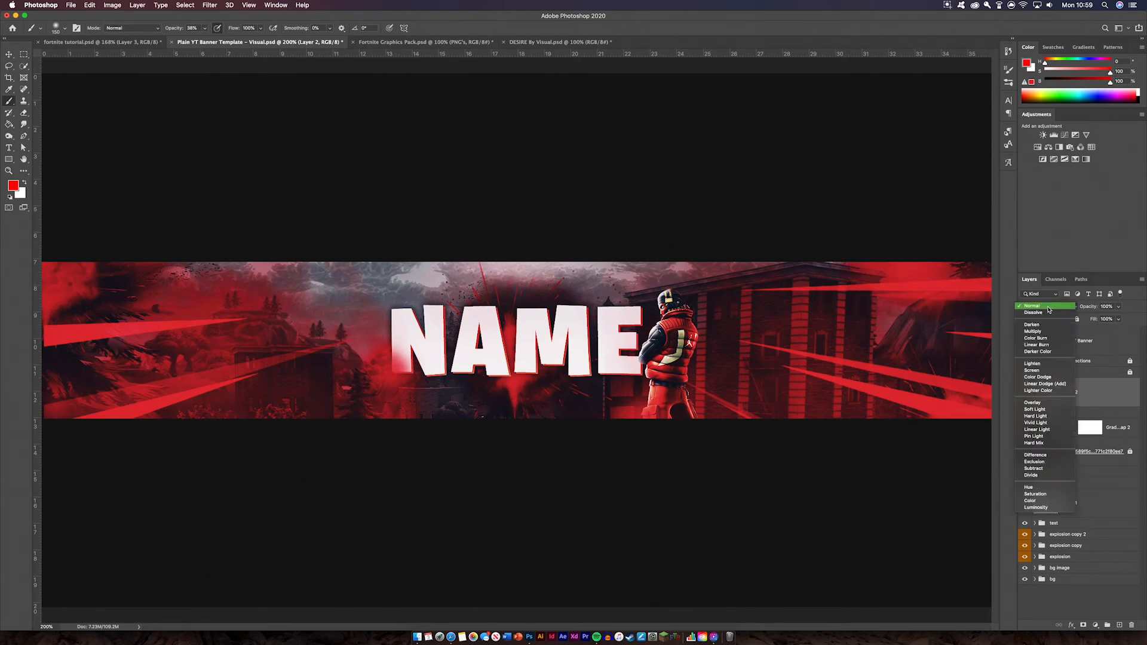
{"action": "left_click", "coordinate": [1044, 374]}
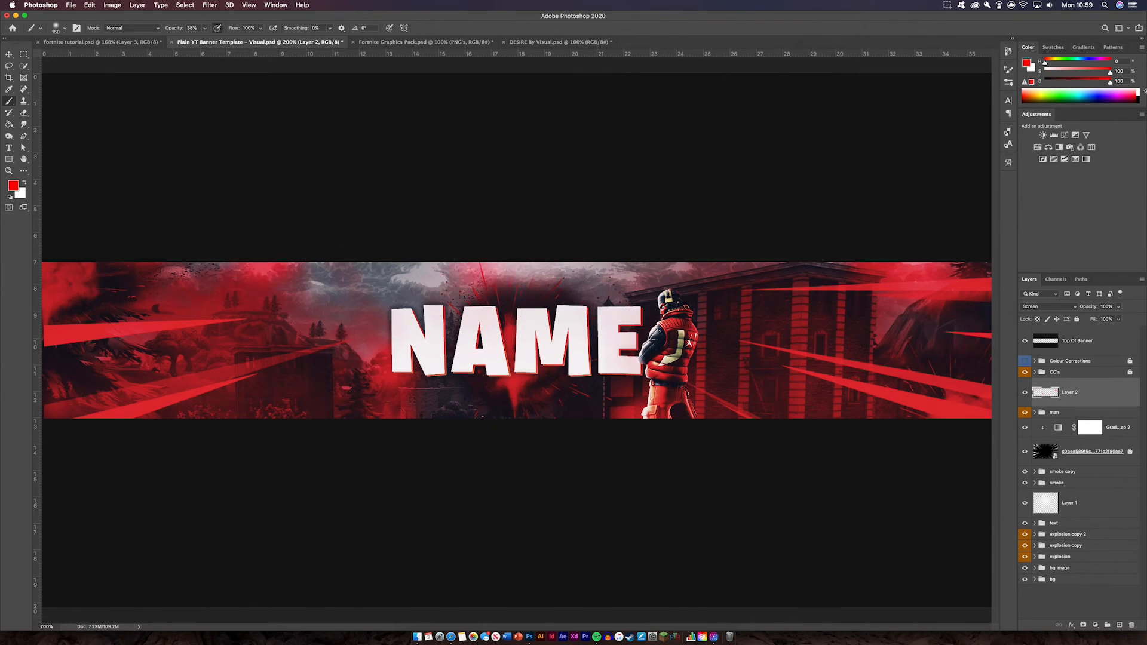
{"action": "left_click", "coordinate": [9, 54]}
{"action": "left_click", "coordinate": [474, 545]}
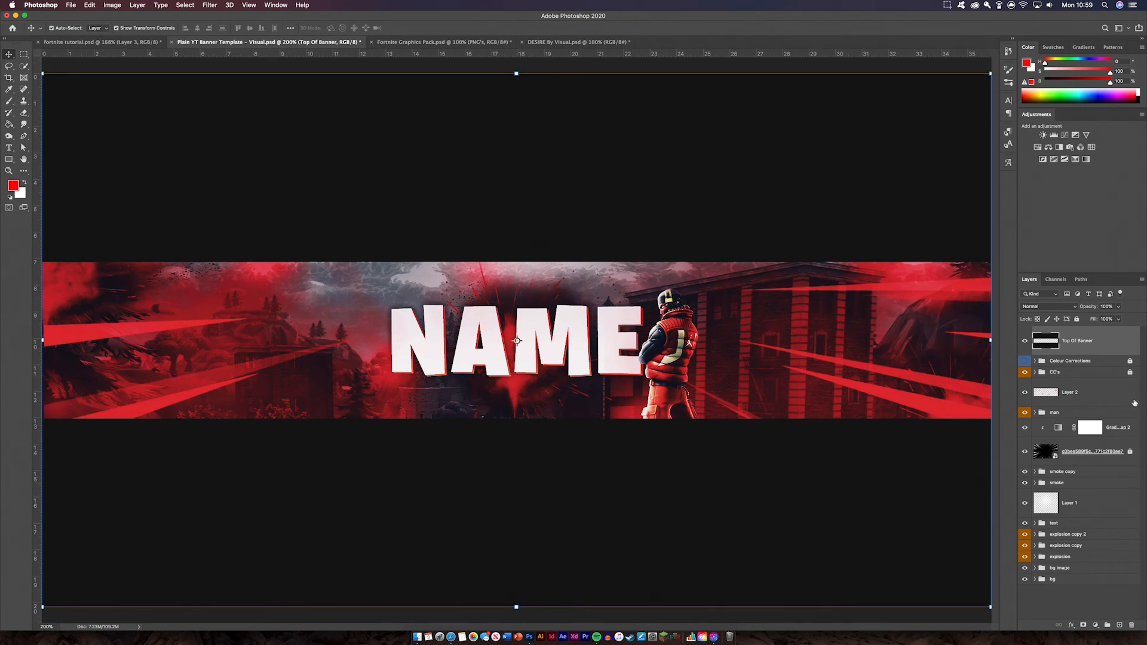
Step: Add a new layer at the top of the man group, above its two Hue/Saturation adjustments
{"action": "left_click", "coordinate": [1086, 411]}
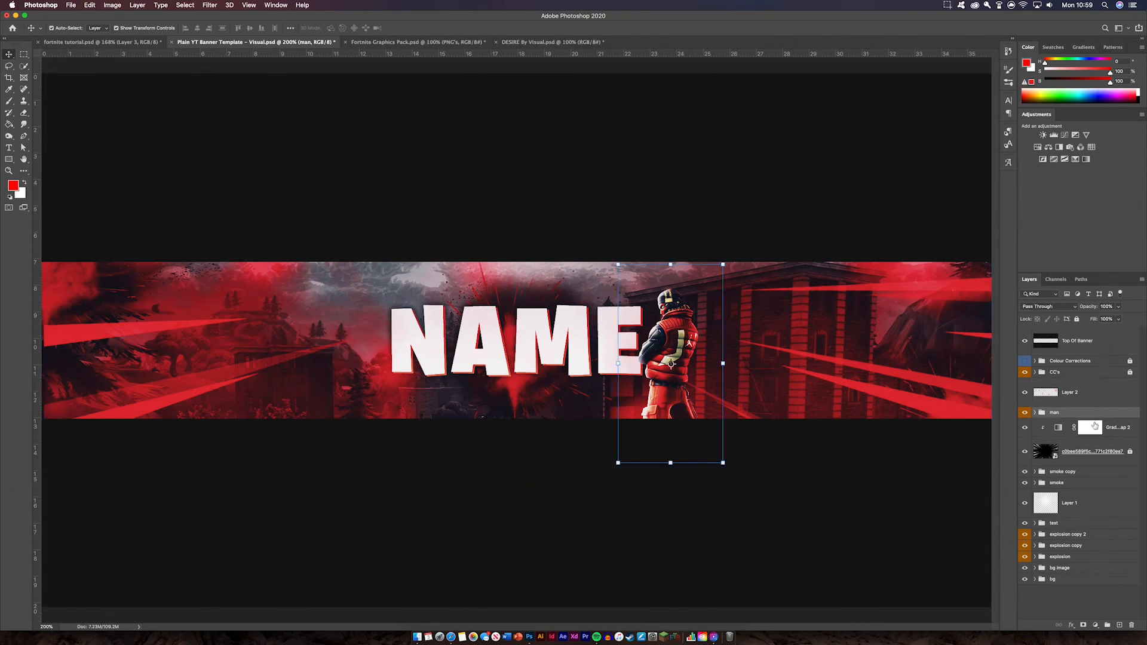
{"action": "left_click", "coordinate": [1035, 413]}
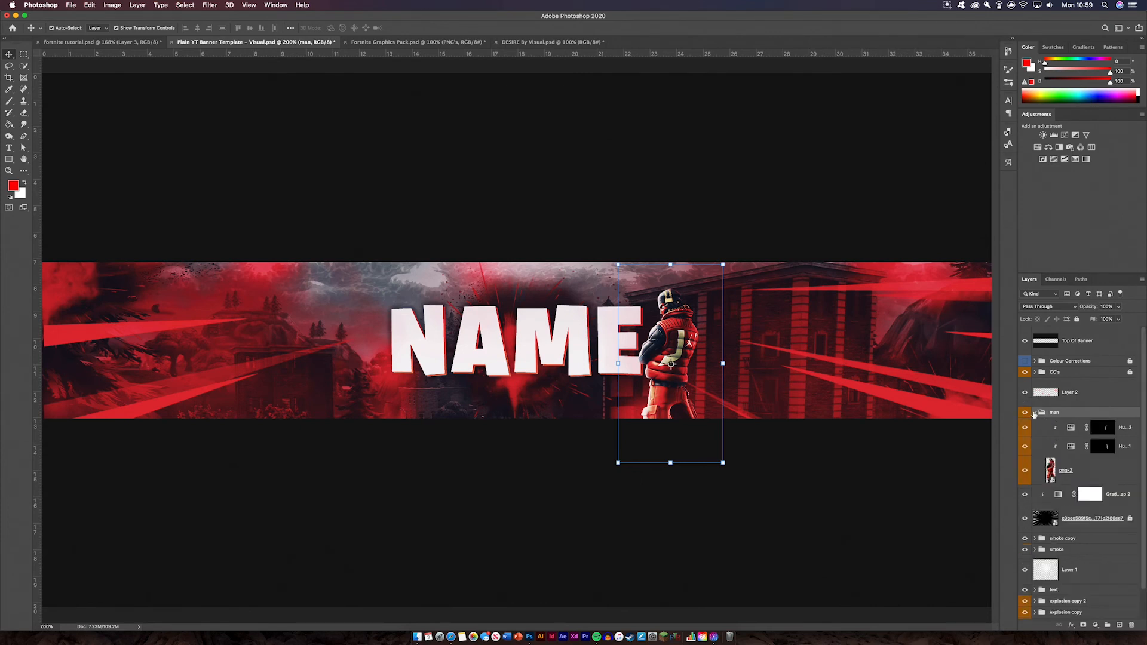
{"action": "left_click", "coordinate": [1084, 434]}
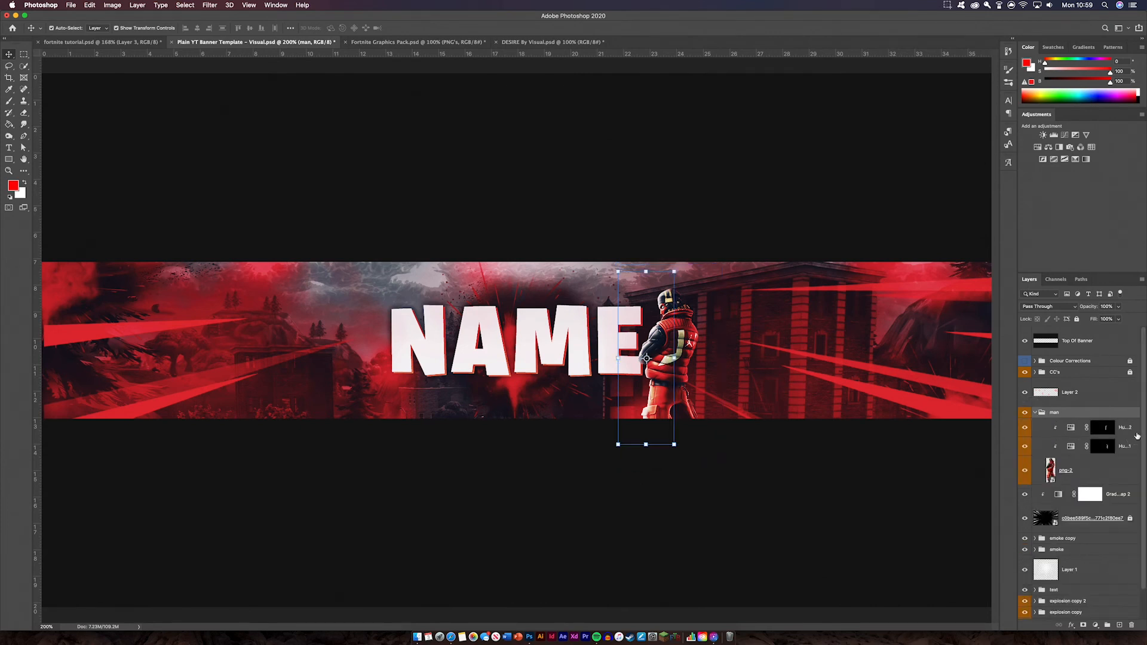
{"action": "left_click", "coordinate": [1120, 626]}
Step: Paint a soft black shadow over the character's left side and the edge of the E with a smaller brush at 38% opacity
{"action": "key", "text": "super+equal"}
{"action": "key", "text": "super+equal"}
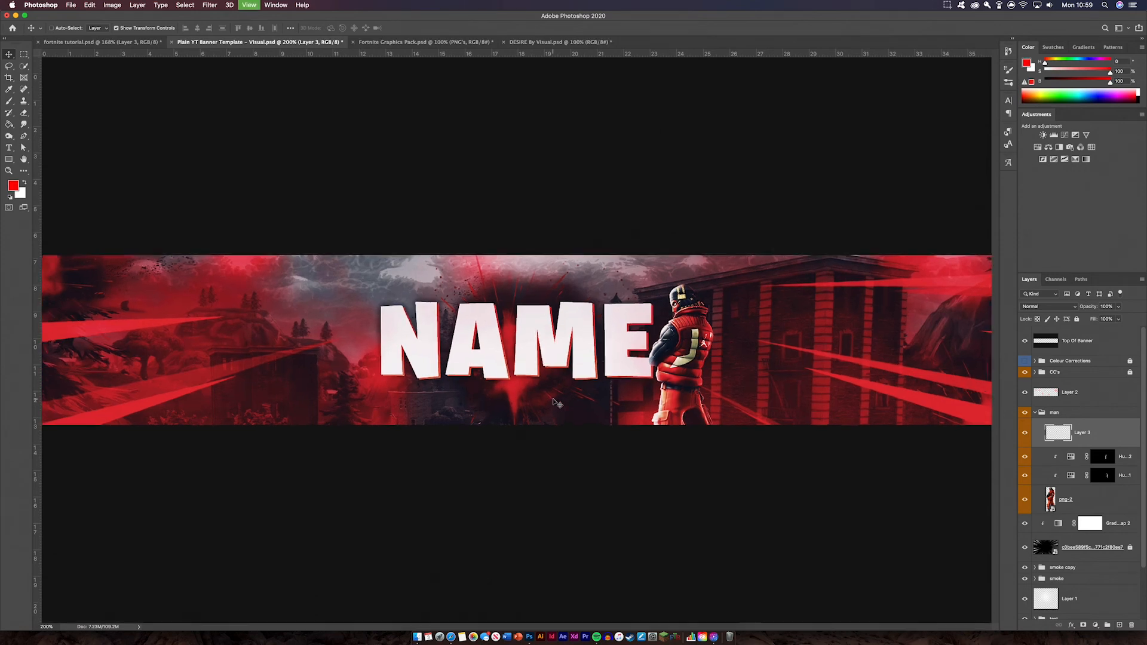
{"action": "scroll", "coordinate": [568, 396], "scroll_direction": "right", "scroll_amount": 10}
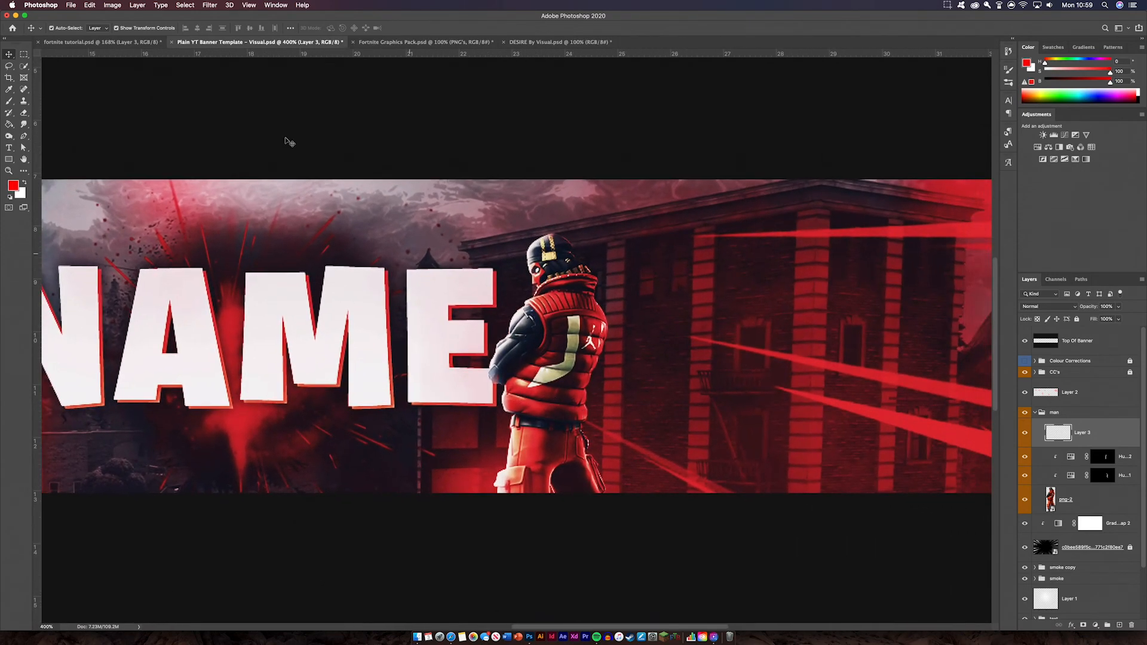
{"action": "left_click", "coordinate": [10, 199]}
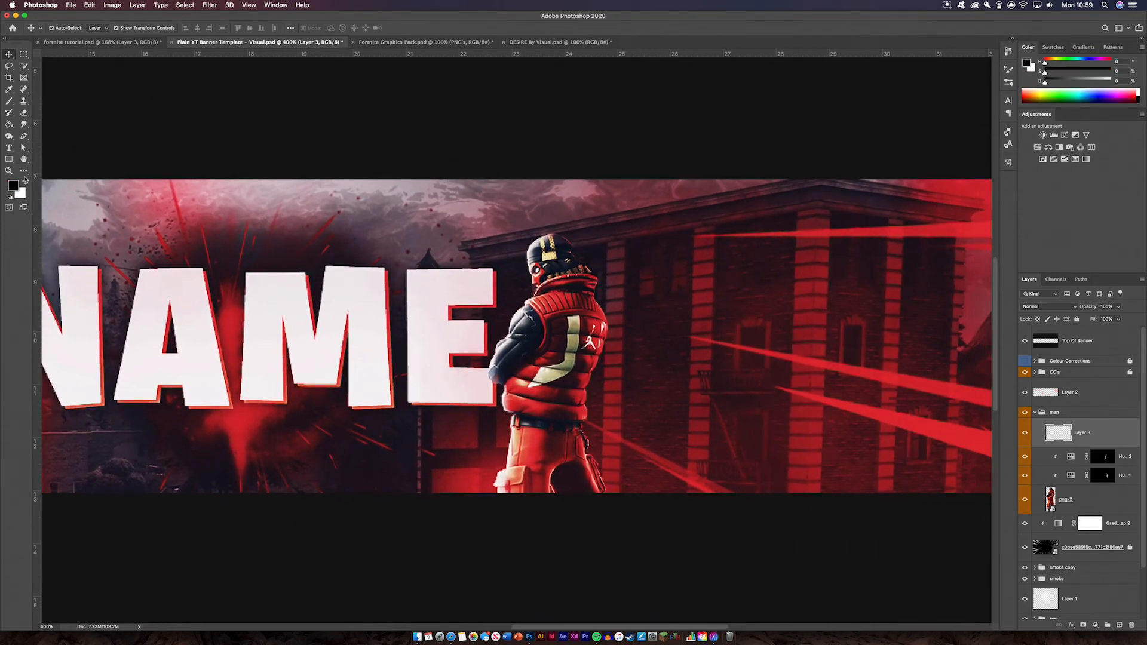
{"action": "left_click", "coordinate": [9, 101]}
{"action": "key", "text": "bracketleft"}
{"action": "key", "text": "bracketleft"}
{"action": "key", "text": "bracketleft"}
{"action": "key", "text": "bracketleft"}
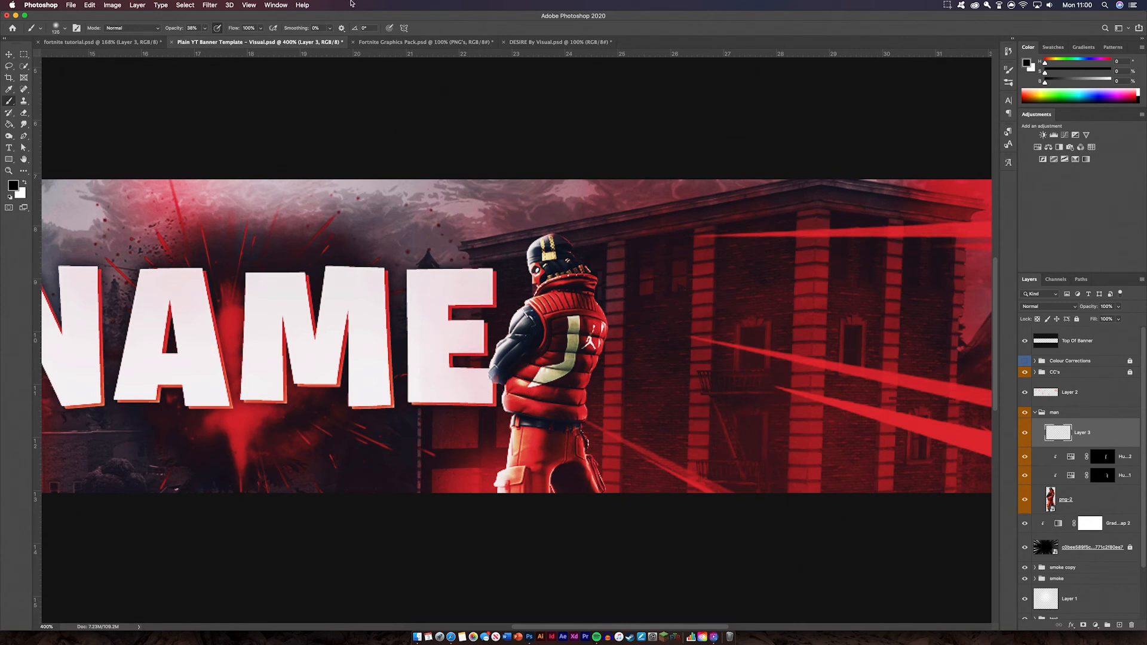
{"action": "mouse_move", "coordinate": [488, 315]}
{"action": "left_mouse_down"}
{"action": "mouse_move", "coordinate": [482, 406]}
{"action": "mouse_move", "coordinate": [487, 389]}
{"action": "mouse_move", "coordinate": [544, 452]}
{"action": "left_mouse_up"}
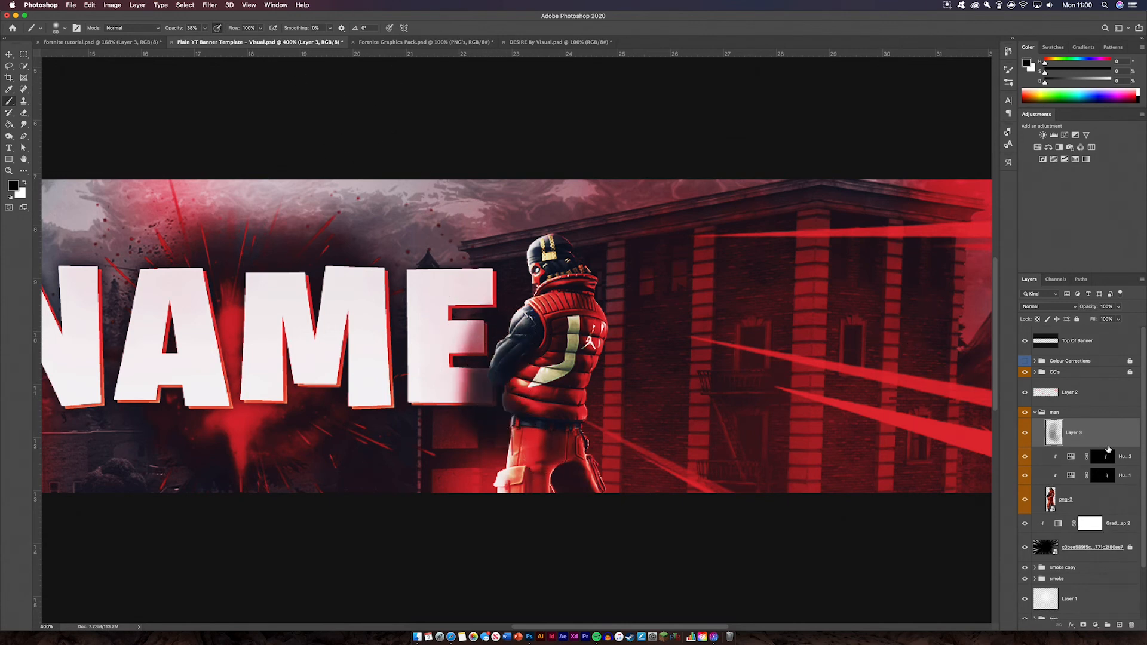
Step: Try the shadow layer beneath the character render, undo the move, and set its blend mode to Multiply
{"action": "left_click_drag", "start_coordinate": [1076, 432], "coordinate": [1076, 511]}
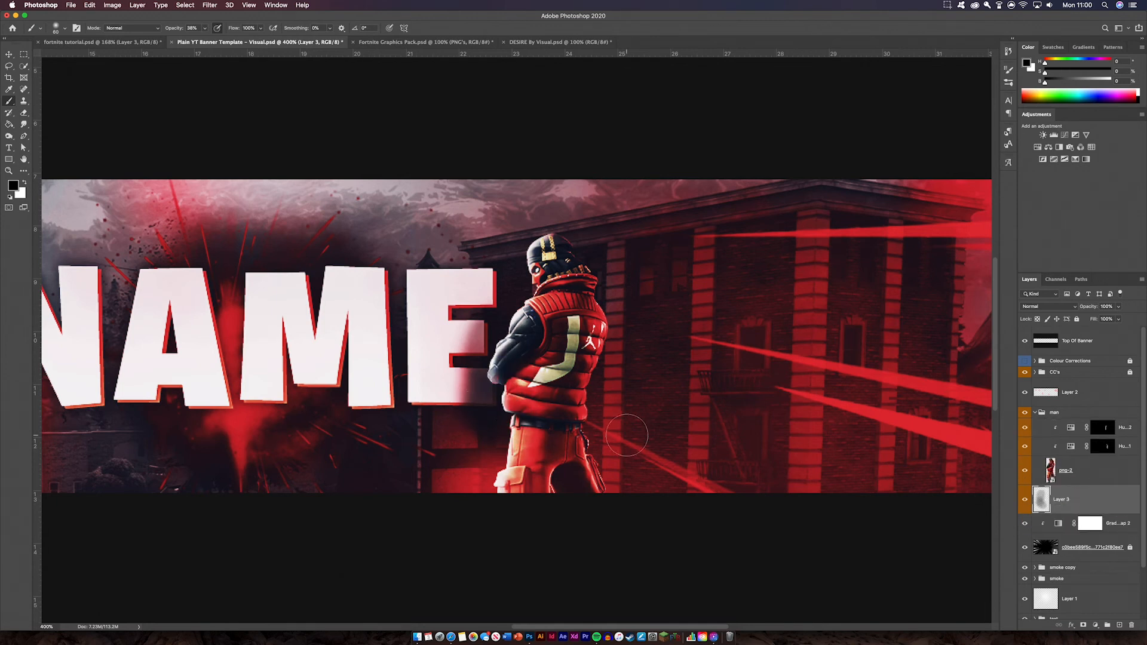
{"action": "key", "text": "super+z"}
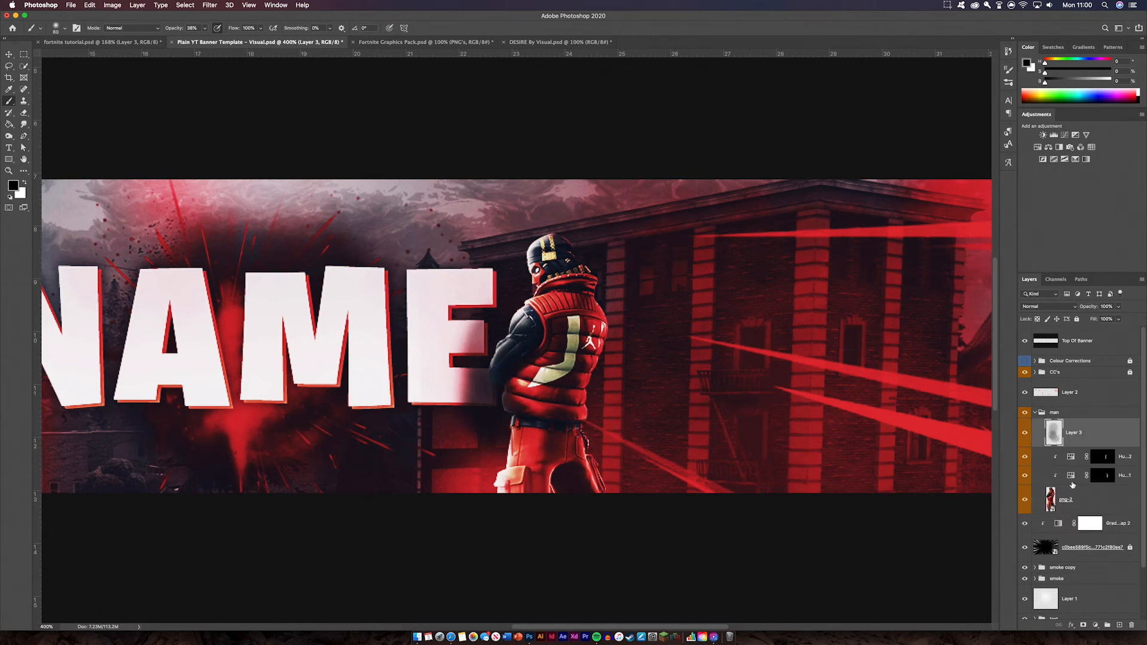
{"action": "left_click", "coordinate": [1056, 306]}
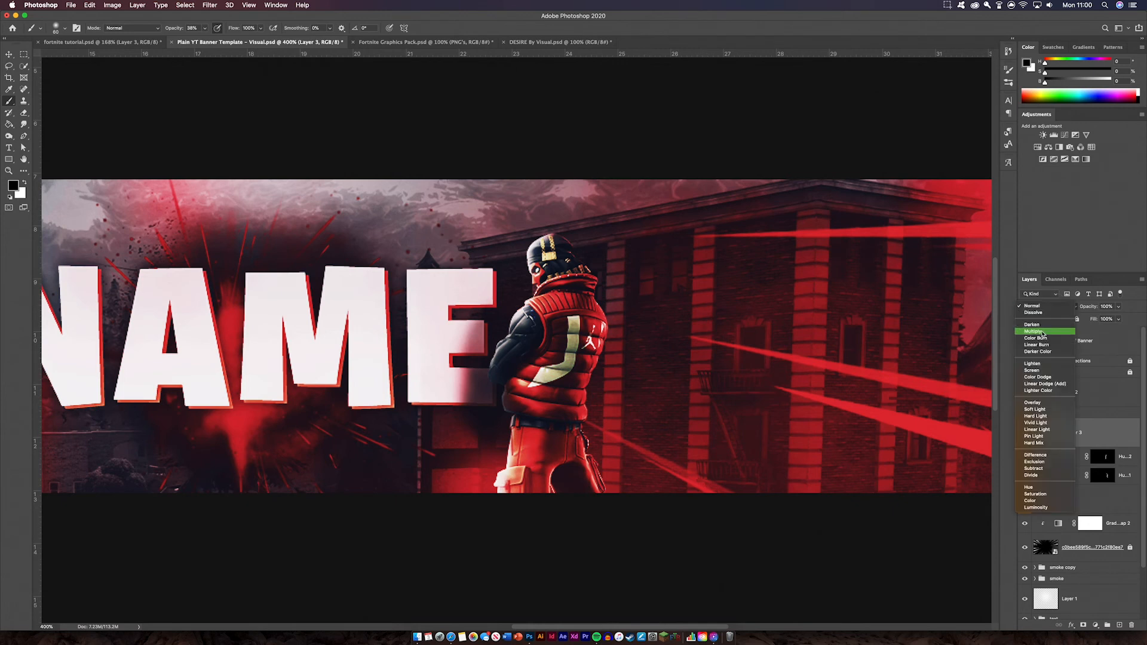
{"action": "left_click", "coordinate": [1043, 333]}
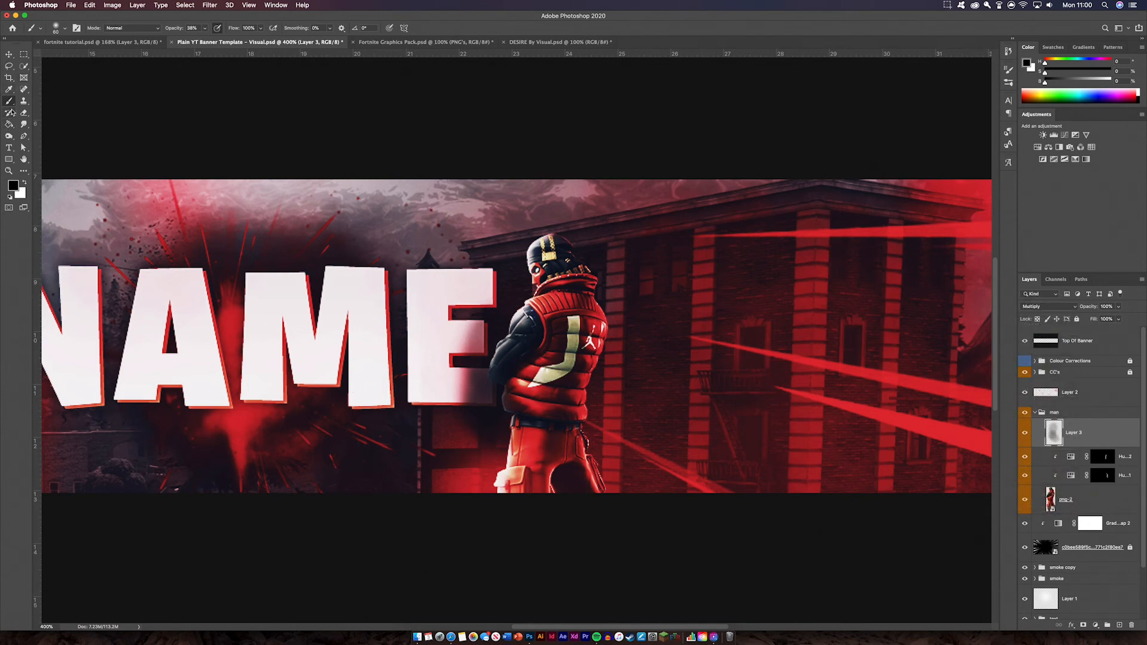
Step: Retouch the shadow layer with white beside the character's waist and black between the E and the character's upper body
{"action": "left_click", "coordinate": [25, 183]}
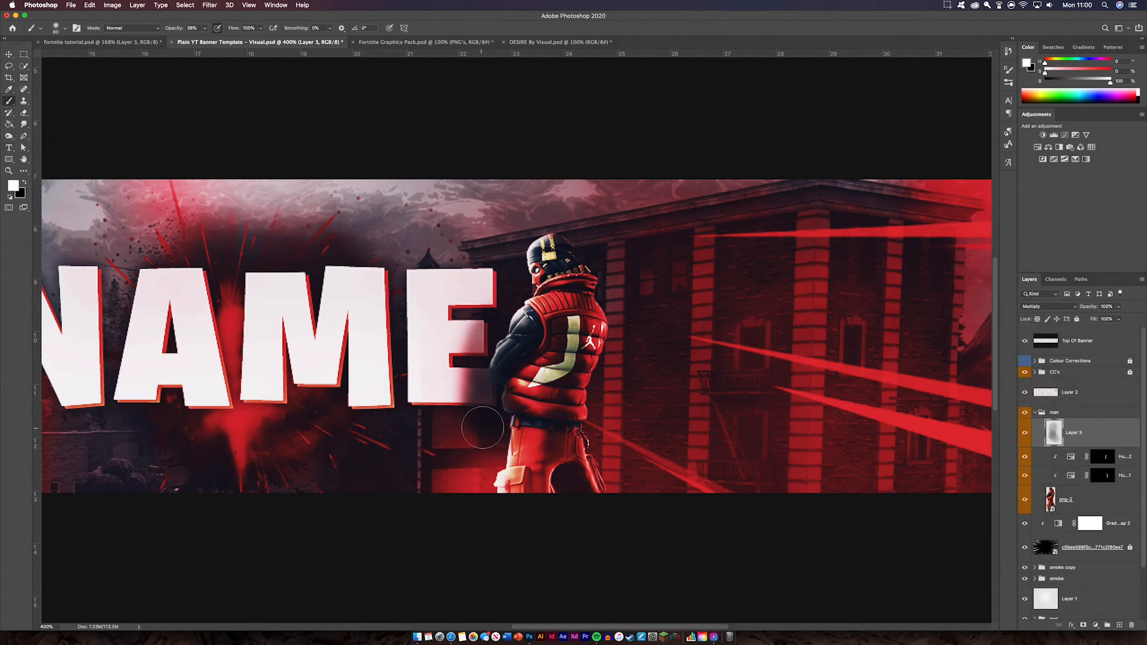
{"action": "left_click_drag", "start_coordinate": [482, 426], "coordinate": [504, 424]}
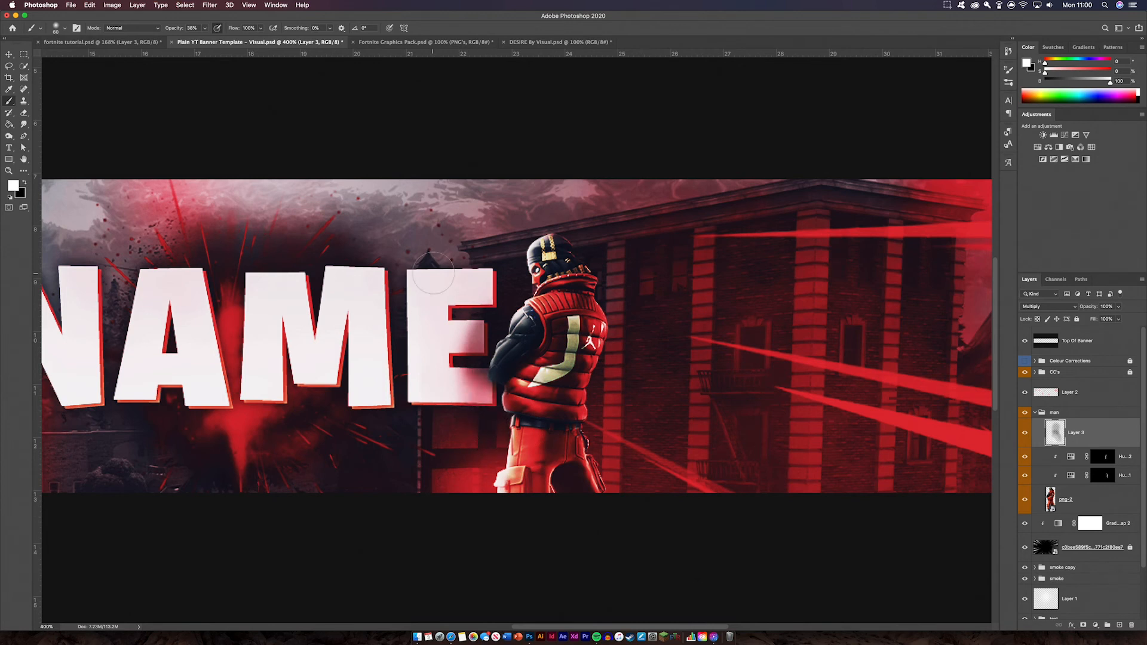
{"action": "key", "text": "x"}
{"action": "mouse_move", "coordinate": [472, 343]}
{"action": "left_mouse_down"}
{"action": "mouse_move", "coordinate": [489, 397]}
{"action": "mouse_move", "coordinate": [475, 337]}
{"action": "mouse_move", "coordinate": [500, 296]}
{"action": "mouse_move", "coordinate": [498, 267]}
{"action": "left_mouse_up"}
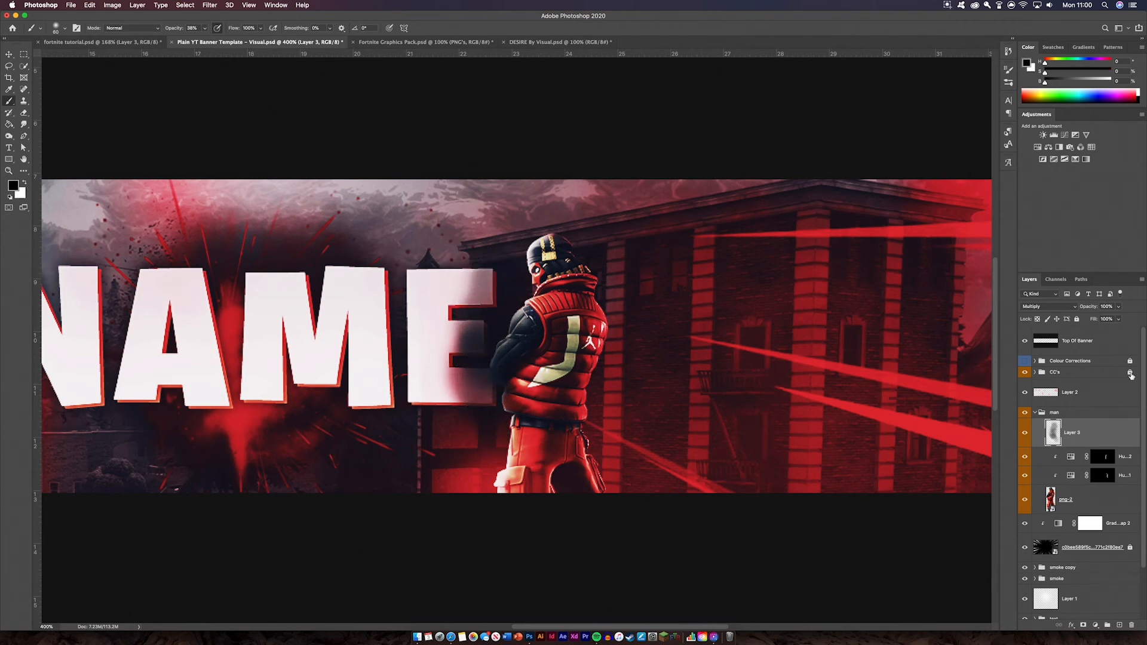
Step: Lower the shadow layer's opacity to 50% and deselect the layer
{"action": "left_click", "coordinate": [1073, 308]}
{"action": "left_click", "coordinate": [1069, 308]}
{"action": "mouse_move", "coordinate": [1087, 308]}
{"action": "left_mouse_down"}
{"action": "mouse_move", "coordinate": [1053, 311]}
{"action": "mouse_move", "coordinate": [1096, 309]}
{"action": "left_mouse_up"}
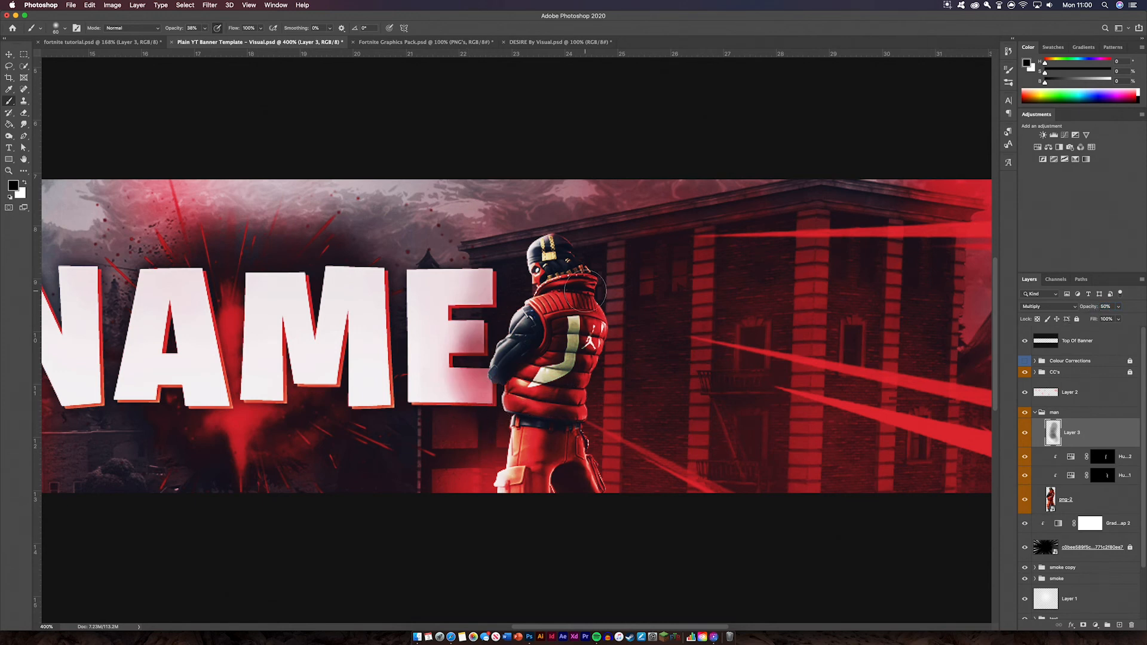
{"action": "key", "text": "v"}
{"action": "left_click", "coordinate": [482, 107]}
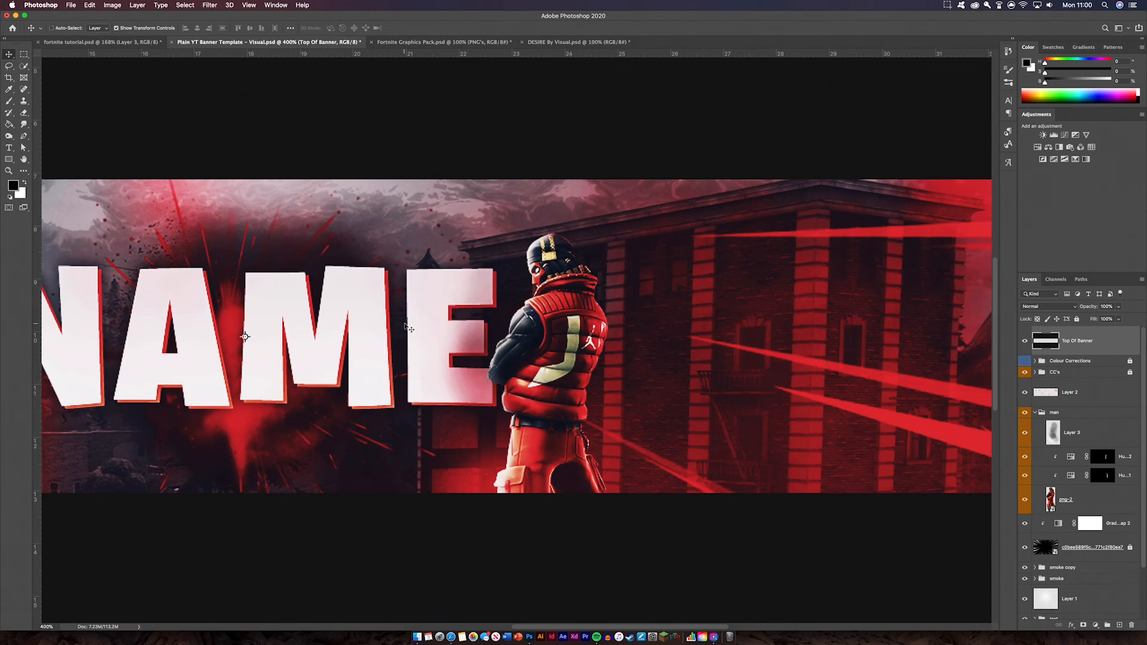
Step: Check the whole banner against the fortnite tutorial document and add a Curves adjustment layer above the red glow layer
{"action": "key", "text": "super+minus"}
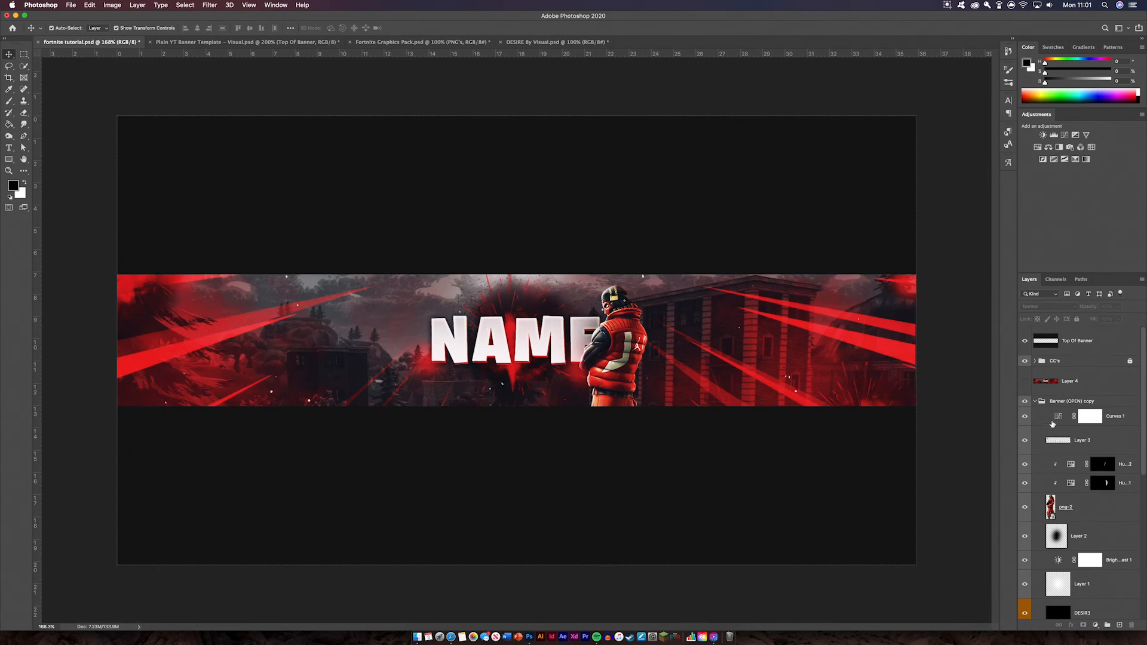
{"action": "left_click", "coordinate": [297, 44]}
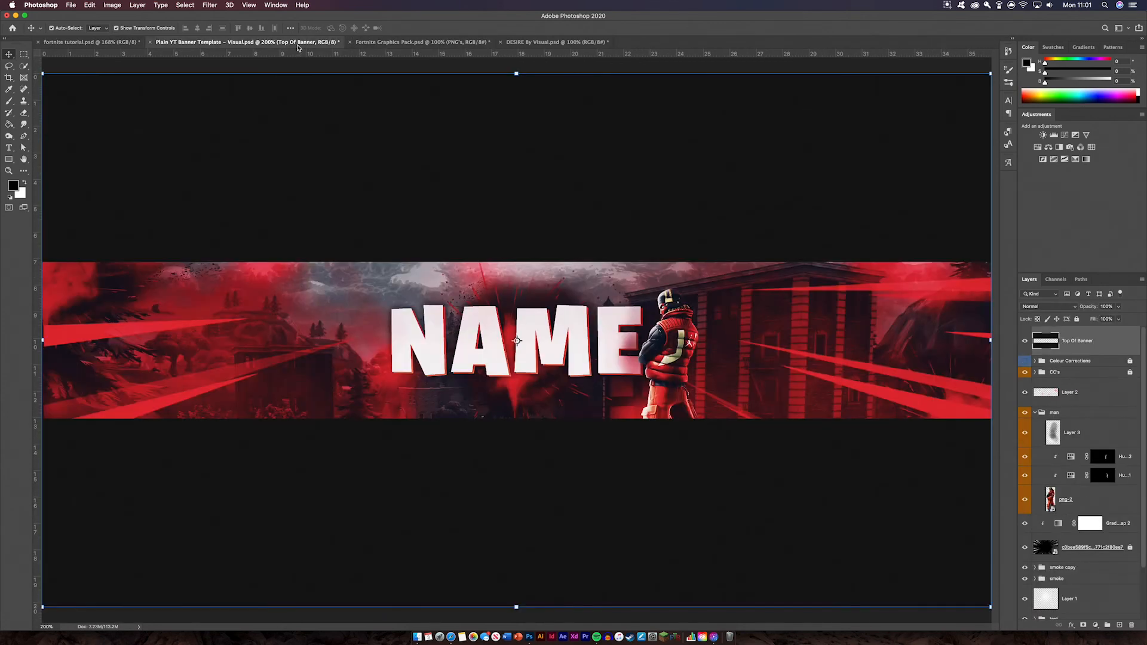
{"action": "left_click", "coordinate": [1097, 399]}
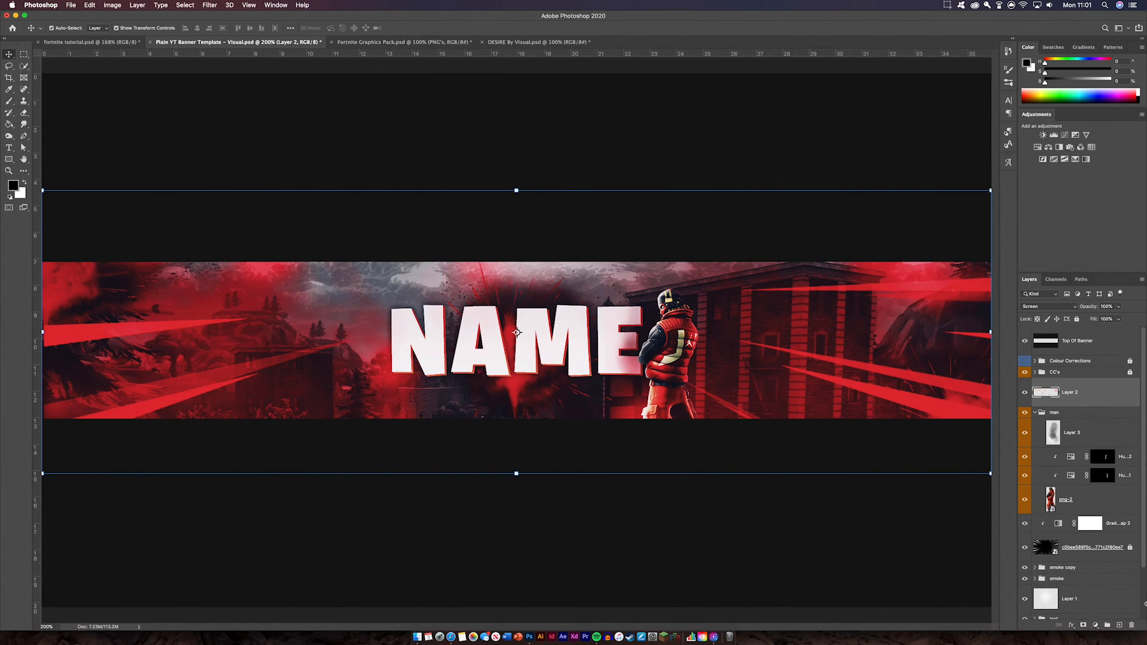
{"action": "left_click", "coordinate": [1101, 628]}
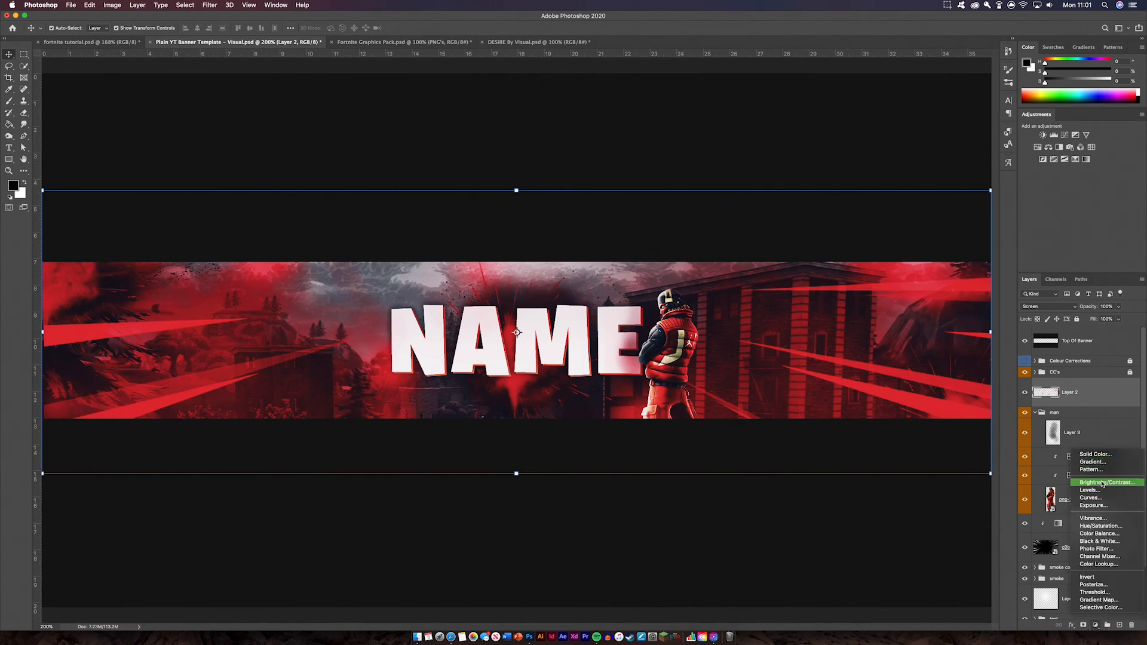
{"action": "left_click", "coordinate": [1097, 498]}
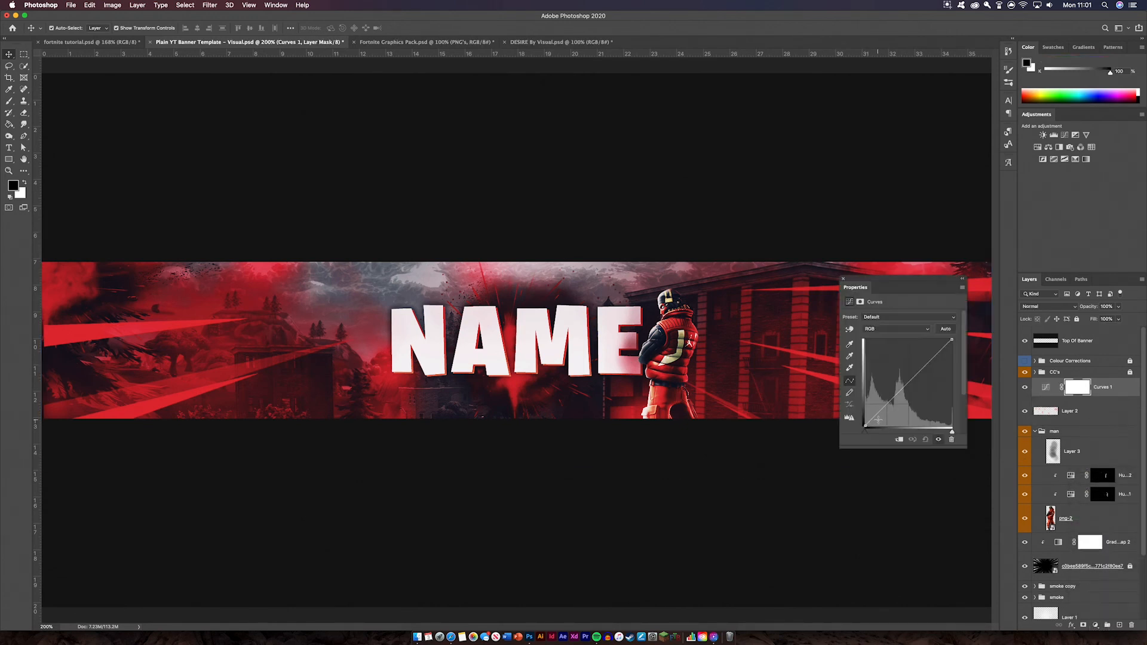
Step: Shape the Curves adjustment into a contrast S-curve with slightly darker shadows and raised highlights, keeping its properties clear of the banner
{"action": "left_click_drag", "start_coordinate": [878, 415], "coordinate": [877, 418]}
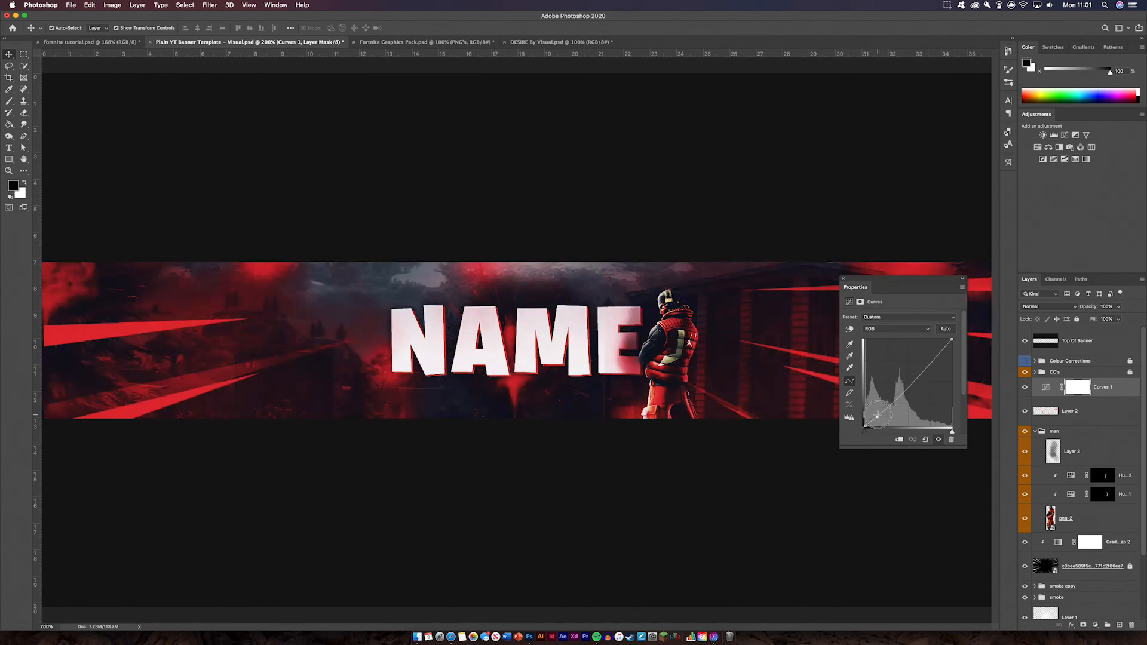
{"action": "left_click_drag", "start_coordinate": [938, 354], "coordinate": [933, 351]}
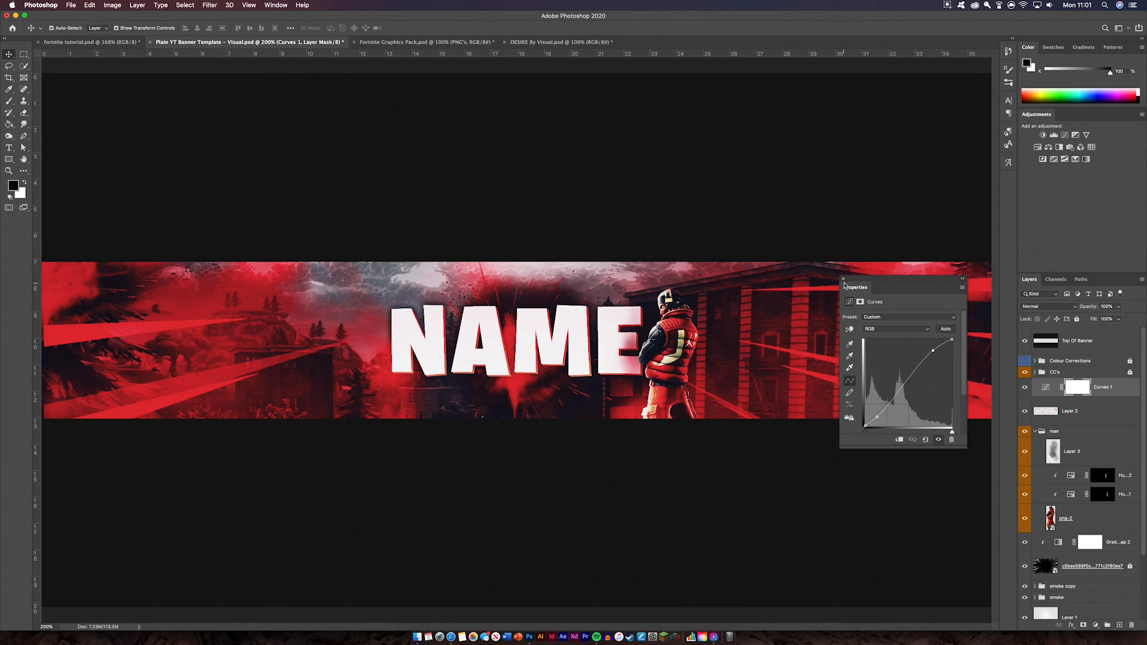
{"action": "left_click_drag", "start_coordinate": [845, 285], "coordinate": [852, 458]}
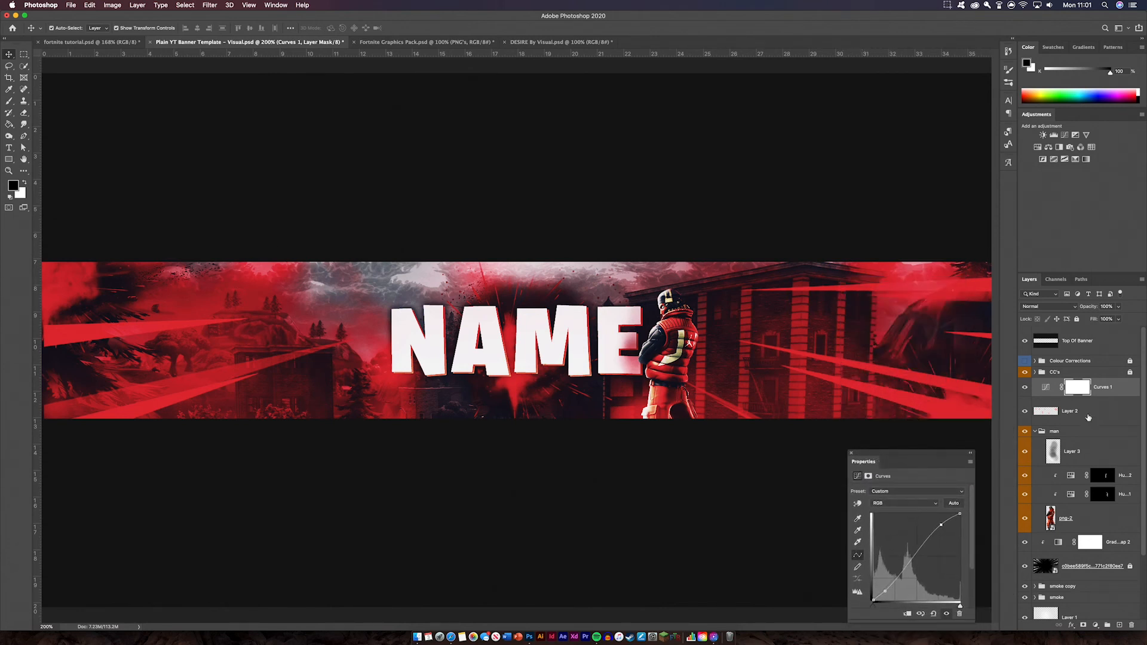
Step: Compare the banner with and without the red glow layer, leave the glow visible and close the Curves properties
{"action": "left_click", "coordinate": [1026, 411]}
{"action": "left_click", "coordinate": [1026, 411]}
{"action": "left_click", "coordinate": [1025, 412]}
{"action": "left_click", "coordinate": [1026, 412]}
{"action": "left_click", "coordinate": [1026, 411]}
{"action": "left_click", "coordinate": [851, 453]}
{"action": "left_click", "coordinate": [815, 487]}
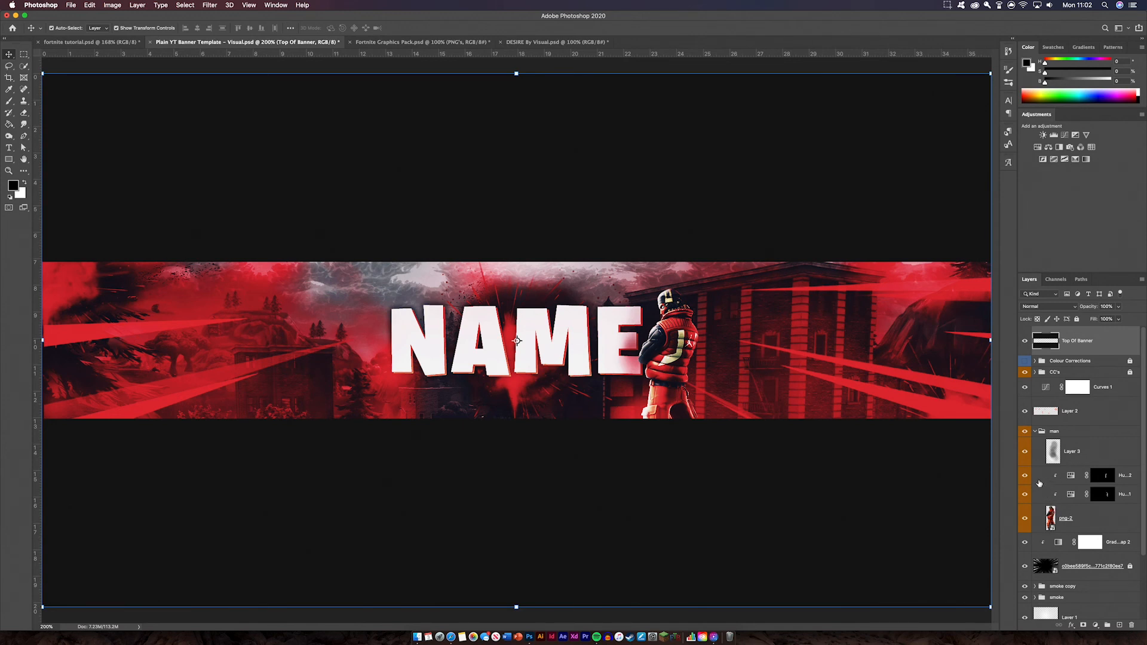
Step: Switch to the DESIRE By Visual document, collapse and hide its Smoke folder, and show the Particles folder
{"action": "left_click", "coordinate": [414, 43]}
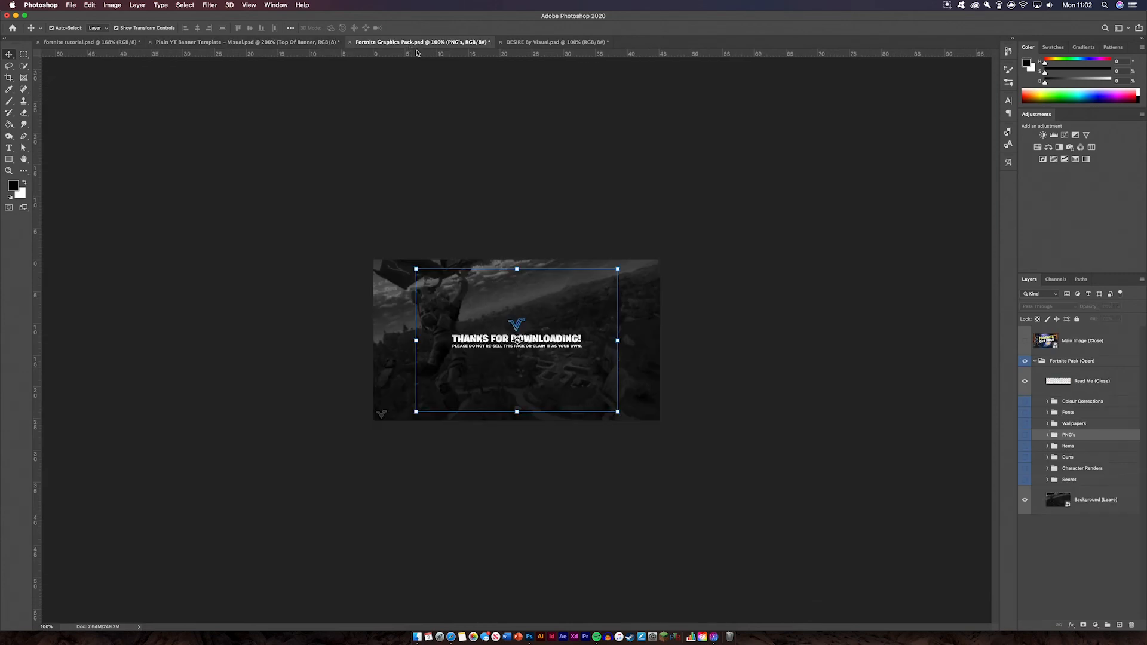
{"action": "left_click", "coordinate": [269, 43]}
{"action": "left_click", "coordinate": [414, 43]}
{"action": "left_click", "coordinate": [562, 42]}
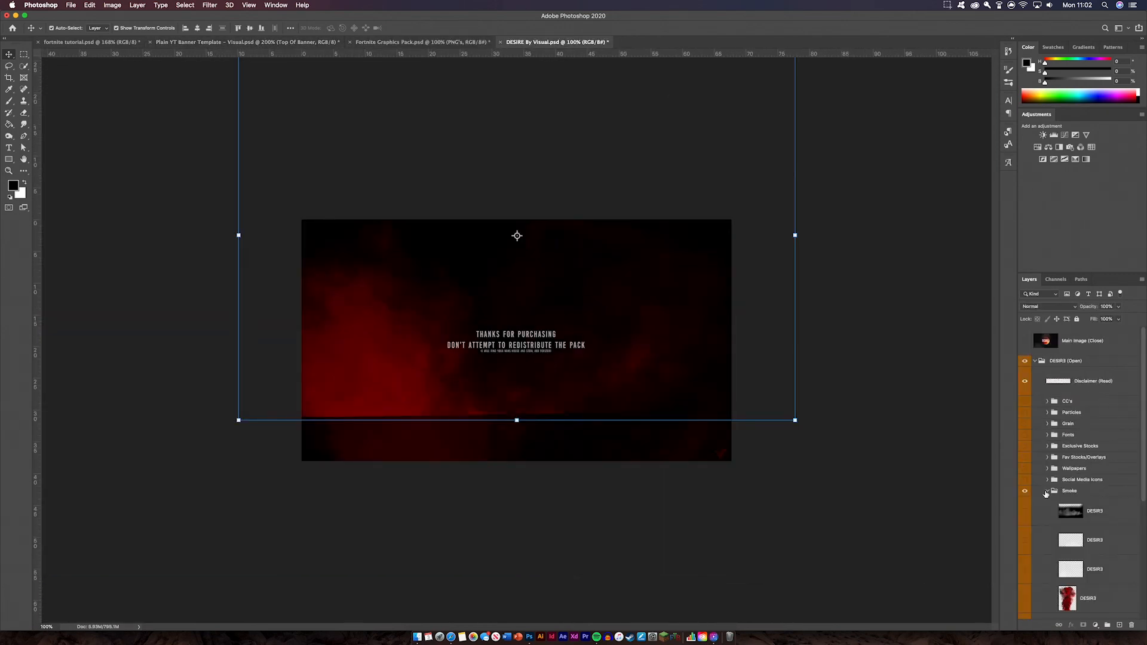
{"action": "left_click", "coordinate": [1047, 493]}
{"action": "left_click", "coordinate": [1047, 492]}
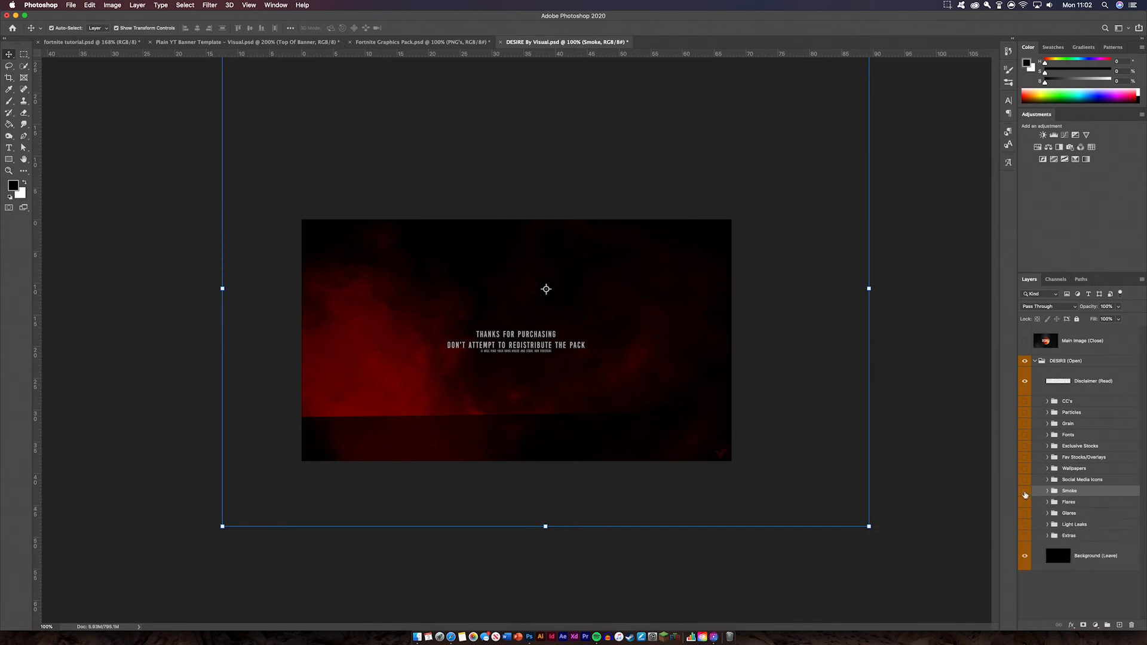
{"action": "left_click", "coordinate": [1026, 492]}
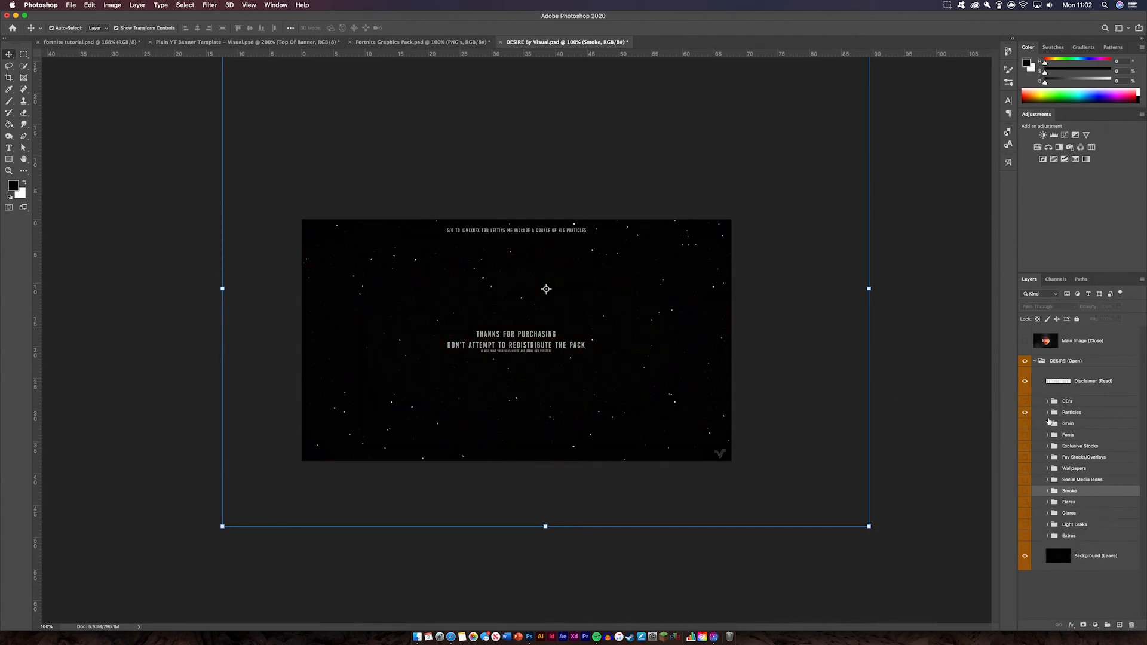
Step: Expand the Particles folder and copy a white particle overlay from it into the Plain YT Banner Template document
{"action": "left_click", "coordinate": [1048, 413]}
{"action": "mouse_move", "coordinate": [473, 268]}
{"action": "left_mouse_down"}
{"action": "mouse_move", "coordinate": [123, 67]}
{"action": "mouse_move", "coordinate": [217, 46]}
{"action": "mouse_move", "coordinate": [488, 319]}
{"action": "left_mouse_up"}
{"action": "left_click", "coordinate": [625, 334]}
{"action": "left_click", "coordinate": [621, 335]}
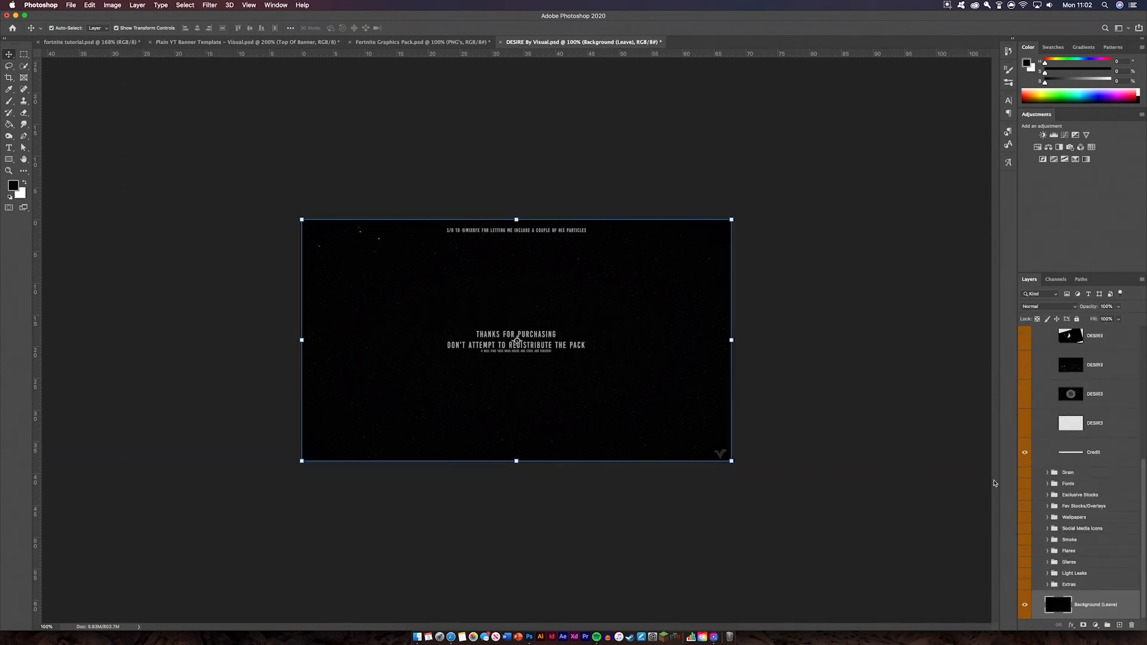
{"action": "left_click_drag", "start_coordinate": [758, 364], "coordinate": [585, 373]}
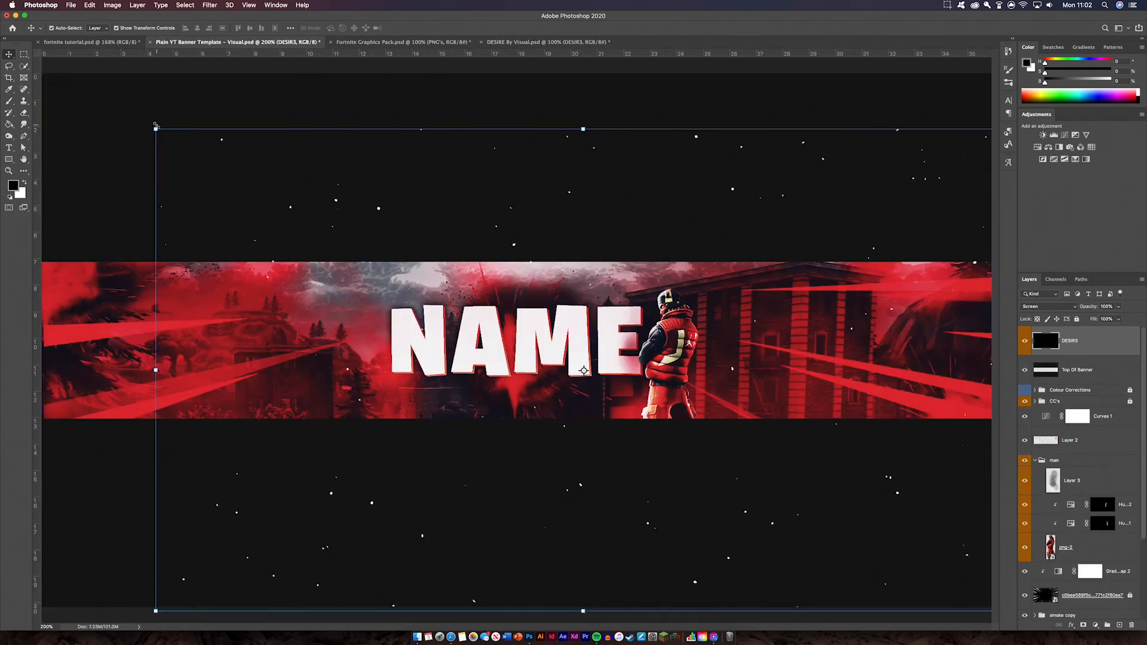
Step: Enlarge the particle overlay to the banner's full width, place it between the Curves and red glow layers, and squash its height to about 80%
{"action": "left_click_drag", "start_coordinate": [156, 127], "coordinate": [43, 64]}
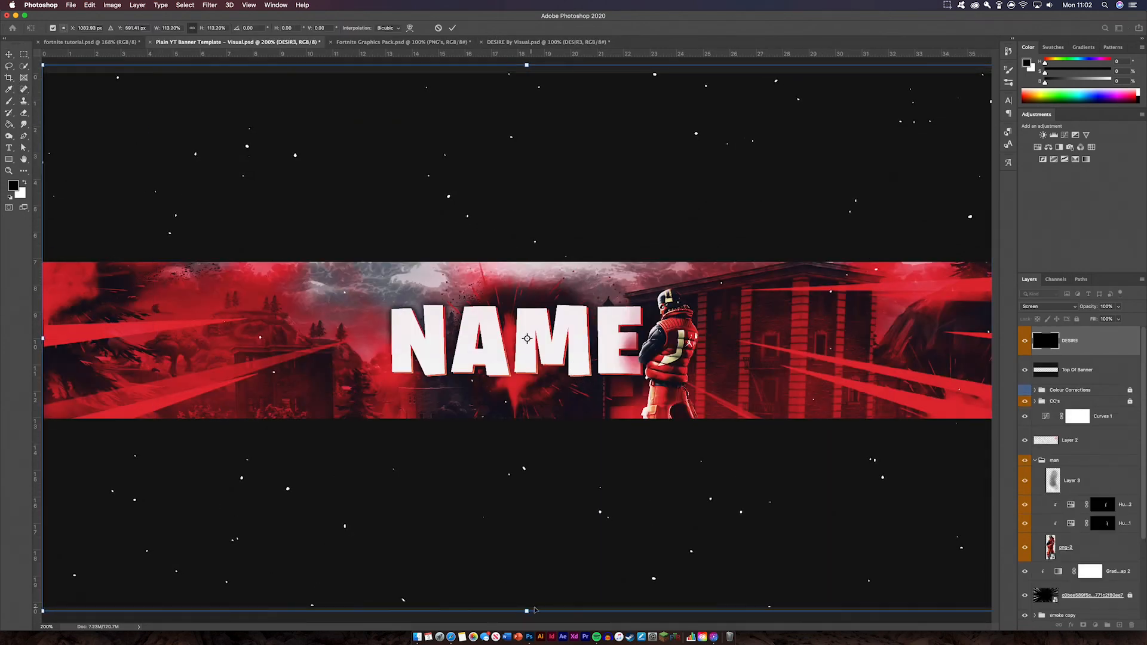
{"action": "left_click_drag", "start_coordinate": [1076, 355], "coordinate": [1106, 425]}
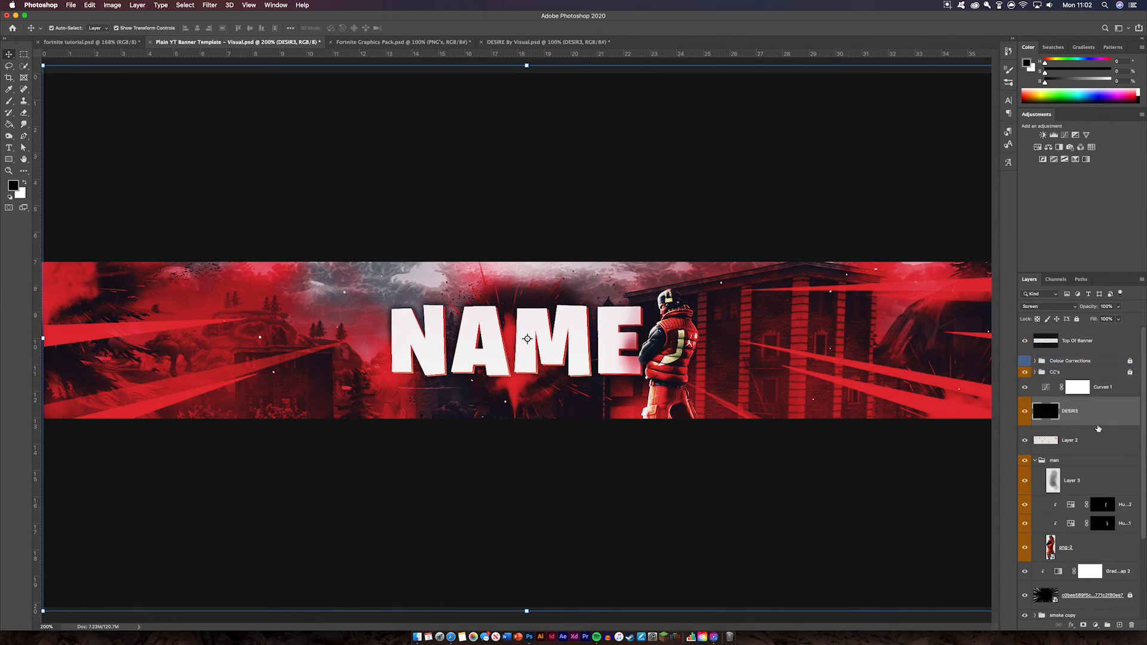
{"action": "left_click_drag", "start_coordinate": [525, 611], "coordinate": [555, 503]}
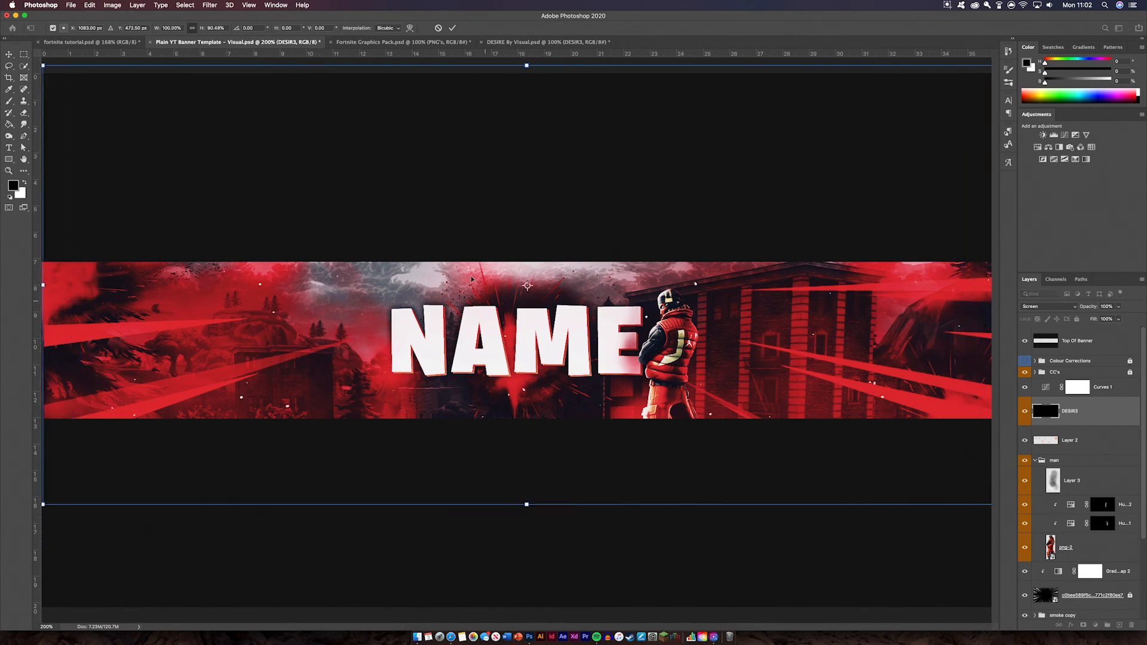
{"action": "left_click", "coordinate": [456, 29]}
Step: Lower the particle overlay's opacity to 48%
{"action": "left_click", "coordinate": [1107, 306]}
{"action": "type", "text": "24"}
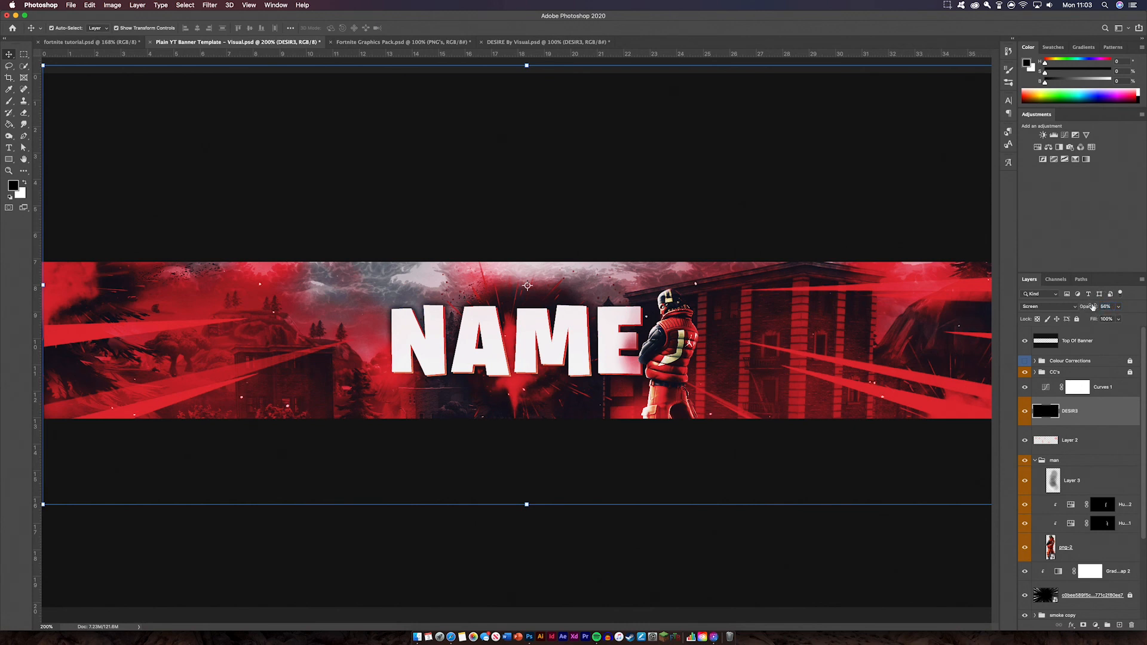
{"action": "left_click_drag", "start_coordinate": [1094, 307], "coordinate": [1089, 307]}
Step: Move the particle overlay below the character and the smoke folders, directly above Layer 1, and deselect it
{"action": "left_click_drag", "start_coordinate": [1099, 418], "coordinate": [1085, 529]}
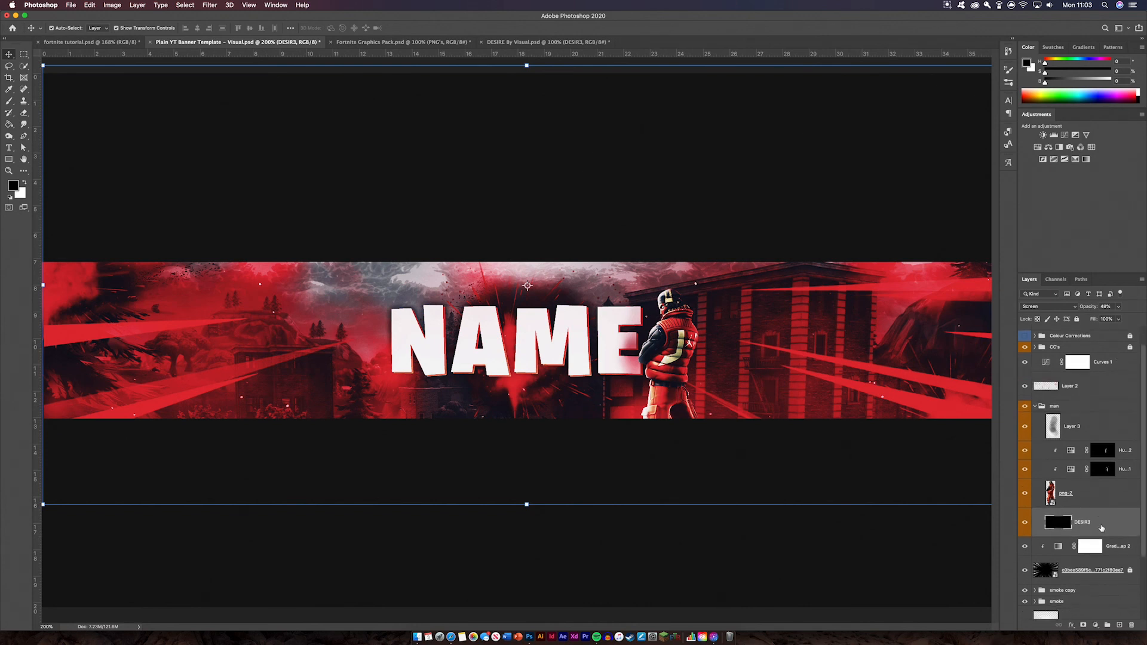
{"action": "scroll", "coordinate": [1101, 520], "scroll_direction": "down", "scroll_amount": 3}
{"action": "left_click_drag", "start_coordinate": [1100, 449], "coordinate": [1096, 547]}
{"action": "scroll", "coordinate": [1051, 524], "scroll_direction": "down", "scroll_amount": 1}
{"action": "left_click", "coordinate": [741, 547]}
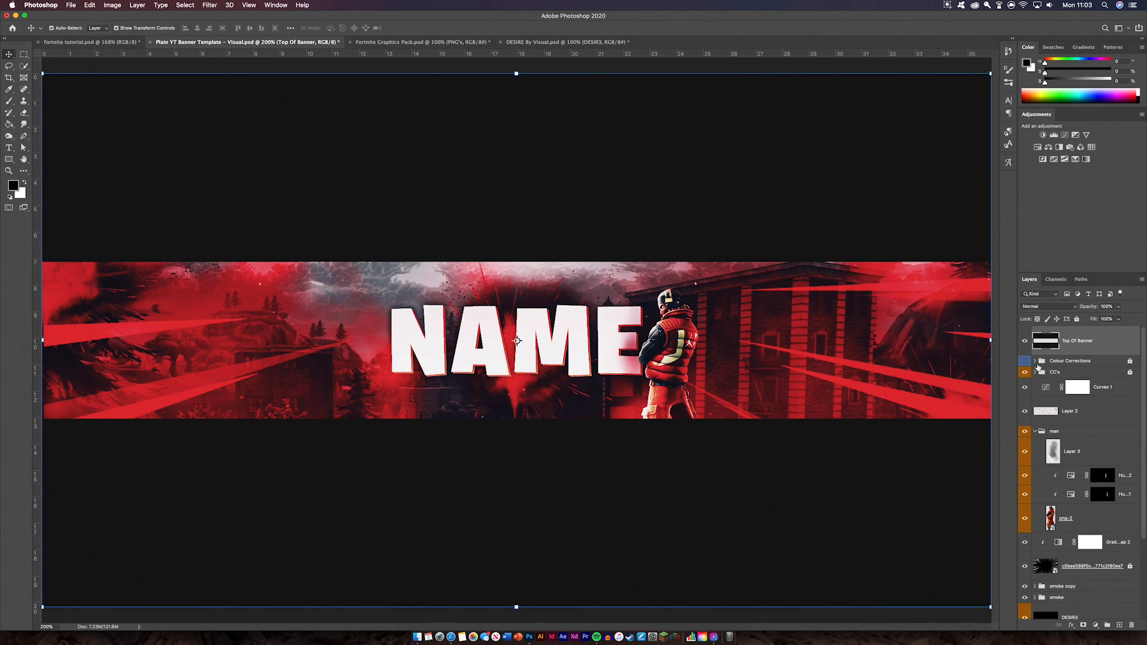
Step: Unlock the Colour Corrections folder, the CC's folder and the black burst image layer
{"action": "left_click", "coordinate": [1097, 362]}
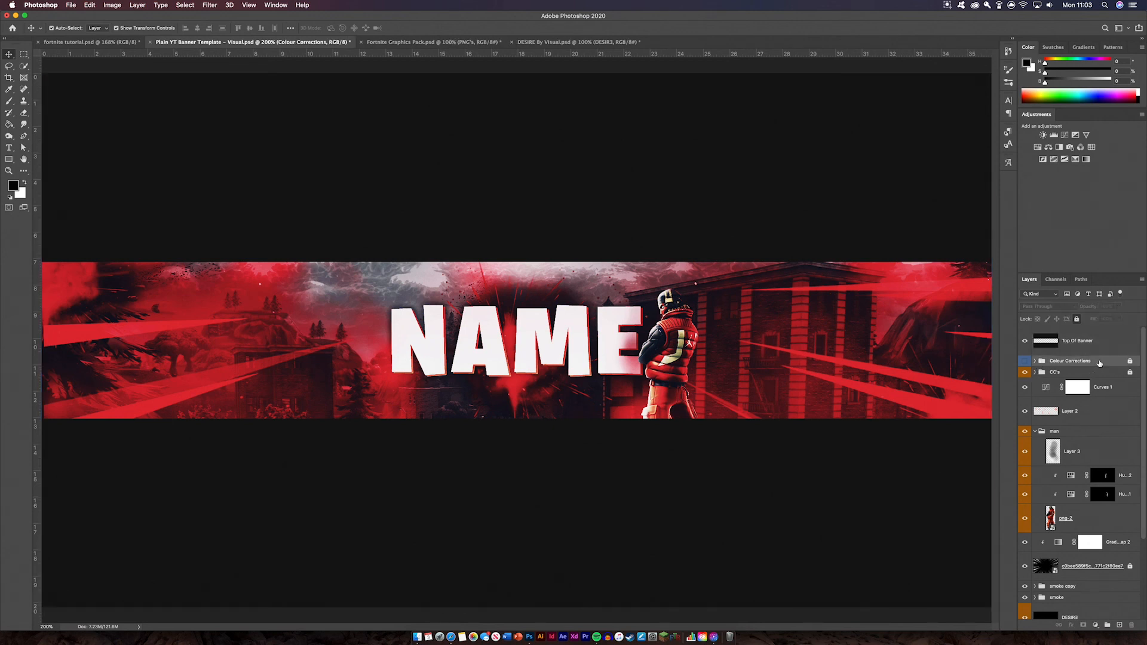
{"action": "left_click", "coordinate": [1130, 373]}
{"action": "scroll", "coordinate": [1137, 517], "scroll_direction": "down", "scroll_amount": 4}
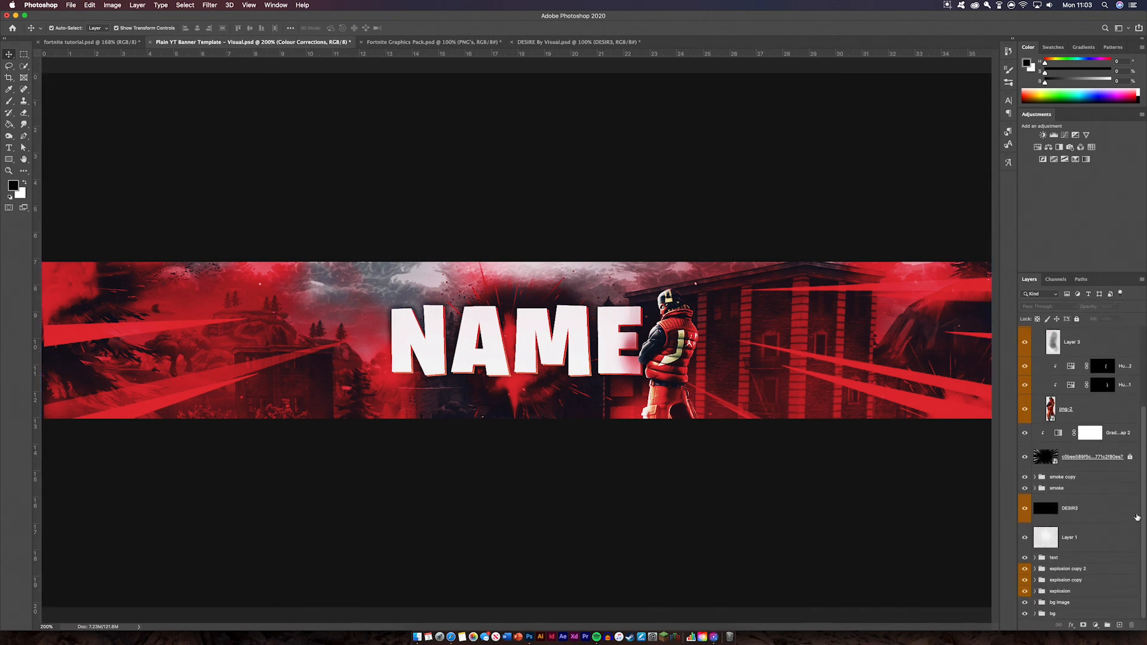
{"action": "left_click", "coordinate": [1132, 457]}
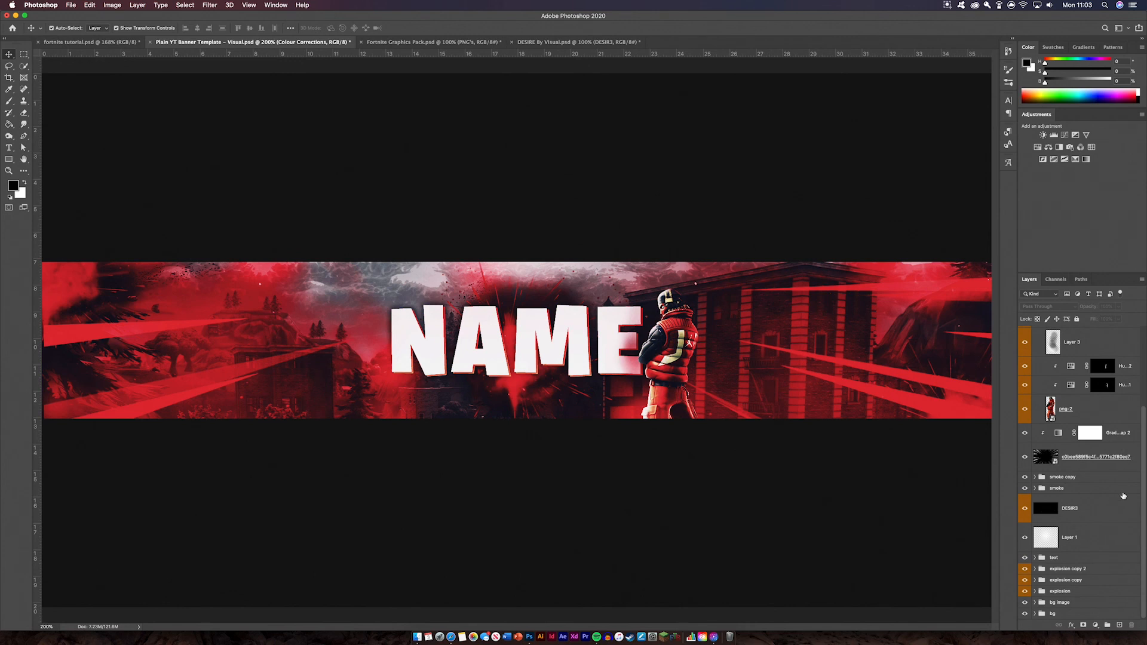
Step: Group all layers from the bg folder up to the Colour Corrections folder and name the group banner
{"action": "left_click", "coordinate": [1090, 617]}
{"action": "scroll", "coordinate": [1134, 597], "scroll_direction": "up", "scroll_amount": 5}
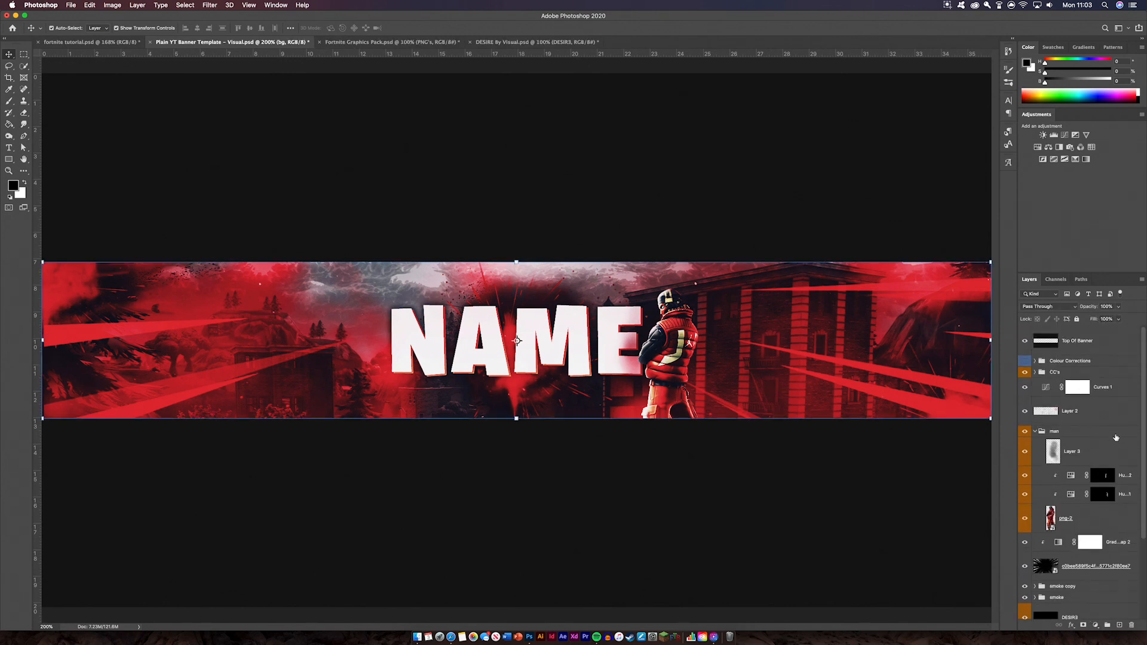
{"action": "left_click", "coordinate": [1061, 361], "text": "shift"}
{"action": "key", "text": "super+g"}
{"action": "double_click", "coordinate": [1056, 362]}
{"action": "type", "text": "b"}
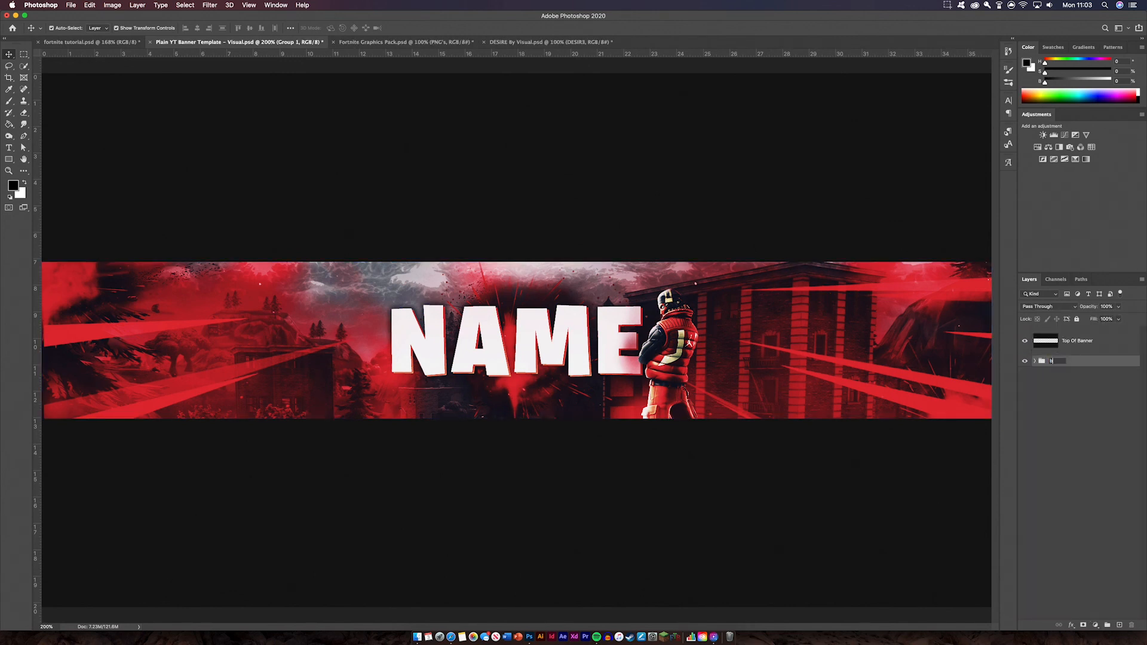
{"action": "type", "text": "anner"}
{"action": "key", "text": "Return"}
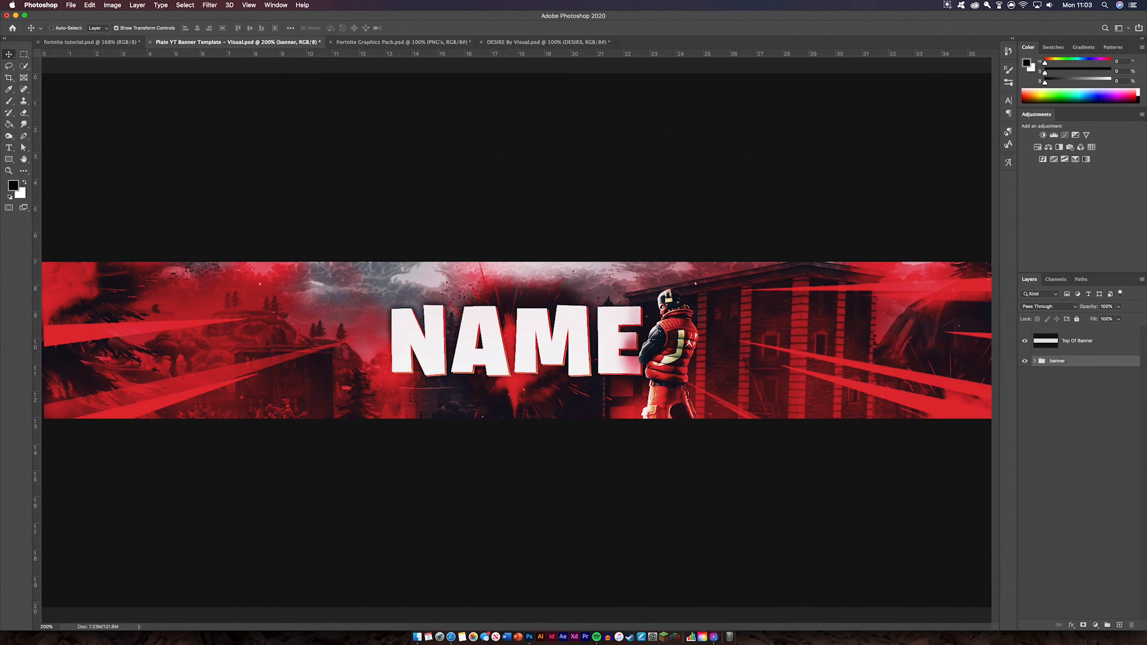
Step: Create a merged copy of the banner group, duplicate it, and hide the lower copy
{"action": "key", "text": "super+alt+e"}
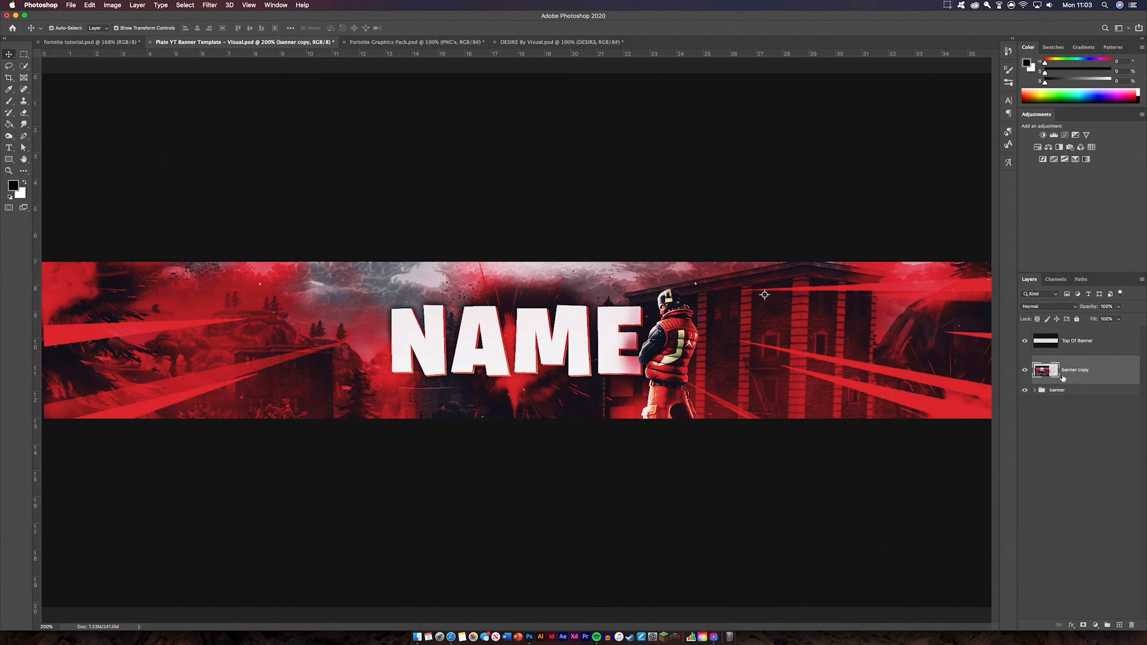
{"action": "key", "text": "super+j"}
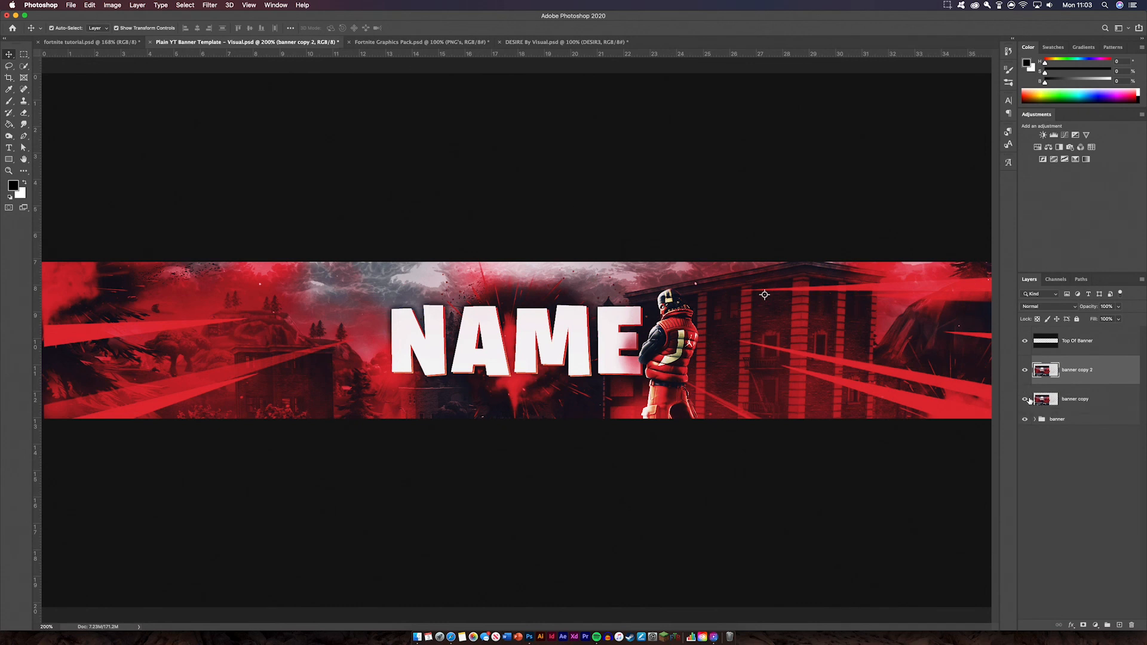
{"action": "double_click", "coordinate": [1105, 376]}
{"action": "left_click", "coordinate": [1107, 209]}
{"action": "key", "text": "super+minus"}
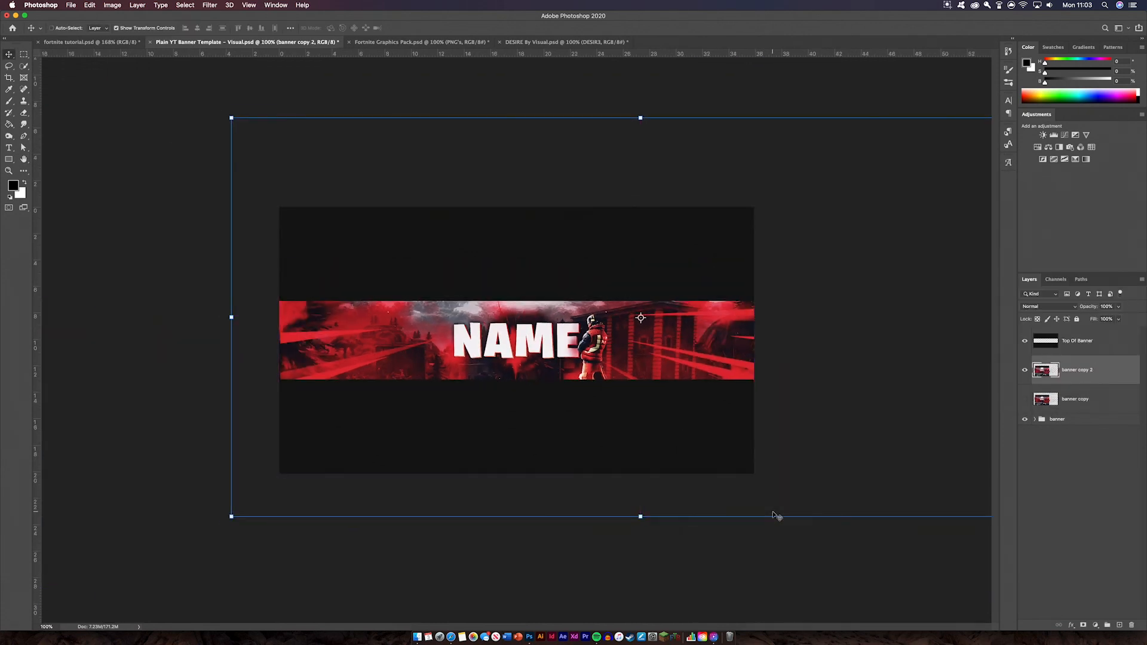
Step: Select the visible banner strip, invert the selection, delete the surrounding pixels from the top merged copy and deselect
{"action": "left_click", "coordinate": [24, 55]}
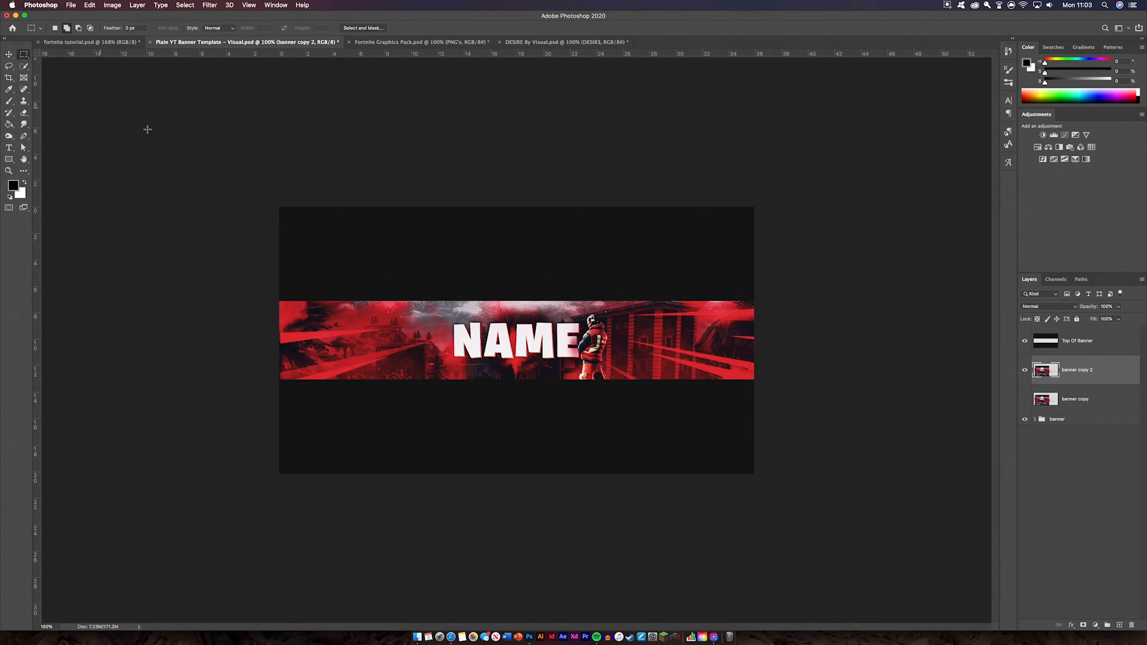
{"action": "left_click_drag", "start_coordinate": [279, 302], "coordinate": [755, 380]}
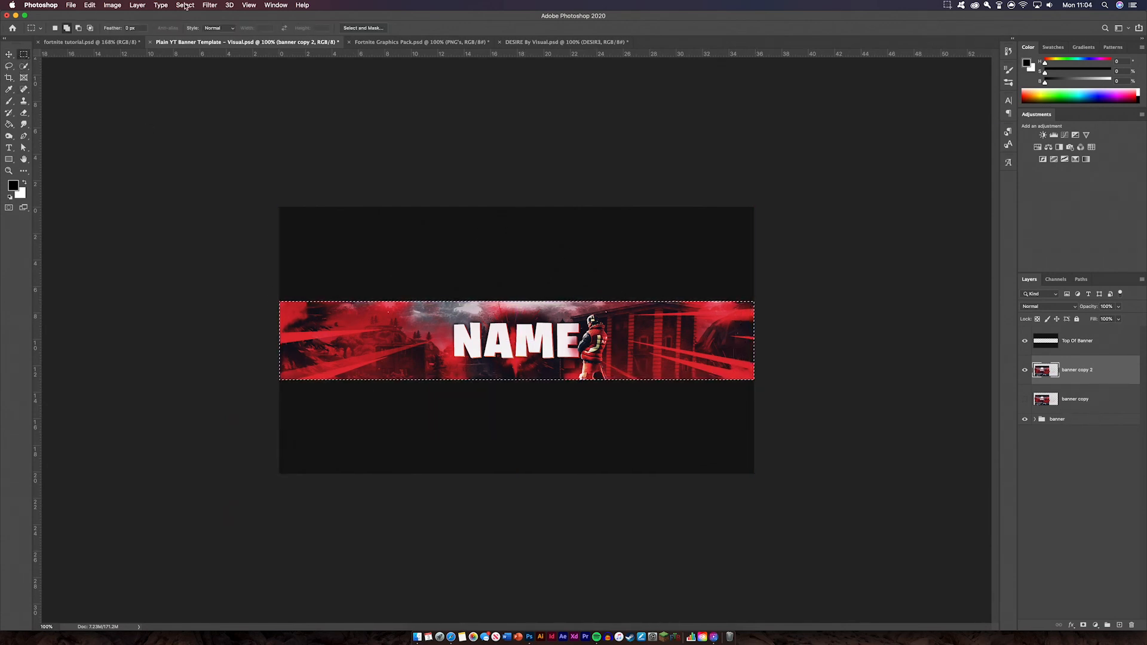
{"action": "left_click", "coordinate": [209, 4]}
{"action": "left_click", "coordinate": [191, 39]}
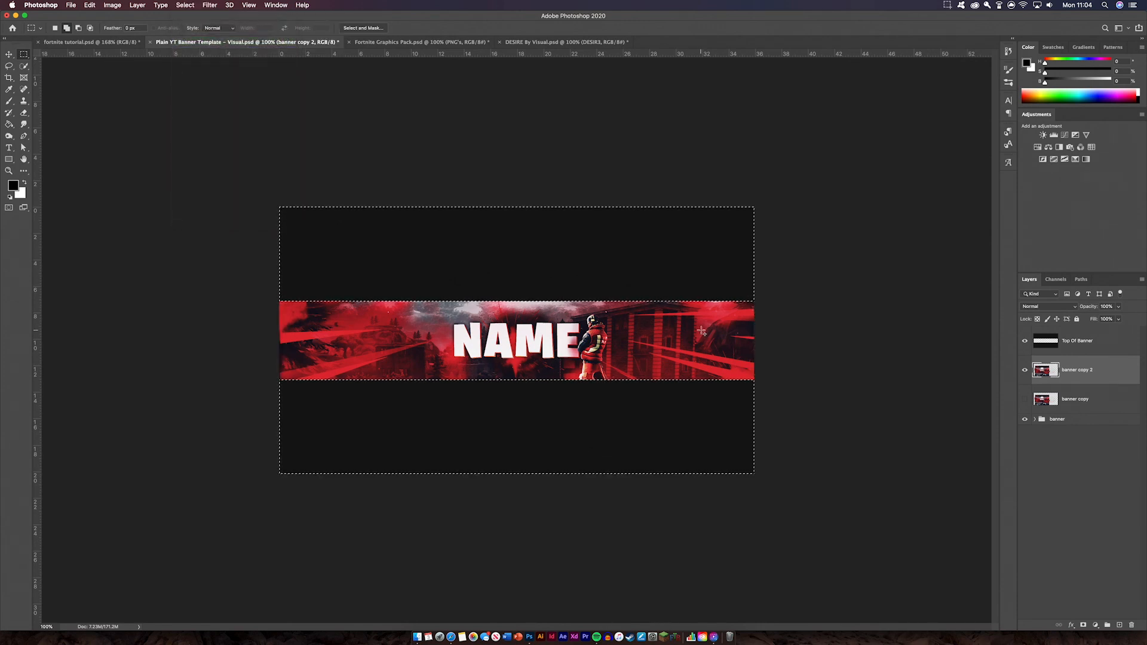
{"action": "key", "text": "Delete"}
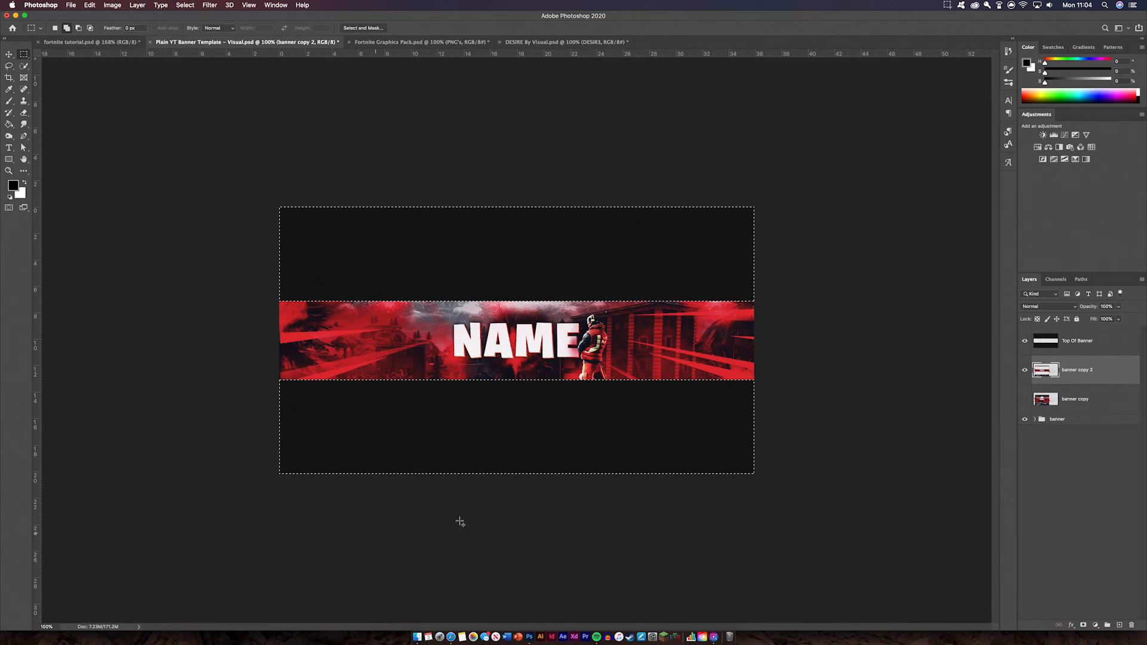
{"action": "key", "text": "super+d"}
{"action": "key", "text": "v"}
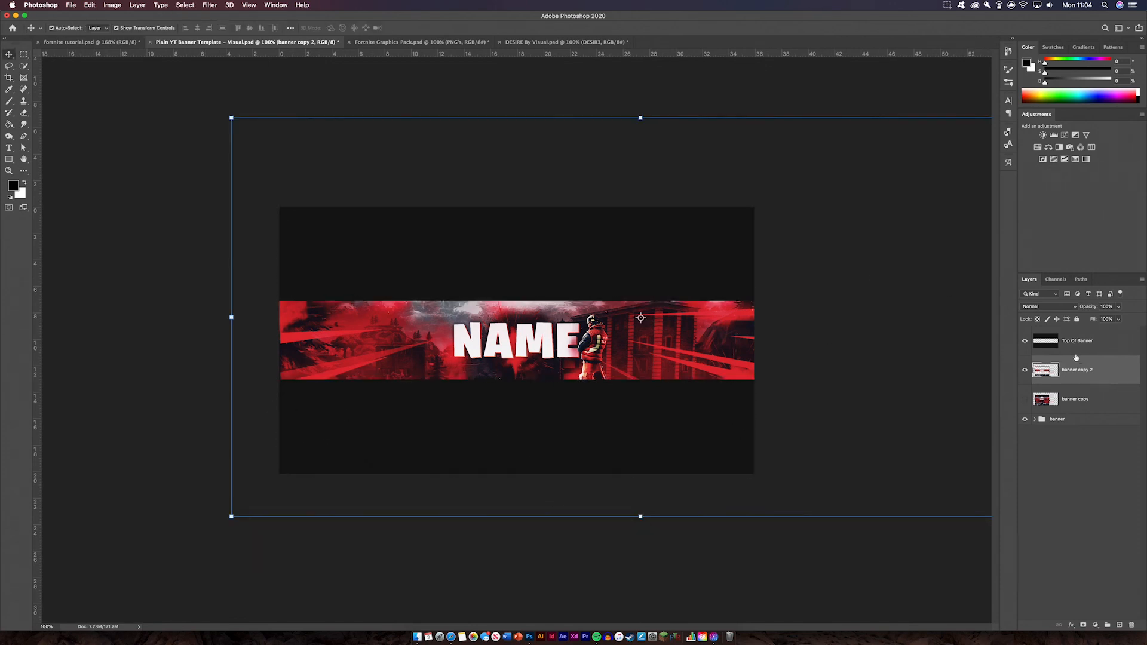
Step: Apply a Gaussian Blur with a 3.2-pixel radius to the trimmed banner copy
{"action": "left_click", "coordinate": [210, 5]}
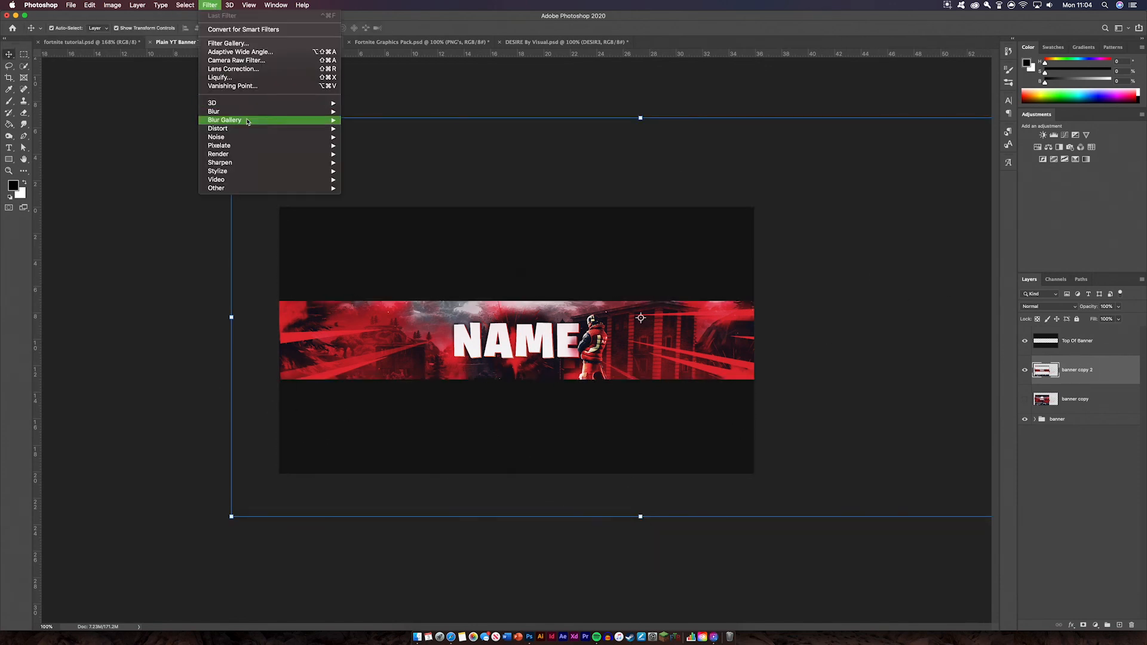
{"action": "mouse_move", "coordinate": [332, 112]}
{"action": "left_click", "coordinate": [371, 146]}
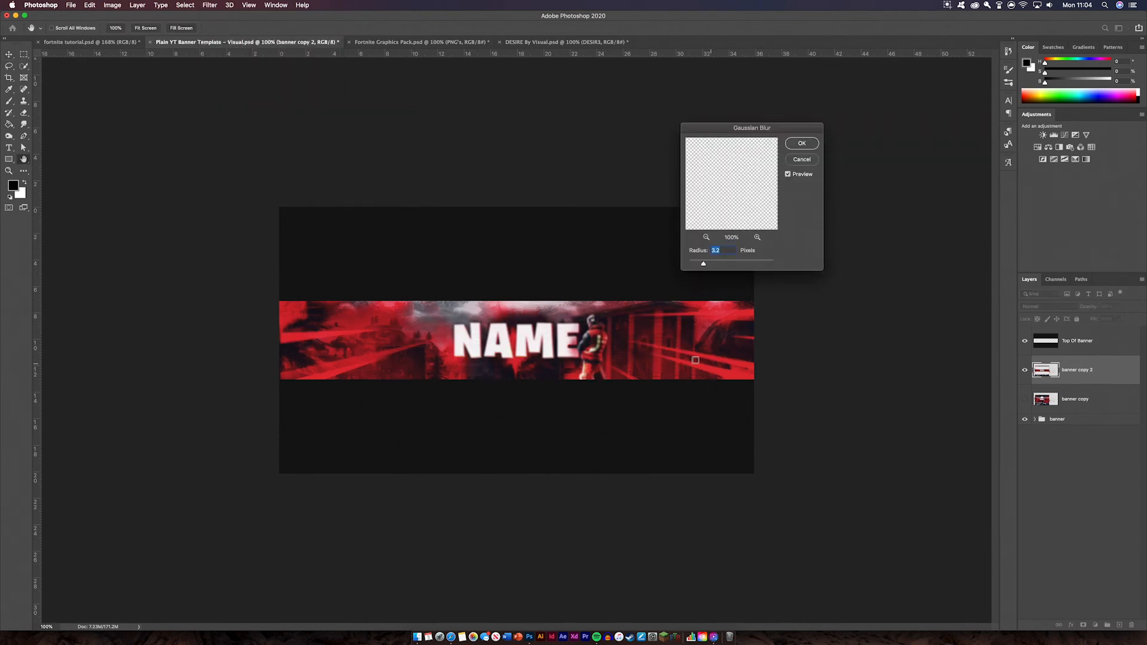
{"action": "left_click", "coordinate": [802, 146]}
{"action": "key", "text": "v"}
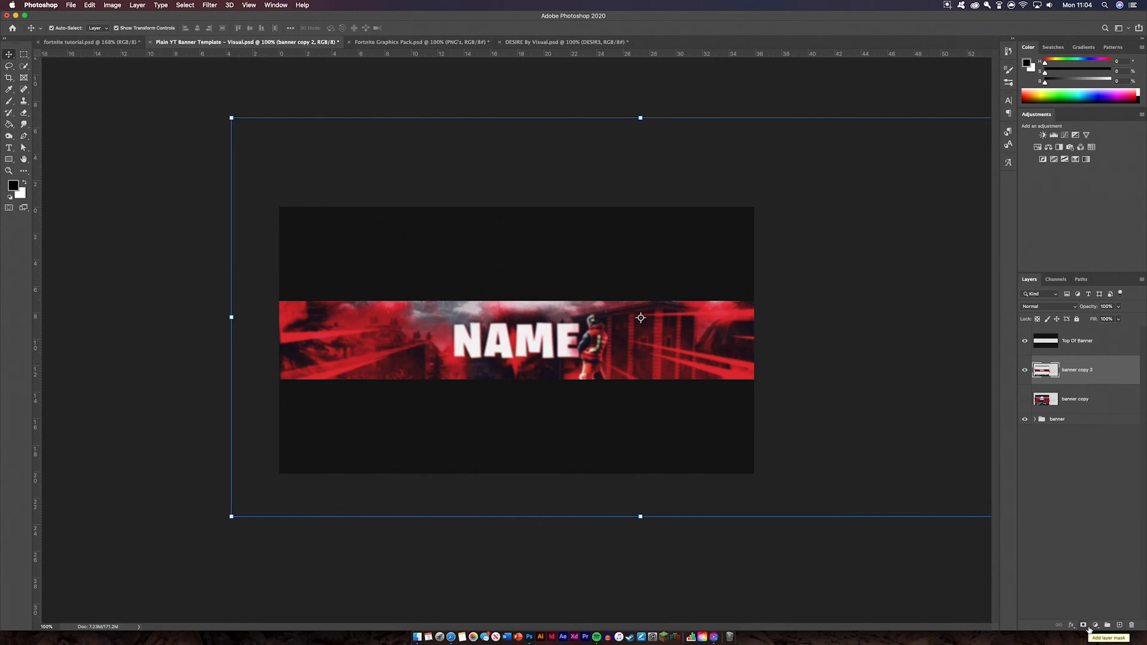
Step: Add a layer mask to the blurred banner copy and set up a large black soft brush with 0% hardness and 100% opacity
{"action": "left_click", "coordinate": [9, 101]}
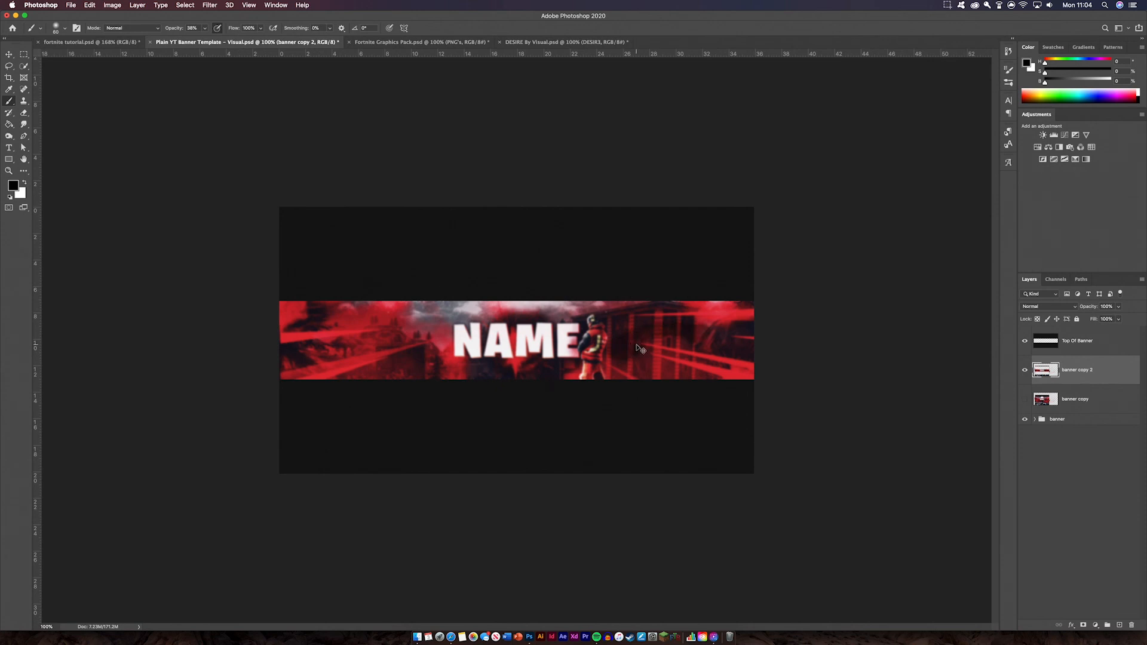
{"action": "left_click", "coordinate": [1084, 625]}
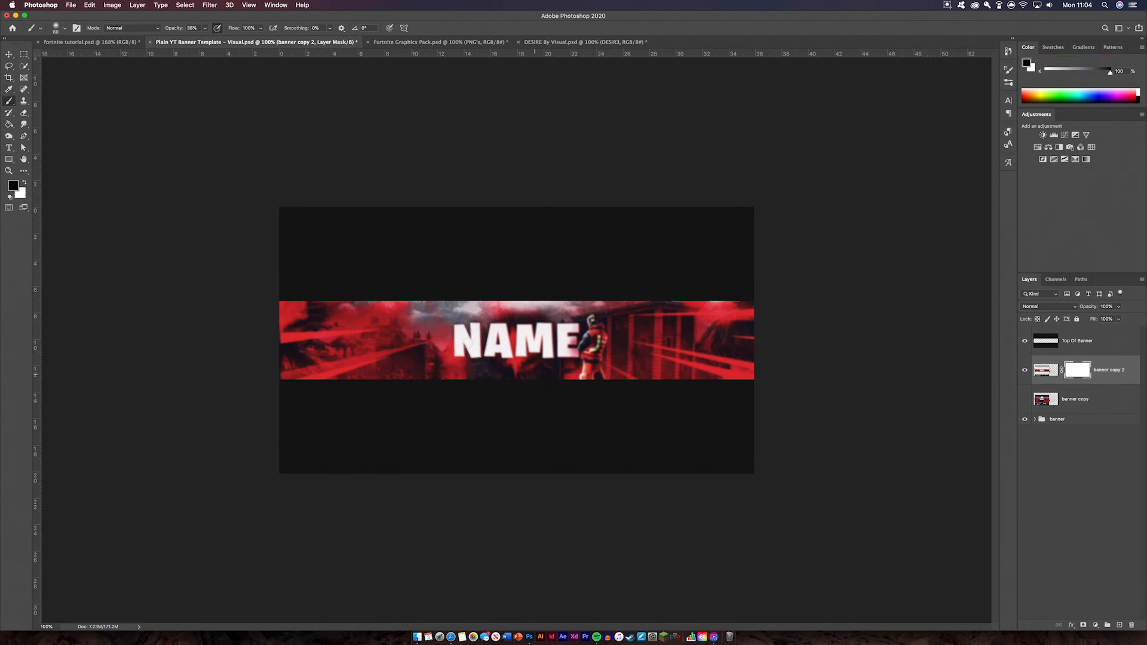
{"action": "left_click", "coordinate": [13, 186]}
{"action": "key", "text": "Return"}
{"action": "key", "text": "0"}
{"action": "left_click", "coordinate": [64, 30]}
{"action": "left_click_drag", "start_coordinate": [86, 55], "coordinate": [100, 54]}
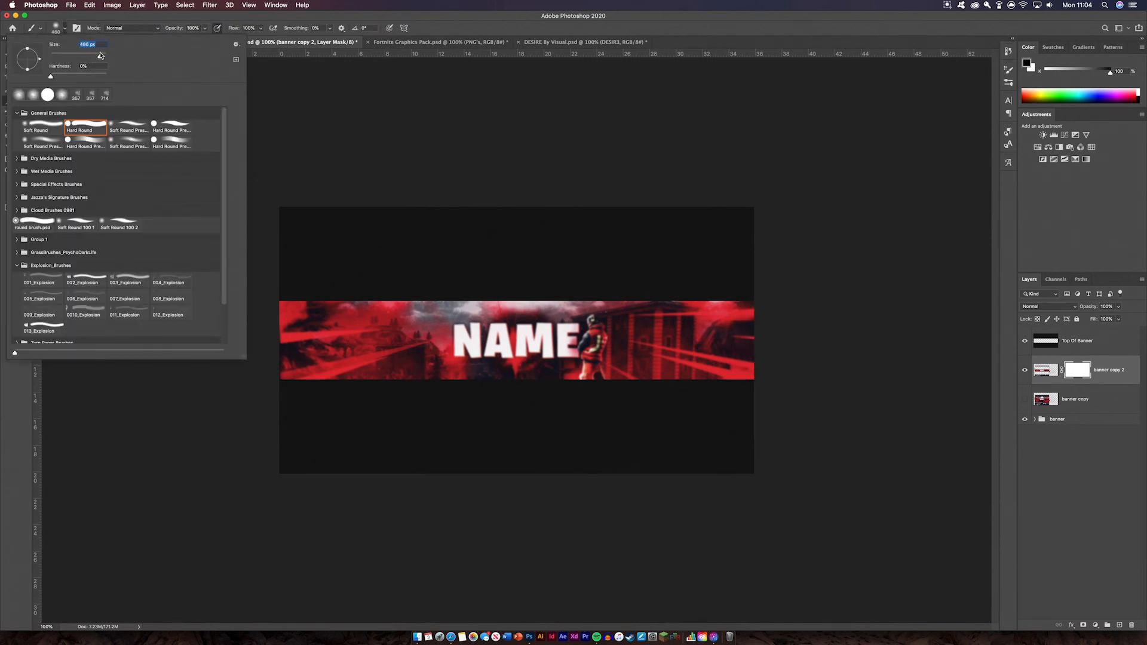
{"action": "left_click", "coordinate": [67, 29]}
Step: Paint black on the mask across the NAME title and the character to remove the blur from the banner's centre
{"action": "key", "text": "super+plus"}
{"action": "key", "text": "super+plus"}
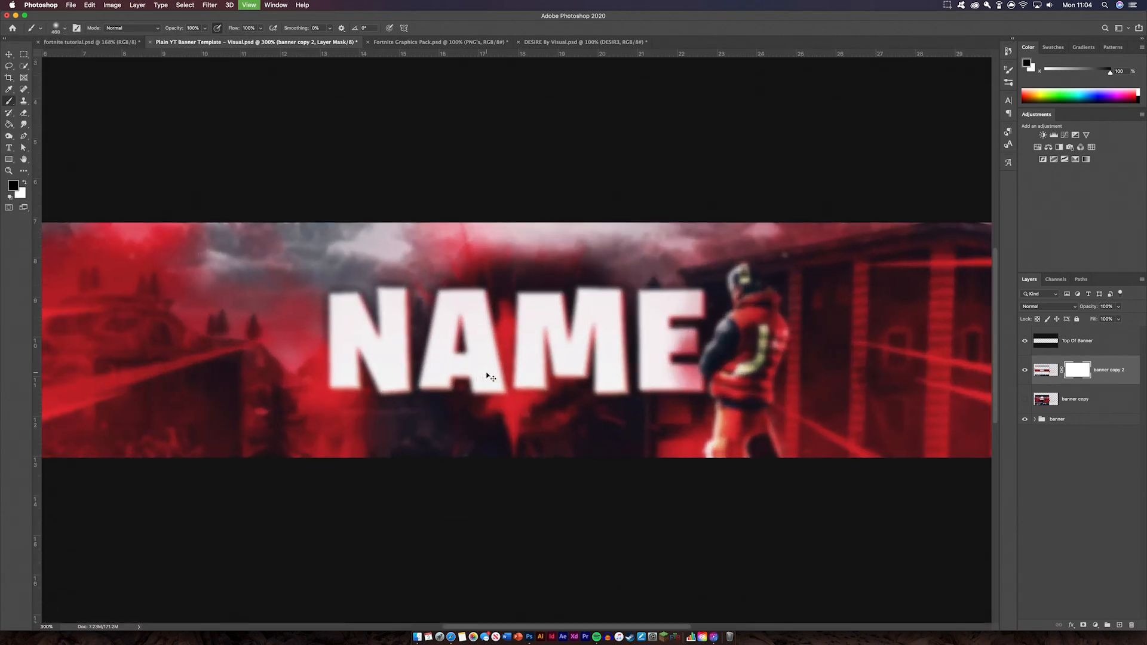
{"action": "key", "text": "super+minus"}
{"action": "left_click", "coordinate": [476, 346]}
{"action": "mouse_move", "coordinate": [476, 347]}
{"action": "left_mouse_down"}
{"action": "mouse_move", "coordinate": [663, 334]}
{"action": "mouse_move", "coordinate": [573, 364]}
{"action": "mouse_move", "coordinate": [353, 349]}
{"action": "left_mouse_up"}
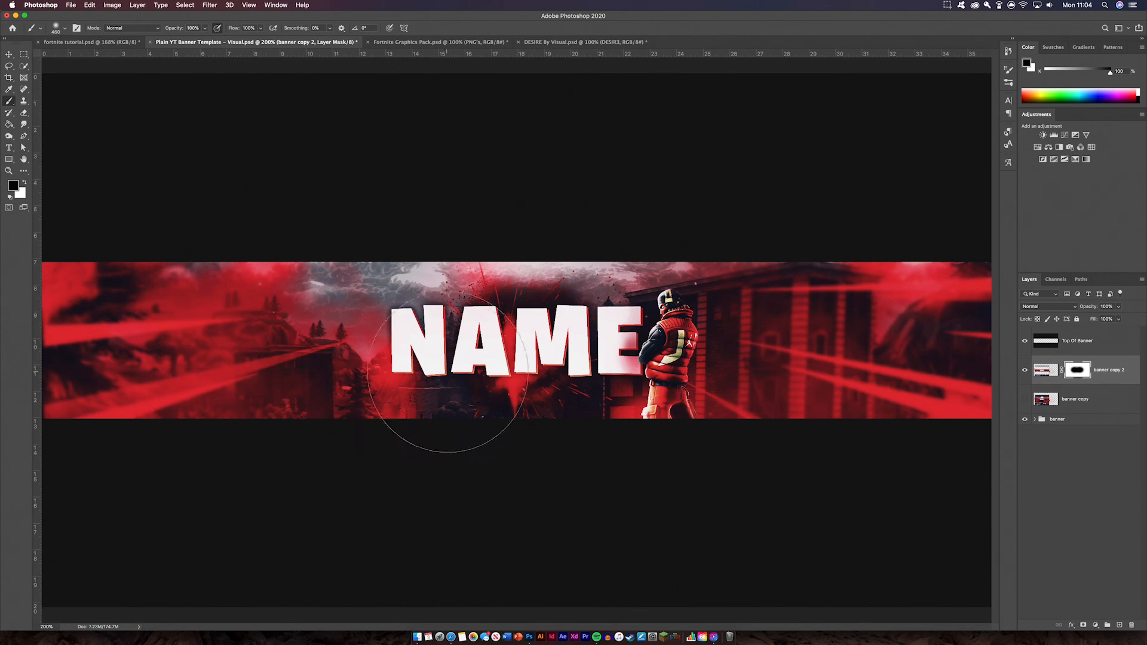
{"action": "key", "text": "super+minus"}
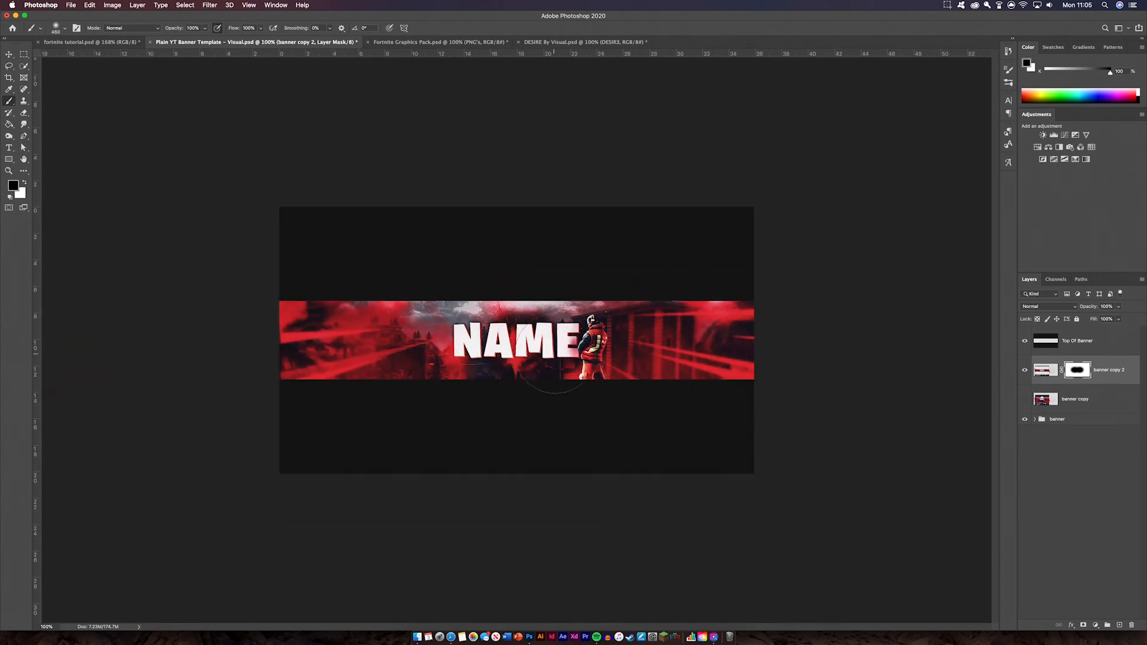
Step: Reduce the brush size and extend the black mask area sideways beyond the title and character
{"action": "key", "text": "bracketleft"}
{"action": "key", "text": "bracketleft"}
{"action": "key", "text": "bracketleft"}
{"action": "mouse_move", "coordinate": [610, 341]}
{"action": "left_mouse_down"}
{"action": "mouse_move", "coordinate": [684, 347]}
{"action": "mouse_move", "coordinate": [625, 354]}
{"action": "mouse_move", "coordinate": [536, 344]}
{"action": "left_mouse_up"}
{"action": "key", "text": "v"}
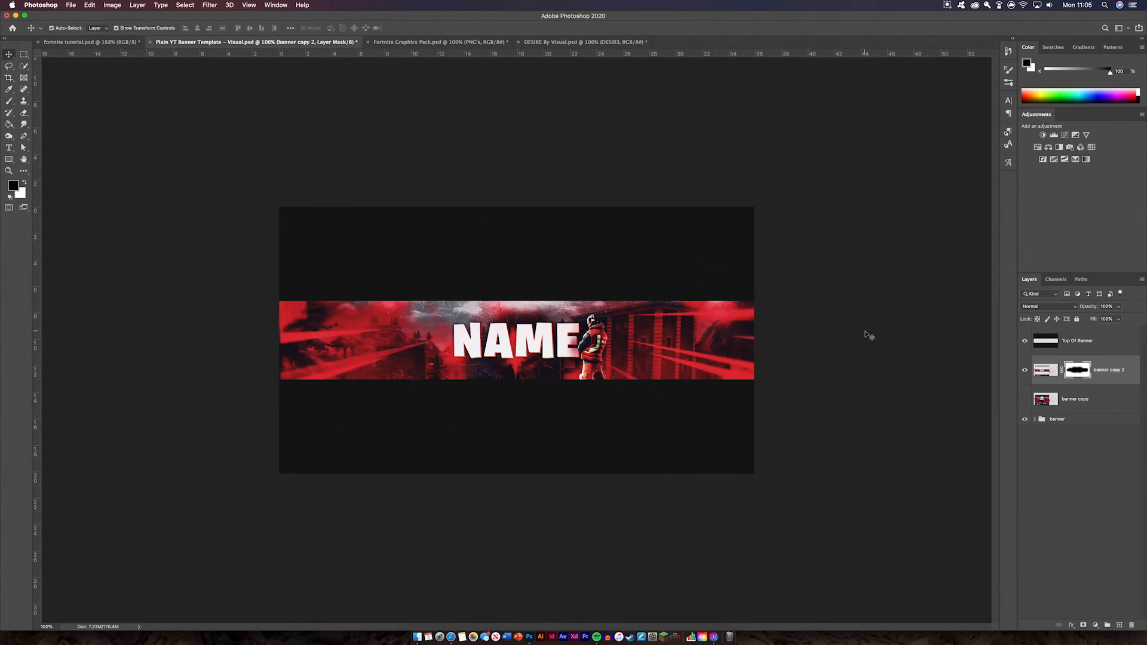
Step: Show the sharp banner copy and merge it with the masked blurred copy above it
{"action": "left_click", "coordinate": [1121, 373]}
{"action": "left_click", "coordinate": [1115, 405]}
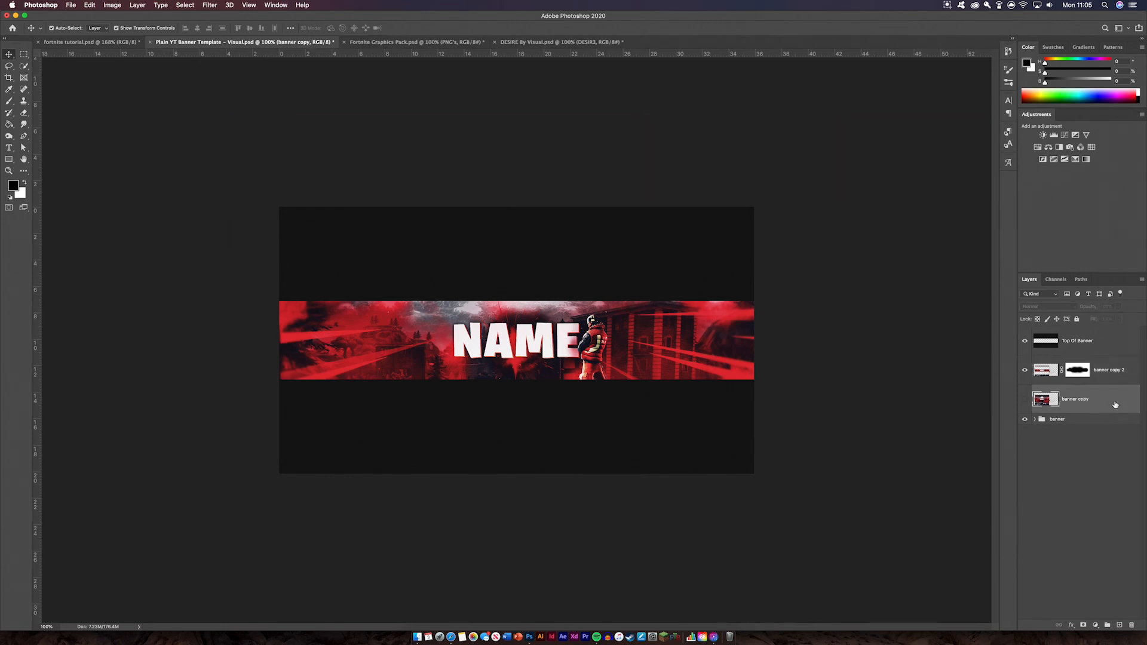
{"action": "left_click", "coordinate": [1026, 400]}
{"action": "left_click", "coordinate": [1124, 379], "text": "shift"}
{"action": "right_click", "coordinate": [1124, 378]}
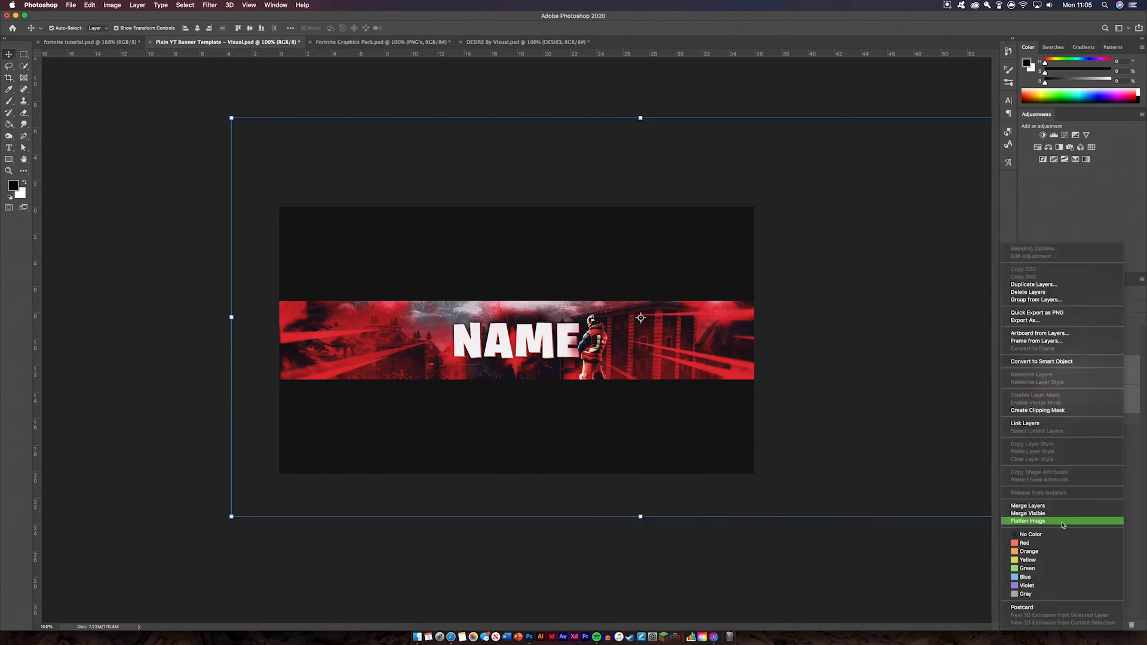
{"action": "left_click", "coordinate": [1046, 506]}
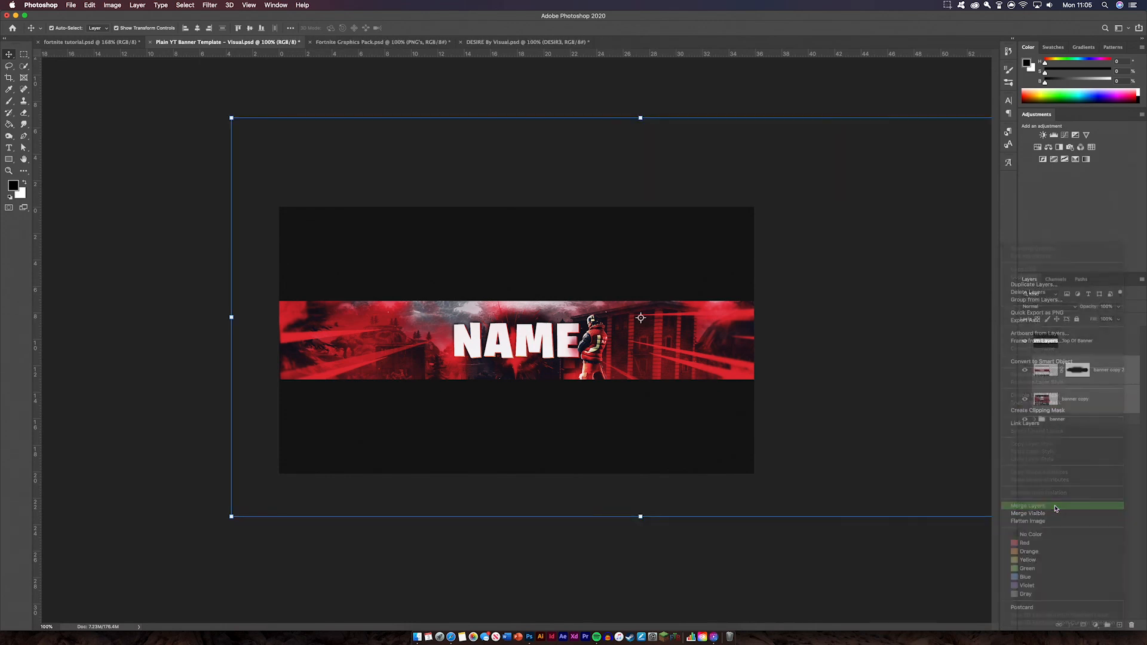
Step: Toggle the merged layer's visibility to compare the masked blur with the original banner group, leaving it shown and deselected
{"action": "left_click", "coordinate": [1133, 379]}
{"action": "left_click", "coordinate": [1028, 372]}
{"action": "left_click", "coordinate": [1028, 373]}
{"action": "left_click", "coordinate": [1028, 373]}
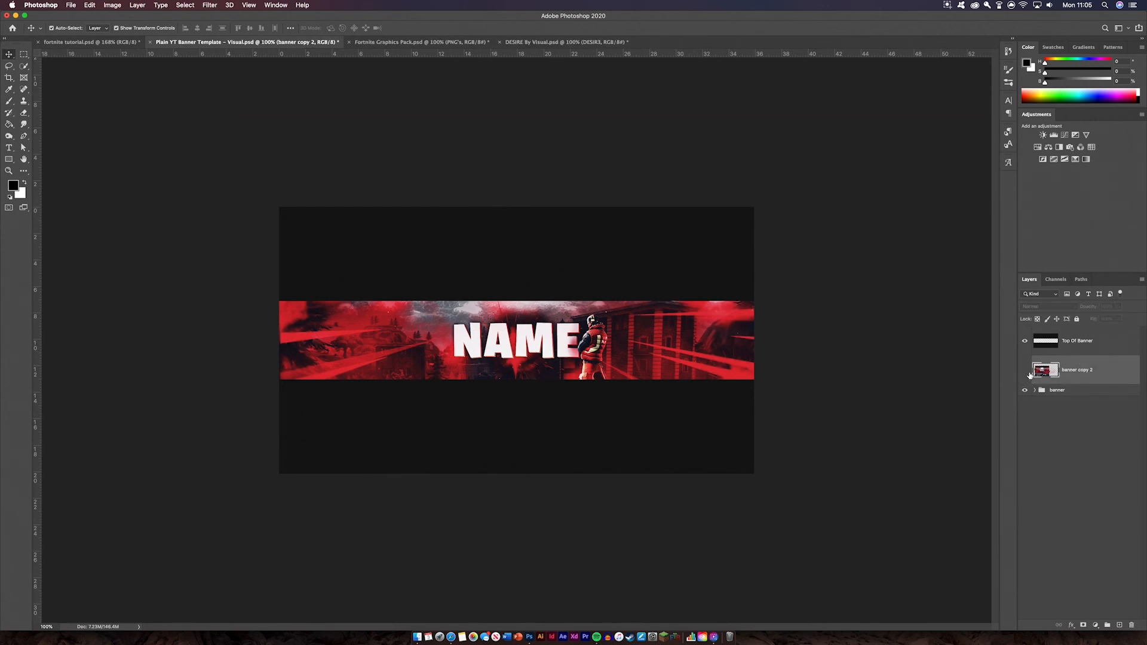
{"action": "left_click", "coordinate": [1028, 373]}
{"action": "left_click", "coordinate": [834, 275]}
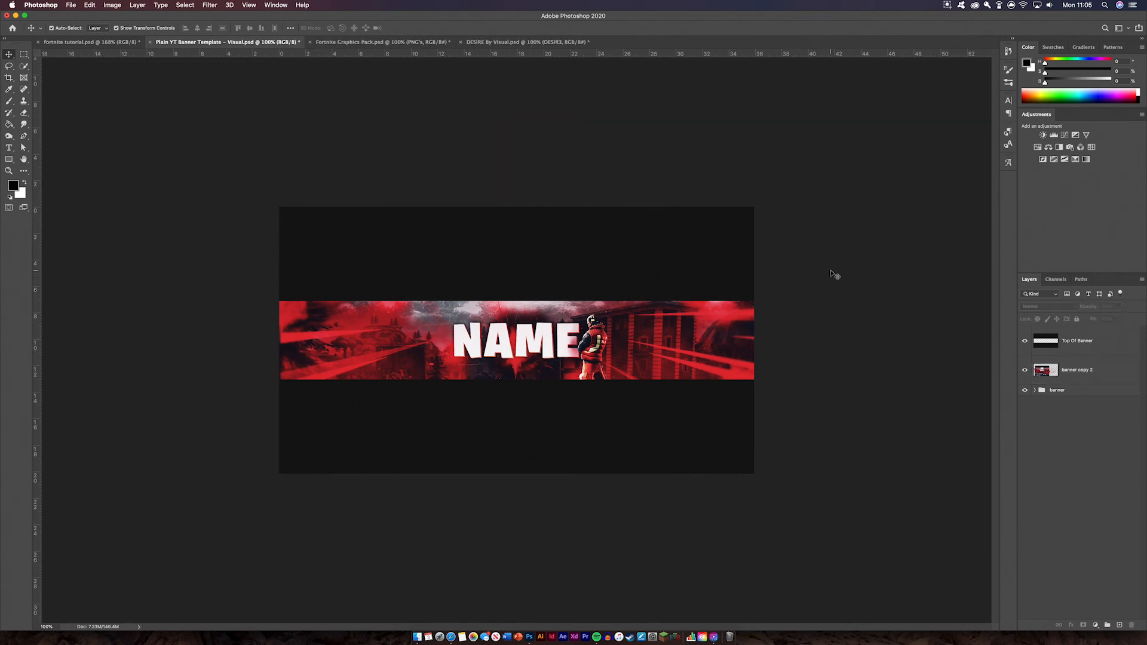
{"action": "left_click", "coordinate": [62, 4]}
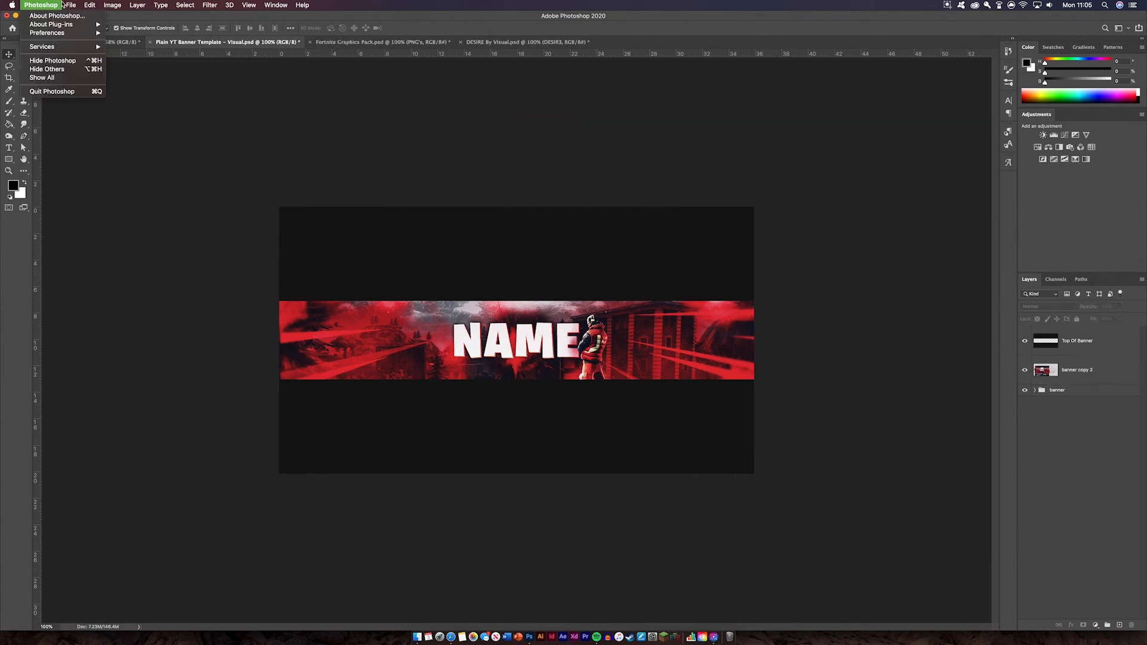
{"action": "mouse_move", "coordinate": [70, 5]}
{"action": "mouse_move", "coordinate": [117, 129]}
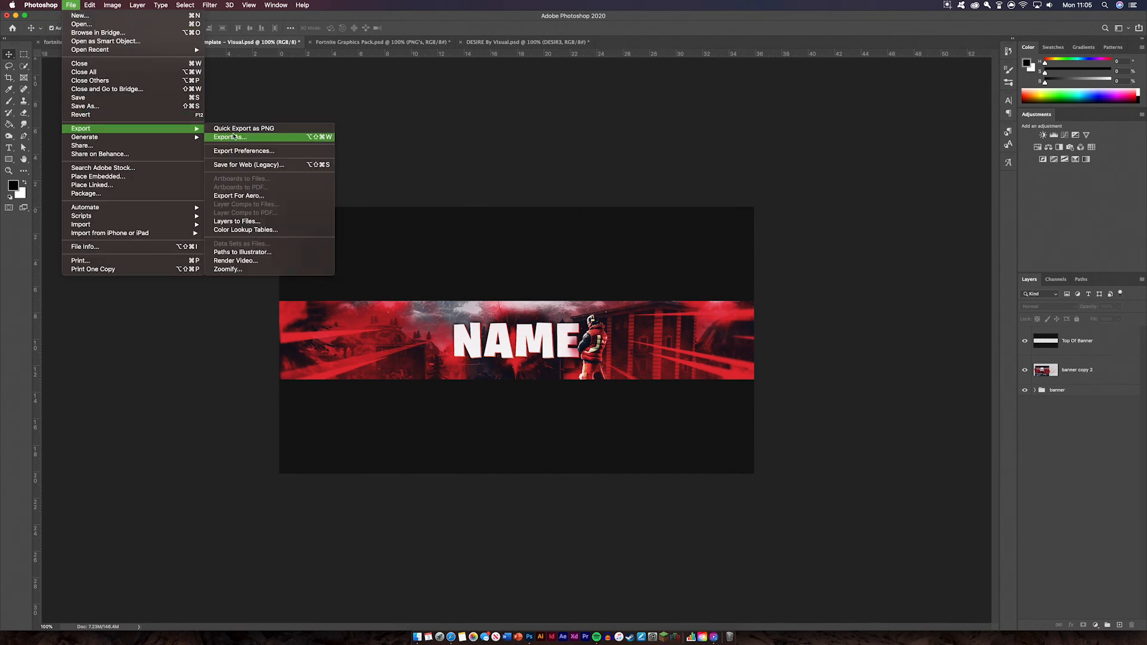
{"action": "left_click", "coordinate": [789, 150]}
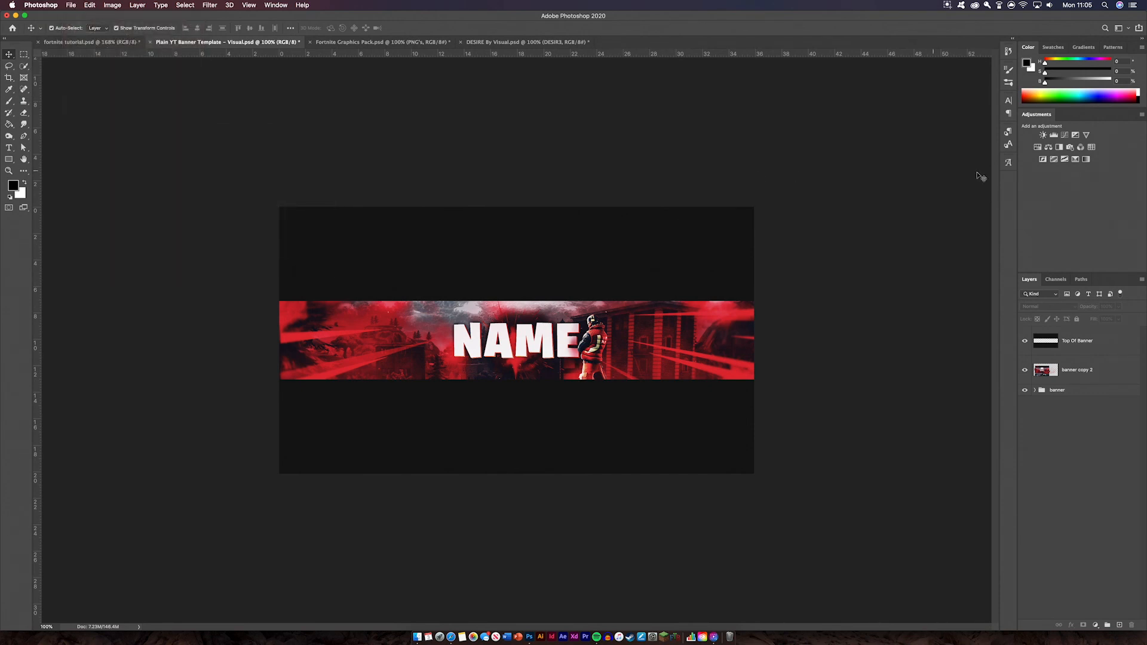